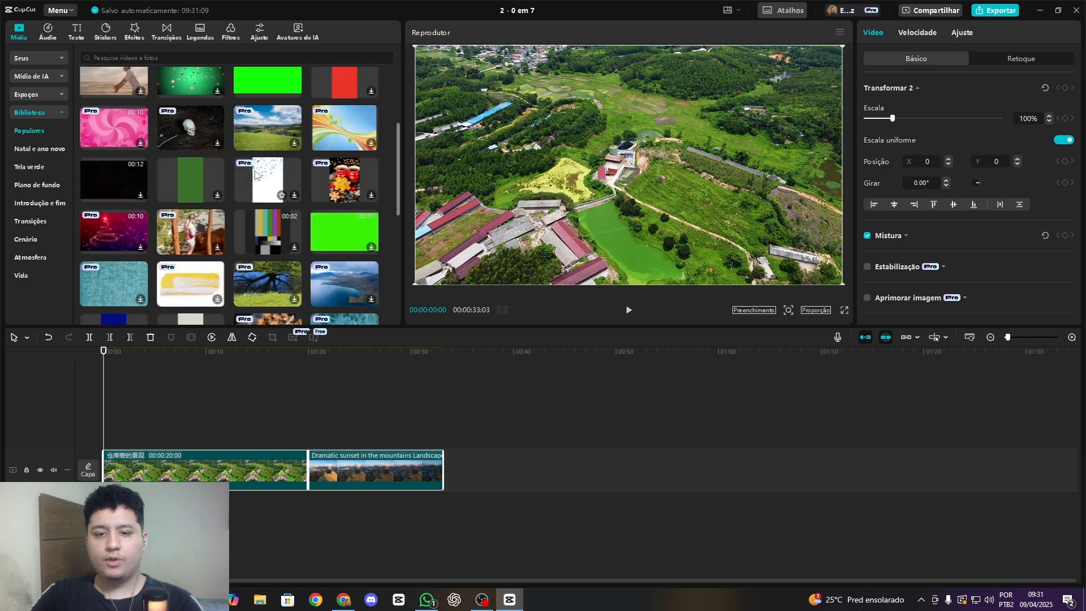
Append the Aerial drone view image and two copies of the City of Geneva clip after the mountain sunset clip.
left_click_drag(336, 150, 457, 463)
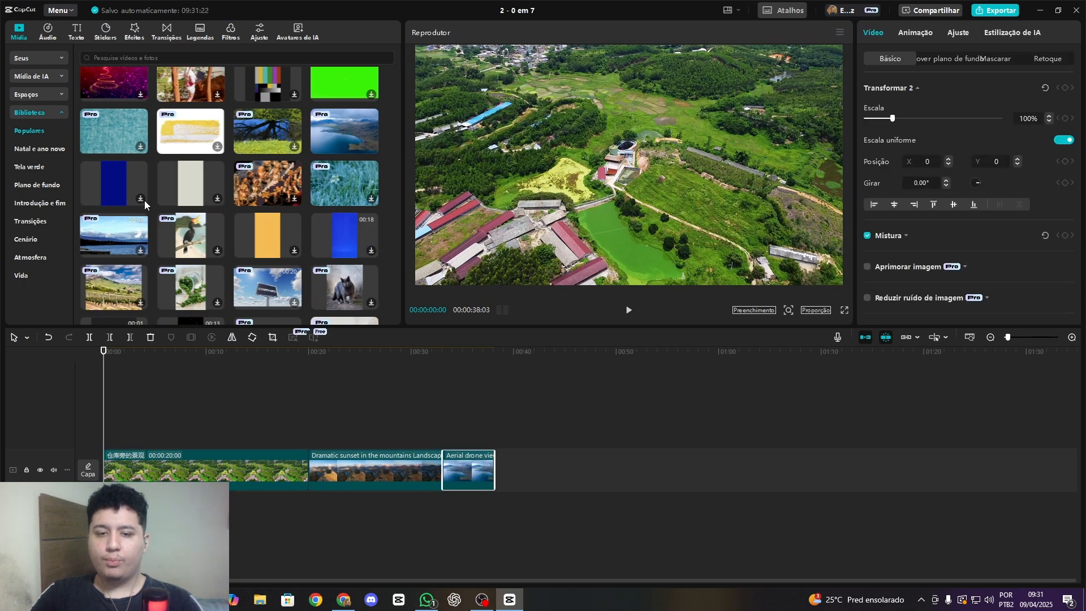
scroll(96, 221, "down", 1)
left_click_drag(110, 187, 502, 478)
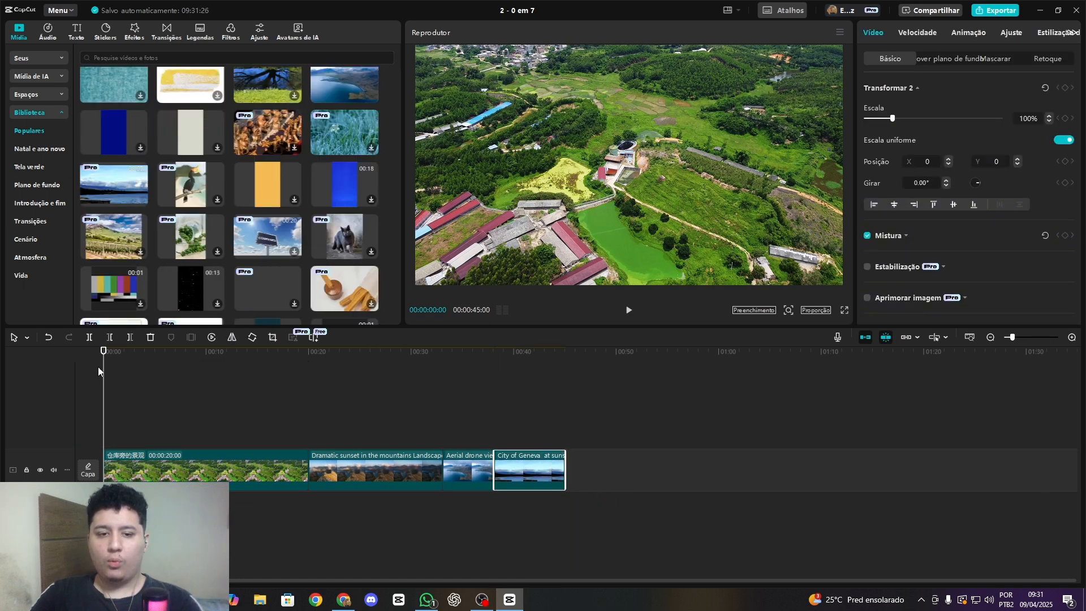
left_click_drag(106, 382, 564, 383)
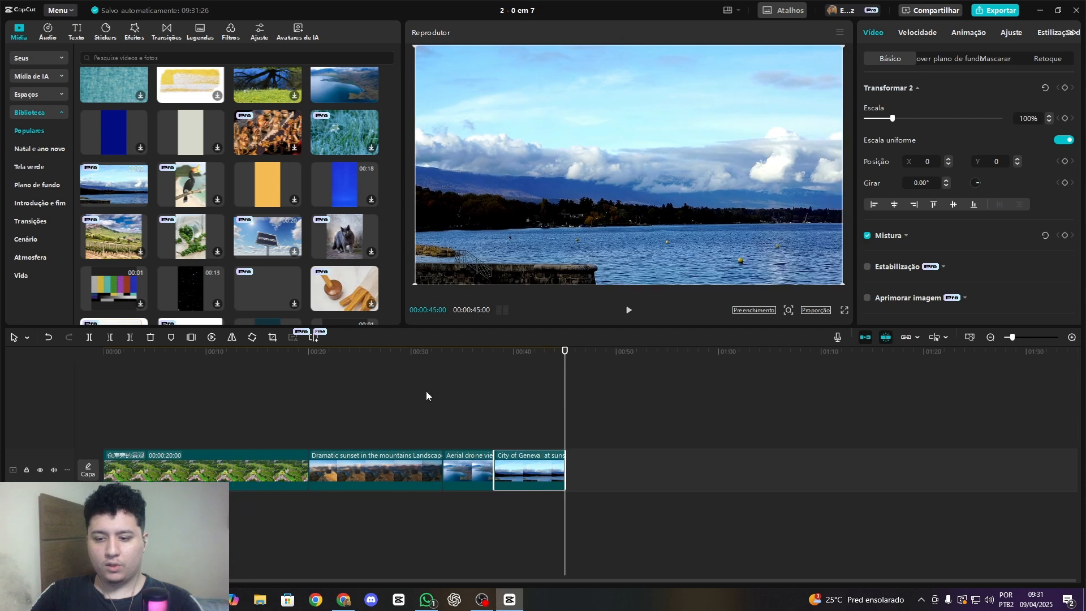
left_click(140, 200)
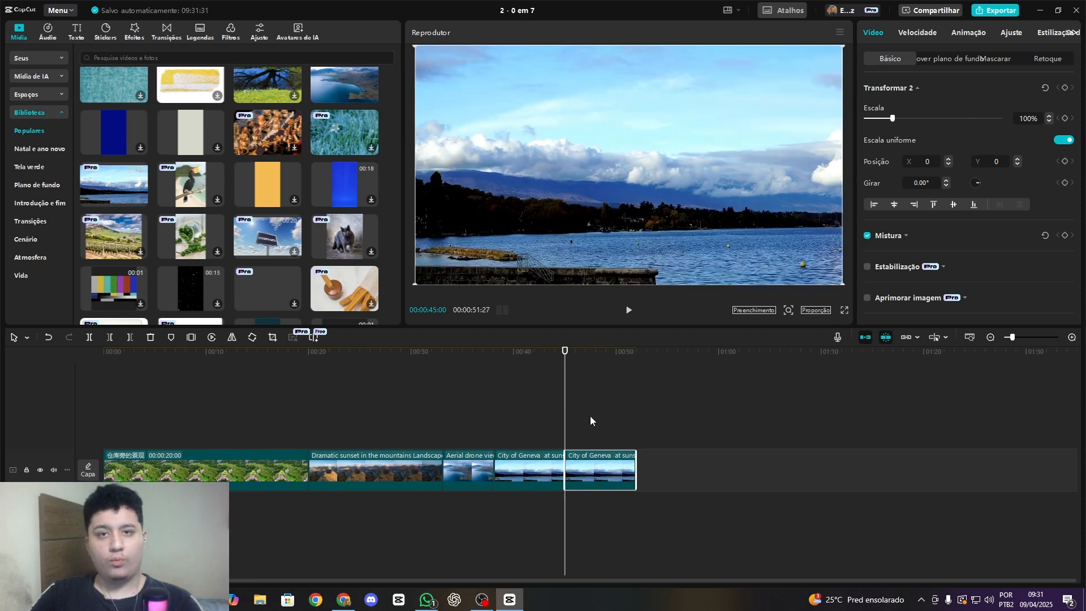
left_click(674, 424)
Try the Split tool by cutting the farmland, mountain sunset, aerial drone and first City of Geneva clips at several points.
left_click(89, 408)
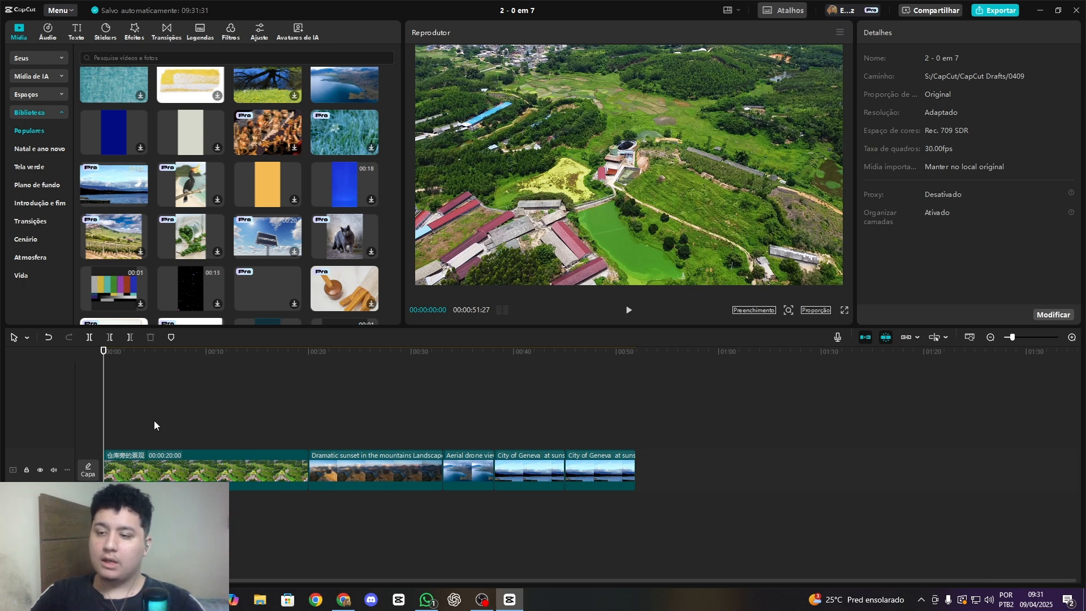
left_click_drag(103, 424, 182, 409)
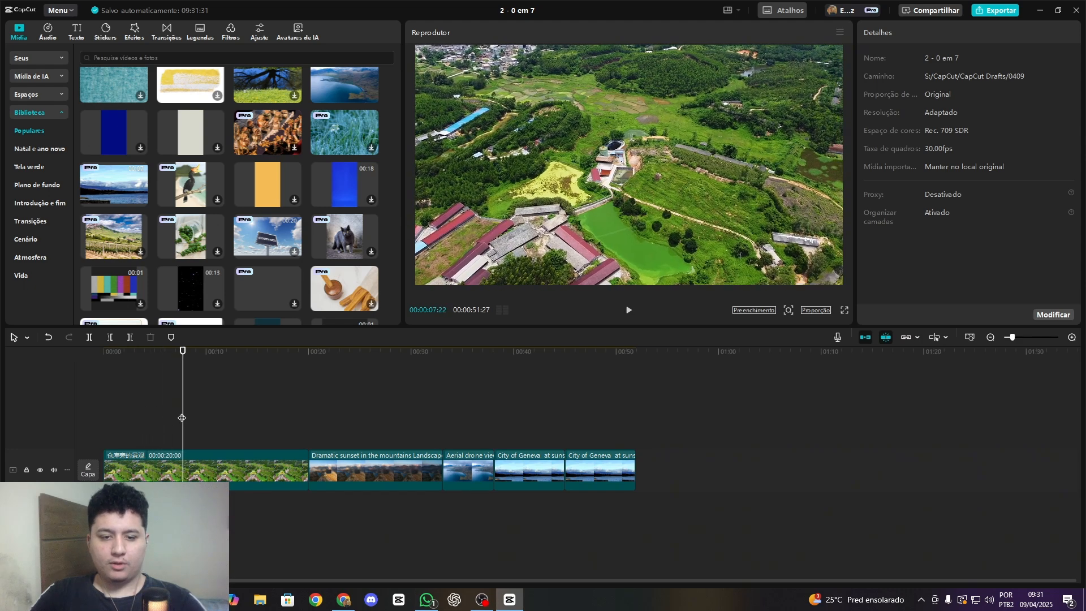
left_click(165, 354)
left_click(186, 354)
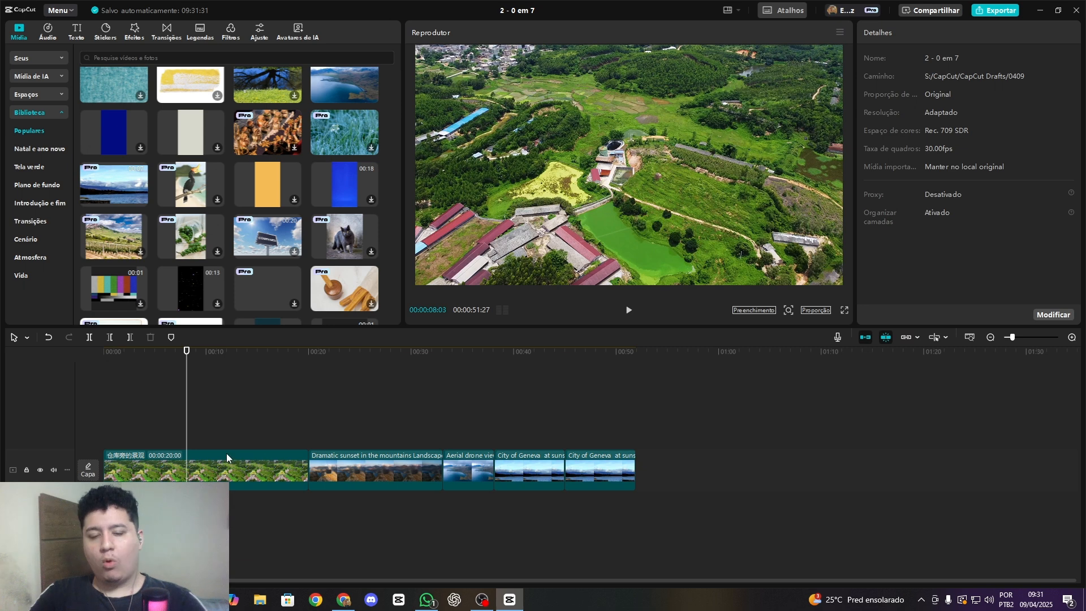
left_click(26, 339)
left_click(34, 372)
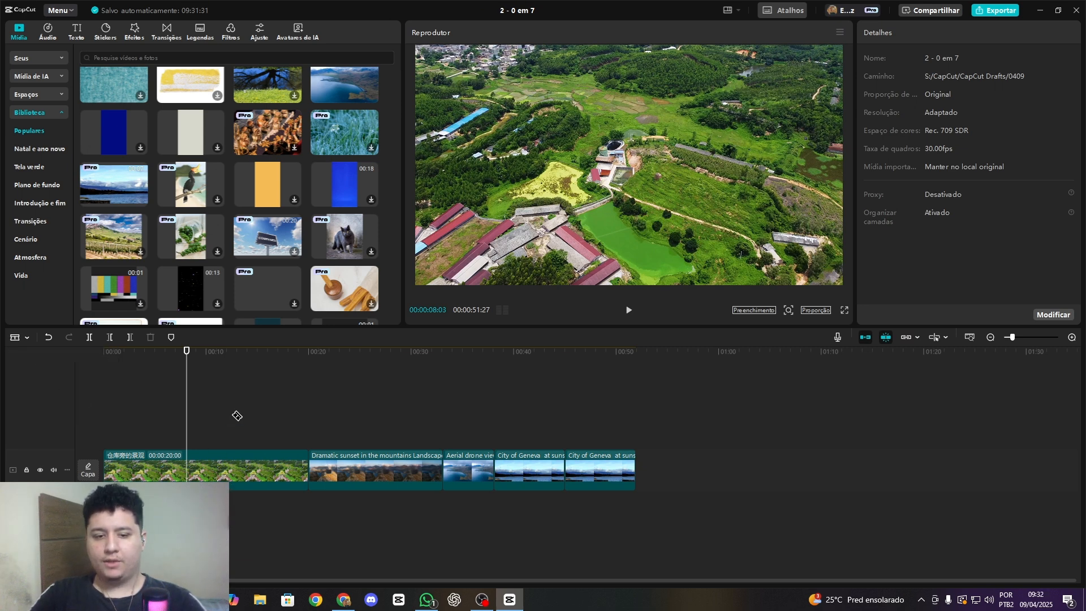
left_click(189, 467)
left_click(374, 473)
left_click(486, 470)
left_click(525, 468)
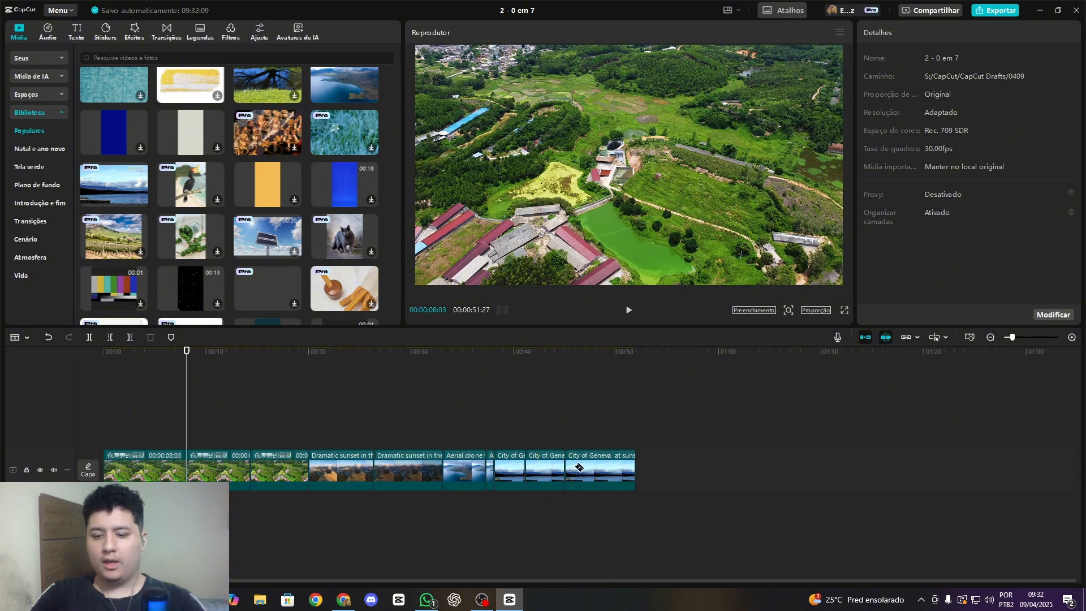
Undo all the cuts made with the Split tool and switch back to the Selection tool.
key("ctrl+z")
key("ctrl+z")
key("ctrl+z")
key("ctrl+z")
key("ctrl+z")
key("ctrl+z")
left_click(26, 339)
left_click(34, 355)
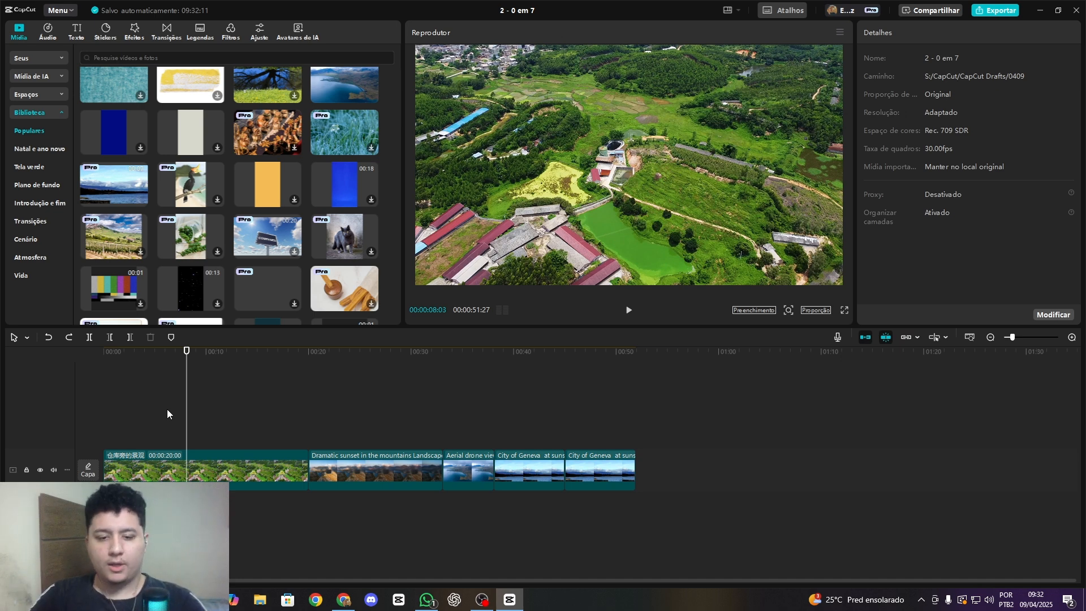
Split the first clip at about 3 s and about 18 s, and delete the middle and end pieces.
left_click(126, 419)
left_click_drag(126, 419, 288, 432)
key("ctrl+b")
key("ctrl+b")
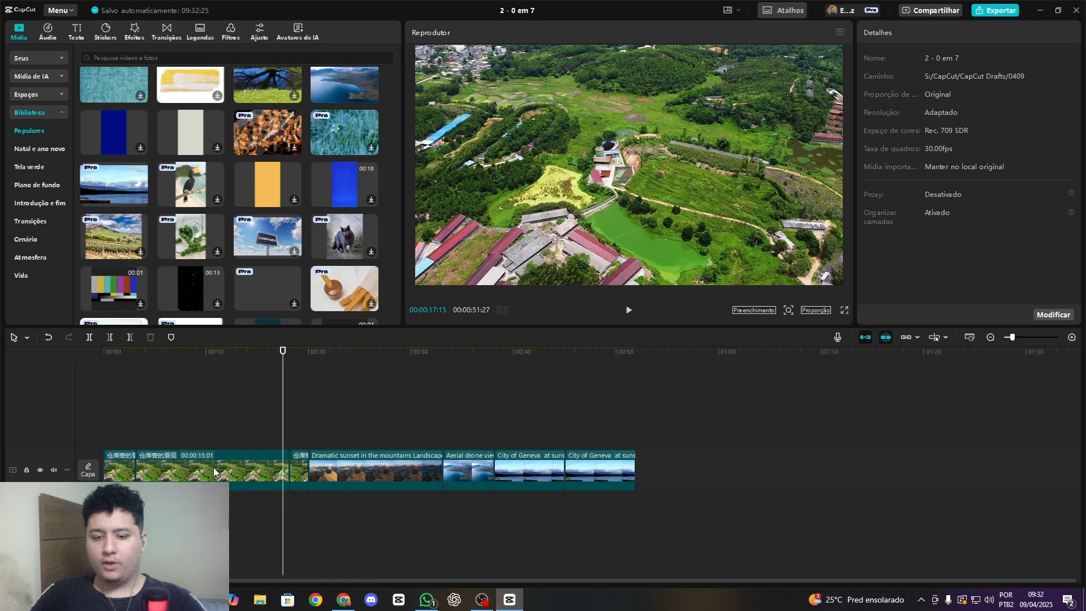
left_click(214, 471)
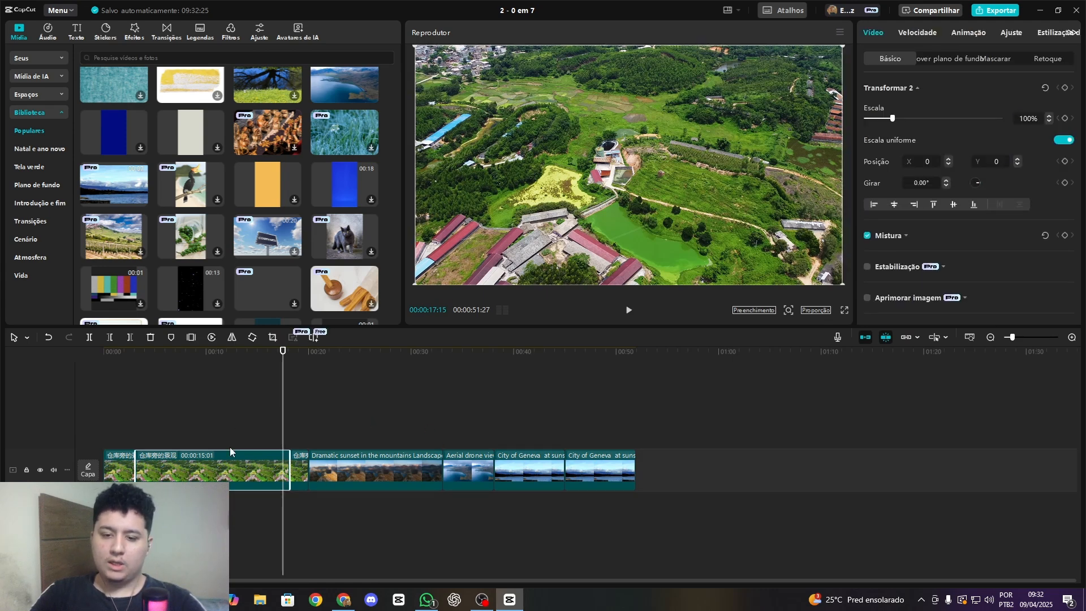
left_click_drag(127, 433, 284, 439)
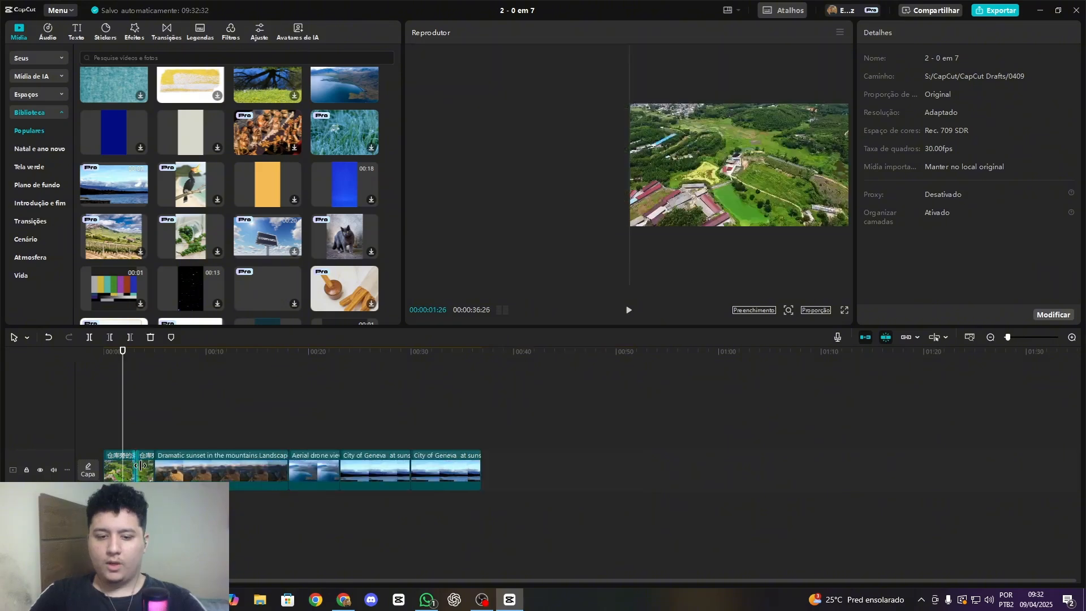
left_click(141, 468)
key("Delete")
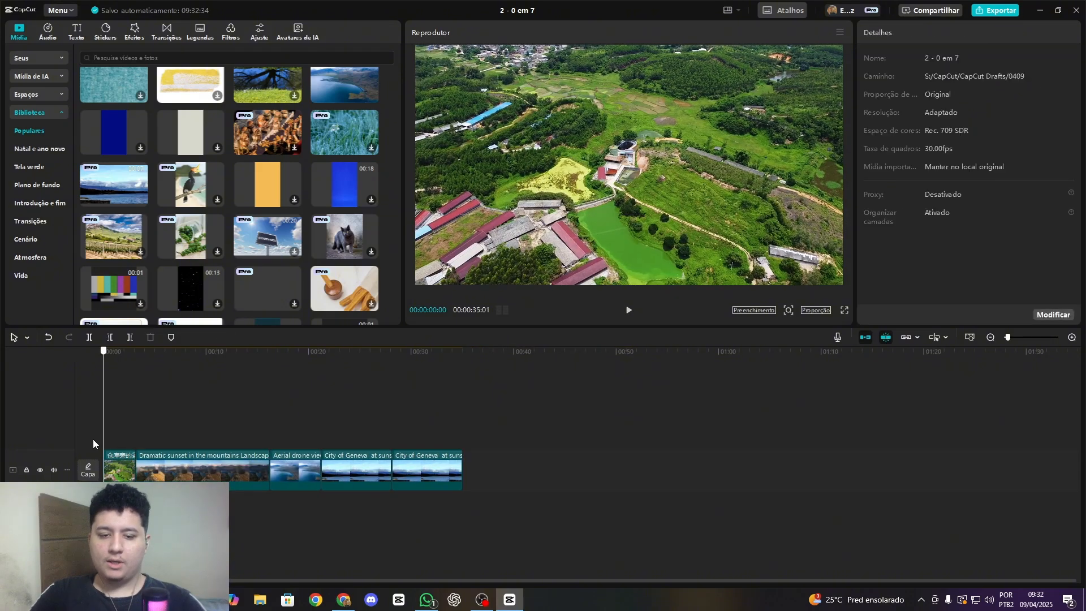
Play from the start, split the mountain sunset clip at 00:00:06:00 and delete the part after the cut.
left_click_drag(93, 444, 136, 439)
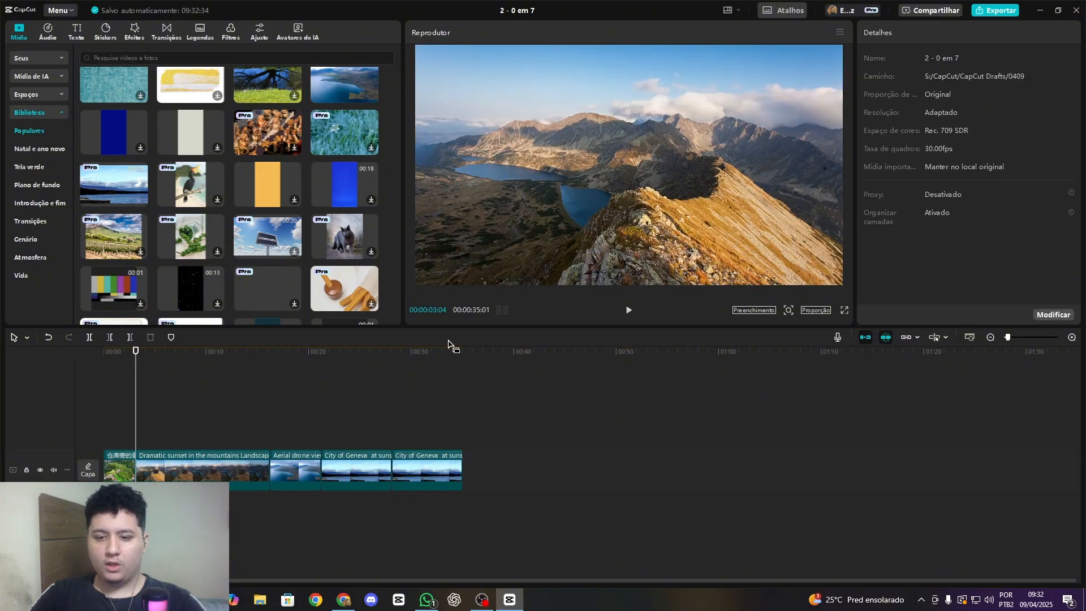
left_click(90, 436)
key("space")
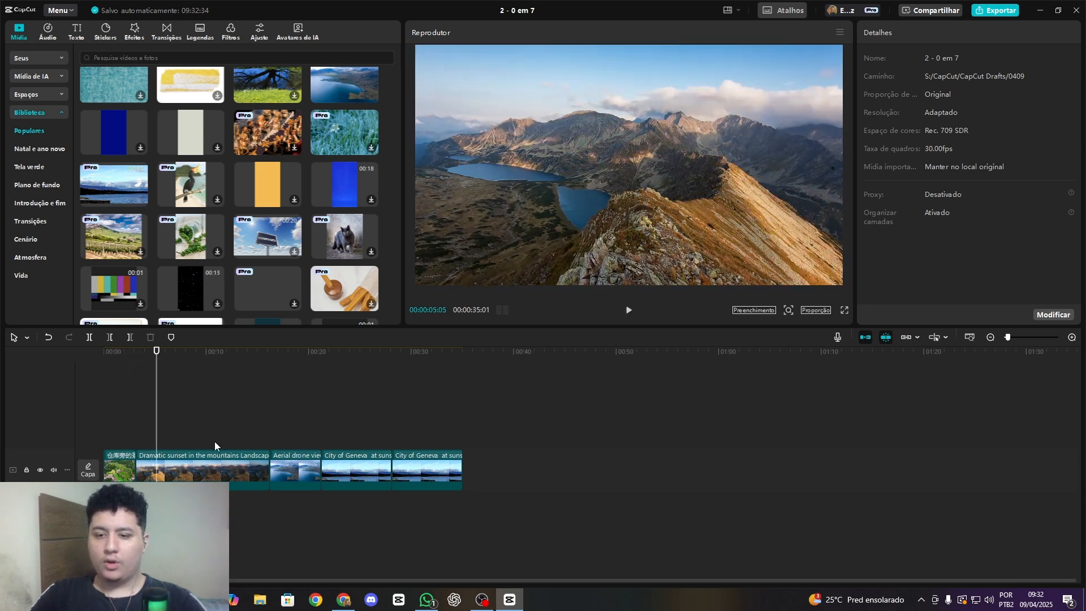
key("space")
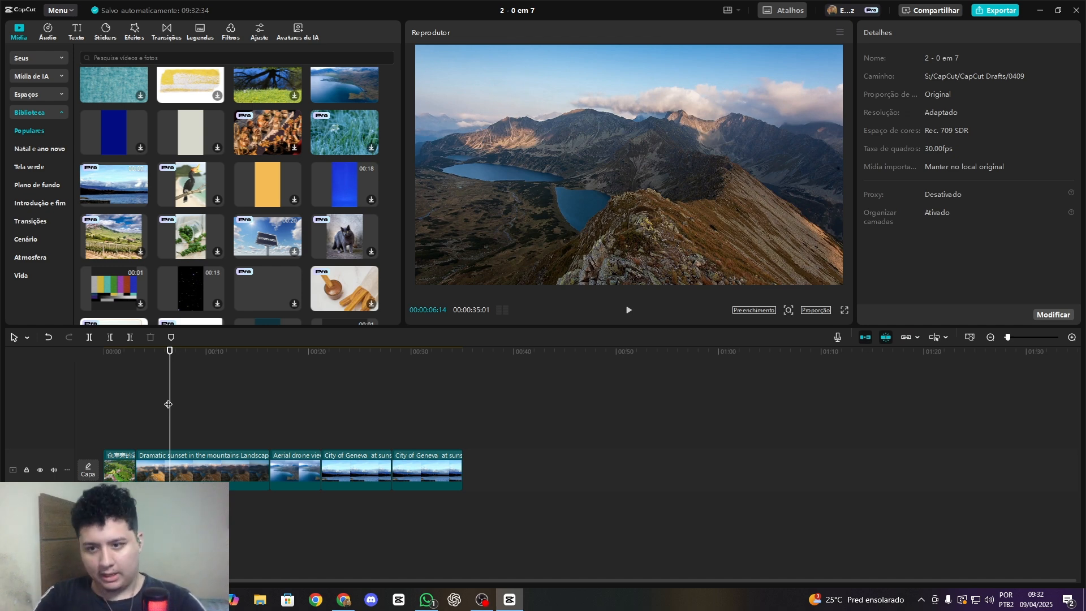
key("shift+Left")
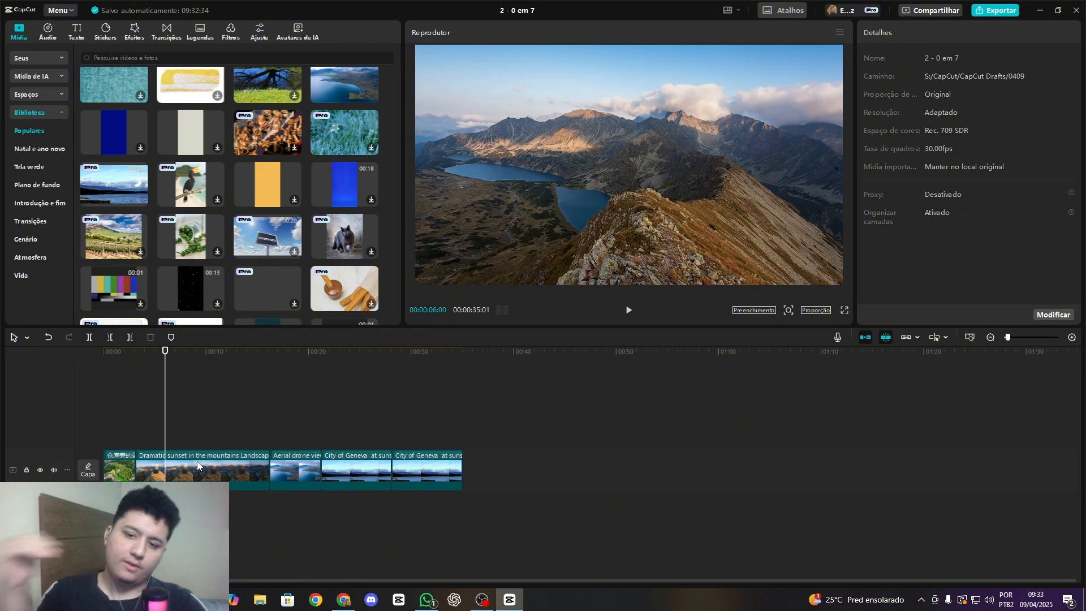
key("ctrl+z")
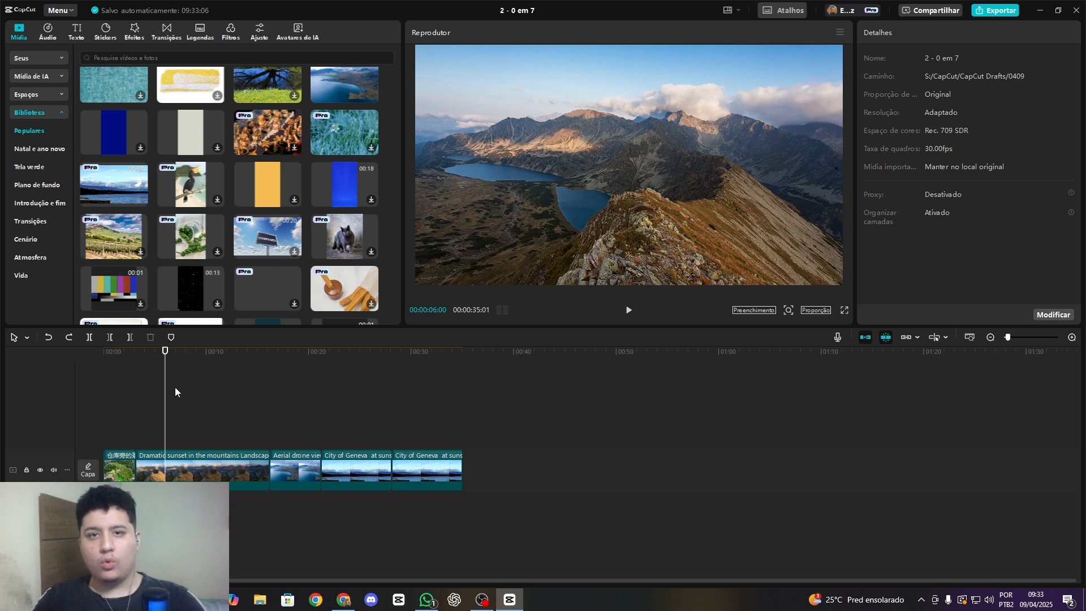
key("ctrl+b")
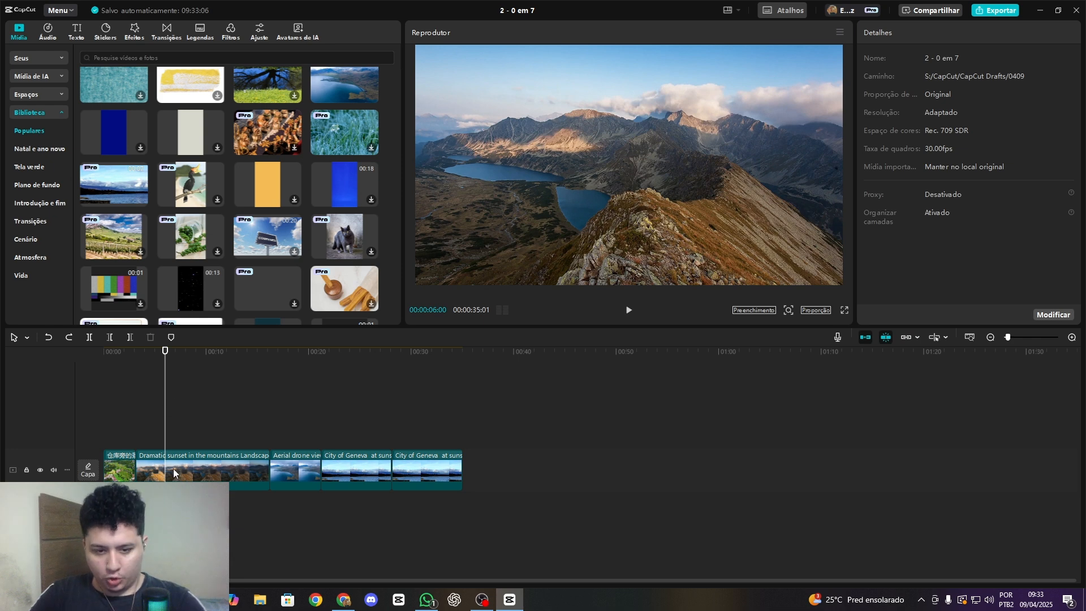
left_click(172, 458)
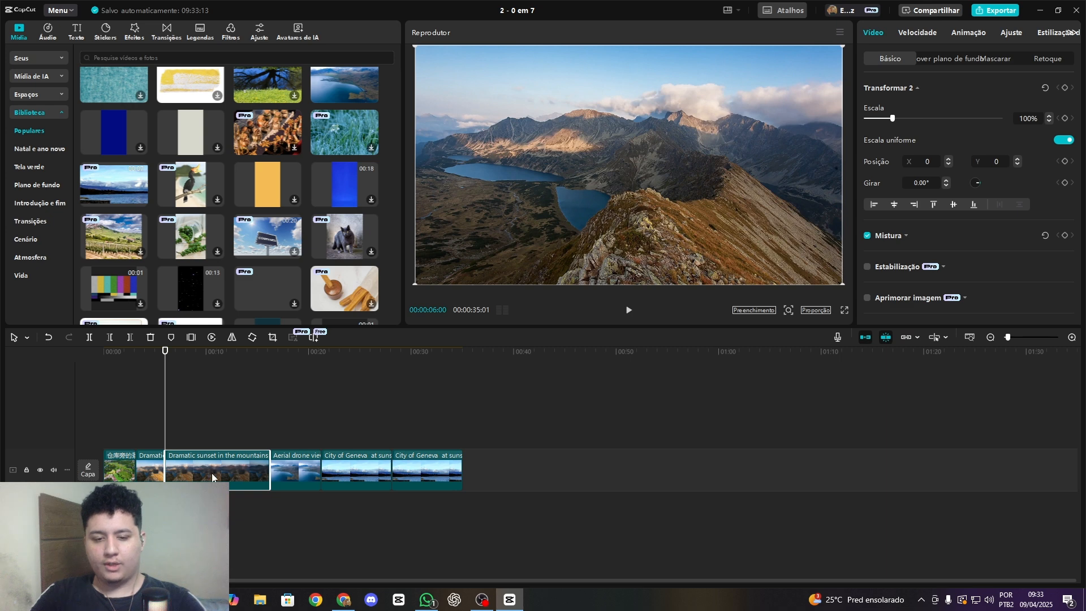
key("Delete")
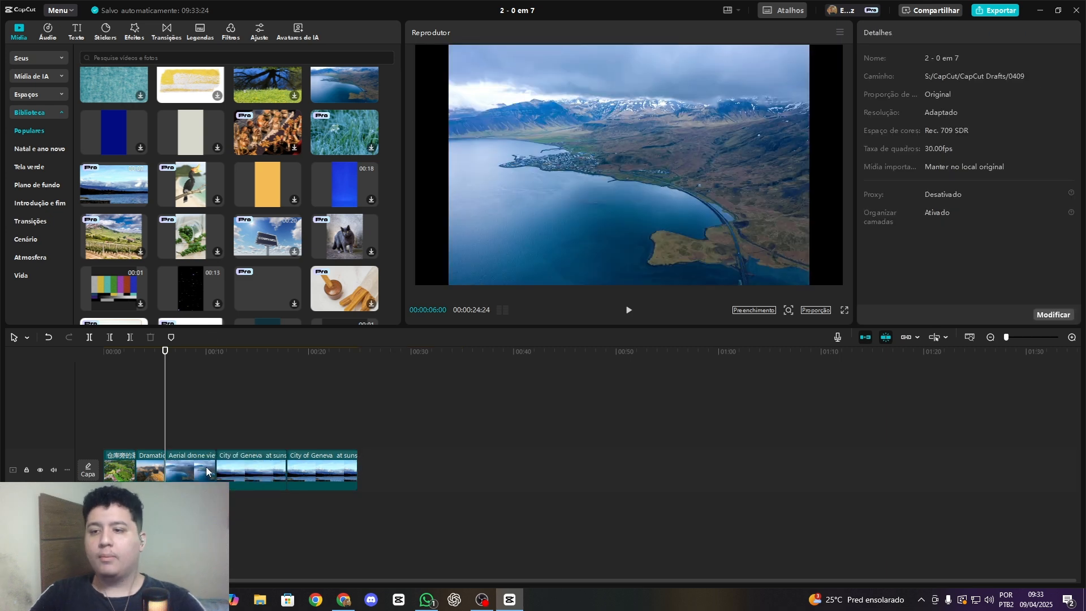
Split the Aerial drone view clip at 00:00:08:25 and delete the part after the cut.
left_click(177, 439)
left_click_drag(177, 439, 194, 441)
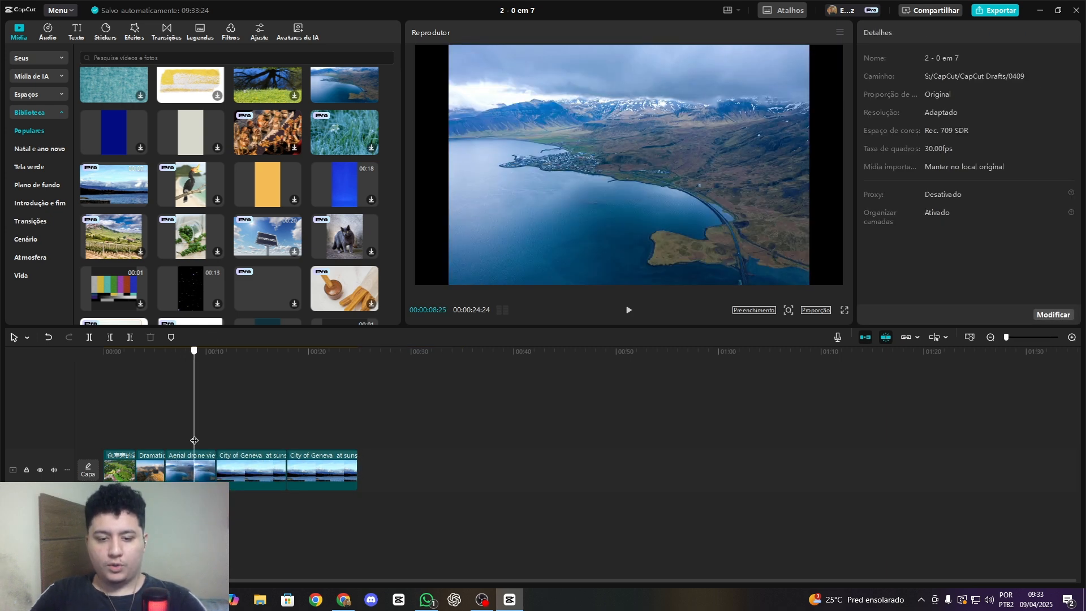
key("ctrl+b")
left_click(204, 464)
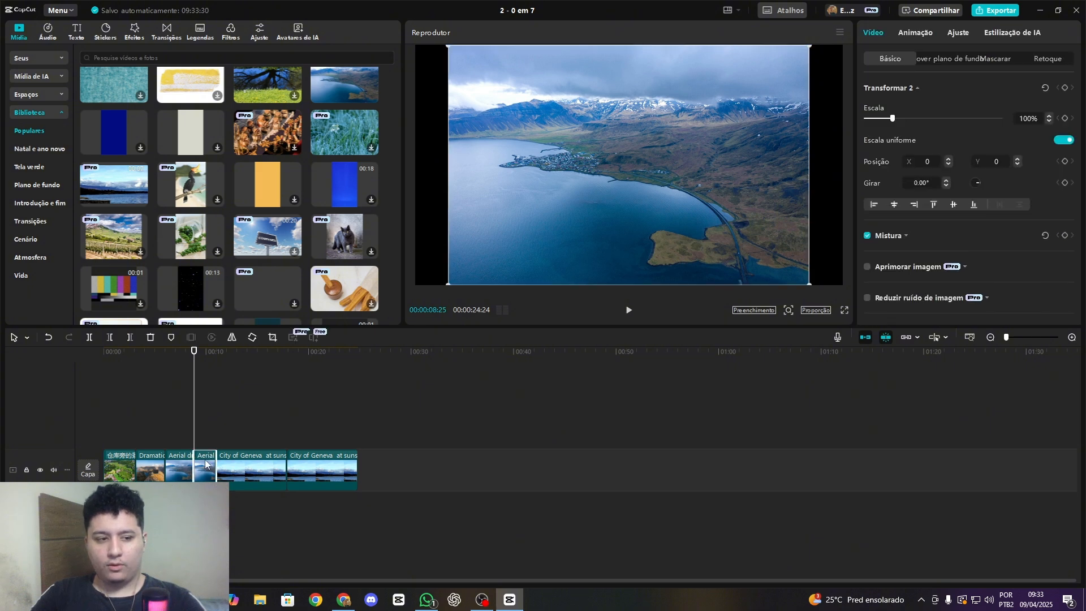
key("Delete")
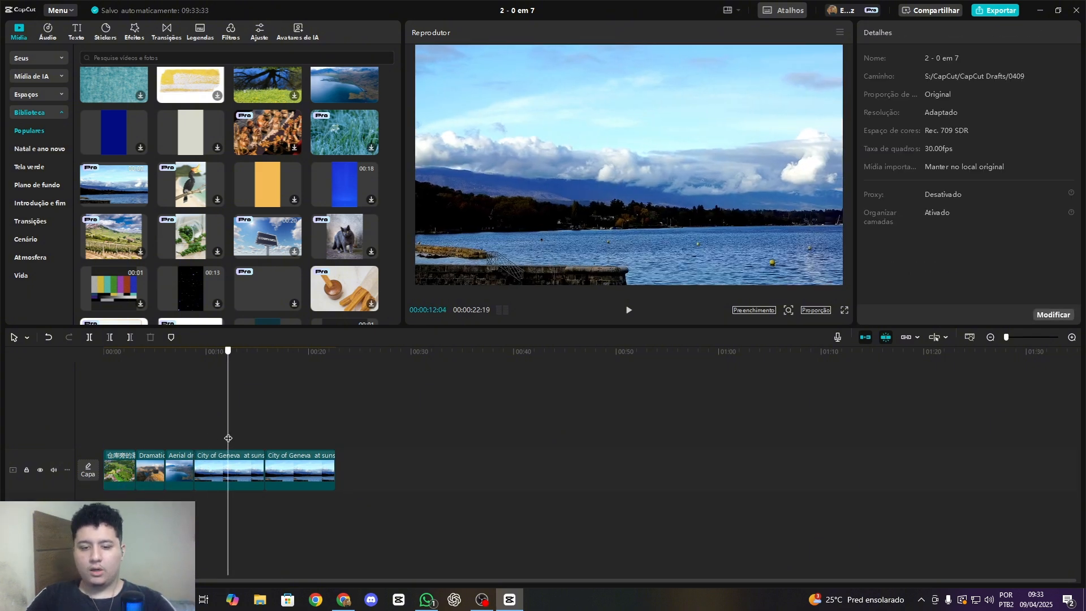
Split the first City of Geneva clip at 00:00:12:01 and delete its remainder along with the second copy.
left_click_drag(195, 437, 227, 438)
key("ctrl+b")
left_click(236, 463)
key("Delete")
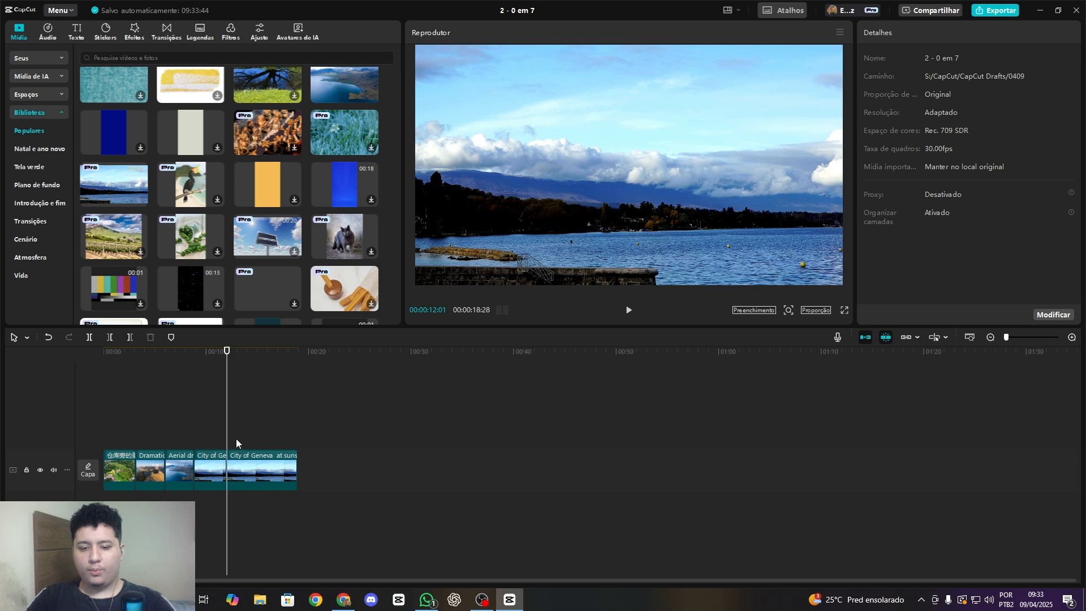
left_click(236, 464)
key("Delete")
Play the trimmed sequence from beginning to end and return the playhead to the start.
left_click(76, 426)
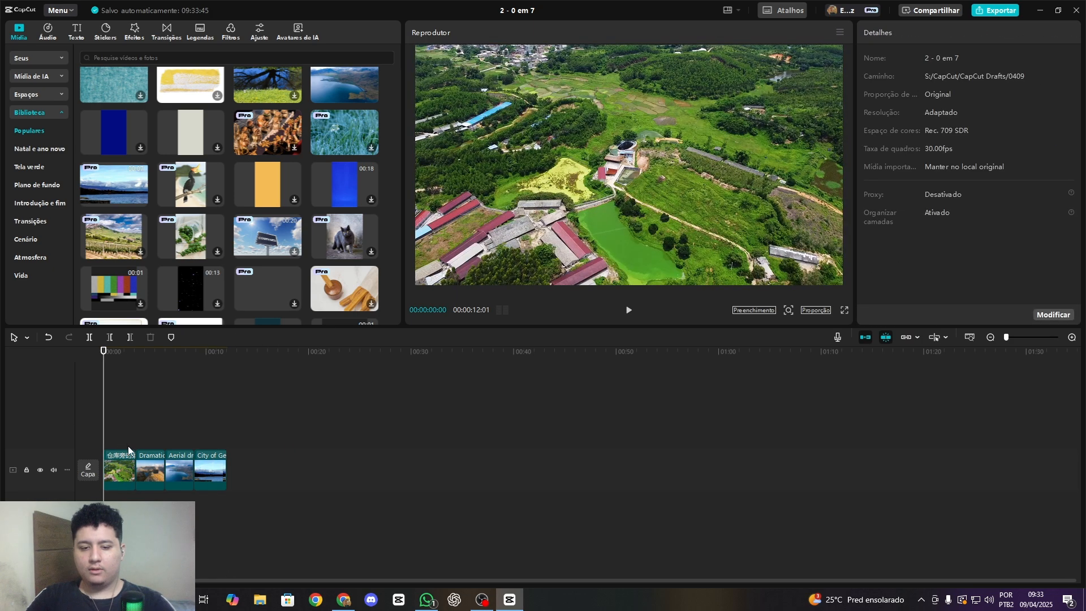
key("space")
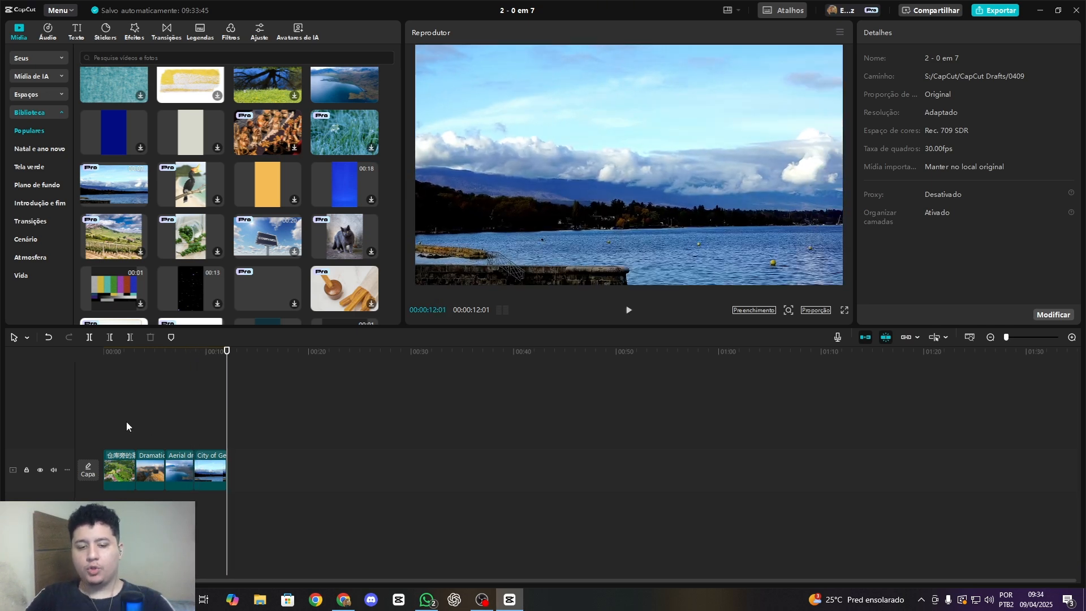
left_click(90, 423)
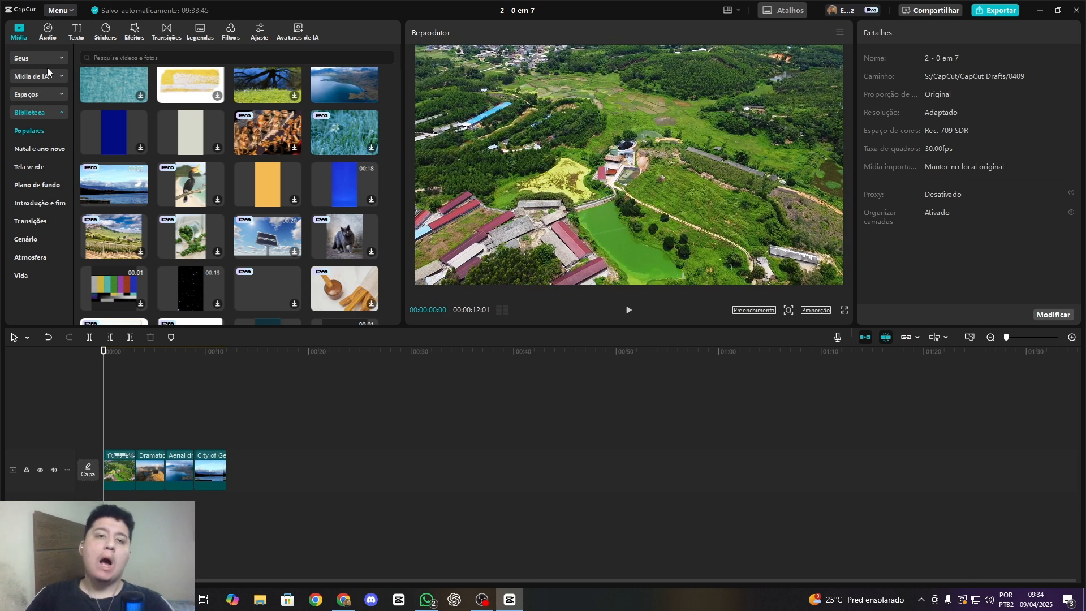
Look over the import area for own media and the built-in music categories.
left_click(42, 59)
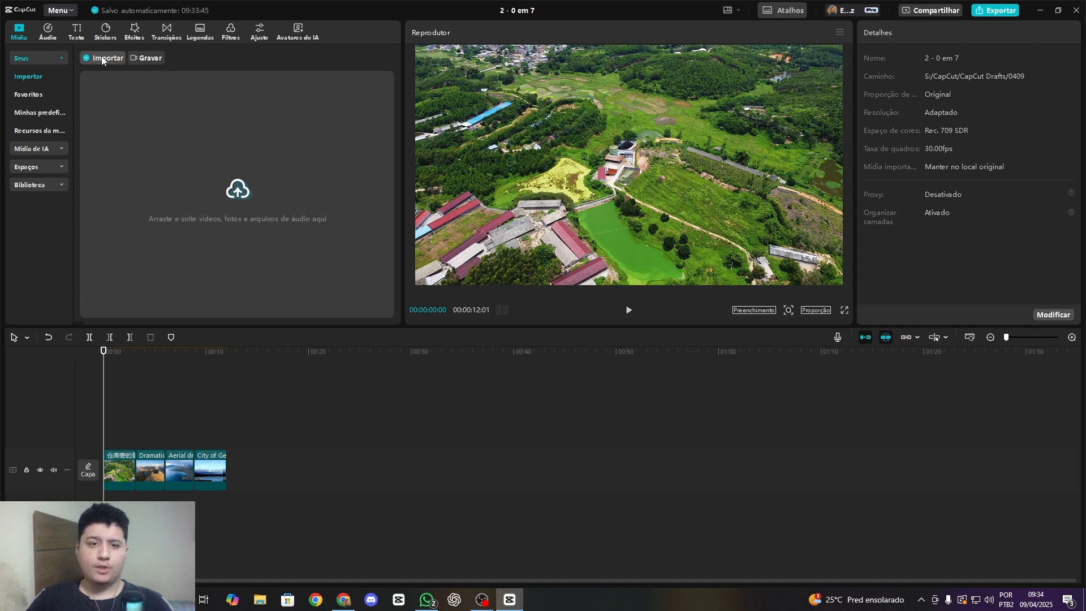
left_click(101, 56)
key("Escape")
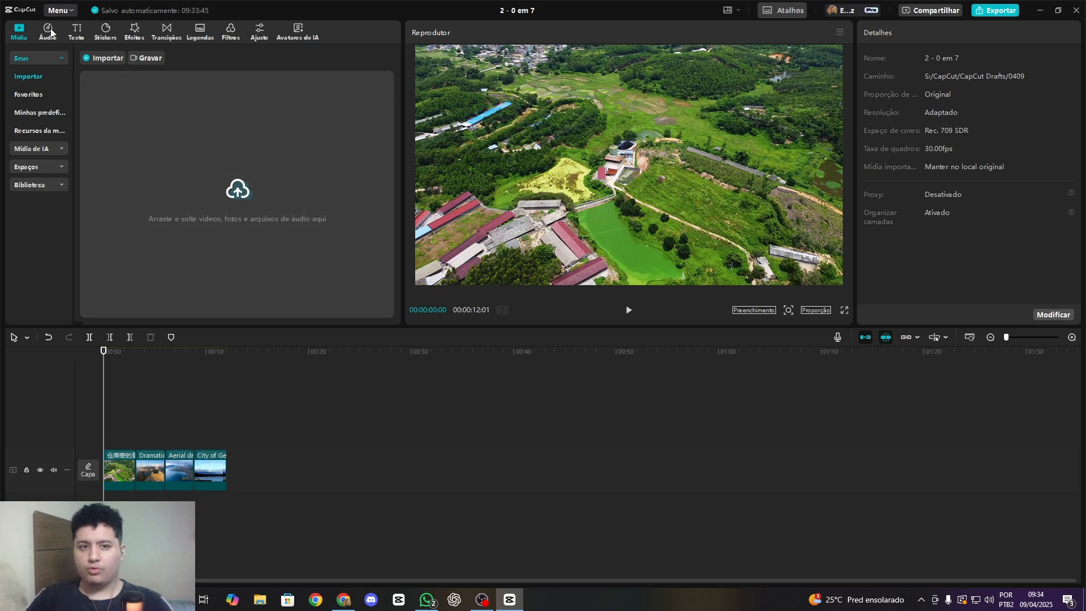
left_click(47, 32)
left_click(39, 76)
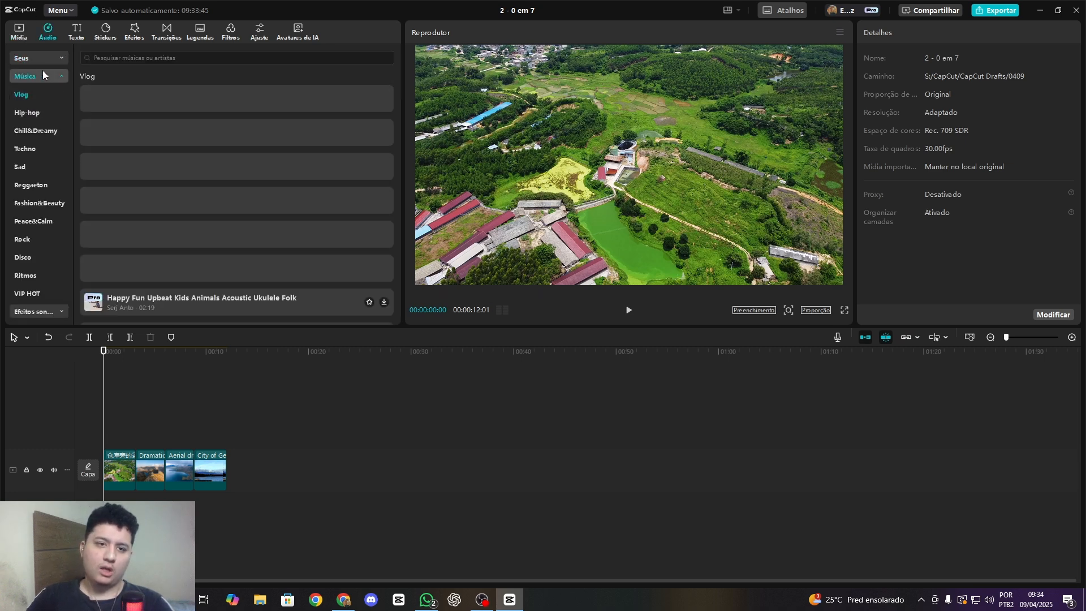
Import the Doh De Oh MP3 as project media from the Músicas de fundo folder inside Tools.
left_click(20, 29)
left_click(96, 110)
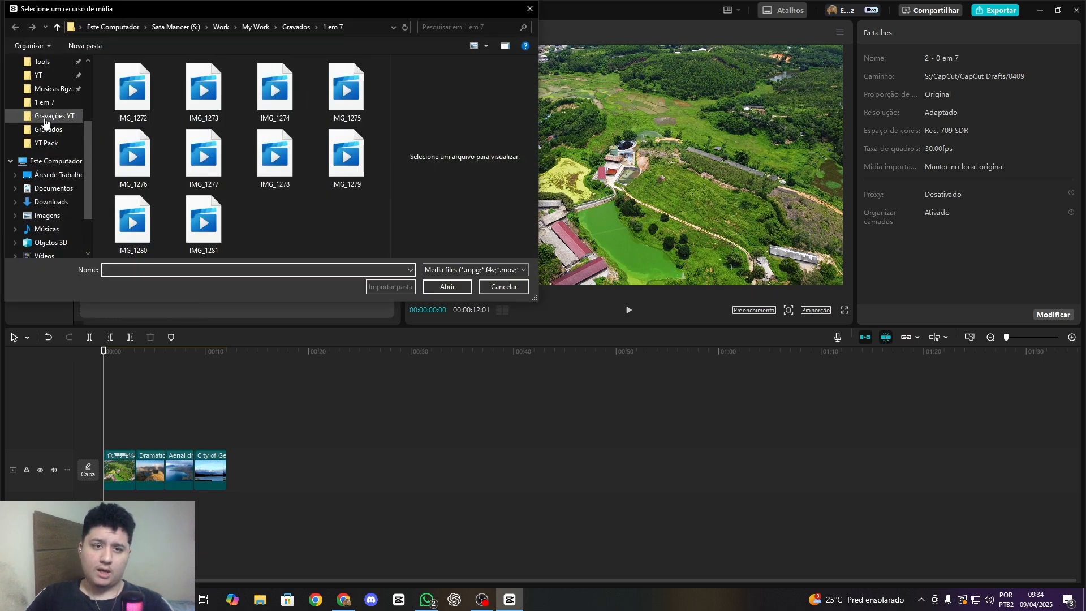
scroll(41, 140, "up", 3)
left_click(42, 129)
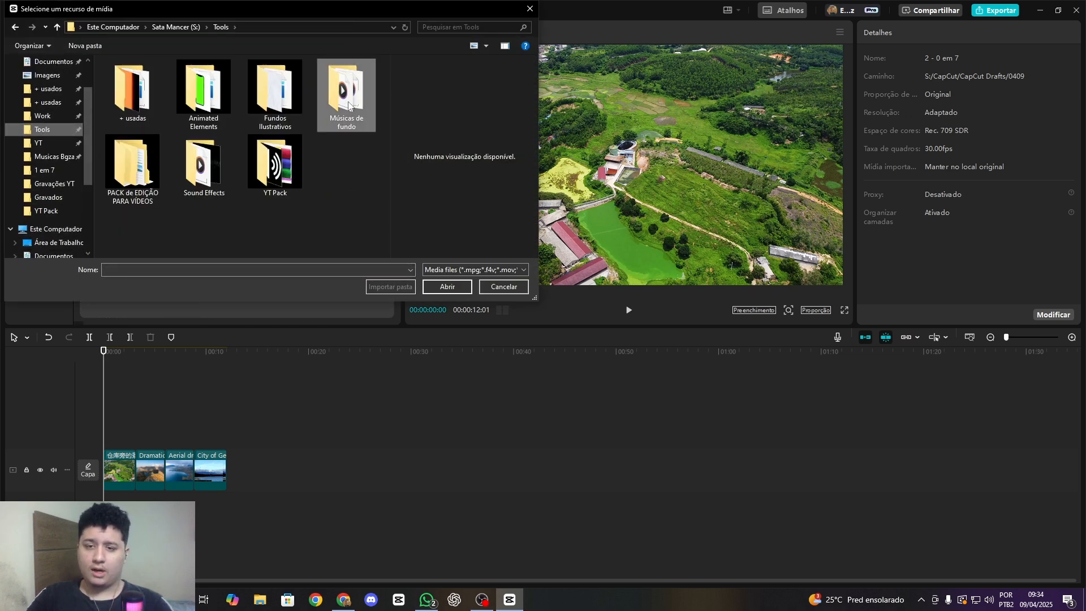
double_click(365, 123)
double_click(270, 89)
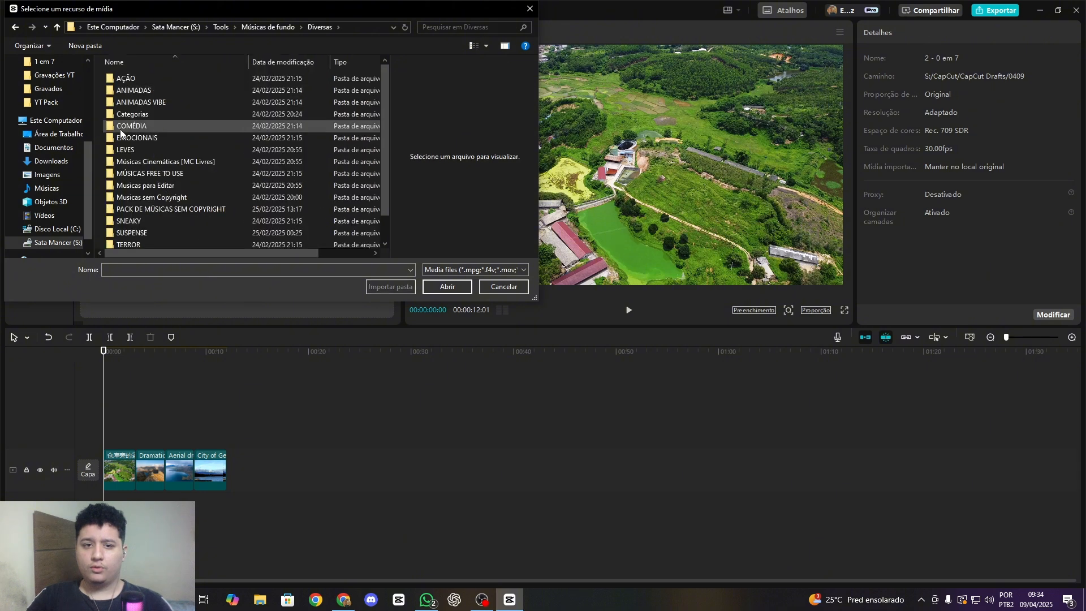
double_click(176, 194)
double_click(166, 78)
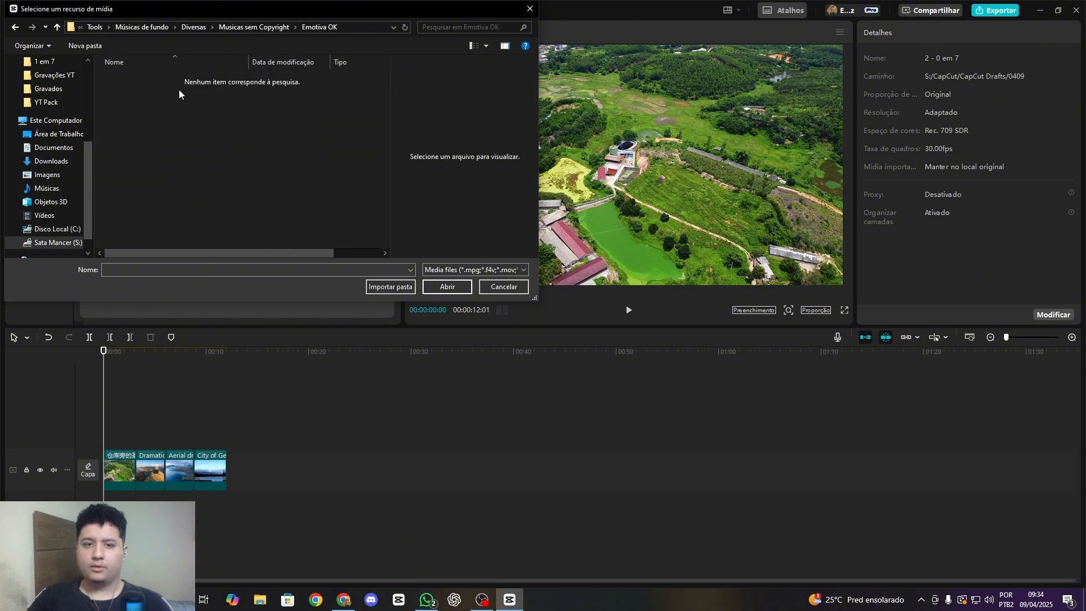
double_click(179, 89)
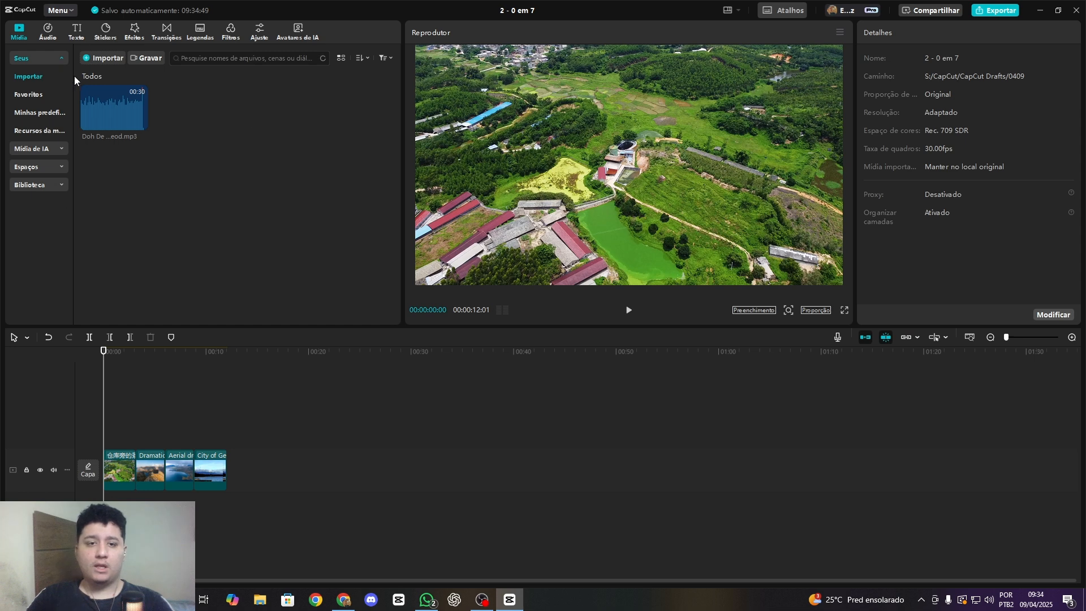
Add the imported Doh De Oh music to the timeline, starting at 00:00:00:00.
left_click(123, 108)
left_click(140, 123)
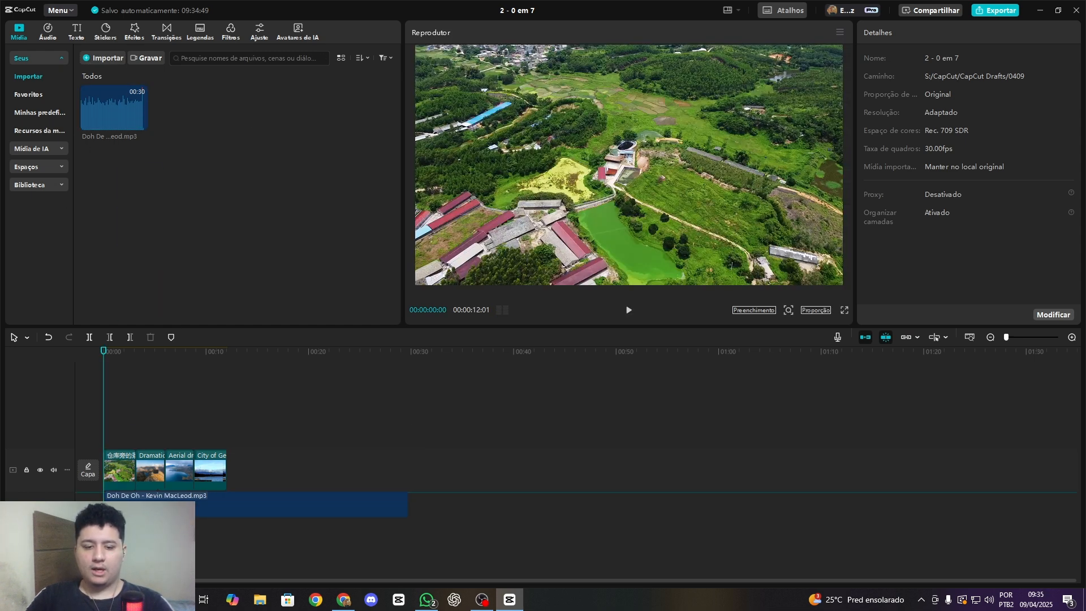
Add three more copies of the Doh De Oh music and delete three copies, keeping only the uppermost audio track.
left_click(141, 123)
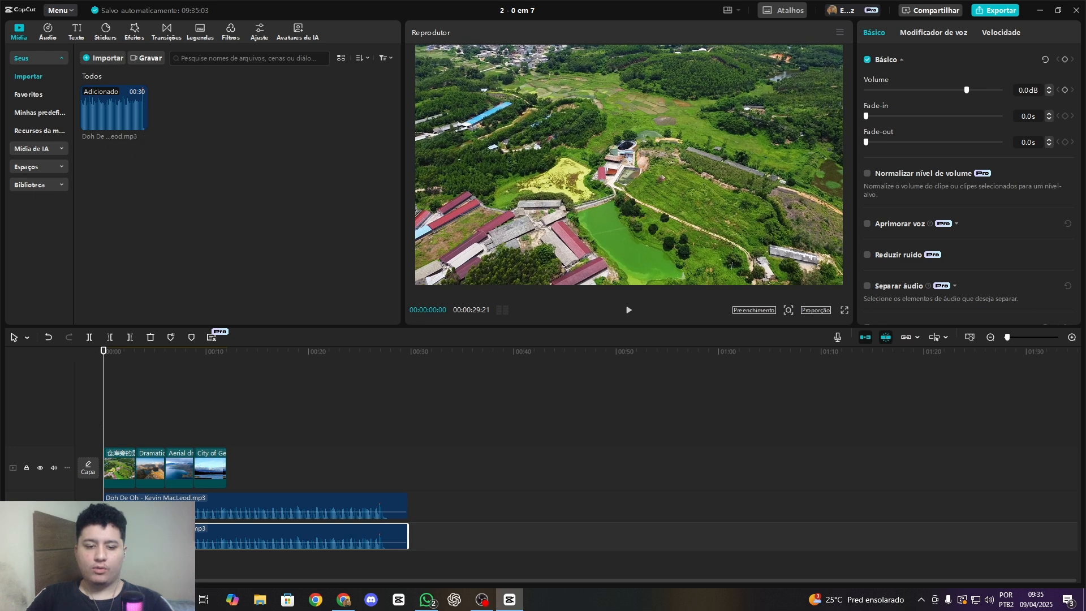
left_click(141, 124)
left_click(141, 124)
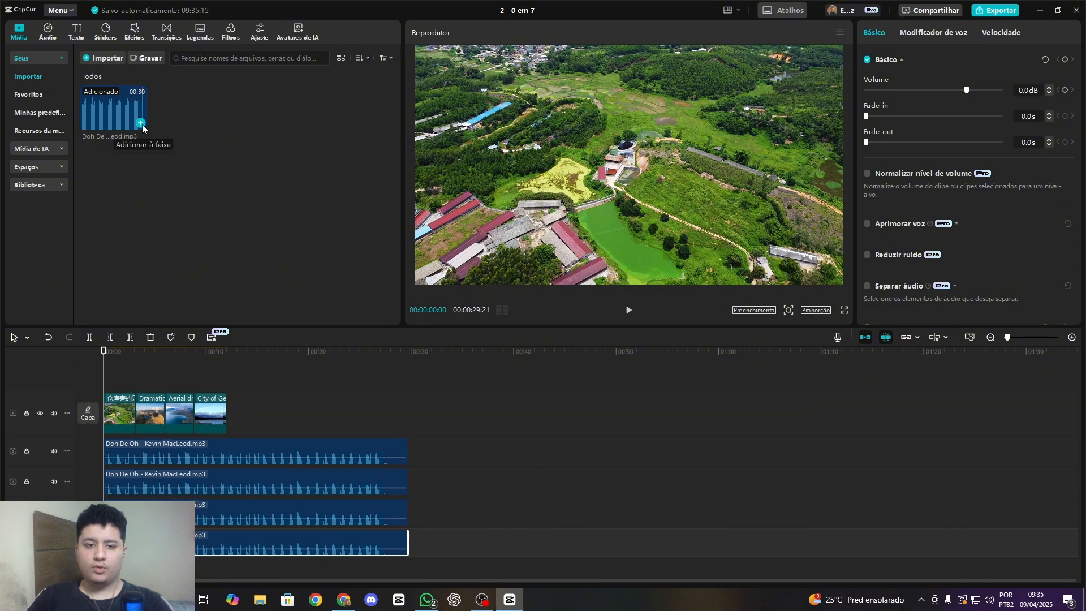
left_click(405, 481)
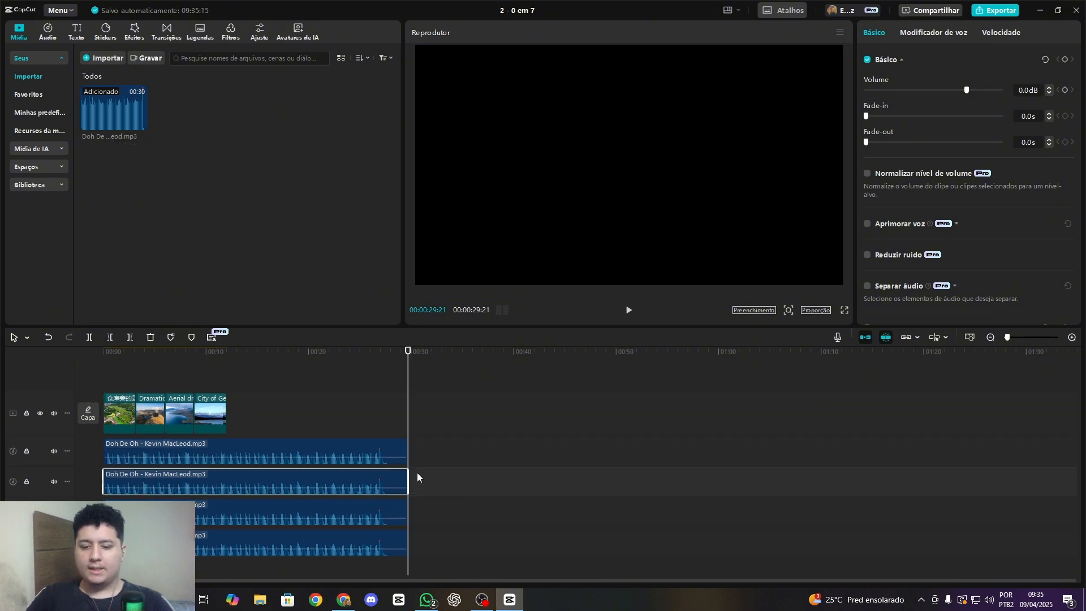
left_click_drag(435, 483, 247, 555)
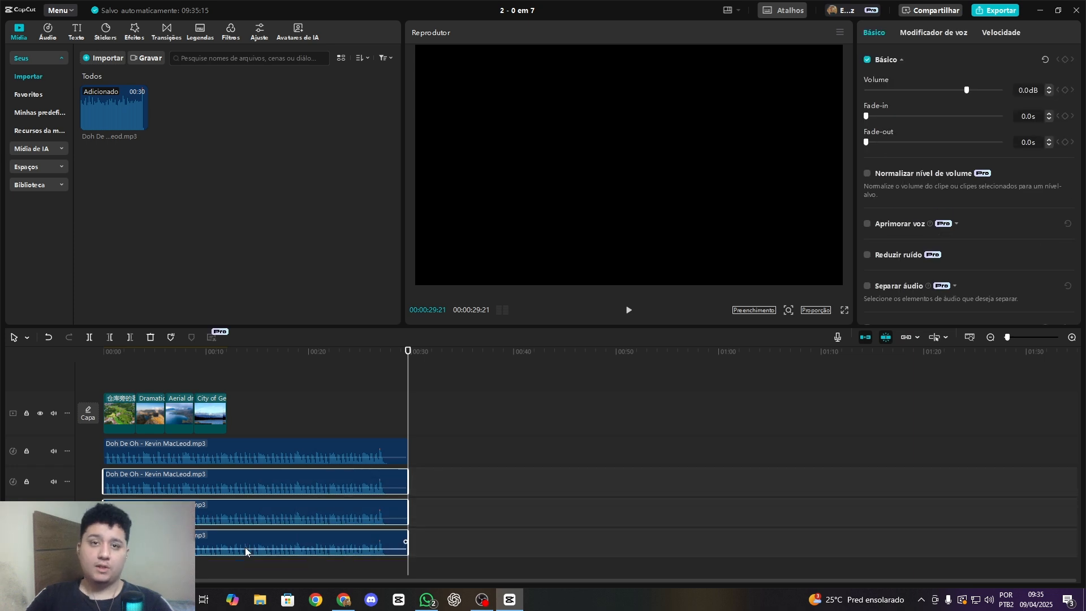
key("Delete")
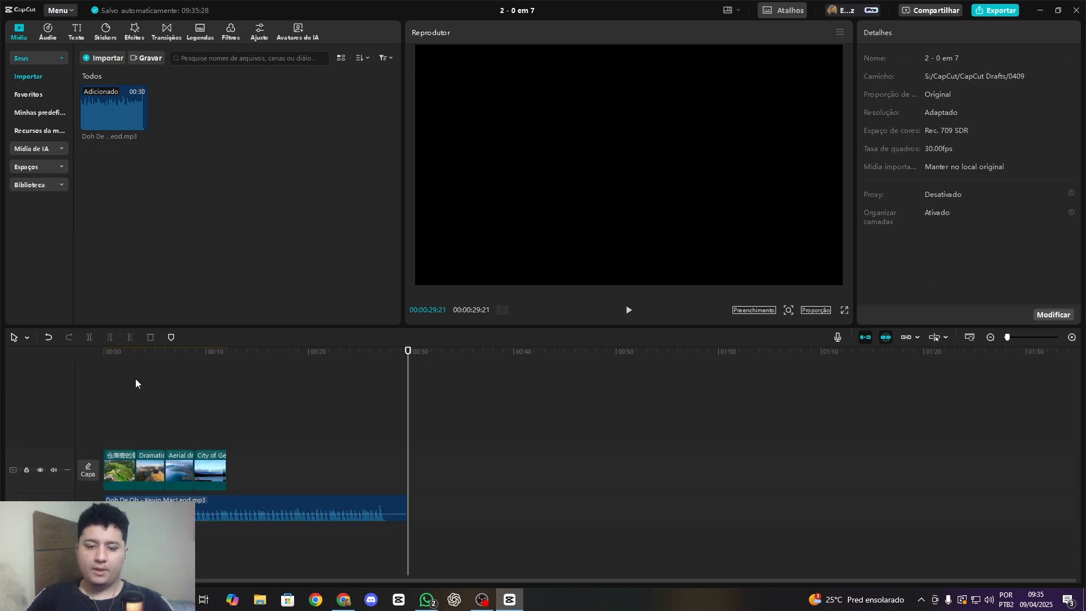
Play the video with its music in full screen from the beginning and return to the editor.
left_click(143, 417)
key("Home")
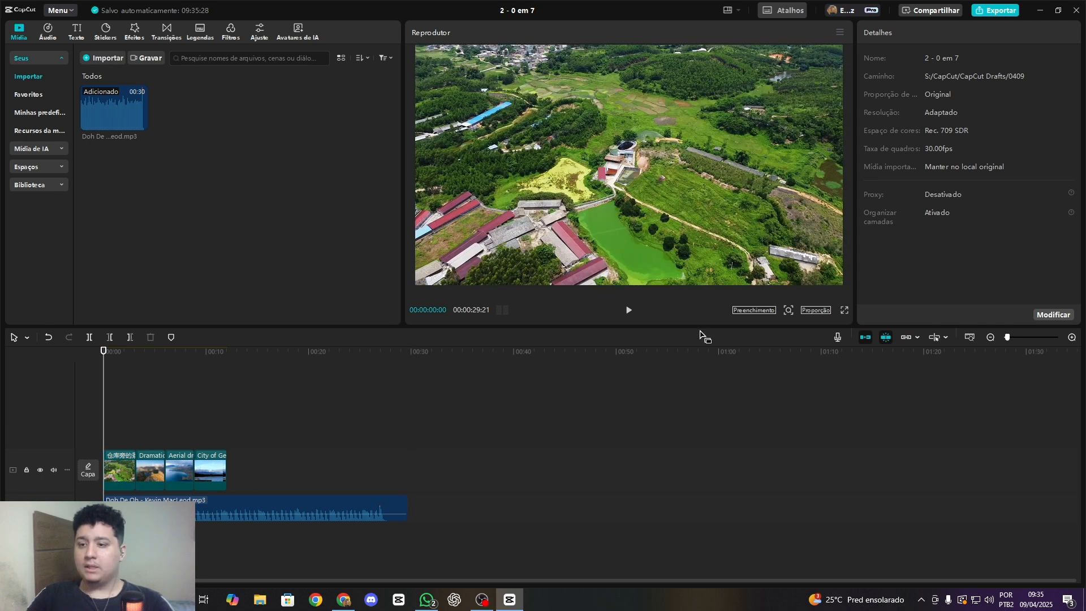
left_click(844, 311)
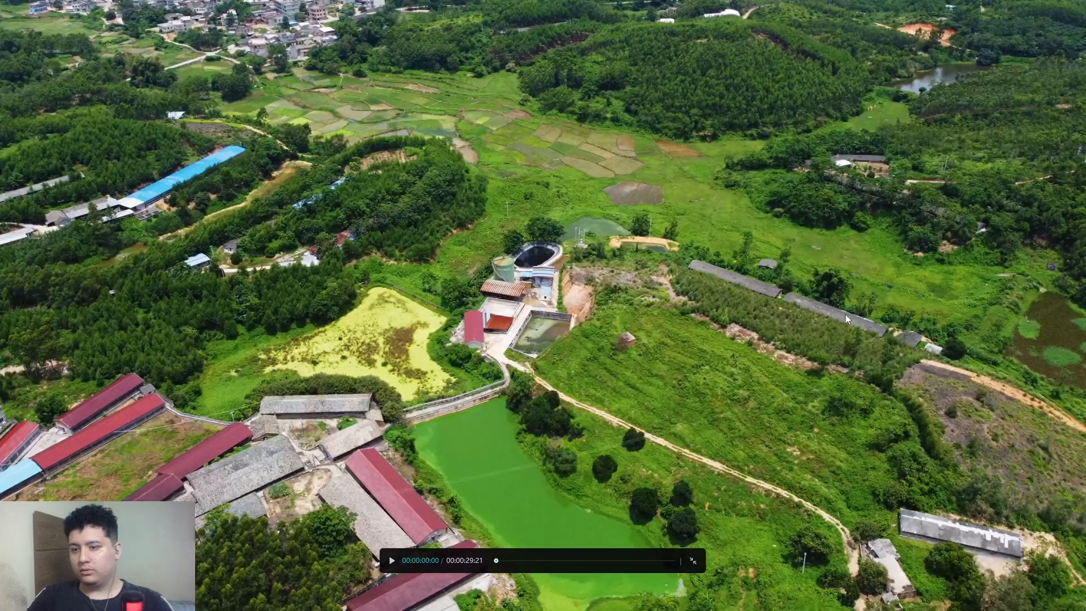
key("space")
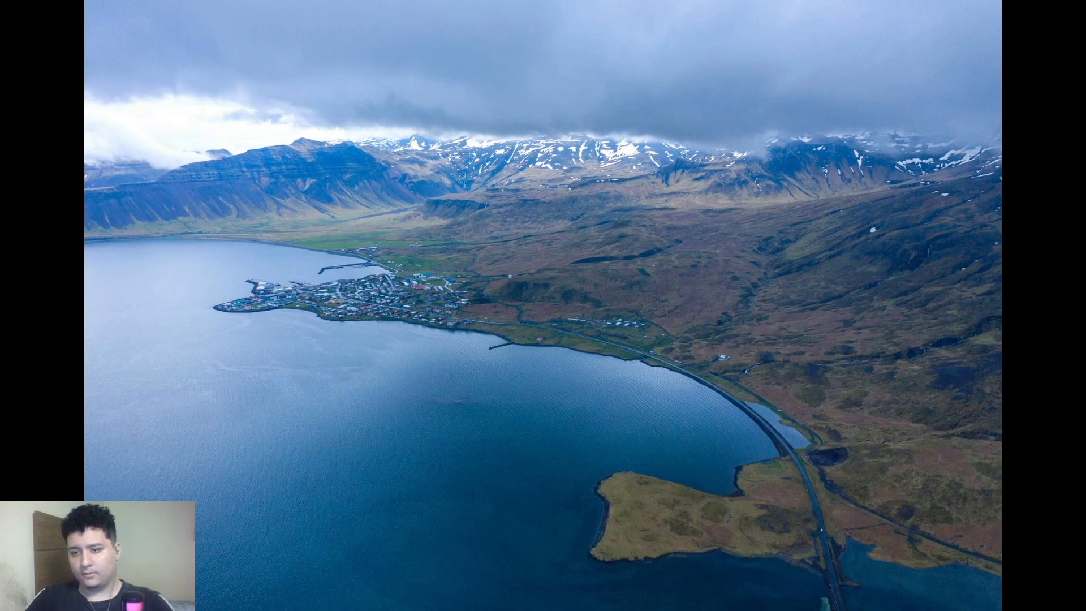
key("Escape")
Cut the background music at 00:00:12:01, where the last clip ends, and remove the part after it.
left_click(229, 428)
left_click(235, 518)
key("w")
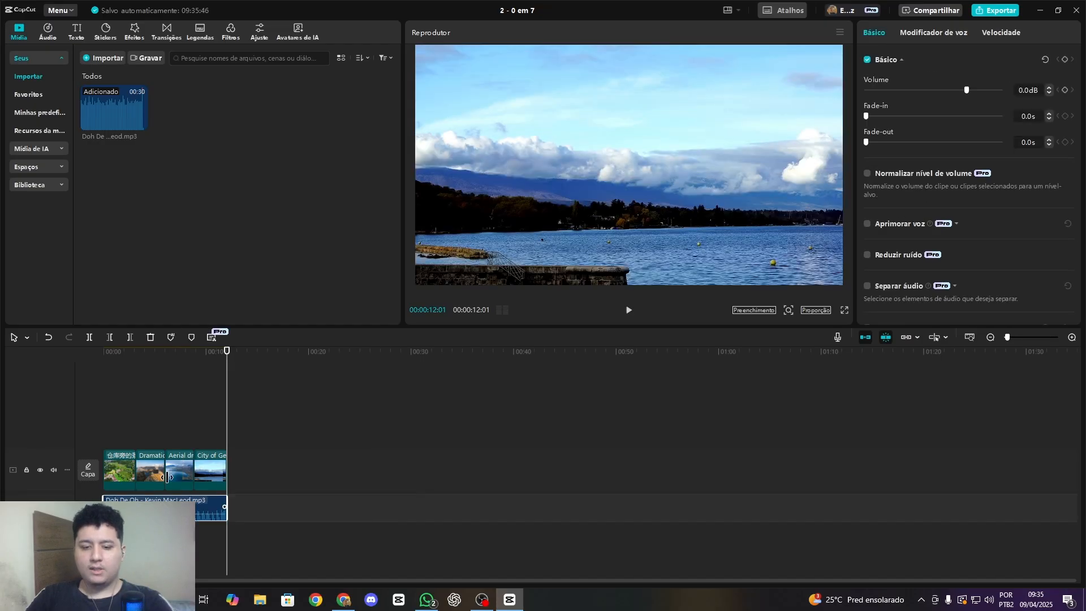
Scale the Aerial drone view clip to 119% to cover the black bars at its sides.
left_click(178, 469)
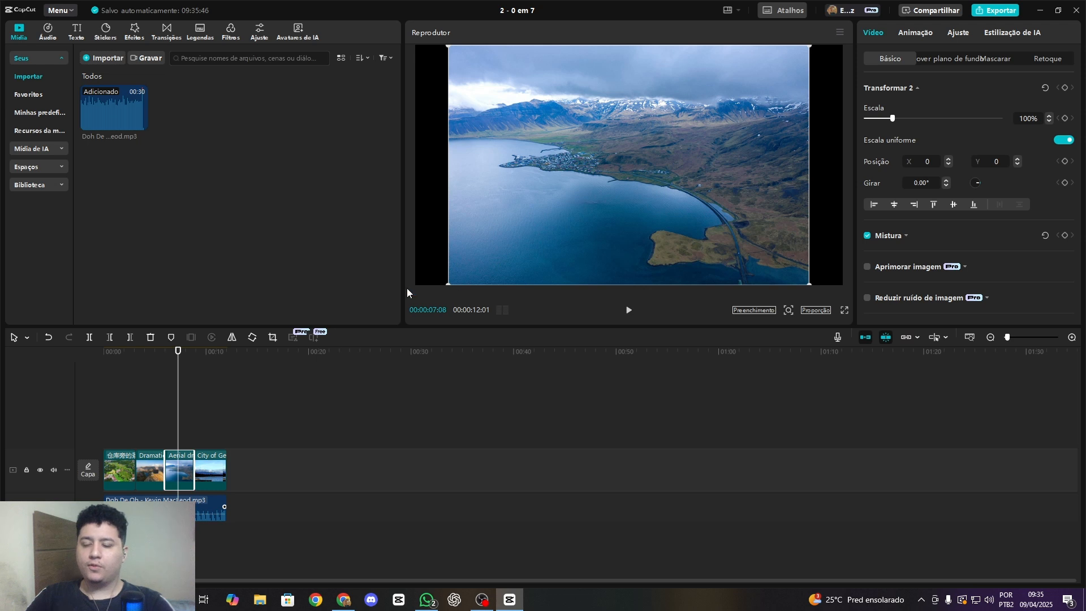
left_click(174, 458)
left_click(176, 456)
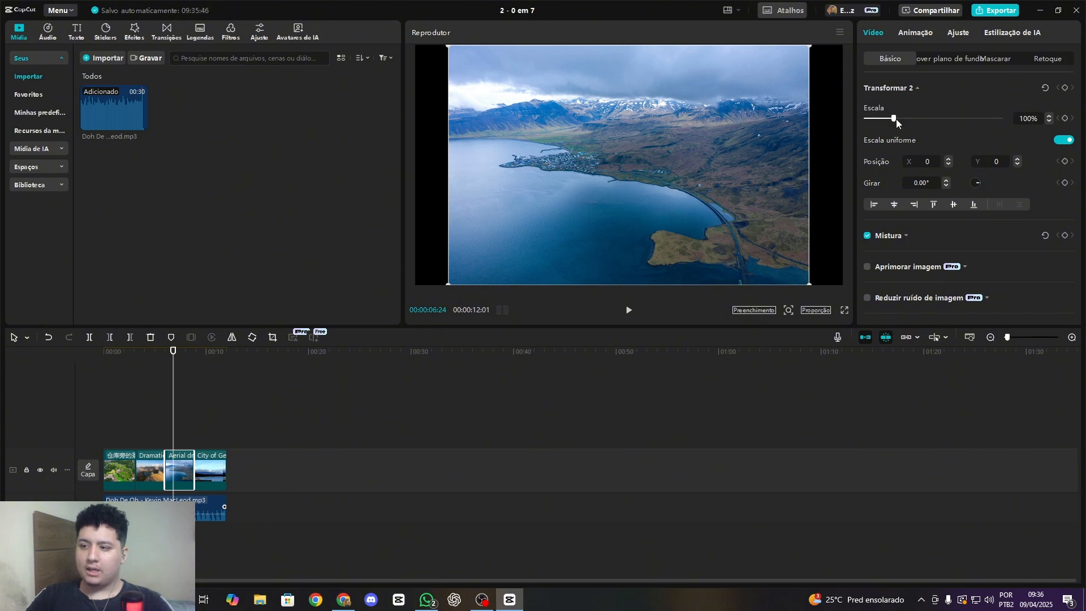
left_click_drag(895, 119, 857, 118)
left_click_drag(895, 122, 900, 123)
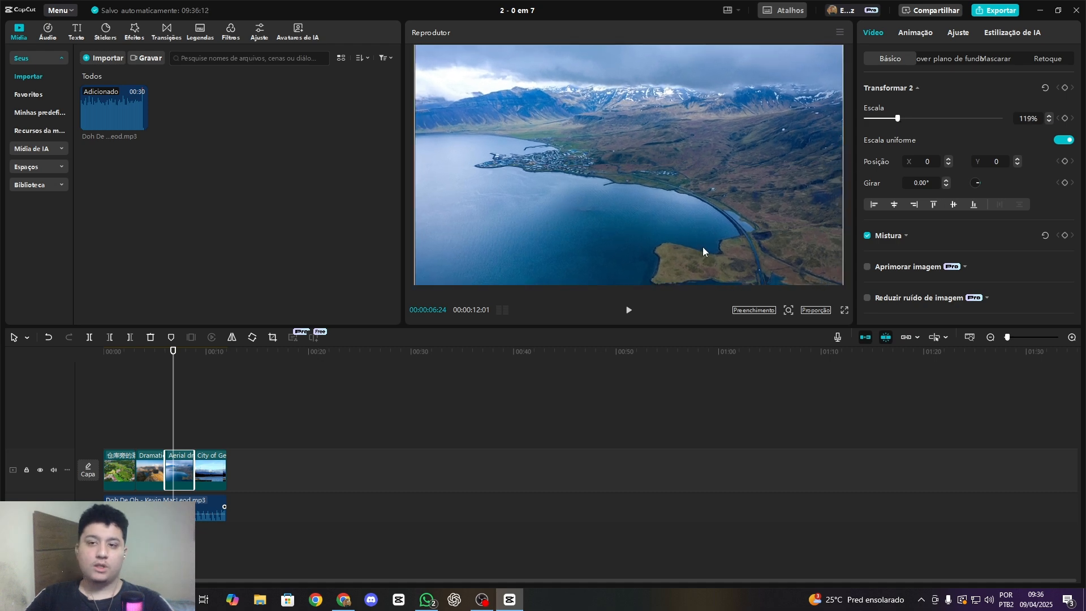
Add the Combinar transition at the 00:00:03:04 cut between the first two clips.
mouse_move(148, 431)
left_mouse_down()
mouse_move(189, 431)
mouse_move(121, 438)
mouse_move(131, 443)
mouse_move(134, 429)
left_mouse_up()
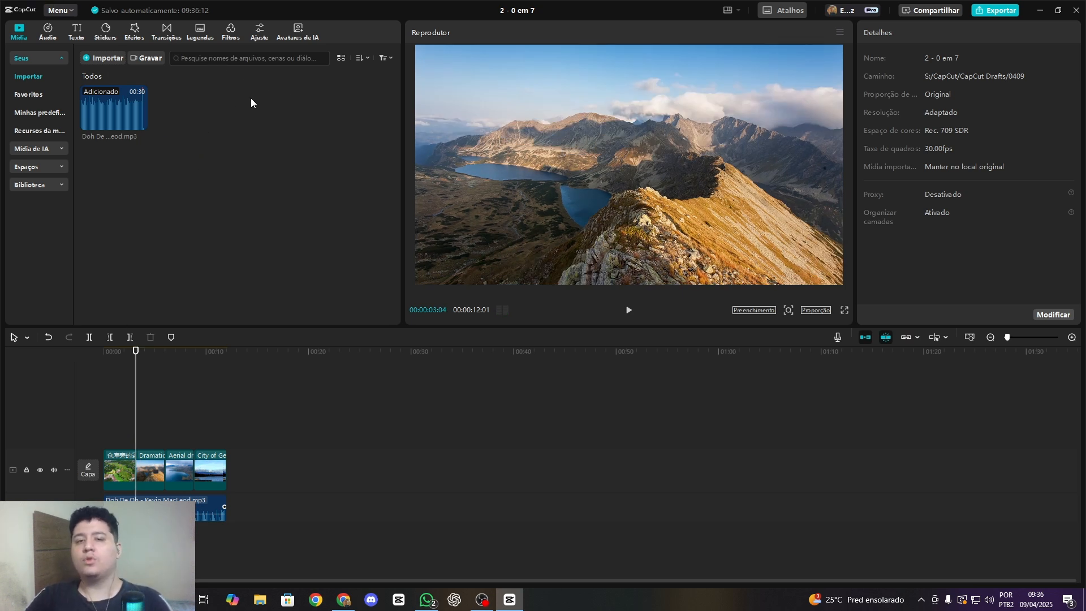
left_click_drag(132, 423, 134, 427)
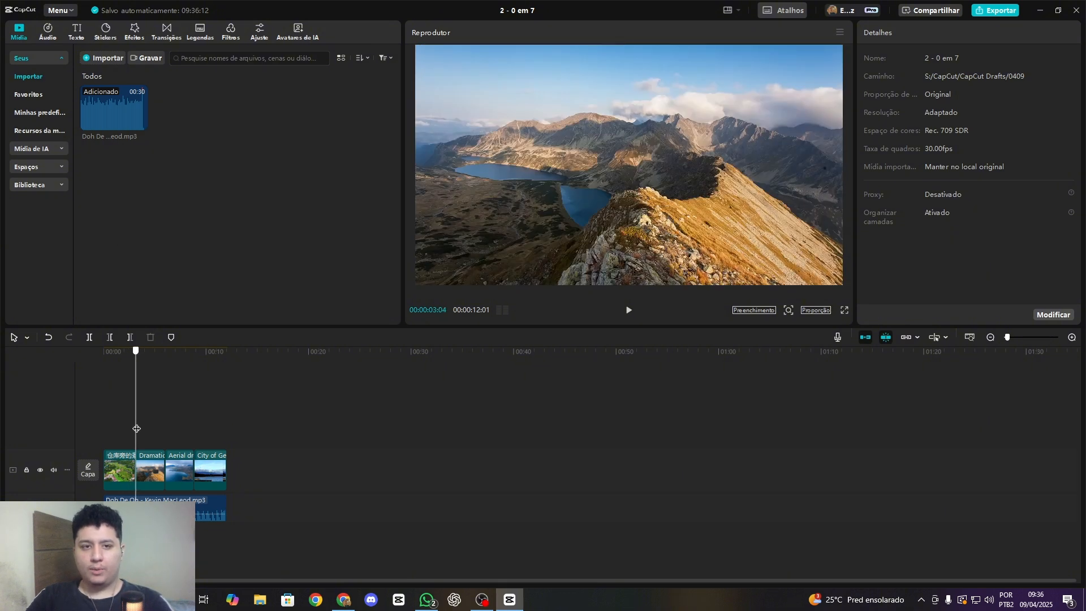
left_click(167, 33)
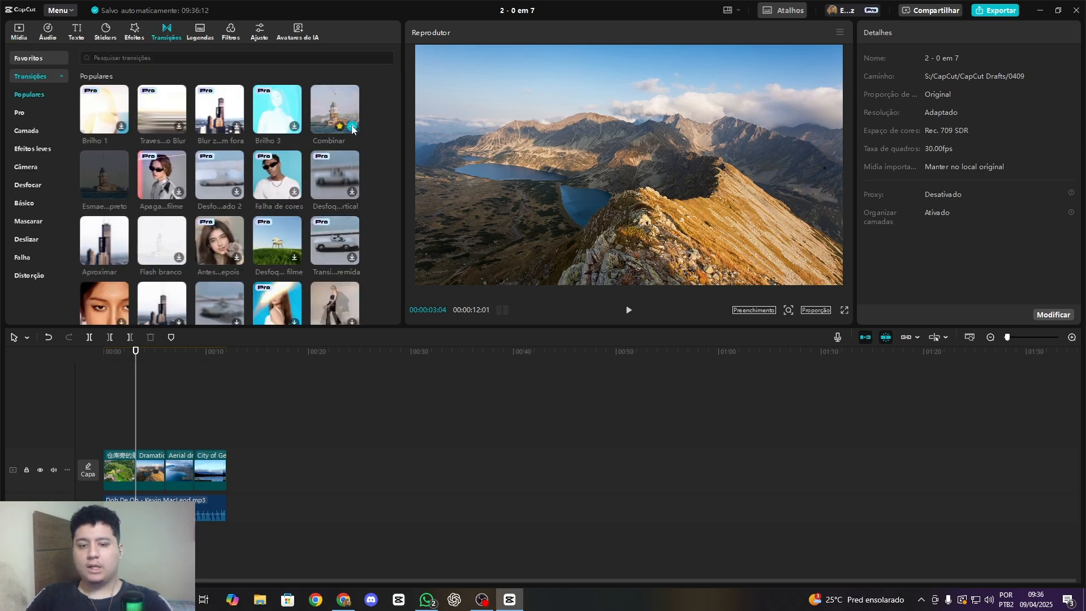
left_click(352, 125)
left_click(618, 339)
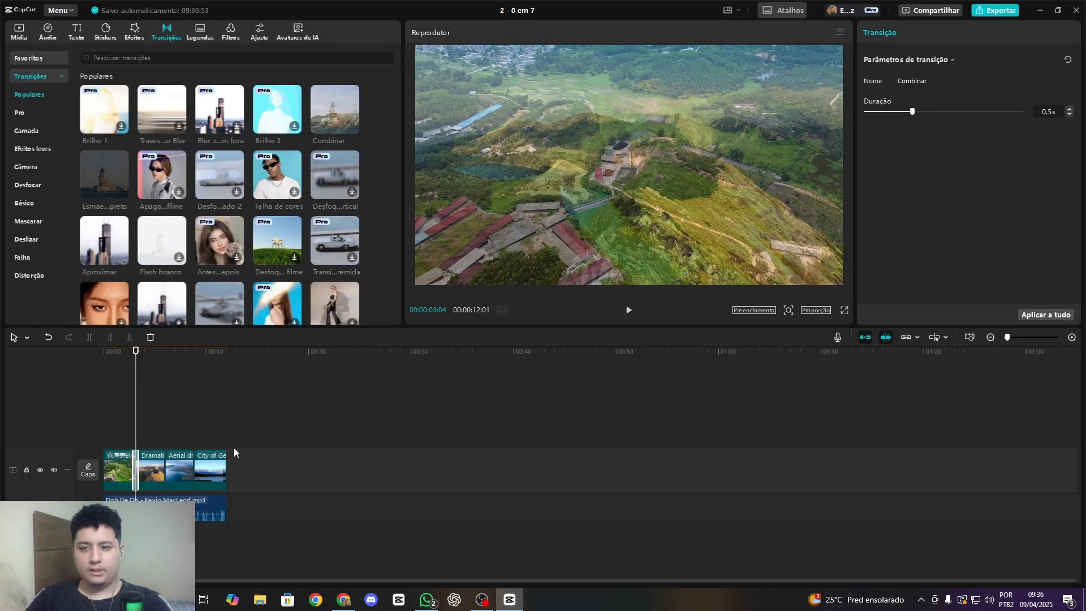
Play across the cut between the first two clips to preview the Combinar transition.
left_click(138, 393)
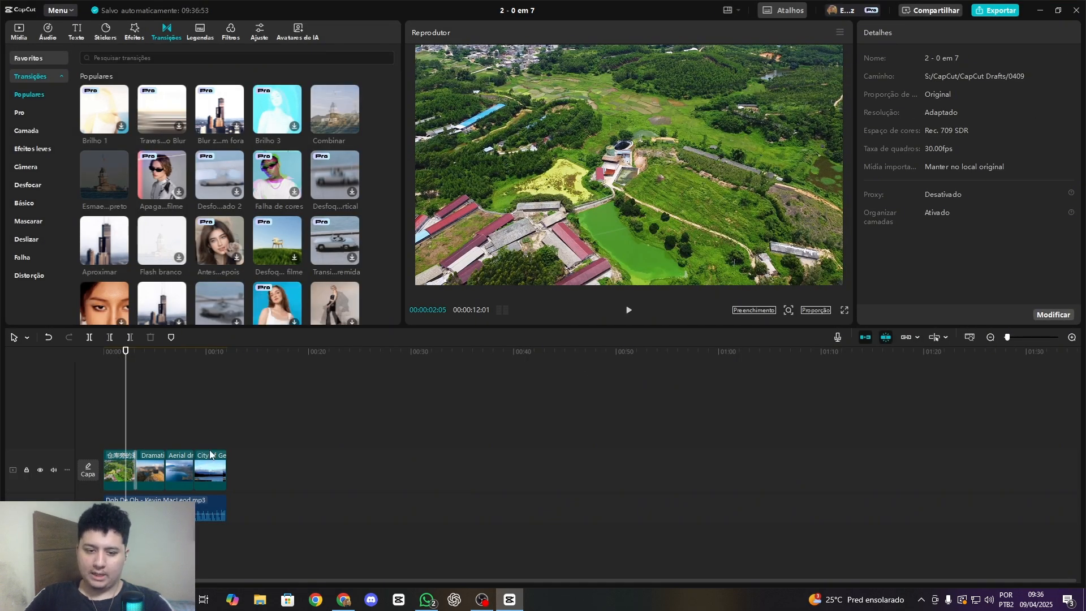
key("space")
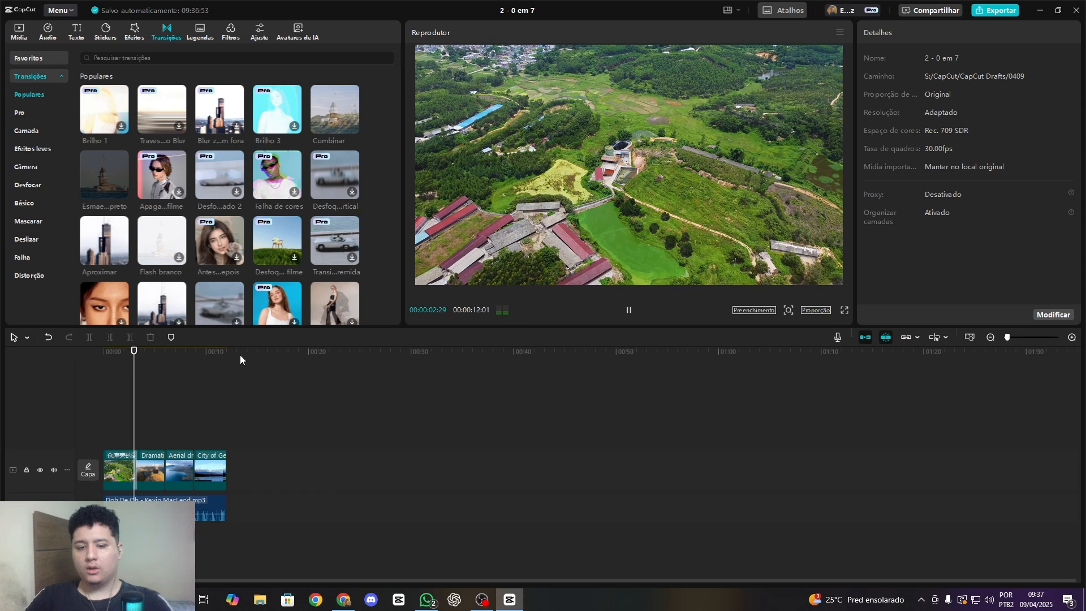
key("space")
Replace the transition between the first two clips with Aproximar and play across it.
mouse_move(123, 200)
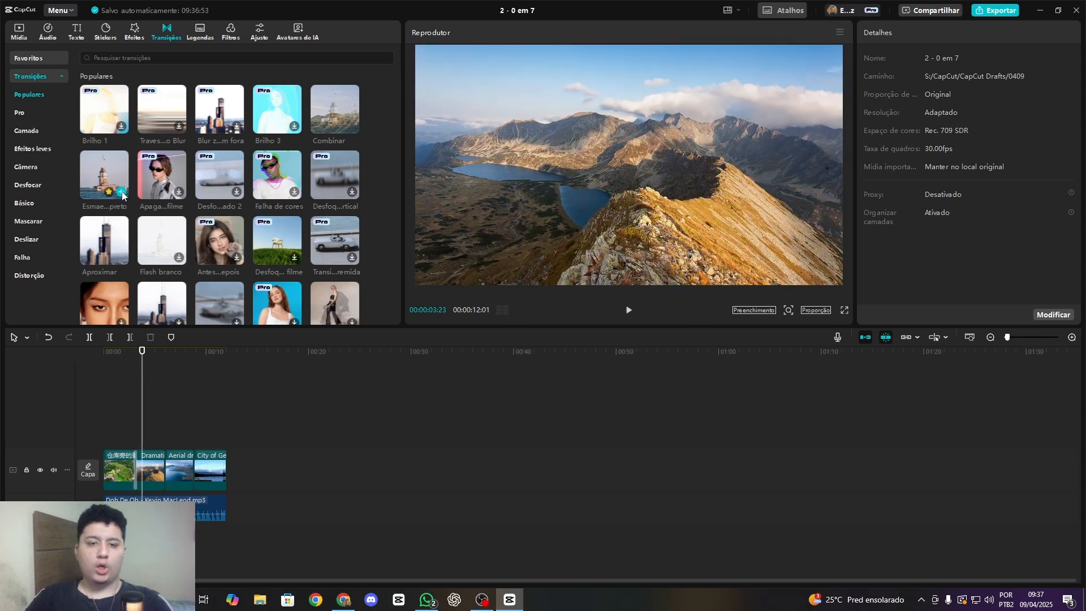
left_click(121, 258)
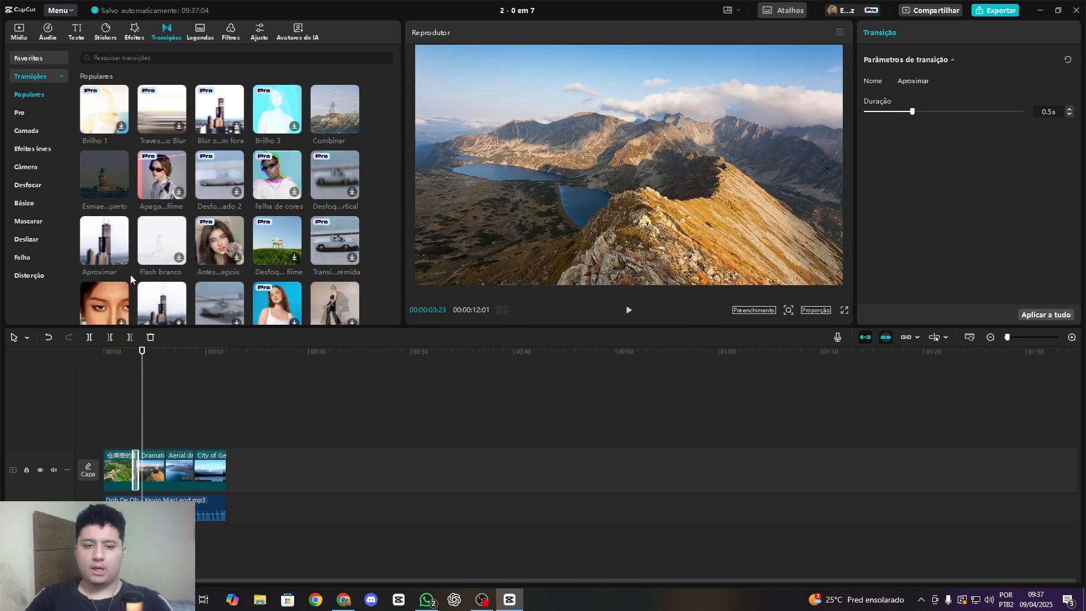
left_click(131, 391)
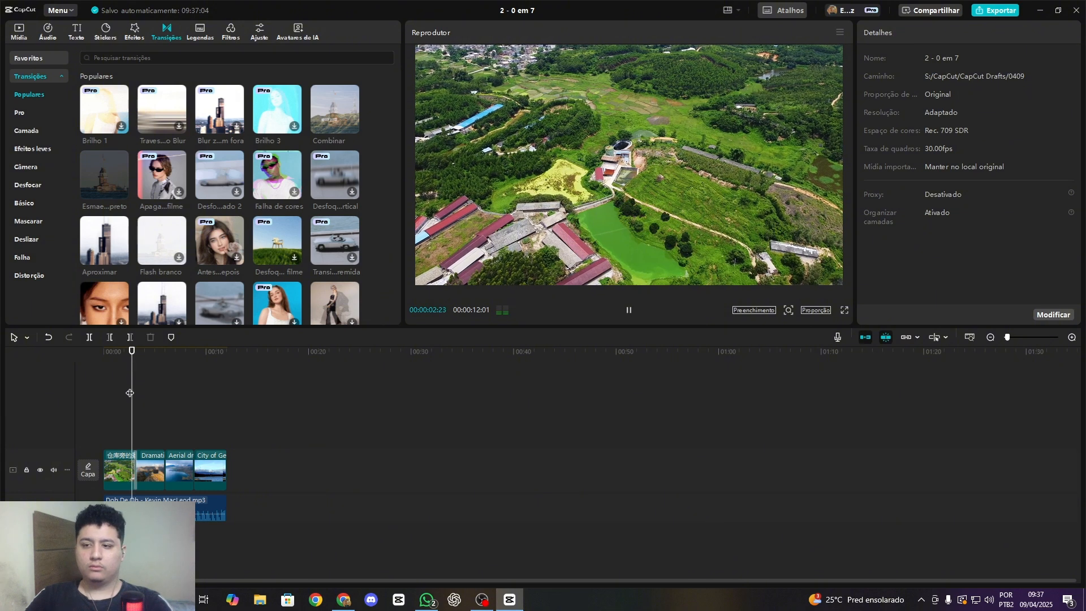
key("space")
key("space")
Examine the Aproximar transition on the enlarged timeline and its duration setting.
scroll(210, 463, "up", 4, "ctrl")
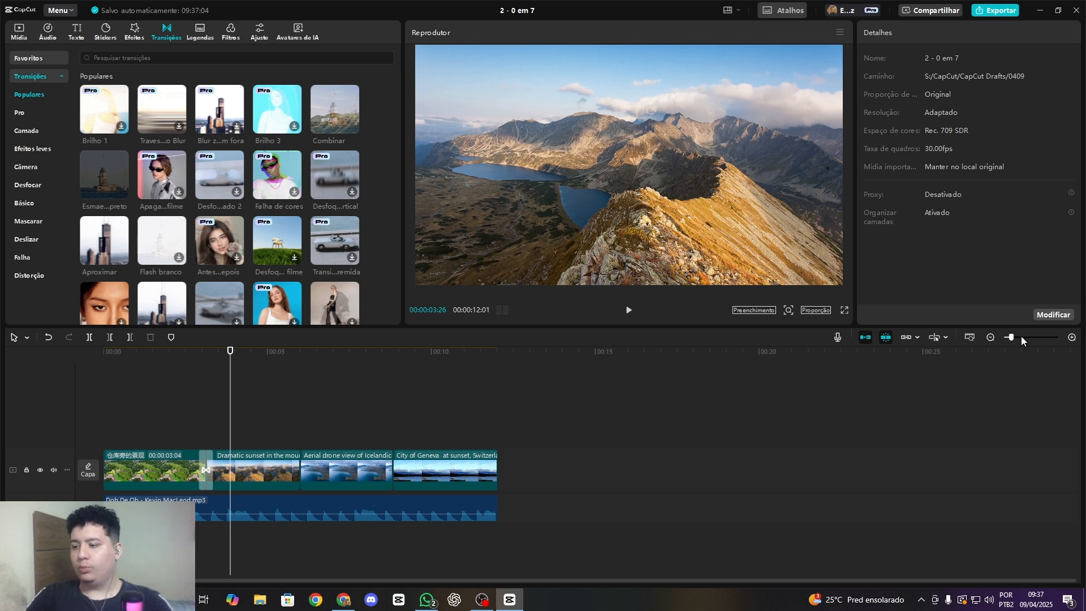
left_click_drag(230, 438, 142, 438)
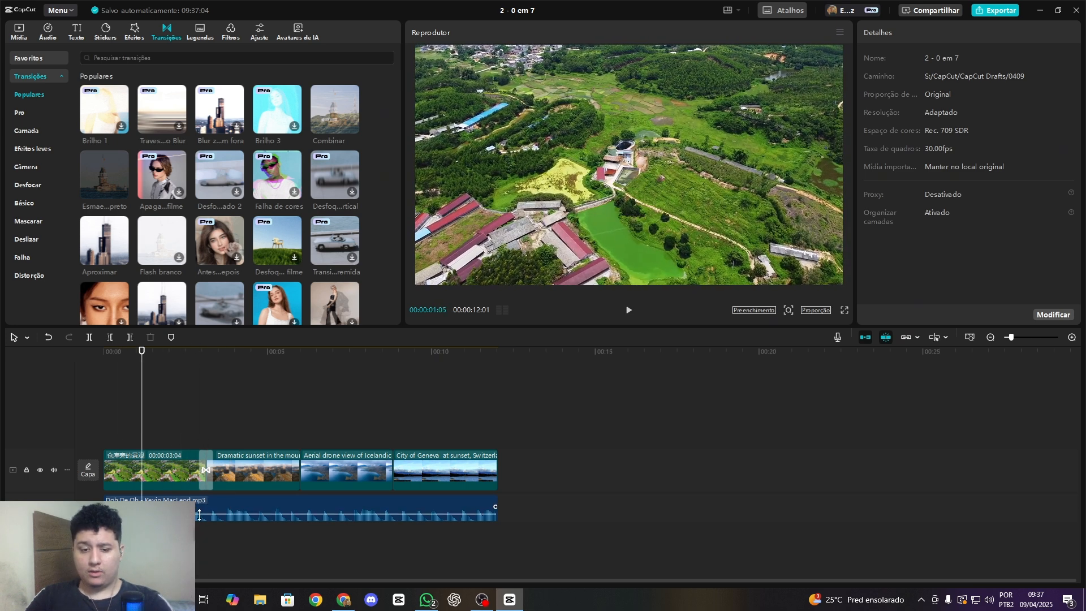
left_click(198, 428)
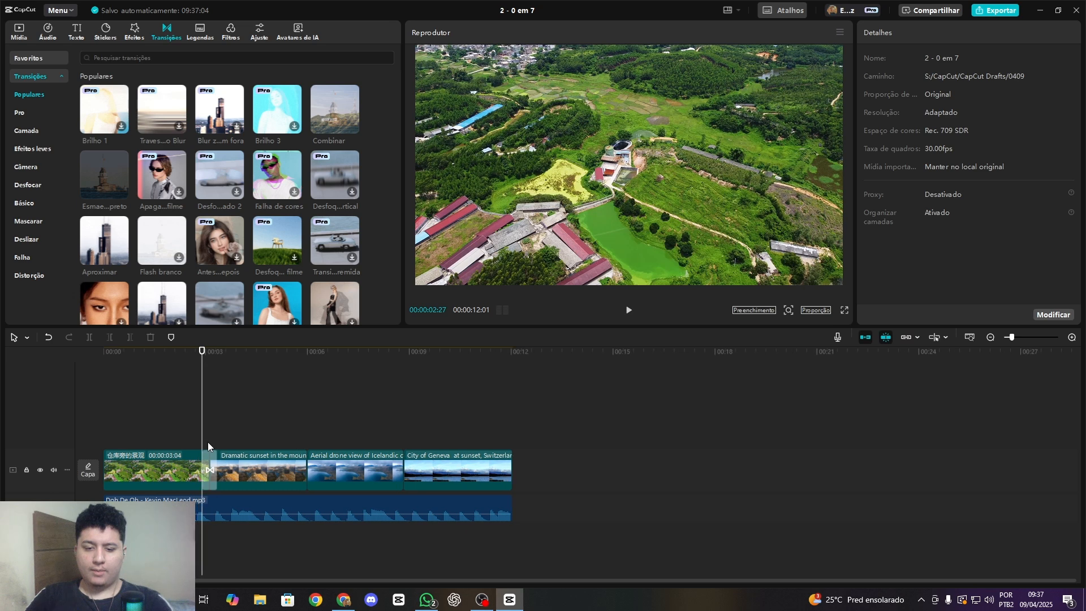
left_click(209, 465)
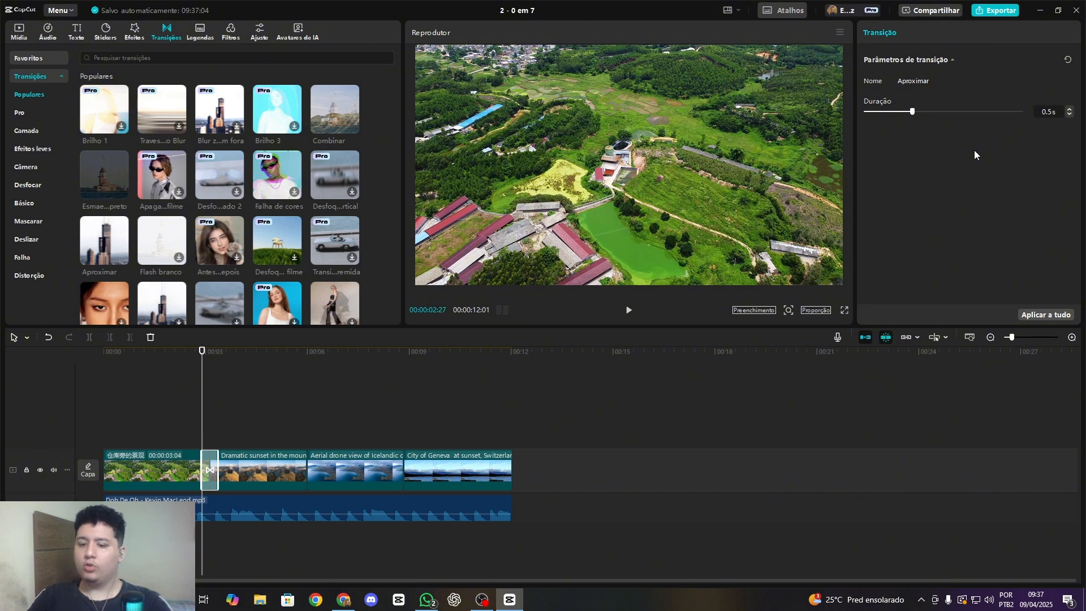
Try a speed of 2.00x on the Dramatic sunset clip.
left_click(253, 471)
left_click(914, 34)
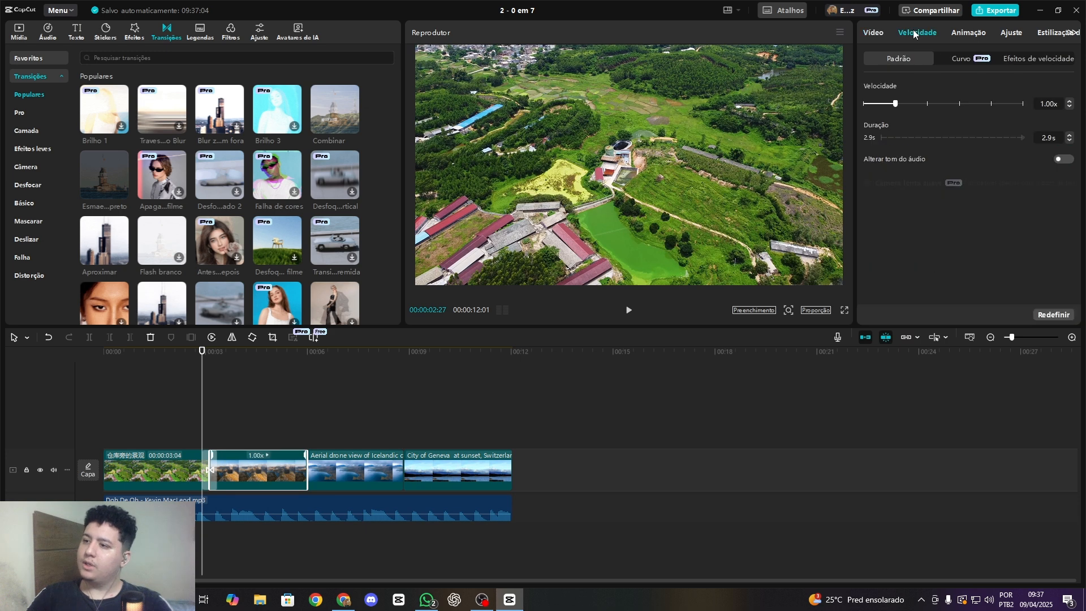
left_click(928, 104)
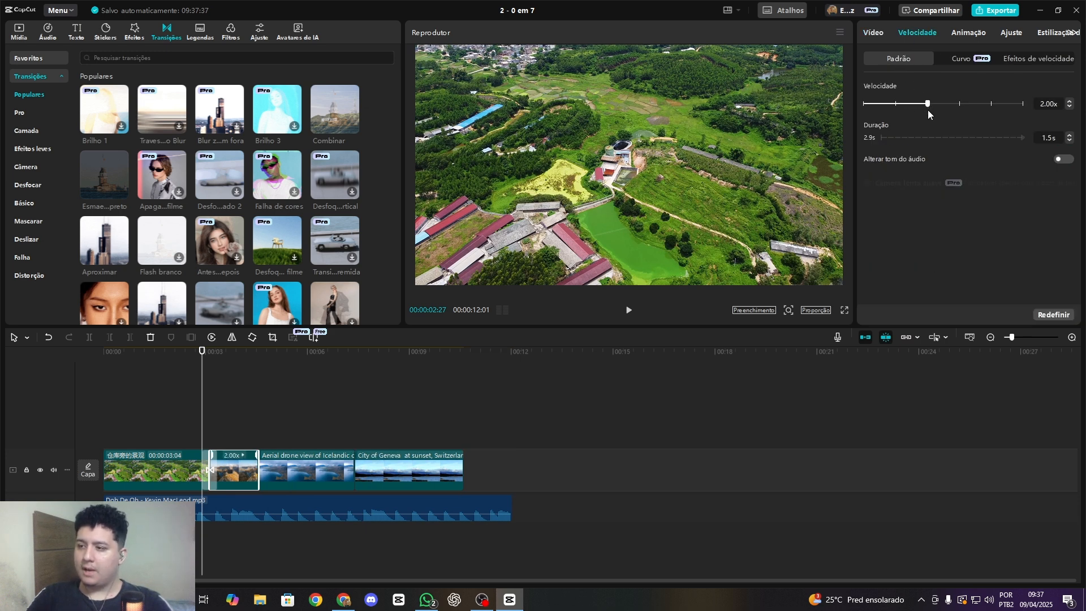
key("space")
Play the Dramatic sunset clip slowed to 0.24x and reset its speed to 1.00x.
left_click_drag(927, 104, 869, 103)
key("space")
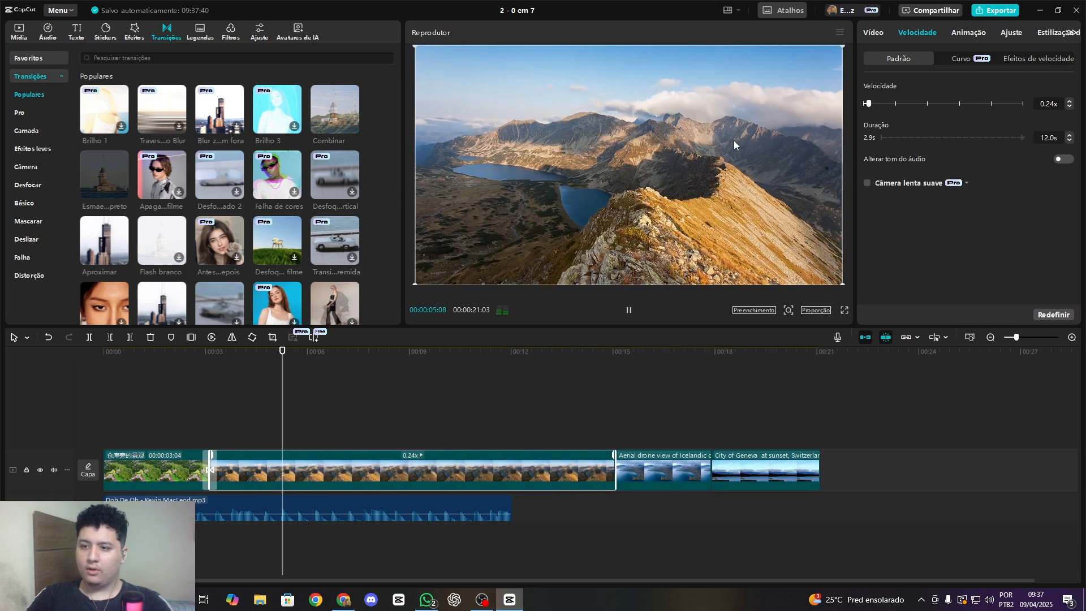
key("space")
left_click(896, 104)
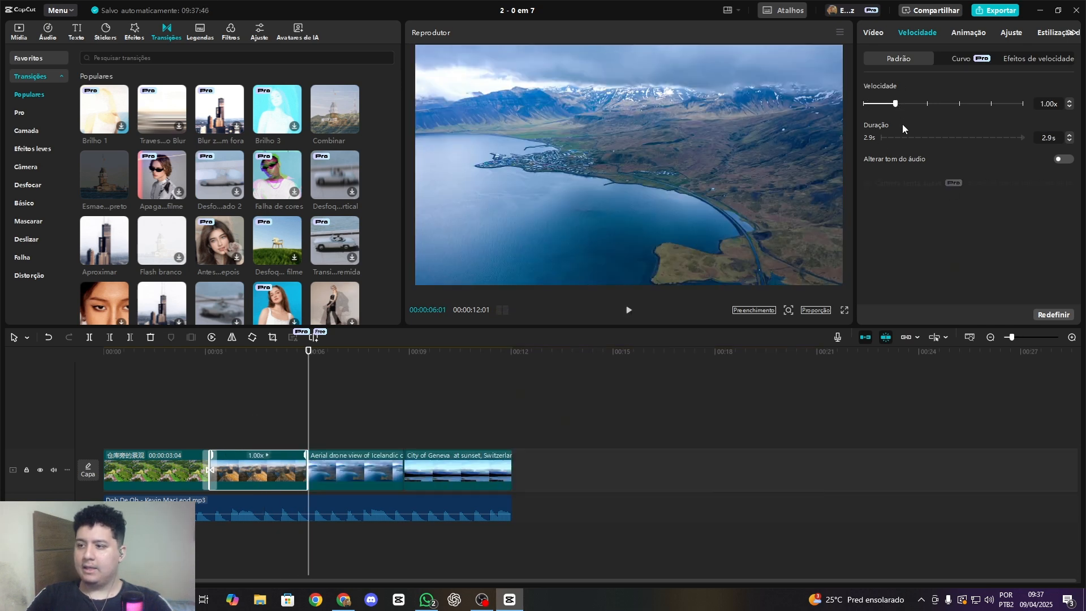
Add the Aproximar transition between the Dramatic sunset clip and the Aerial drone view clip.
left_click(963, 35)
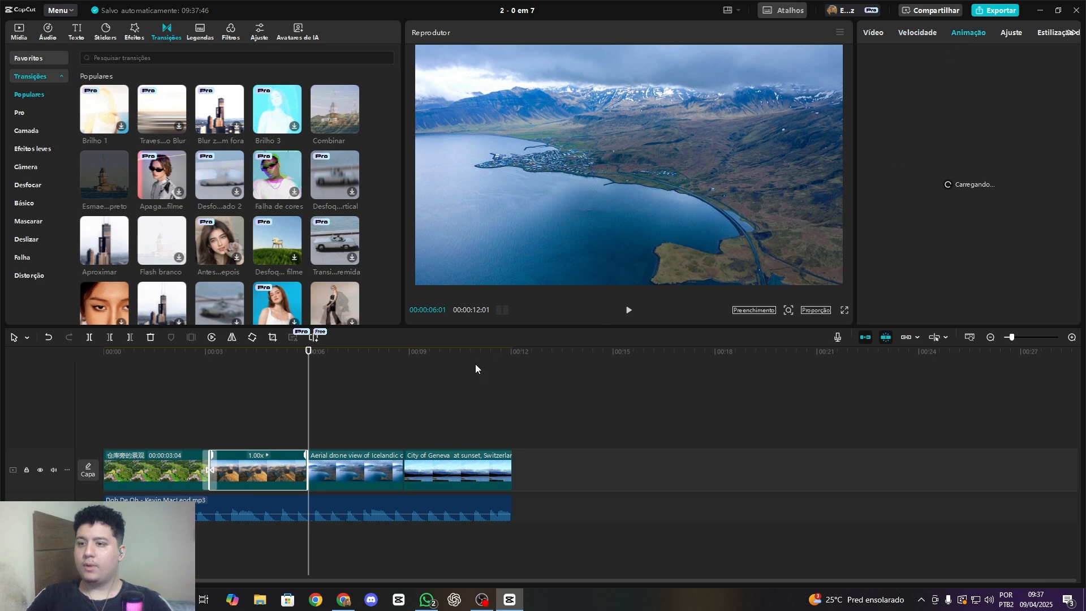
left_click(193, 416)
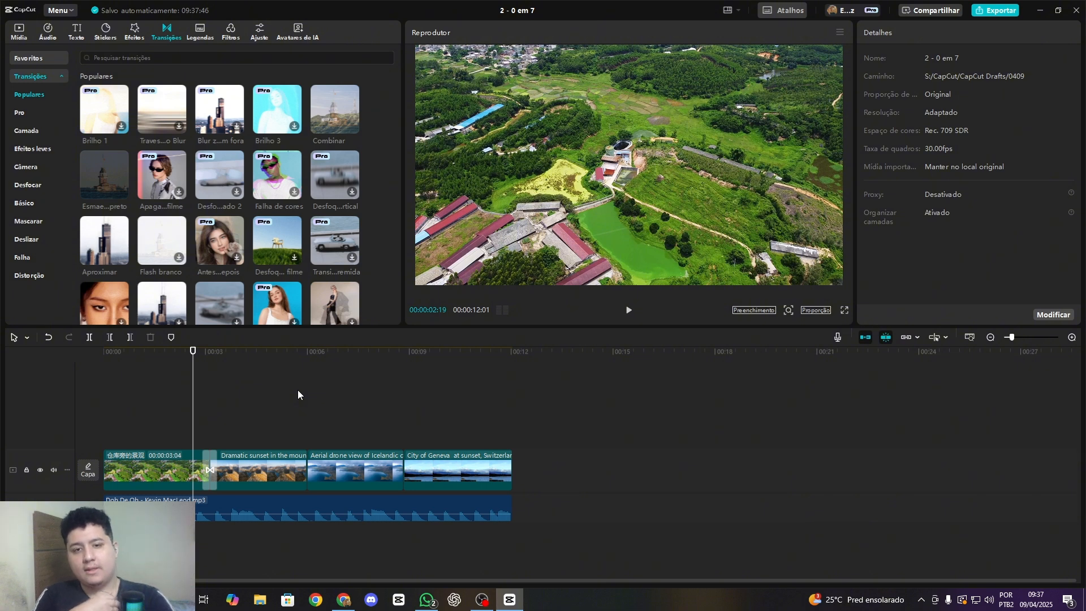
left_click_drag(298, 394, 304, 397)
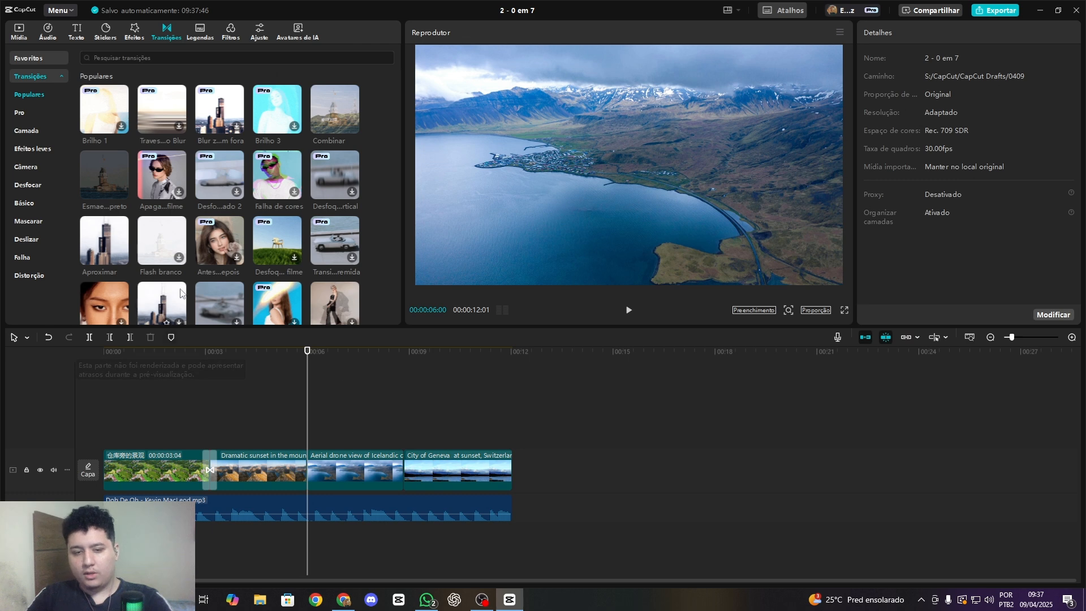
mouse_move(103, 239)
left_click(121, 257)
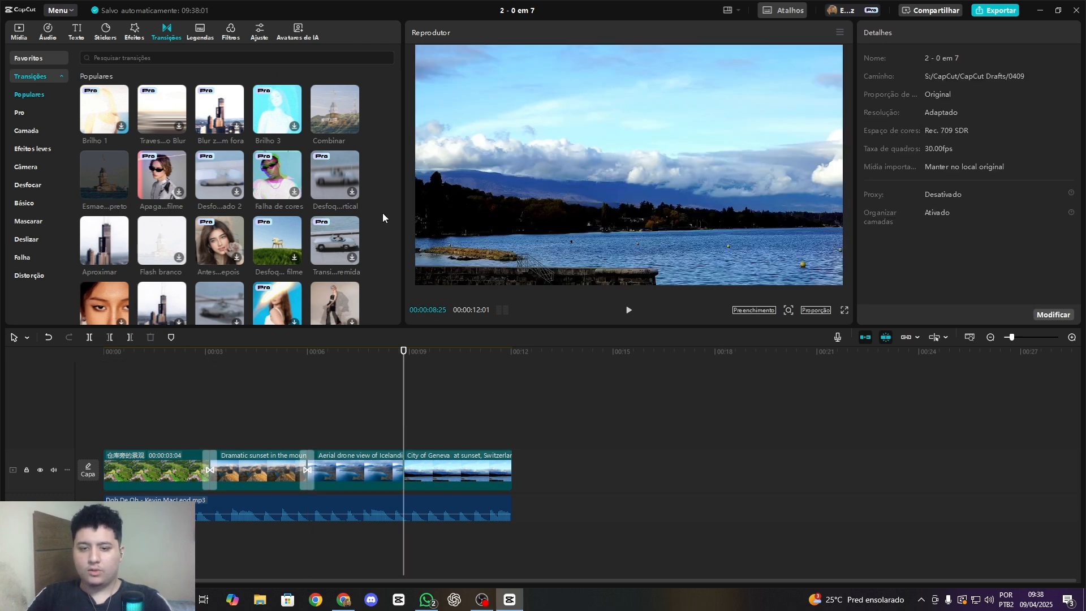
Try the Afastar and Infinito 2 transitions between the Aerial drone view and City of Geneva clips.
scroll(330, 224, "down", 1)
scroll(330, 224, "down", 1)
left_click(179, 222)
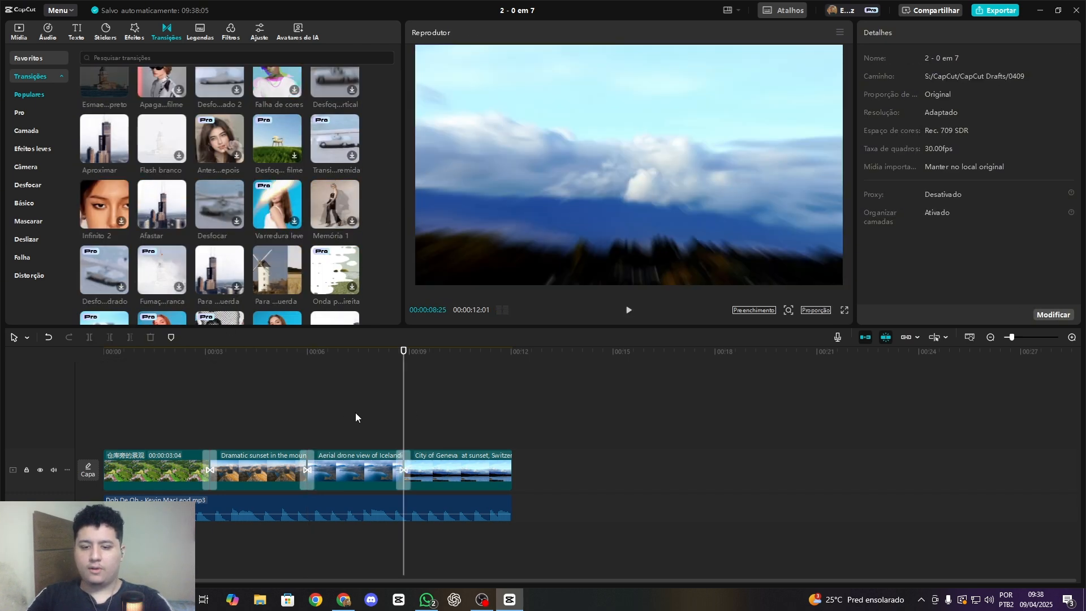
left_click(211, 465)
left_click(121, 221)
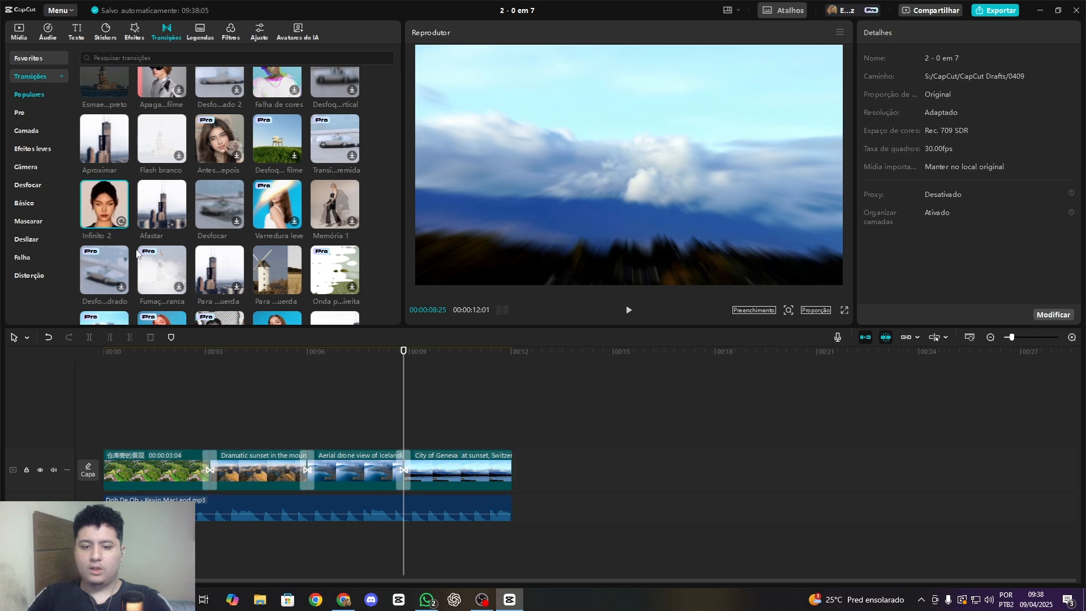
Play the edit from the beginning through the first two transitions.
left_click(202, 432)
left_click_drag(202, 433, 213, 453)
left_click_drag(212, 453, 40, 396)
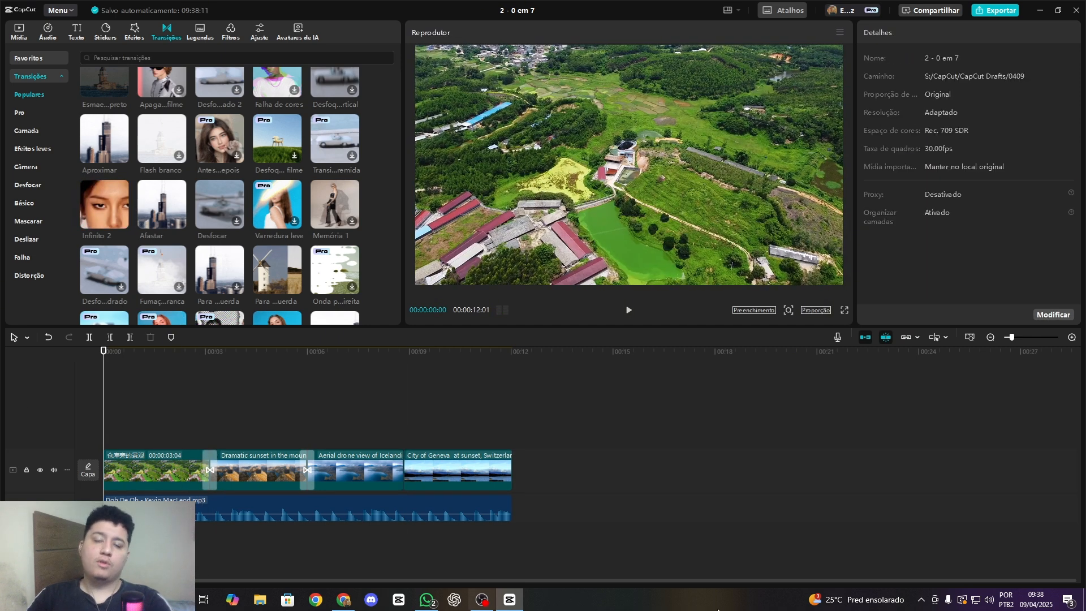
key("space")
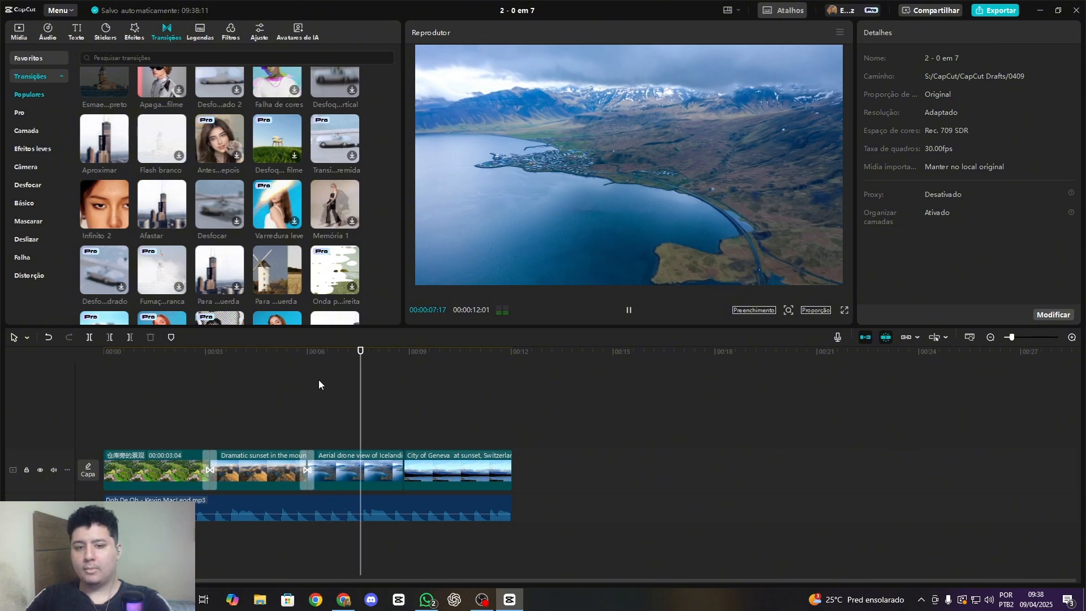
key("space")
Add the Afastar transition between the Aerial drone view and City of Geneva clips and play across it.
left_click(179, 221)
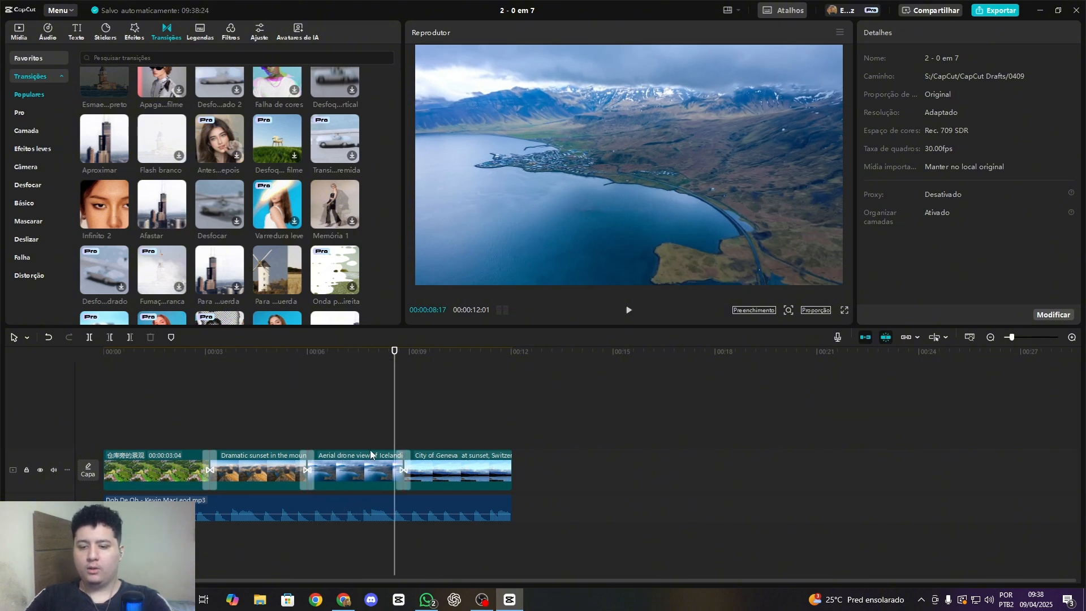
key("space")
key("space")
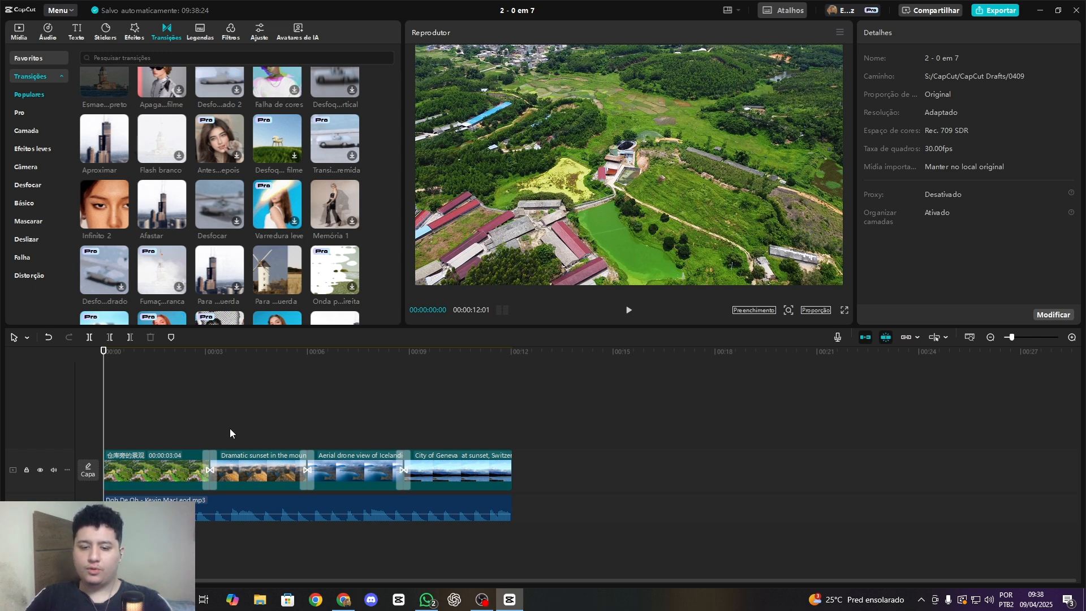
Replace the transition between the first two clips with Dividir 3 and play across it.
left_click(205, 395)
scroll(170, 215, "down", 8)
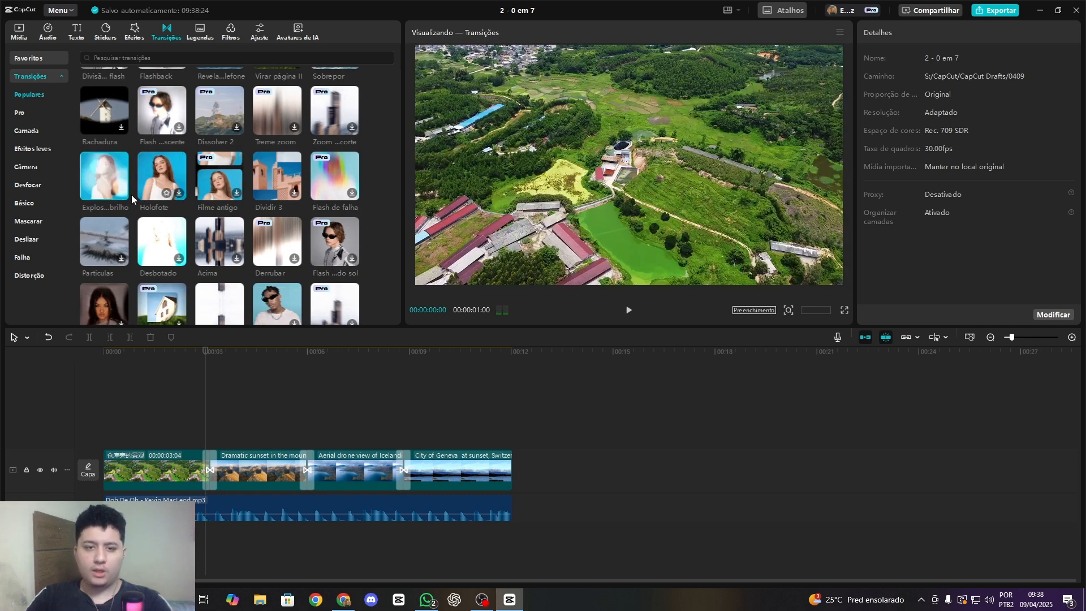
left_click(177, 422)
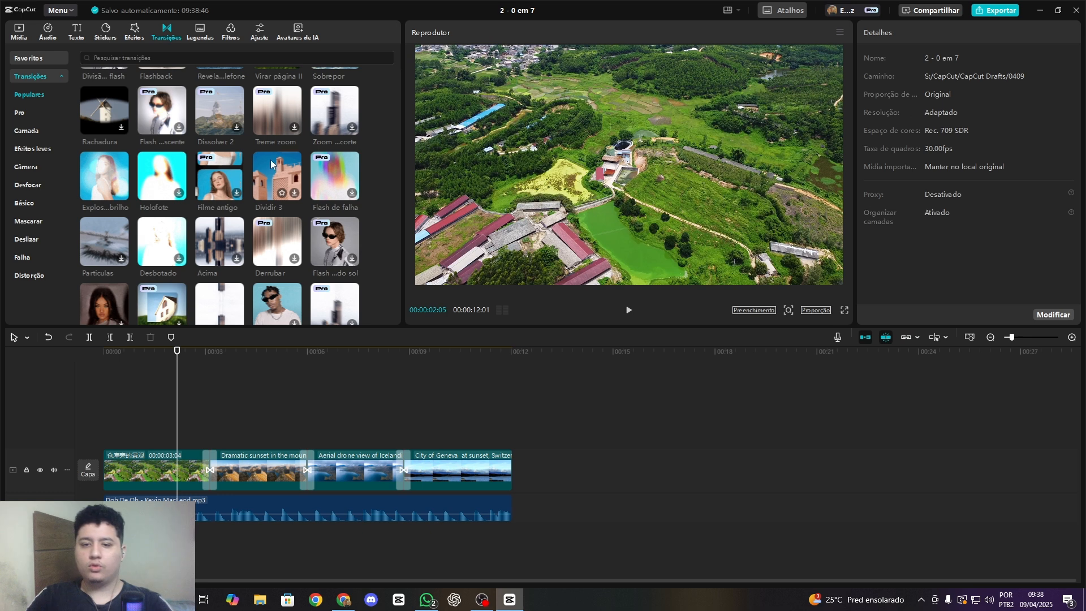
left_click(293, 194)
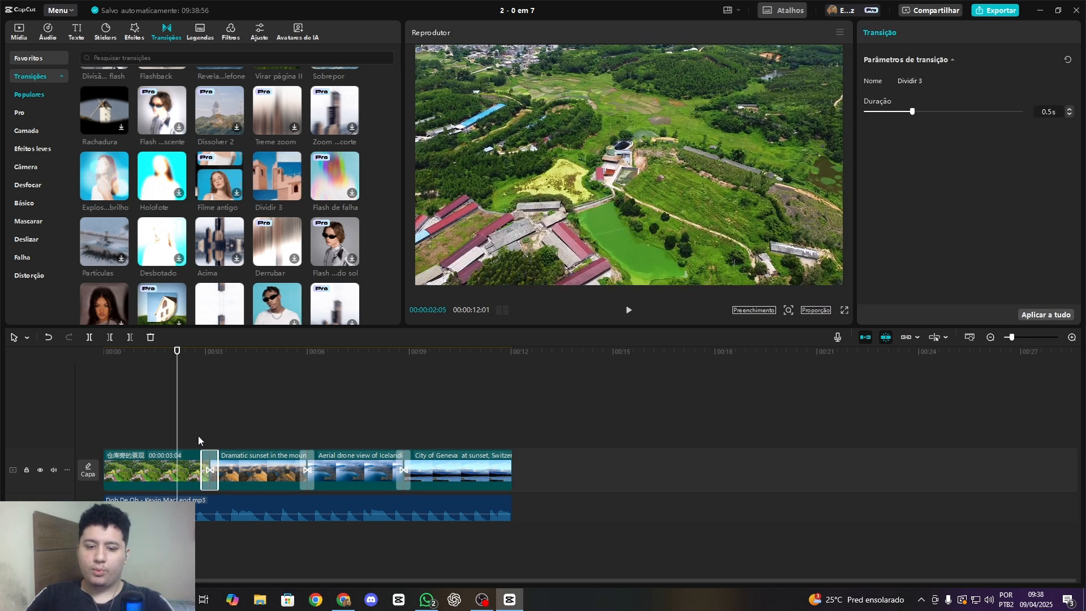
key("space")
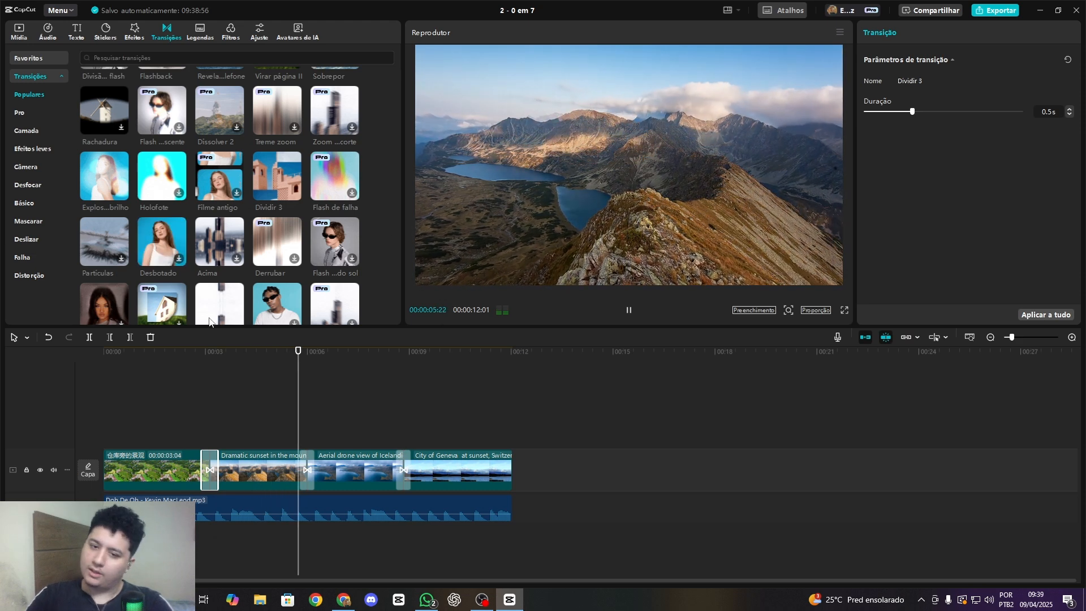
Return to the start of the timeline and play the opening second of the first clip.
left_click(210, 443)
left_click(194, 441)
left_click_drag(194, 441, 102, 445)
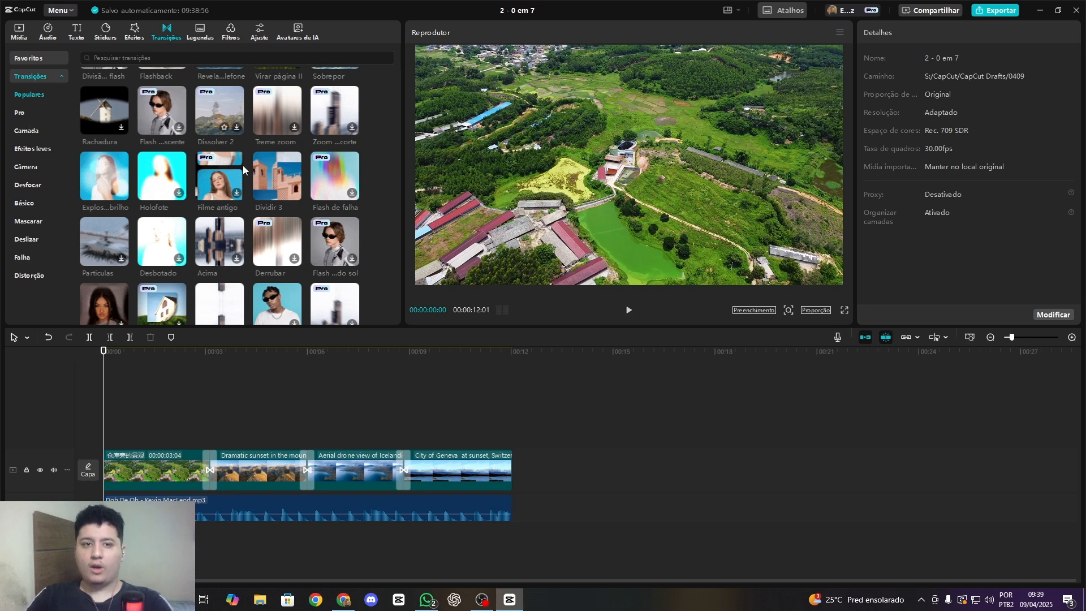
key("space")
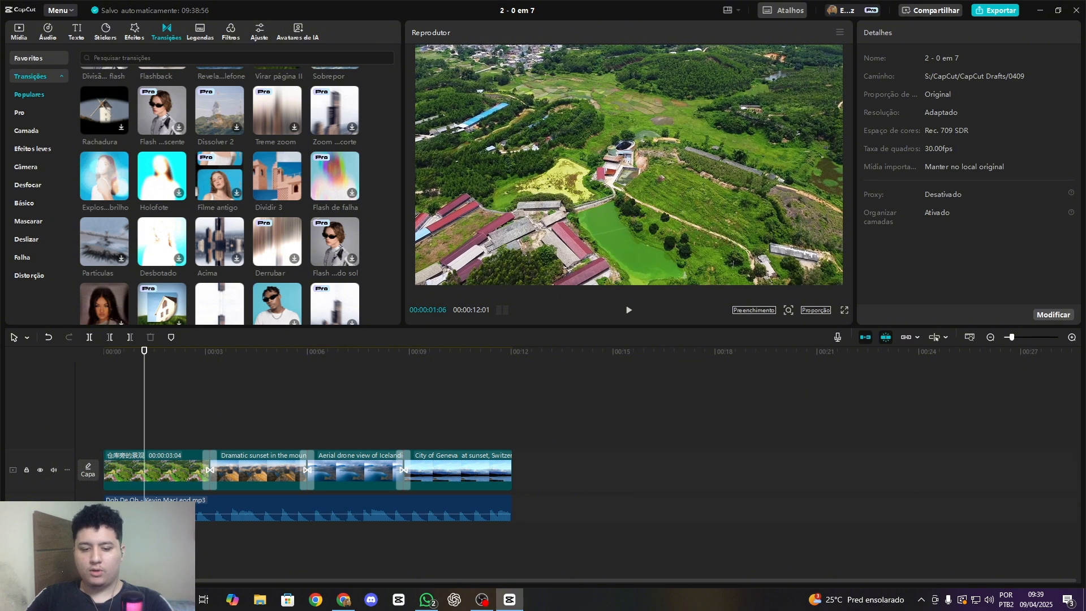
Try splitting the Doh De Oh music clip at 00:00:01:06 and undo the split.
left_click(146, 512)
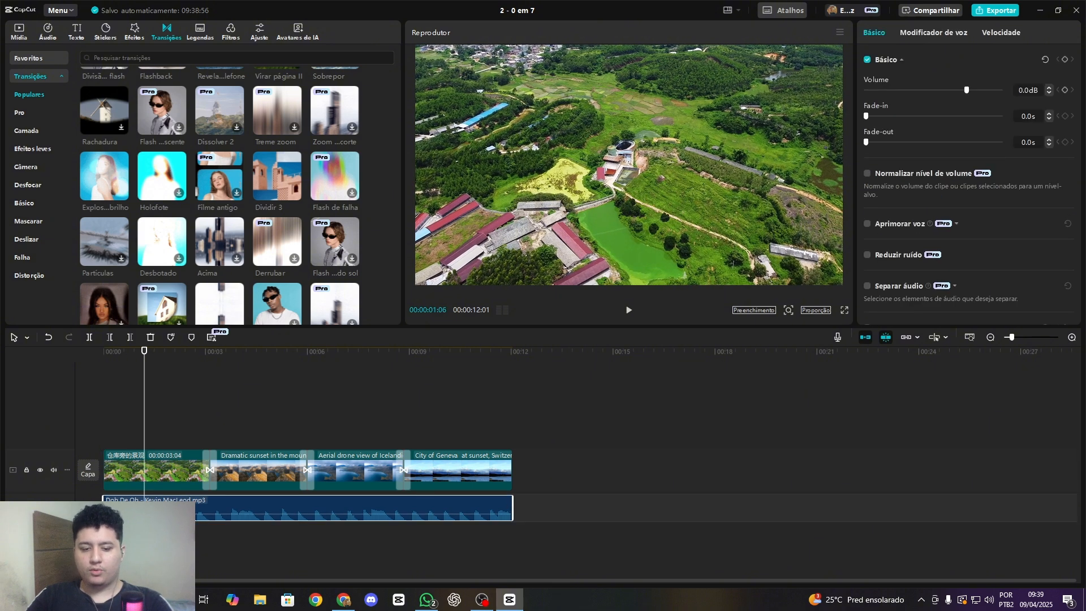
key("ctrl+b")
key("ctrl+z")
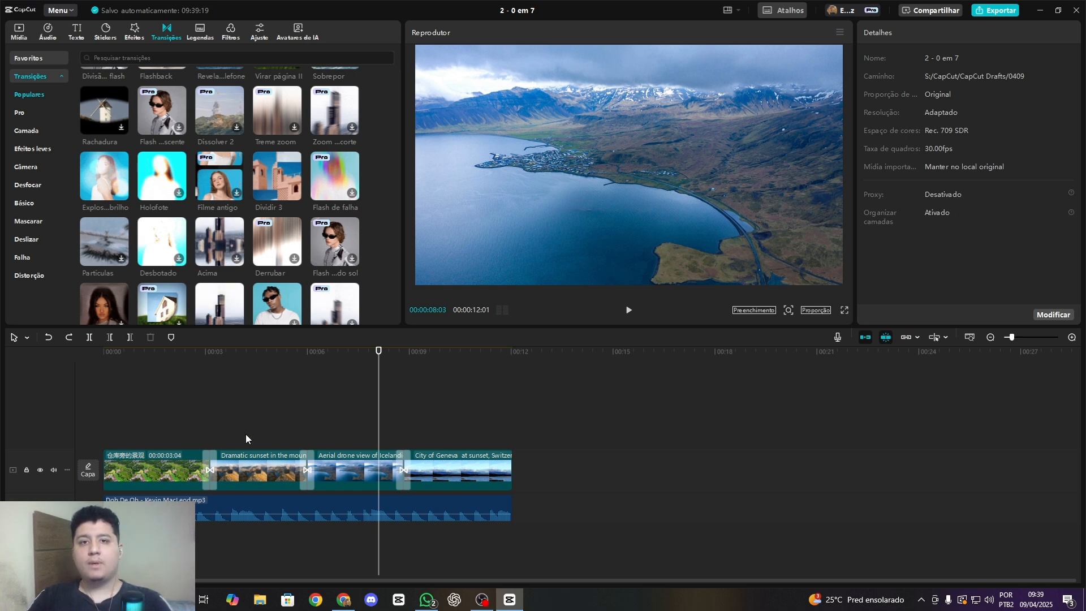
Delete all the video clips, transitions and music from the timeline.
left_click_drag(245, 433, 498, 524)
key("Delete")
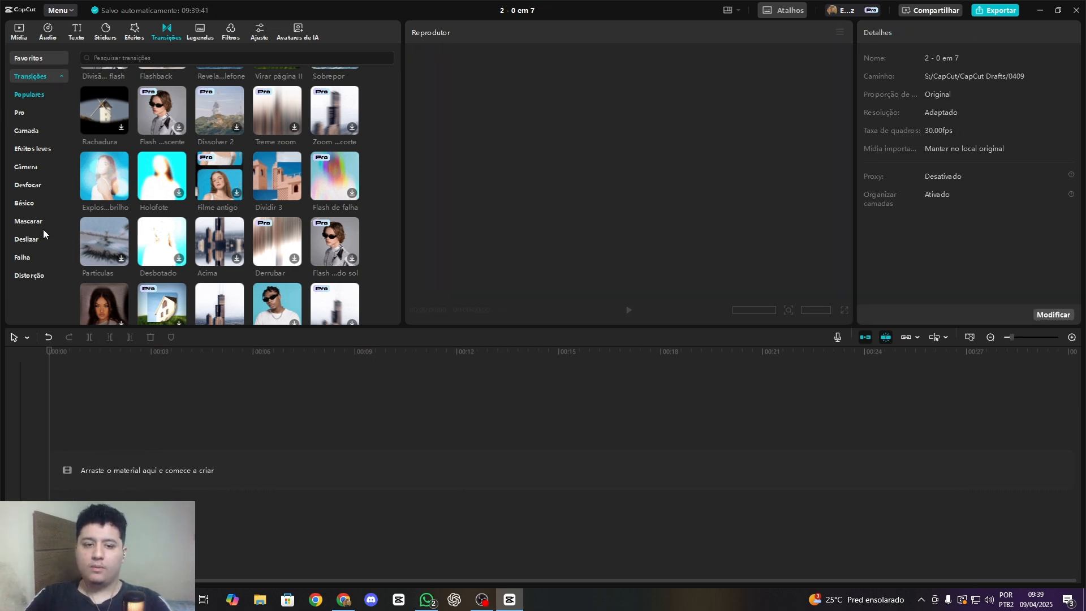
Import IMG_0526.MOV, IMG_0527.MOV and IMG_0530.MOV from the Gravados folder inside Work > My Work, placing the last two on the timeline.
left_click(19, 31)
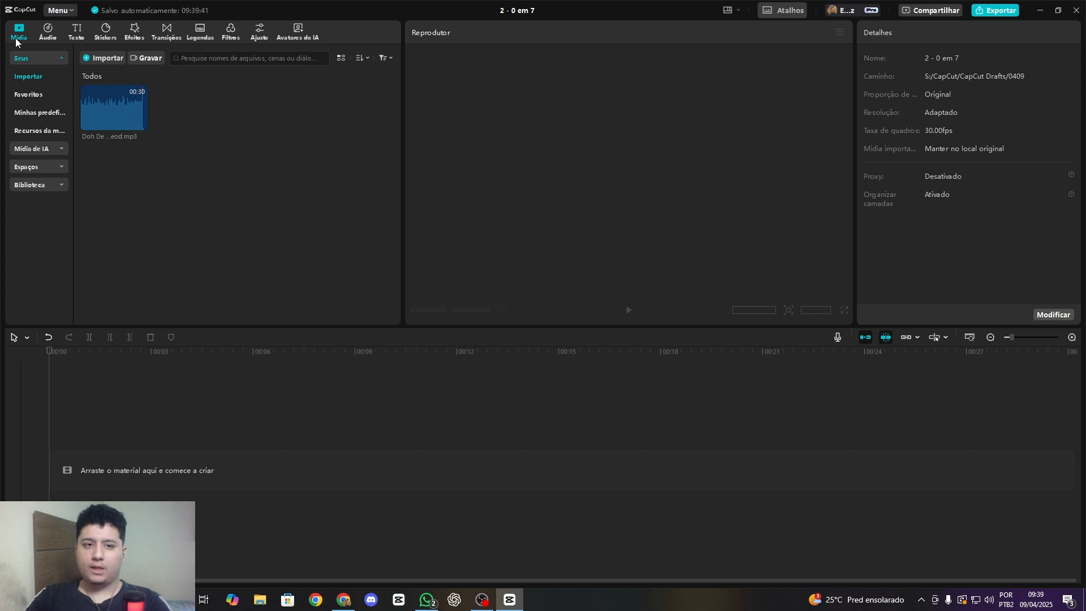
left_click(107, 57)
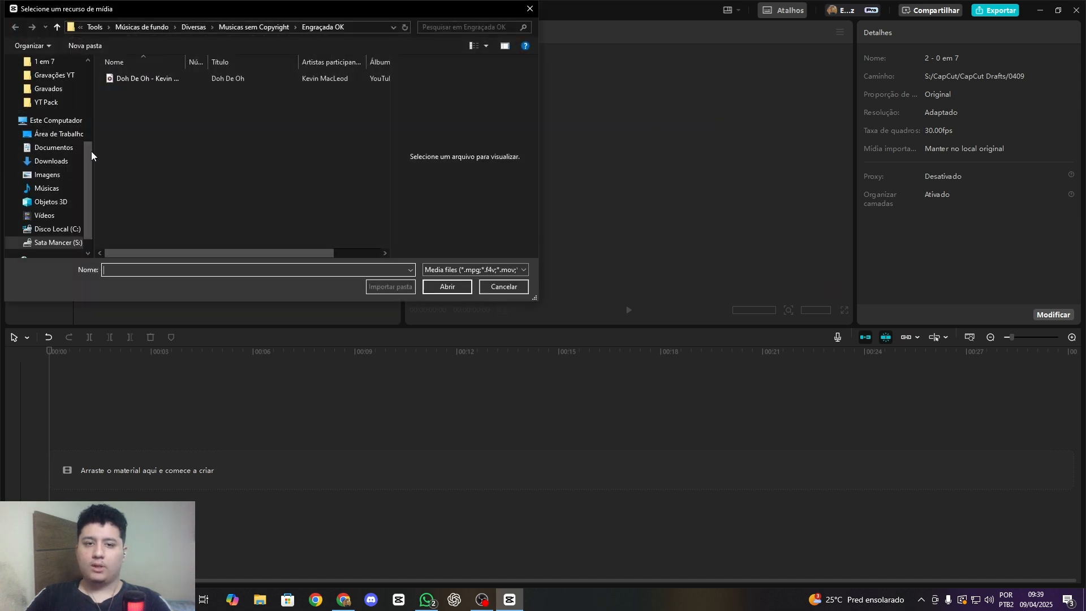
scroll(47, 102, "up", 2)
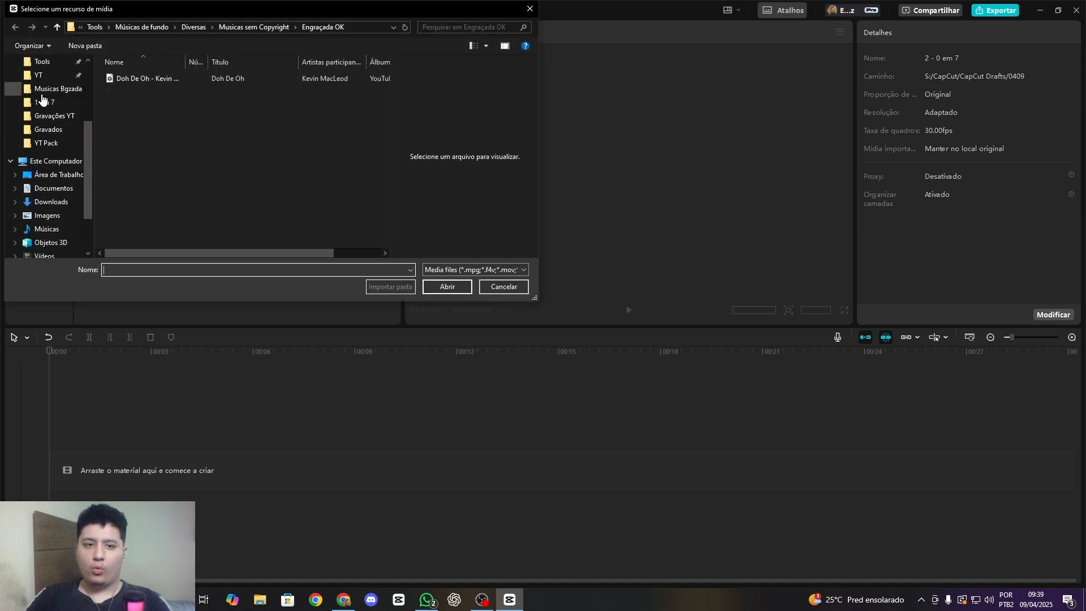
left_click(47, 79)
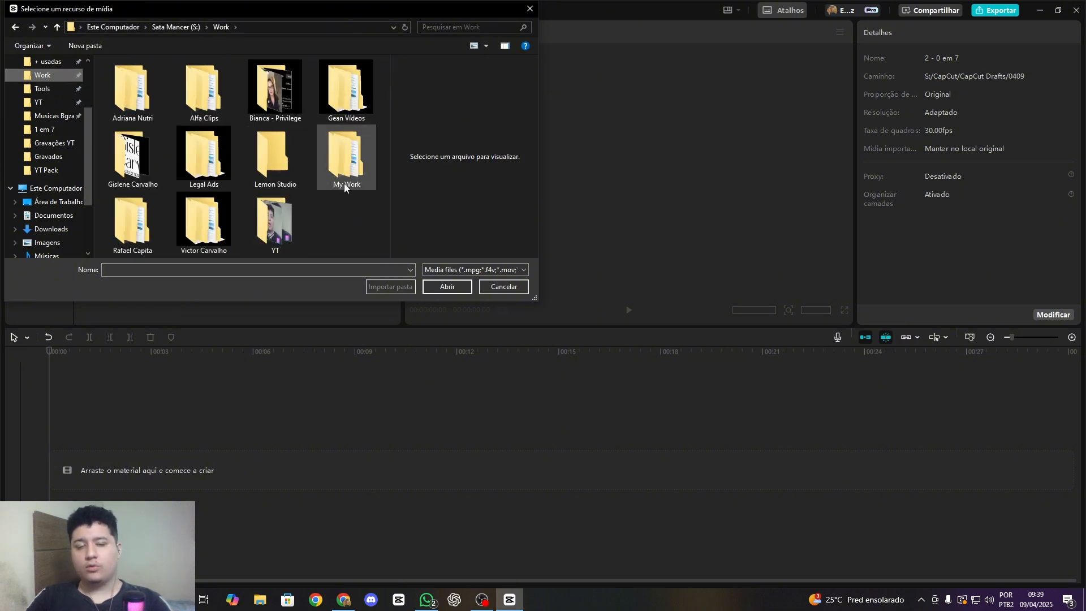
left_click(331, 172)
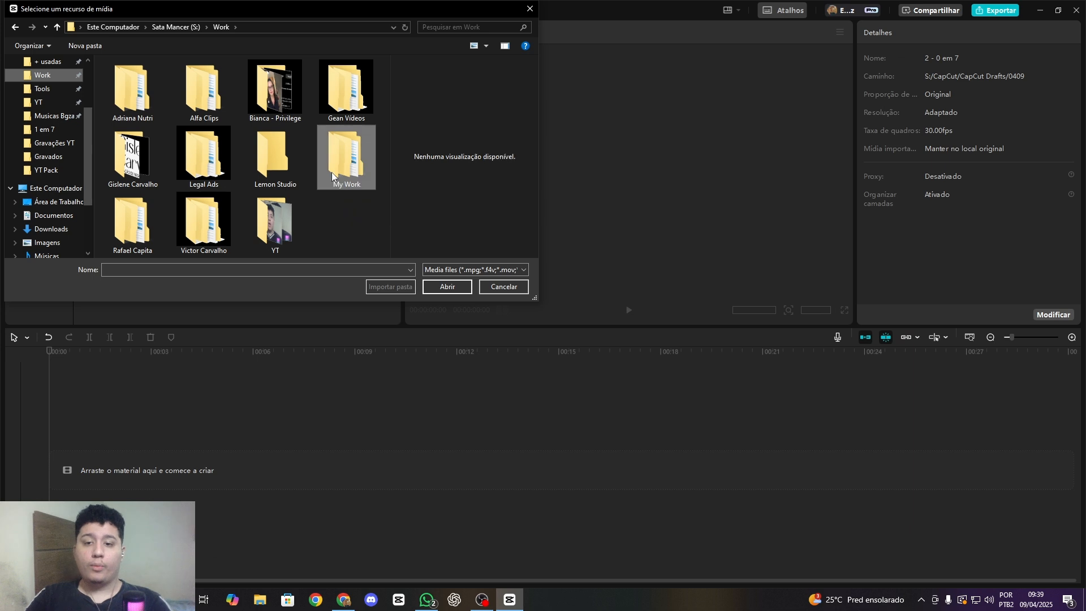
double_click(332, 172)
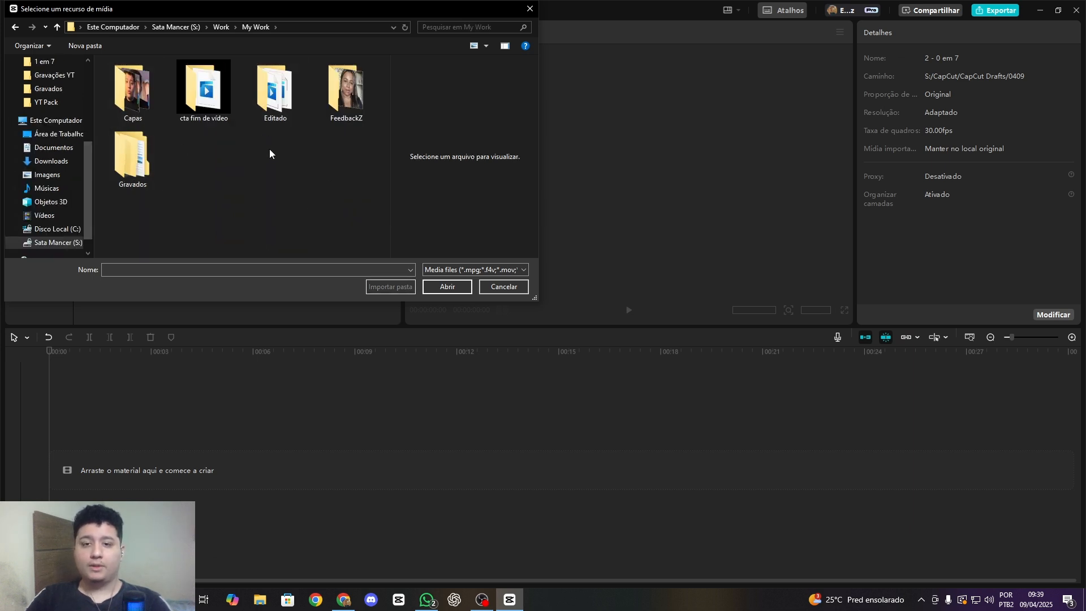
double_click(131, 170)
double_click(131, 158)
left_click_drag(143, 156, 283, 95)
left_click(447, 286)
Switch the workspace to the Vertical layout.
left_click(737, 12)
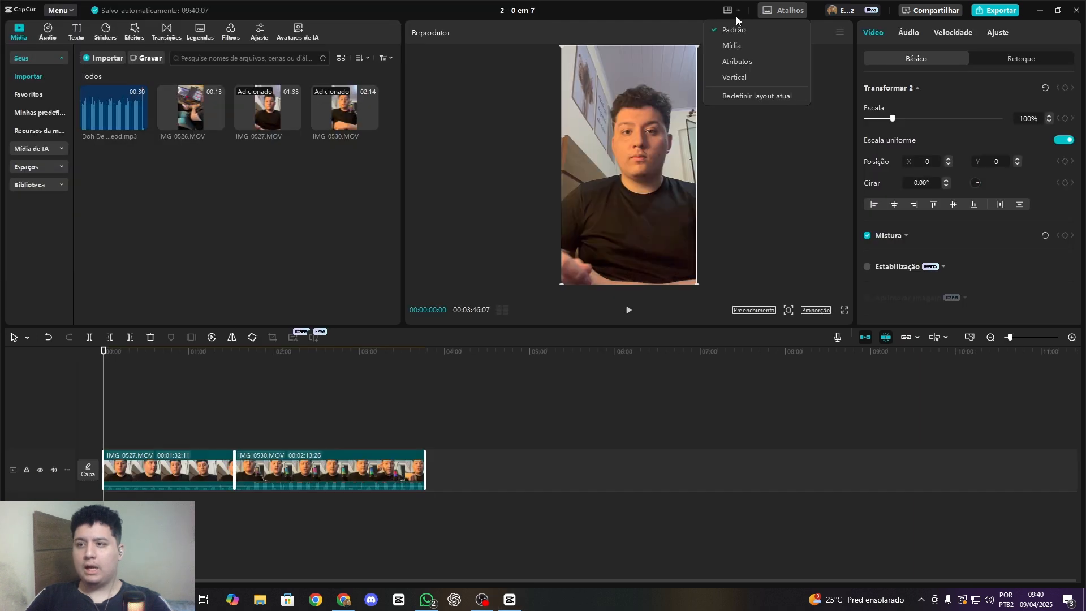
left_click(733, 76)
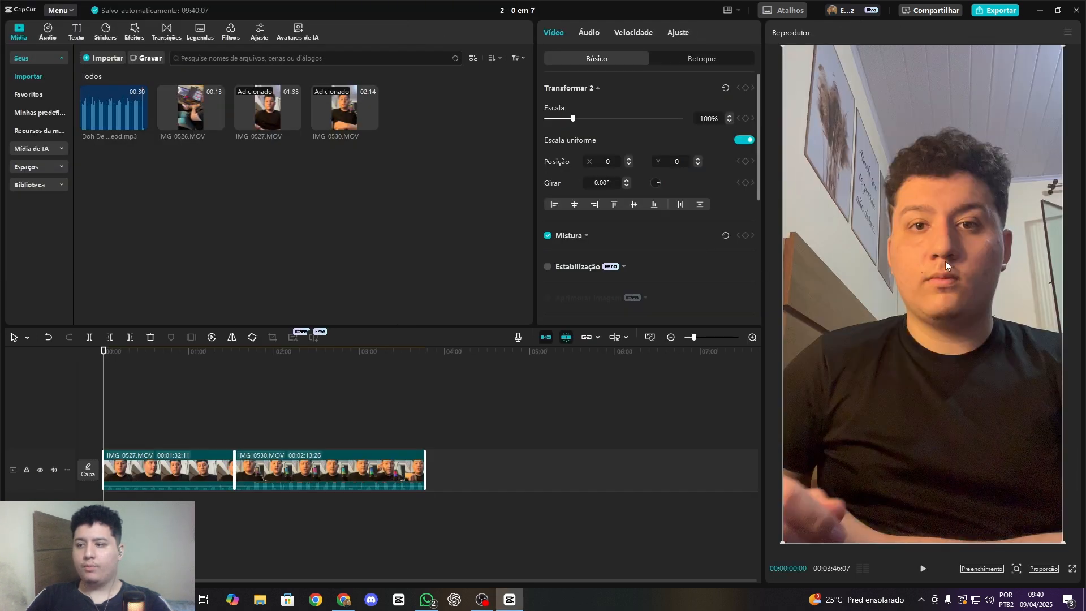
Delete the IMG_0527.MOV clip from the timeline and trim about 12 seconds off the start of IMG_0530.MOV.
left_click(154, 432)
left_click(173, 467)
key("Delete")
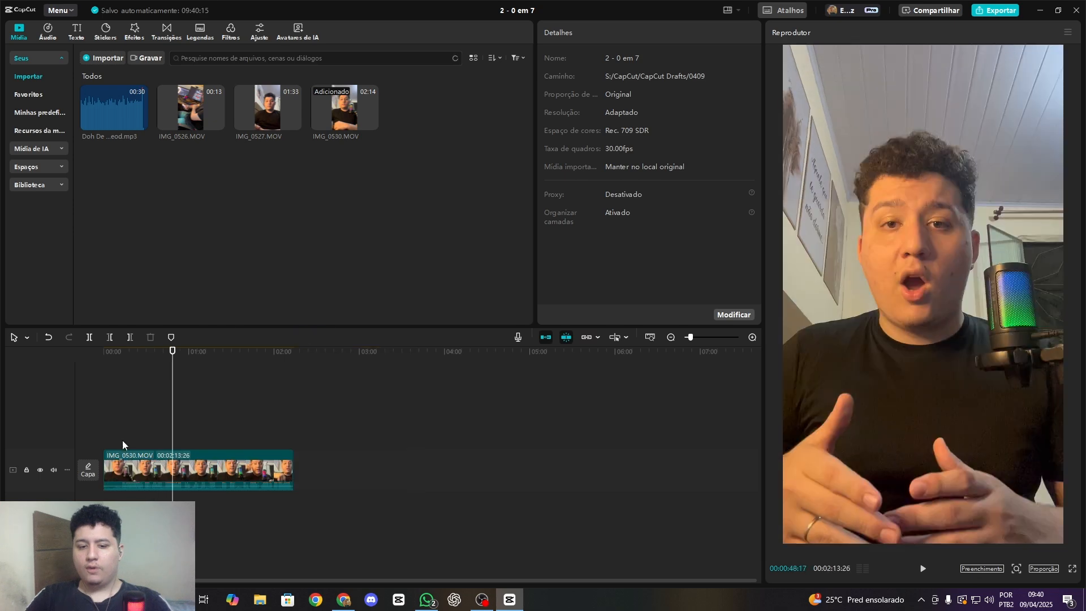
left_click(121, 443)
key("q")
left_click(163, 461)
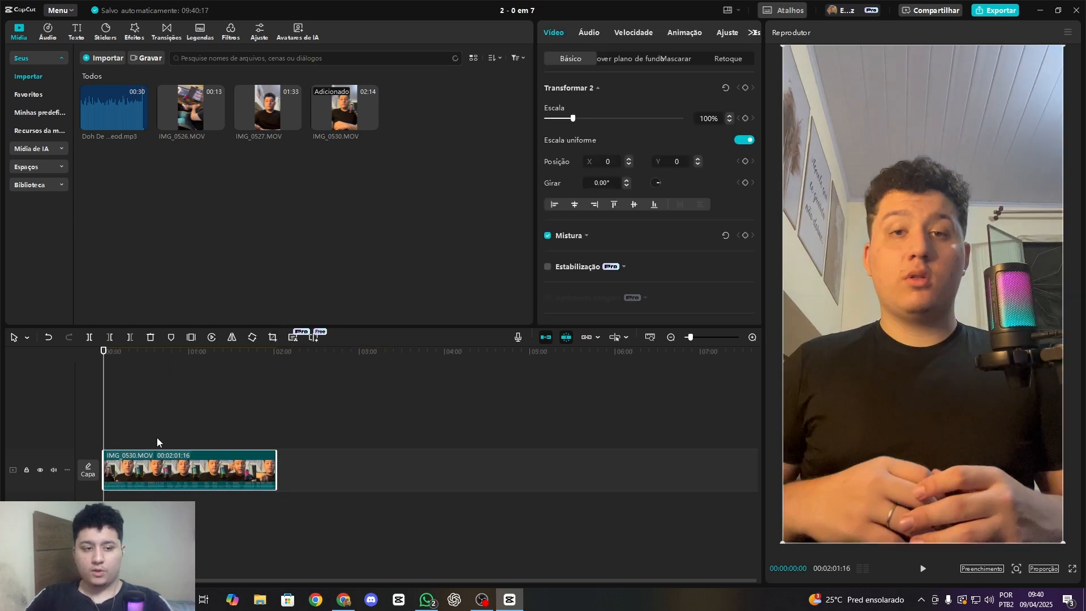
Find where the speech begins in IMG_0530.MOV and trim away everything before 00:00:01:05.
scroll(157, 438, "up", 1)
scroll(157, 437, "up", 5)
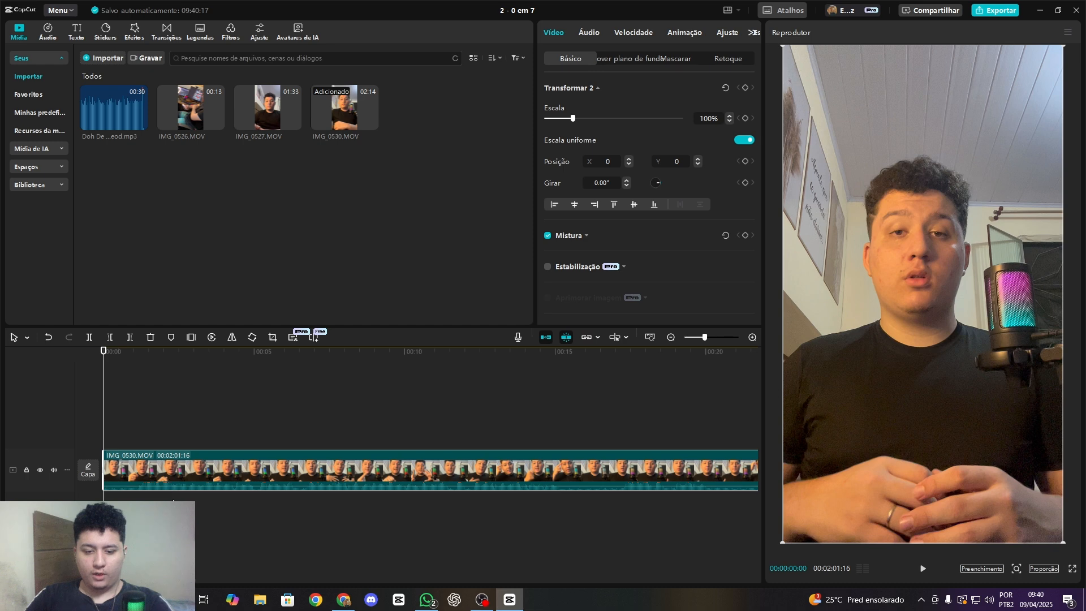
left_click(172, 518)
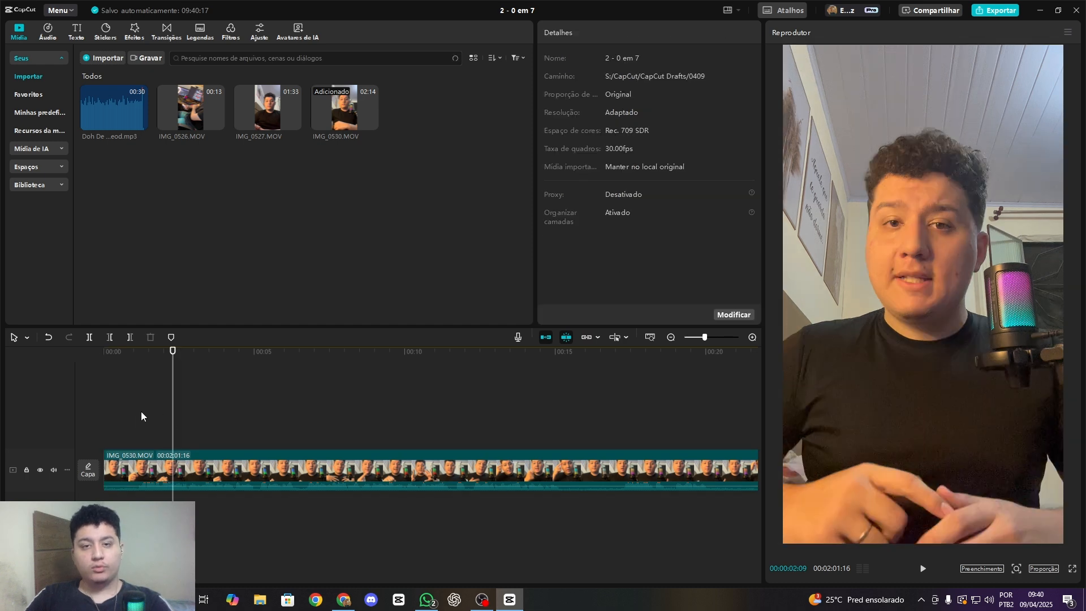
left_click(141, 421)
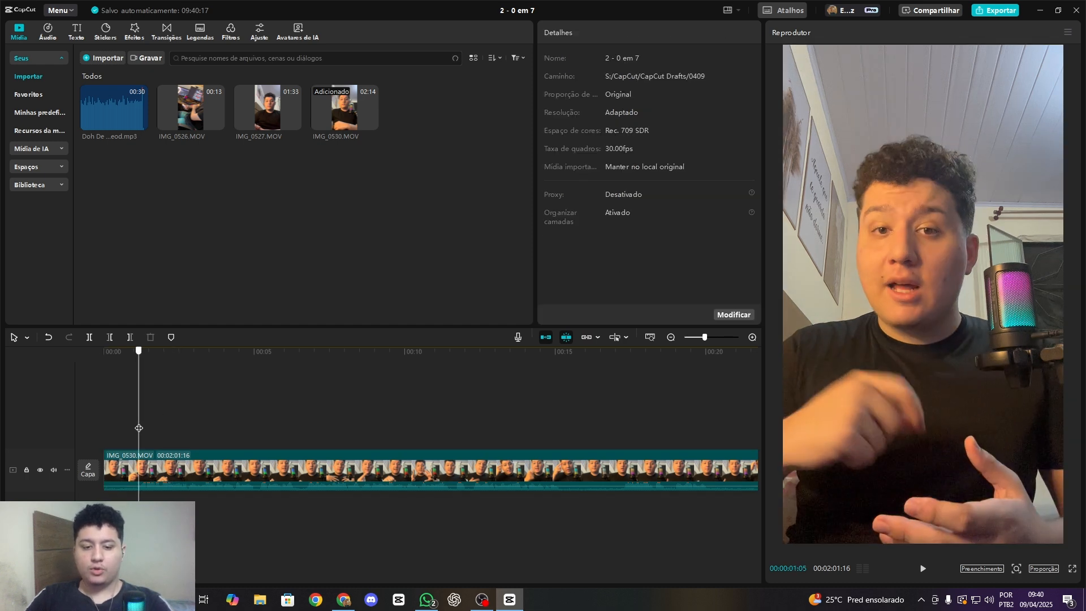
left_click(87, 423)
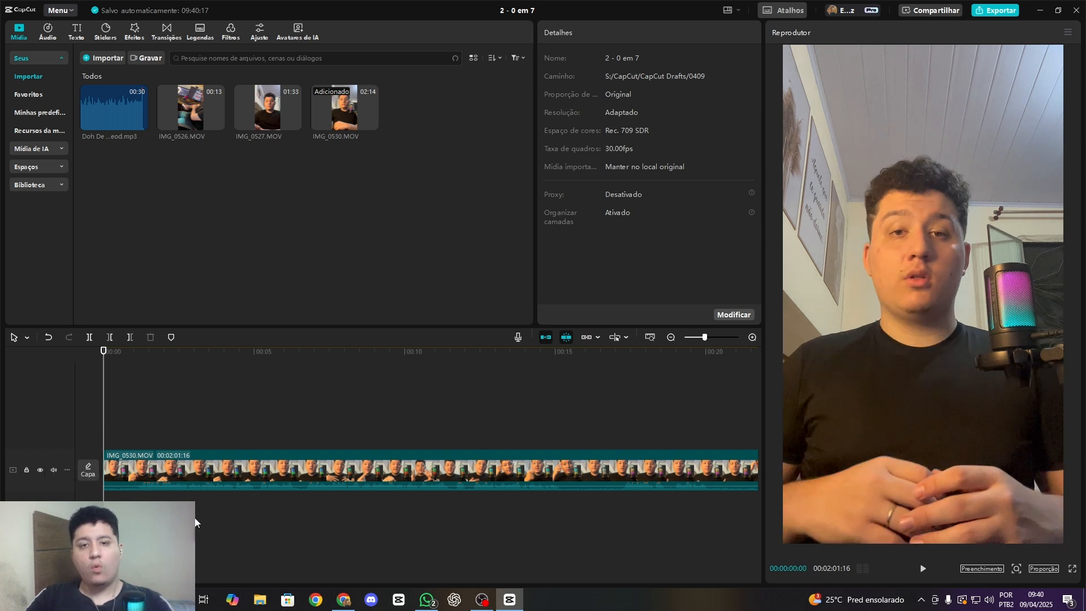
left_click(139, 418)
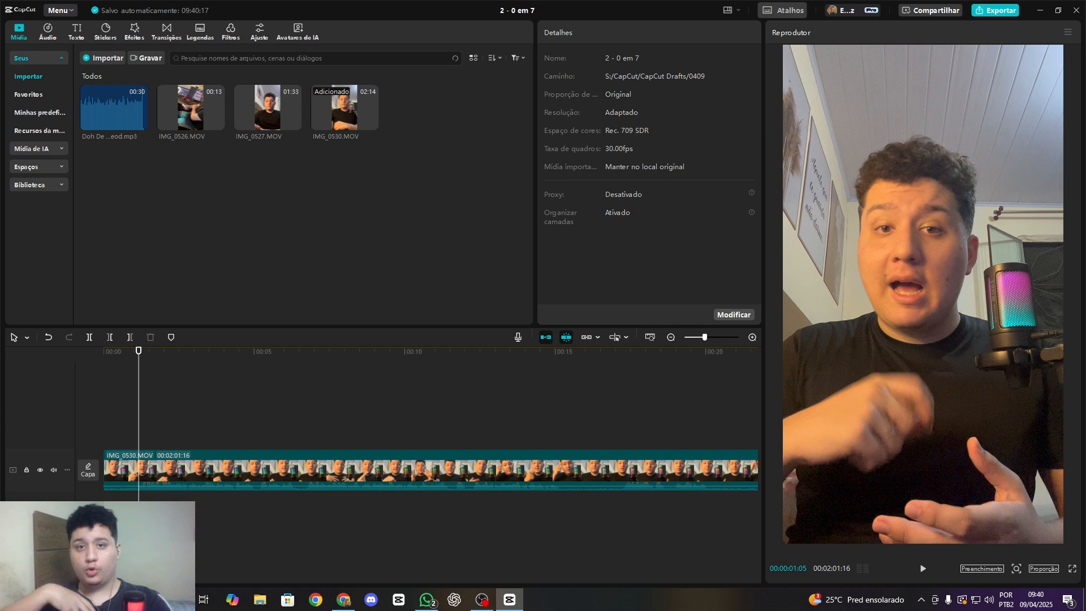
key("q")
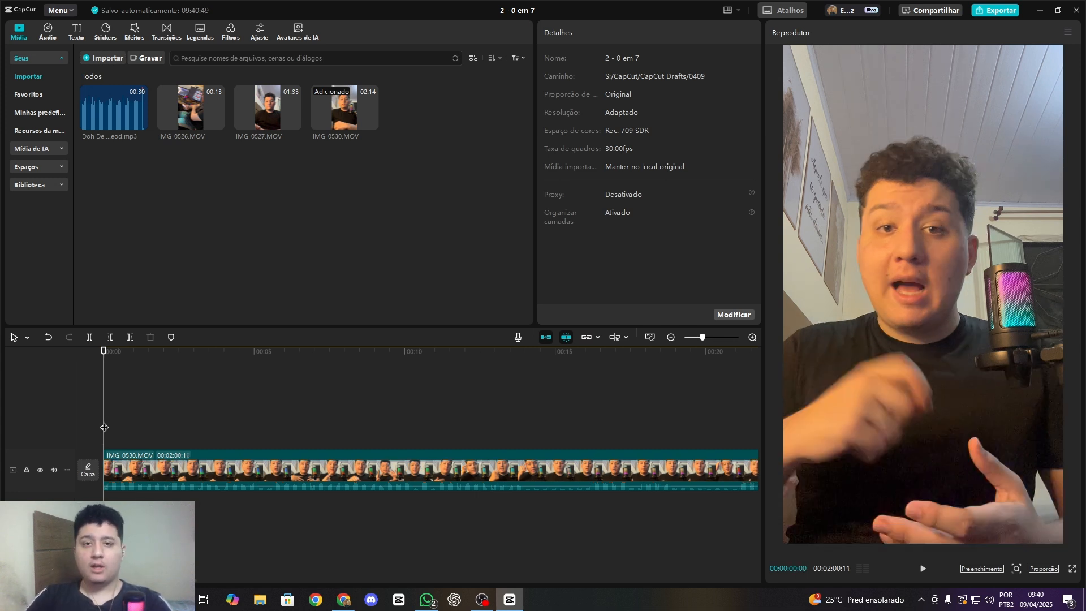
Split IMG_0530.MOV at 00:00:03:25 and trim the short pause right after the cut.
key("space")
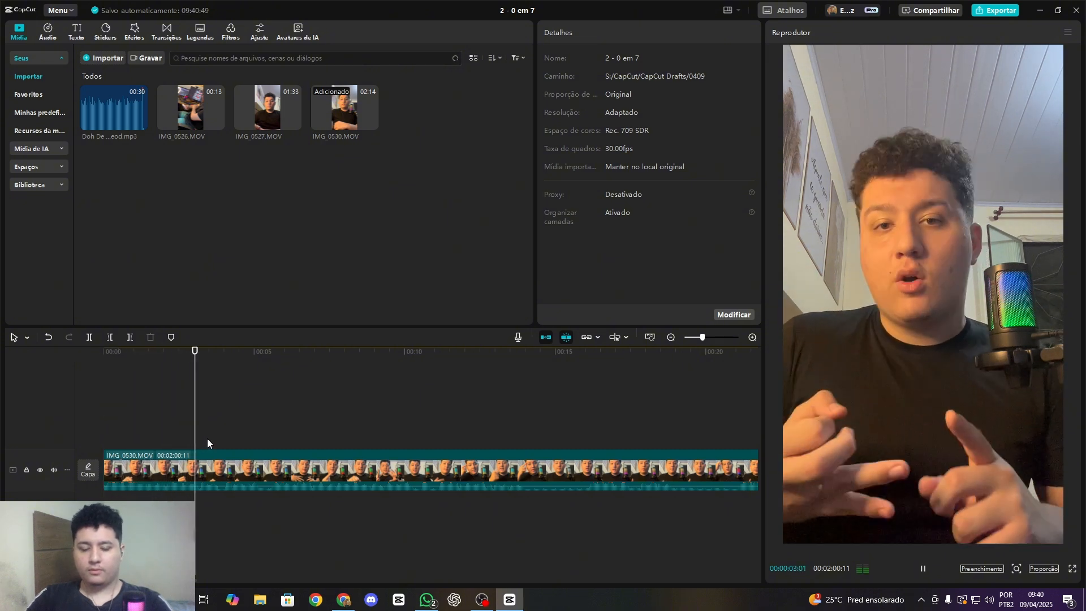
key("space")
key("ctrl+b")
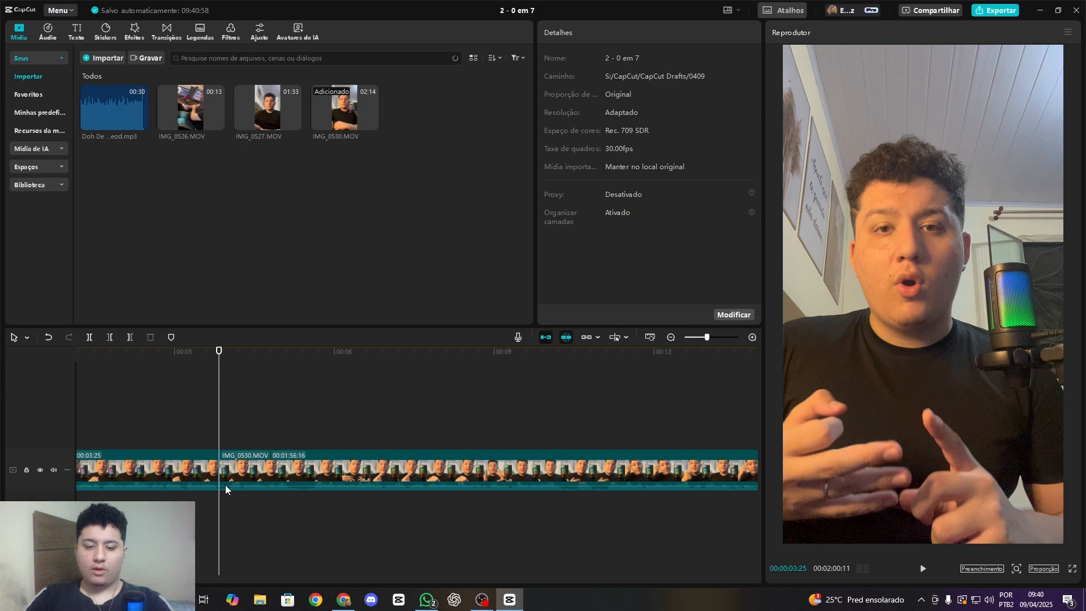
left_click(227, 425)
key("q")
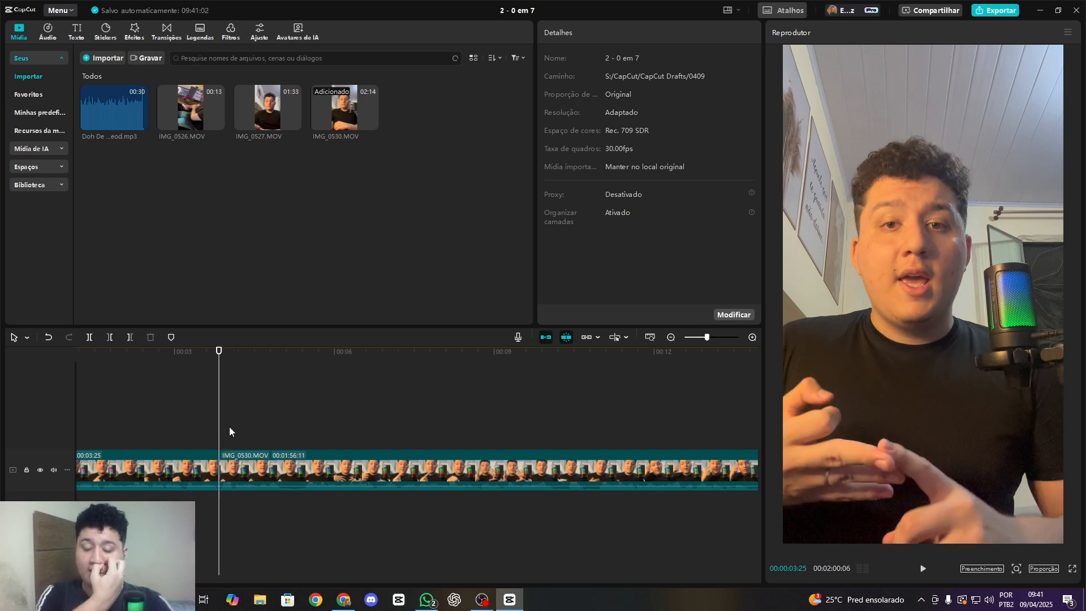
Split IMG_0530.MOV at about 5, 9.8 and 10 seconds, removing the pauses around those cuts.
left_click(284, 430)
key("ctrl+b")
key("space")
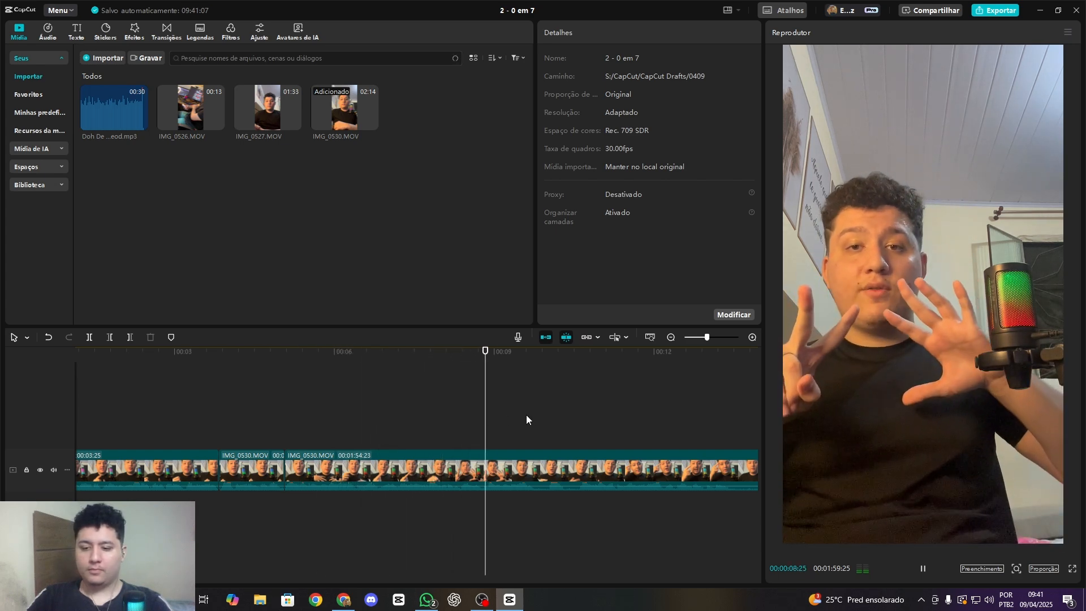
key("ctrl+b")
key("ctrl+b")
key("space")
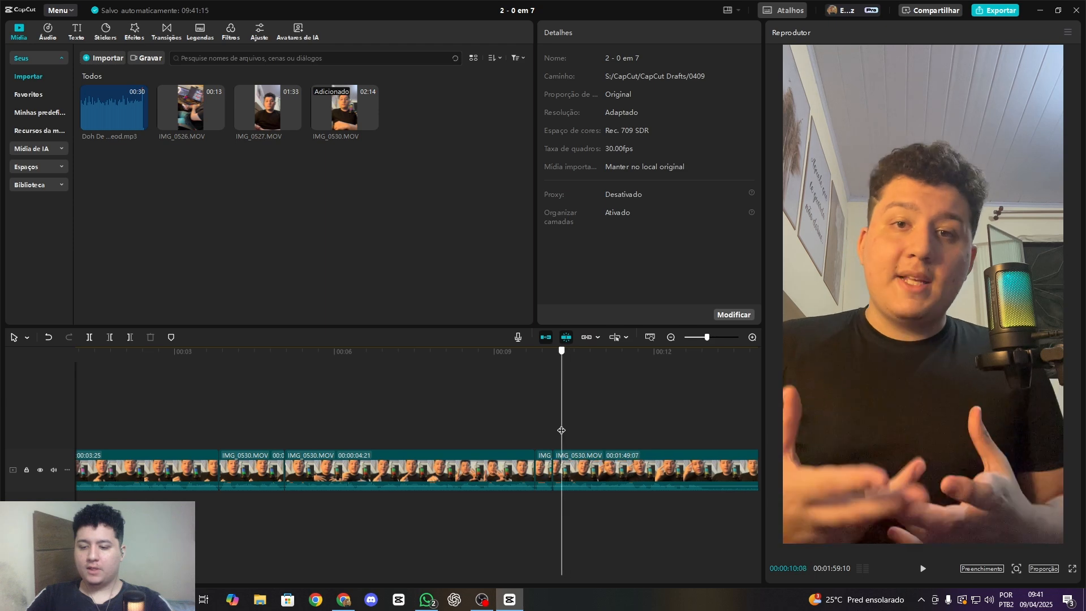
Split IMG_0530.MOV at about 13 seconds and trim away the silent stretch that follows.
left_click(707, 425)
key("ctrl+b")
key("q")
key("q")
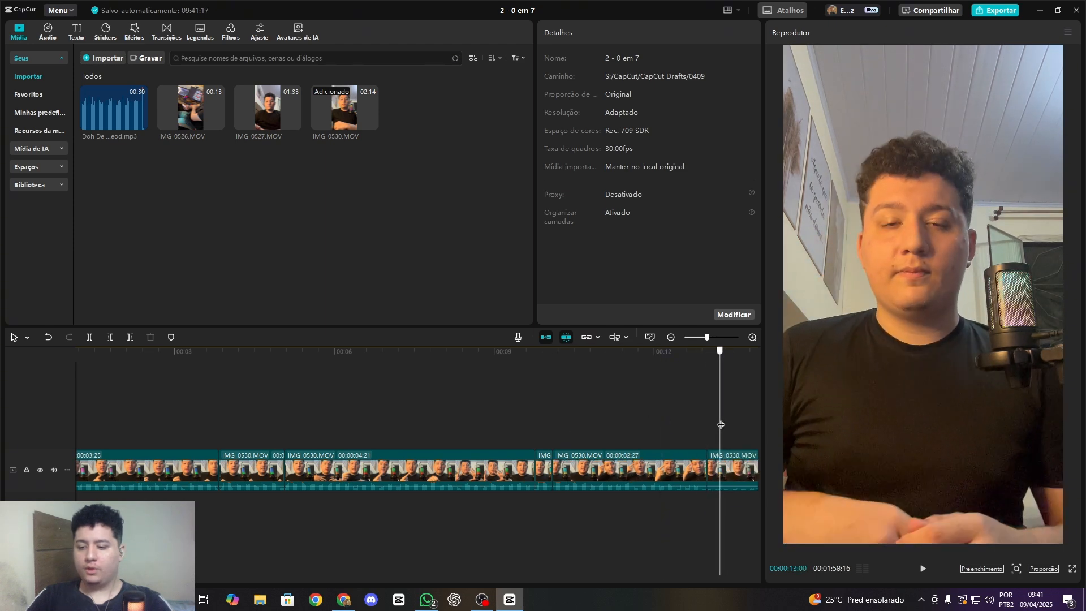
key("q")
key("q")
left_click_drag(722, 424, 354, 401)
key("q")
Cut the next stretch of speech into short clips and trim the pauses between them, up to about 20 seconds.
left_click(707, 408)
key("ctrl+b")
key("q")
key("ctrl+b")
left_click_drag(355, 401, 479, 393)
key("q")
key("ctrl+b")
key("q")
left_click_drag(478, 393, 461, 393)
key("ctrl+b")
left_click_drag(461, 394, 331, 406)
key("q")
key("ctrl+b")
key("q")
key("q")
Shorten the third IMG_0530.MOV clip to 00:00:03:21 and delete the two clips directly after it.
key("space")
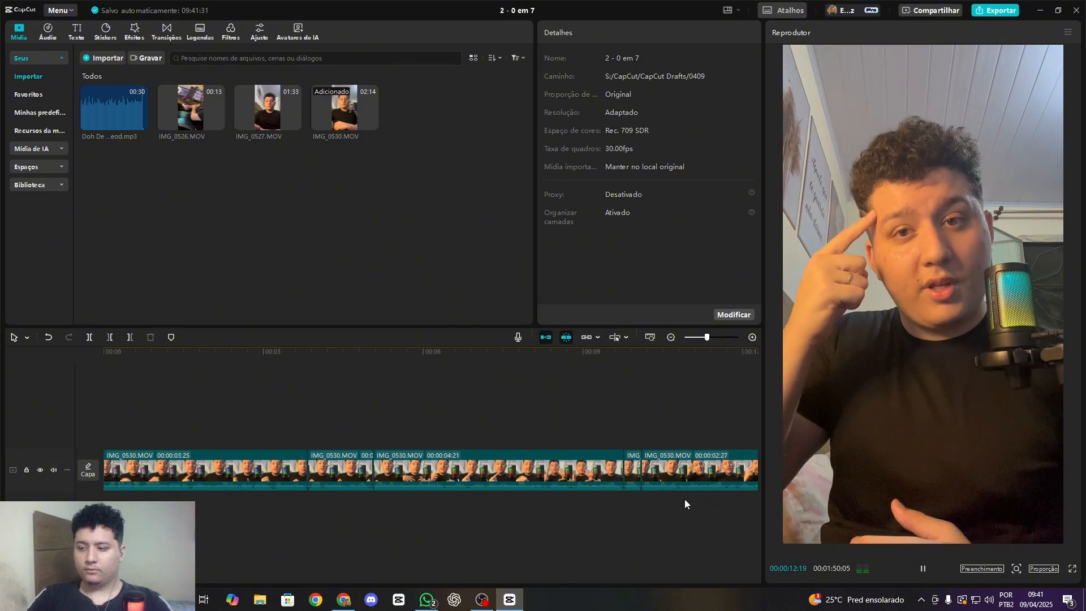
key("space")
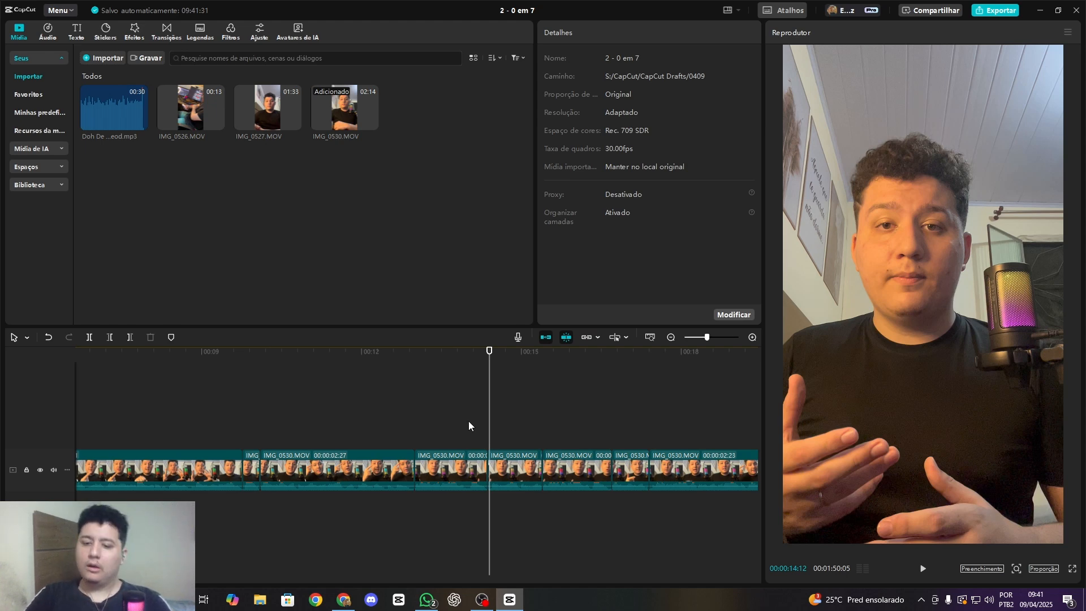
left_click(249, 427)
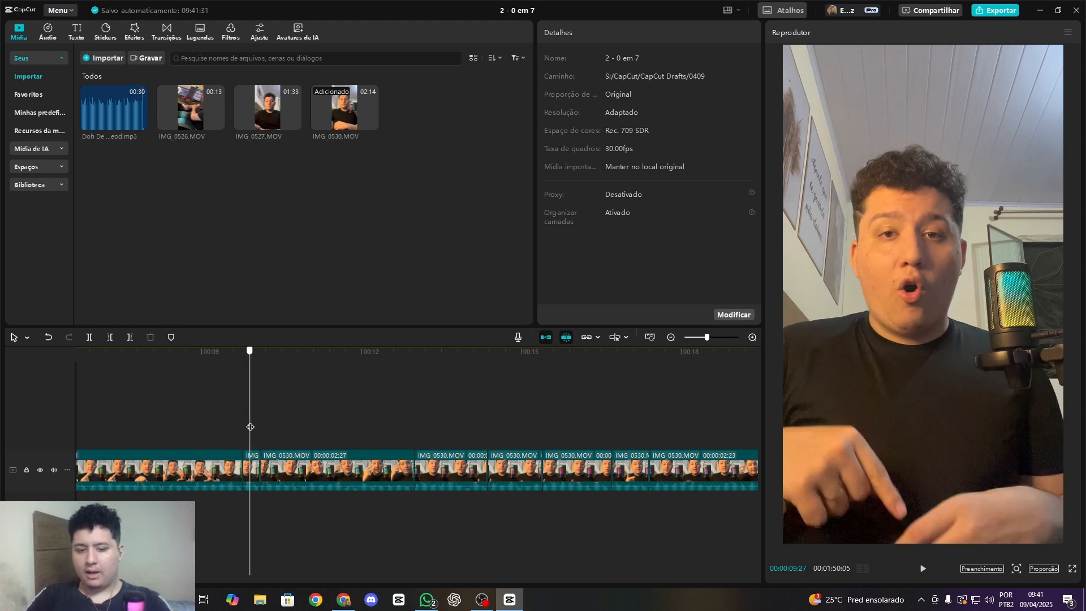
left_click_drag(249, 427, 228, 445)
key("space")
key("space")
scroll(107, 416, "left", 5)
scroll(277, 449, "down", 1)
left_click_drag(433, 432, 435, 432)
key("space")
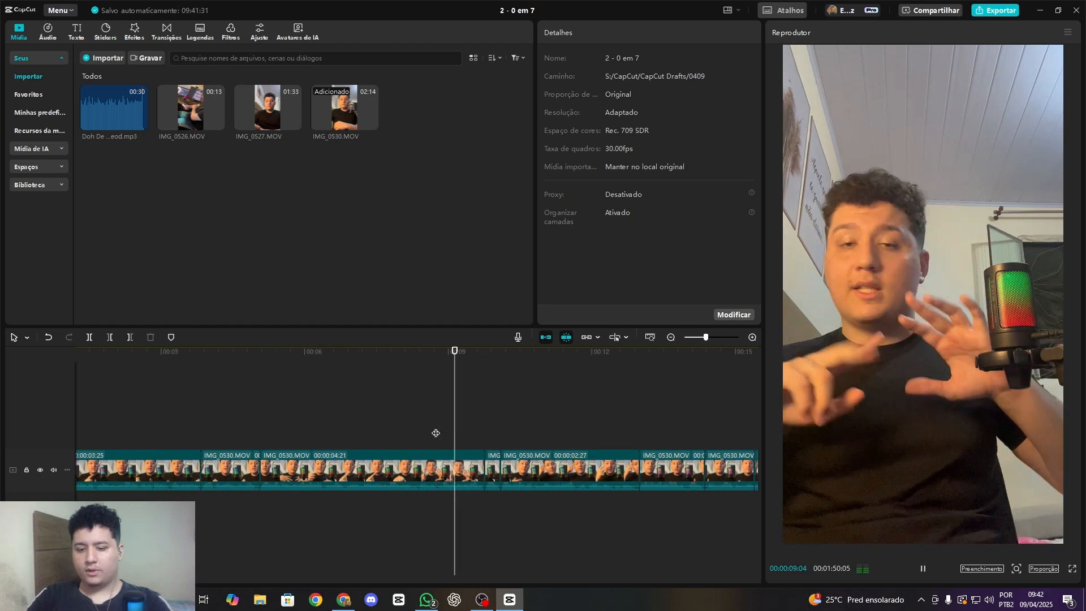
left_click(445, 462)
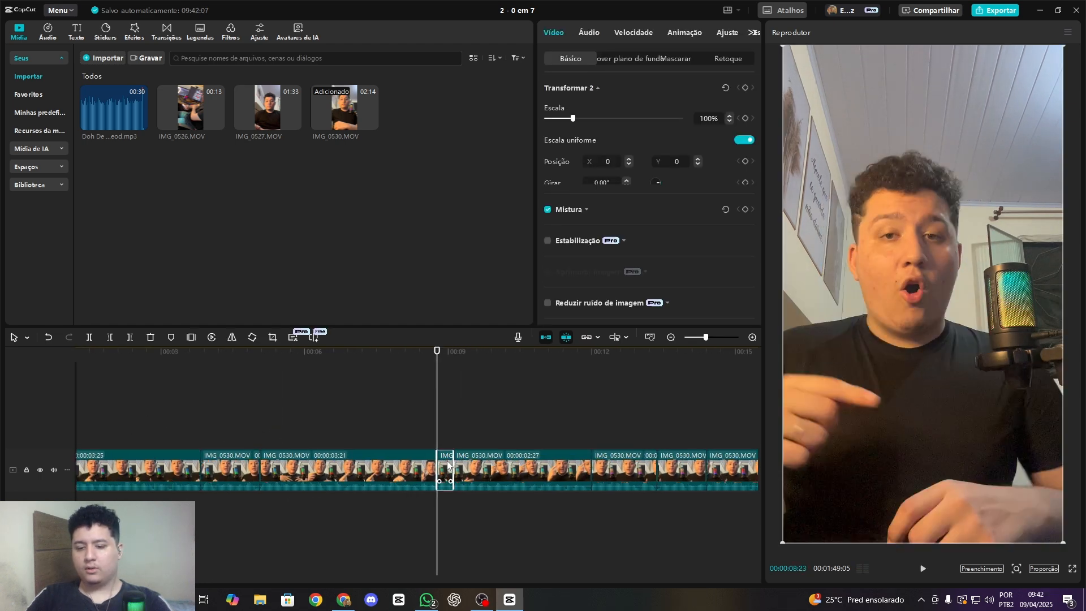
key("Delete")
left_click(446, 460)
key("Delete")
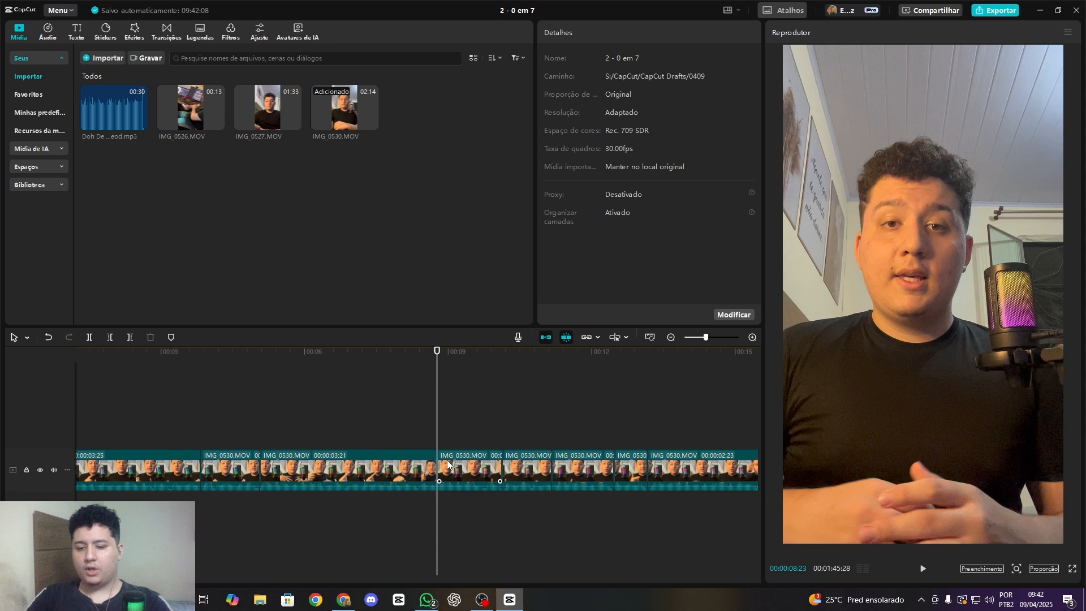
Review the speech after the third clip and delete the short clips ahead of the 00:00:02:23 clip.
left_click(409, 423)
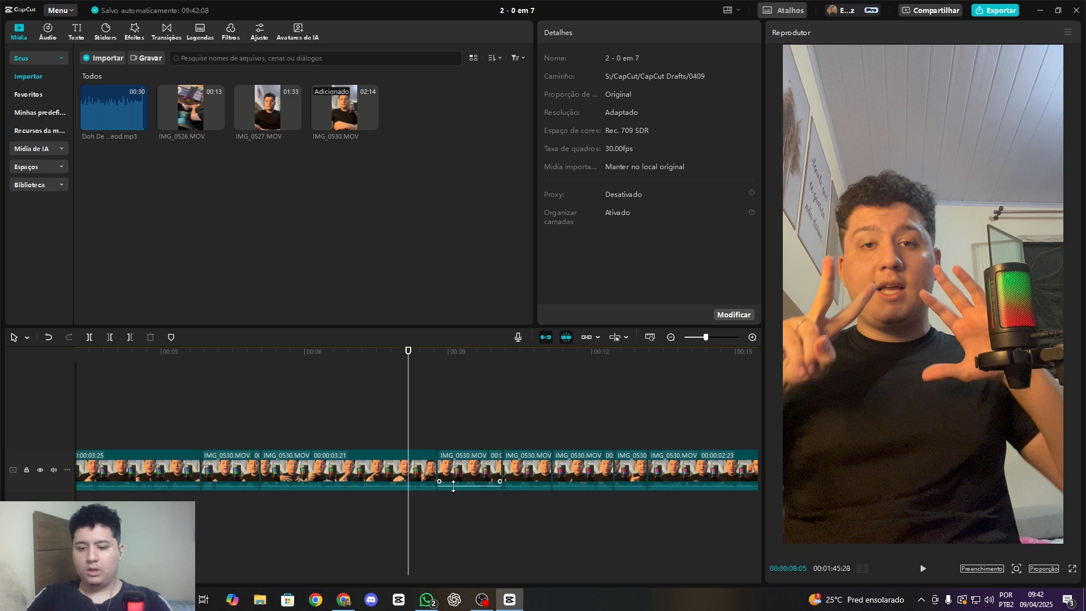
key("space")
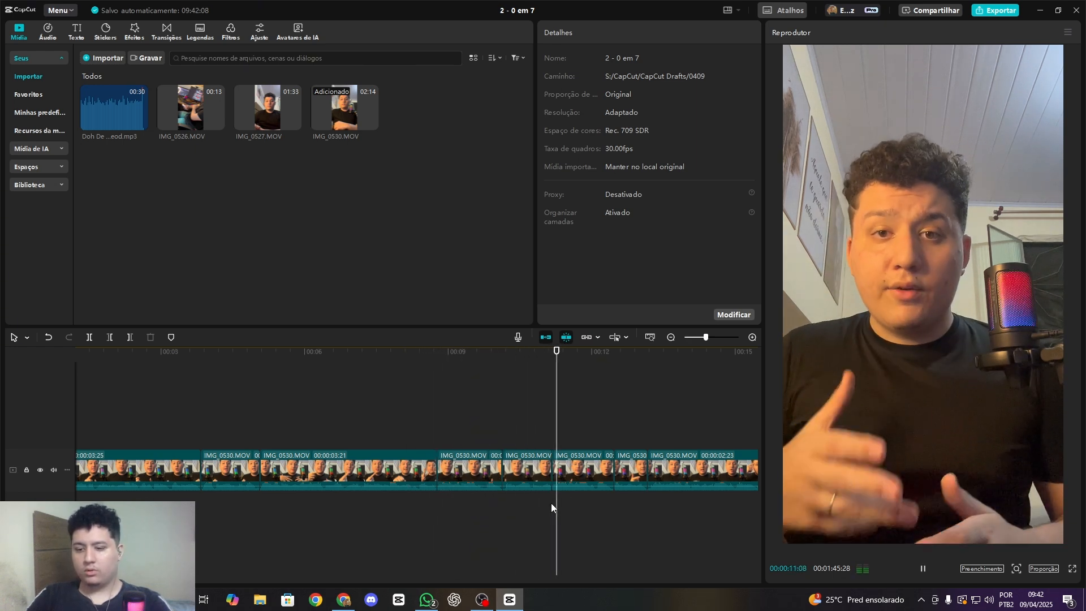
key("space")
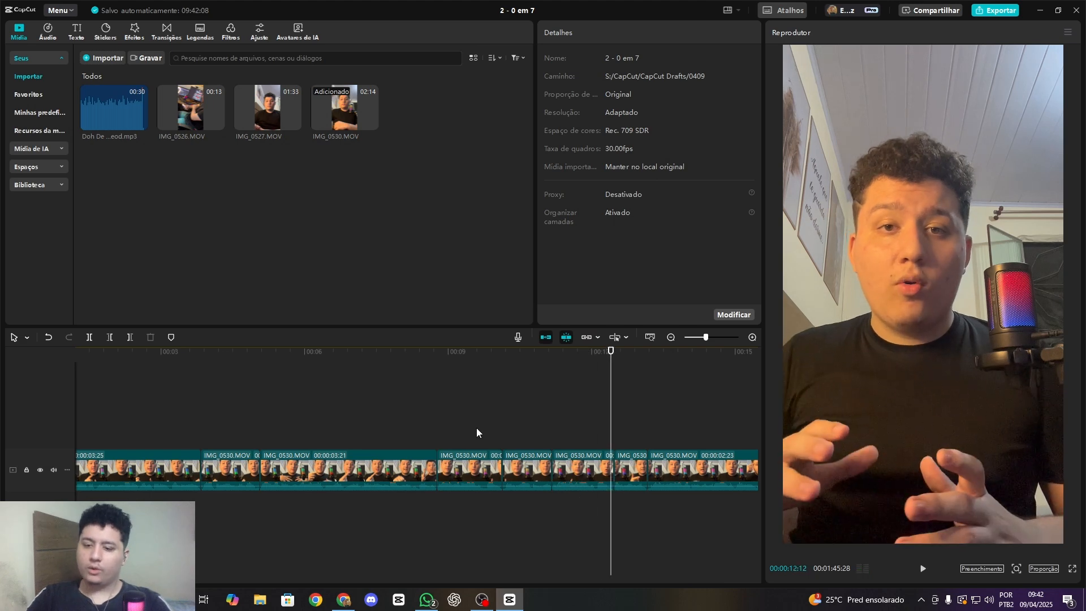
left_click_drag(476, 428, 540, 483)
key("Delete")
left_click(437, 428)
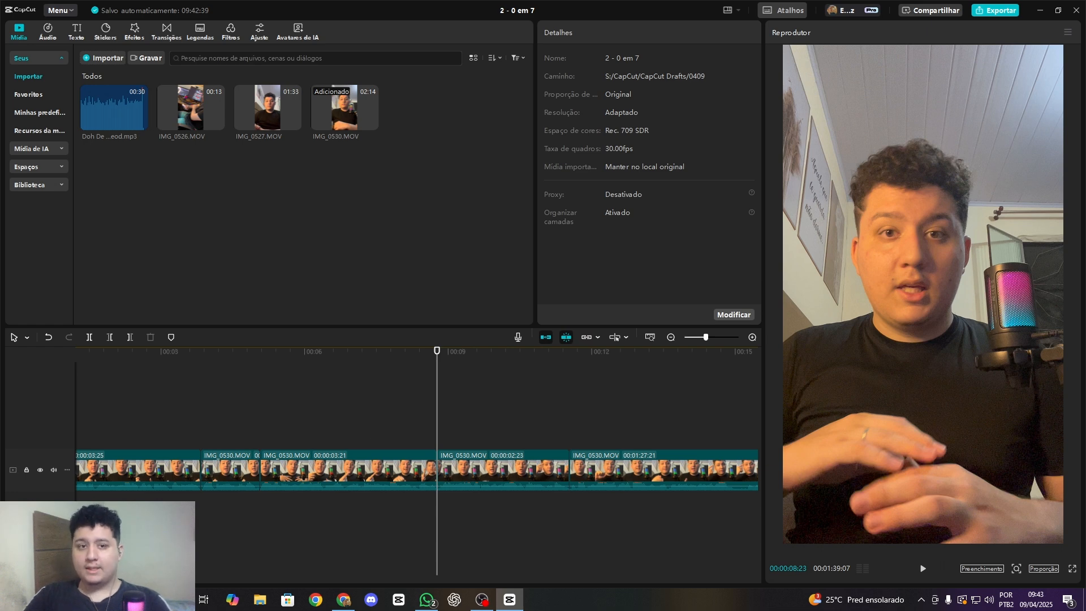
Import _9.mov from the + usadas folder inside Tools and place it on a track above the cut after the third clip.
left_click(102, 58)
scroll(48, 169, "up", 3)
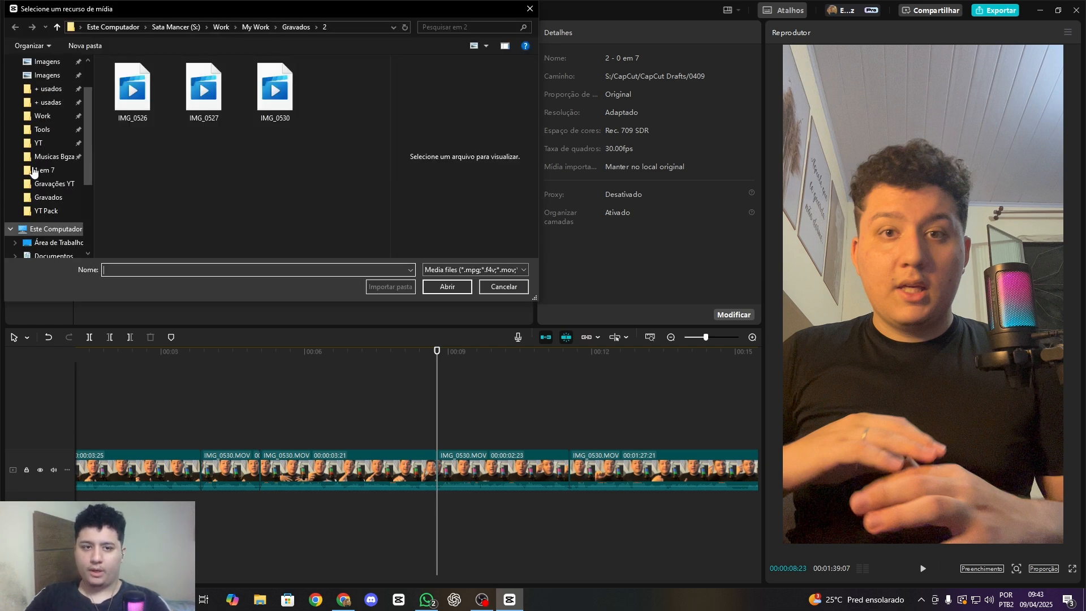
left_click(43, 142)
double_click(159, 104)
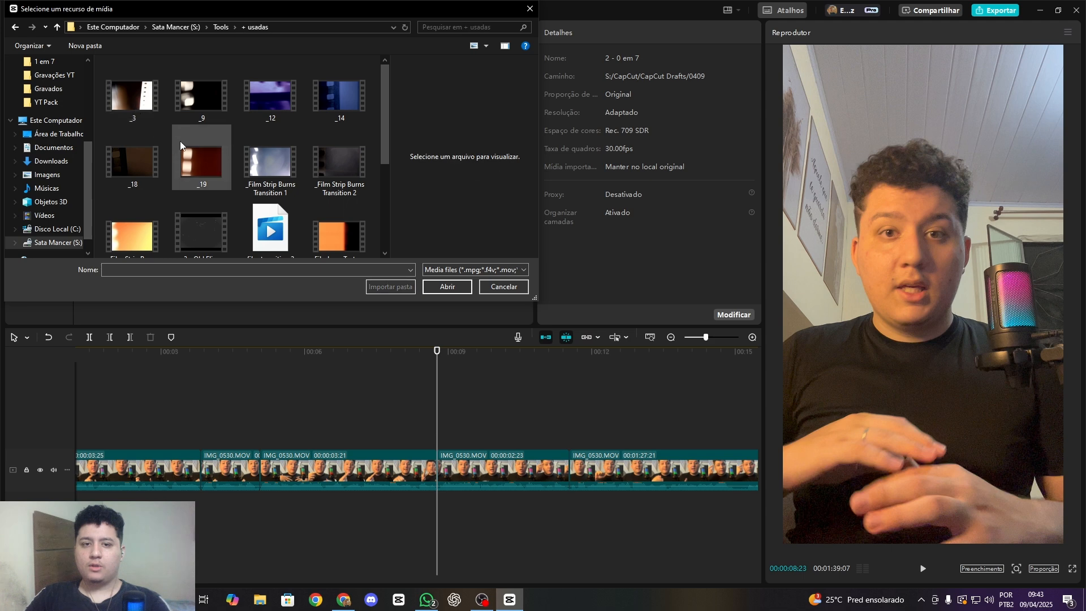
double_click(227, 104)
left_click_drag(425, 129, 469, 436)
Dismiss the transcoding suggestion and shift the _9.mov overlay to start at about 00:00:08:08, spanning the cut.
key("space")
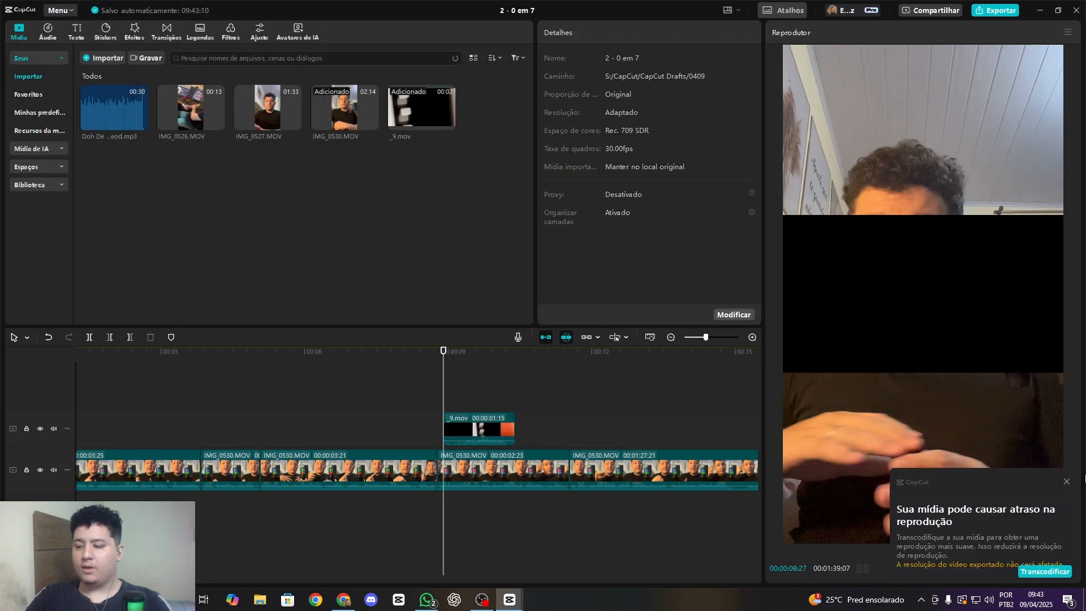
left_click(1066, 482)
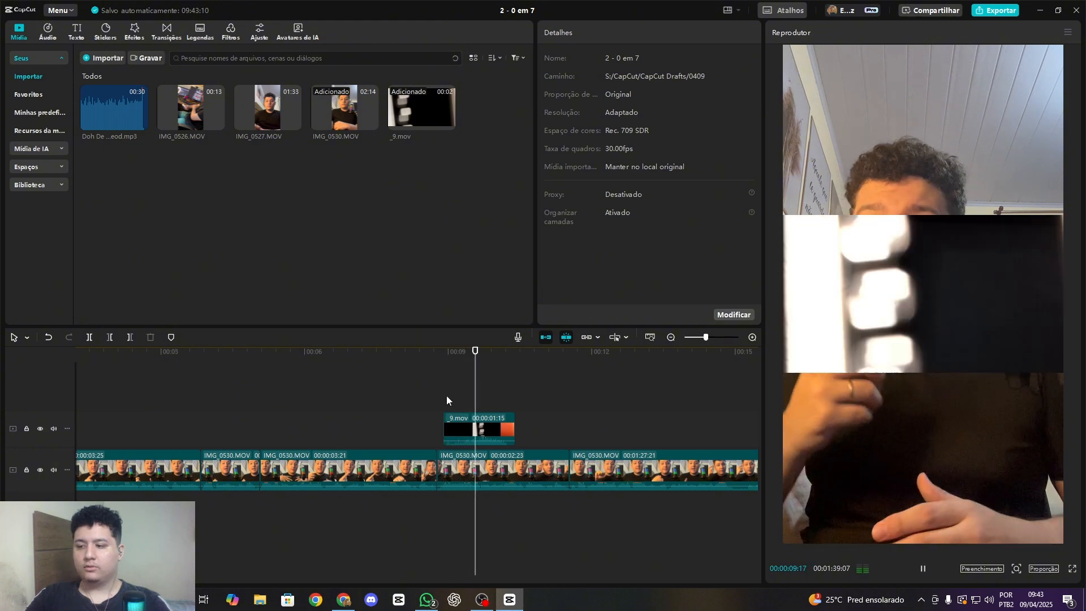
left_click(461, 419)
left_click_drag(461, 418, 443, 418)
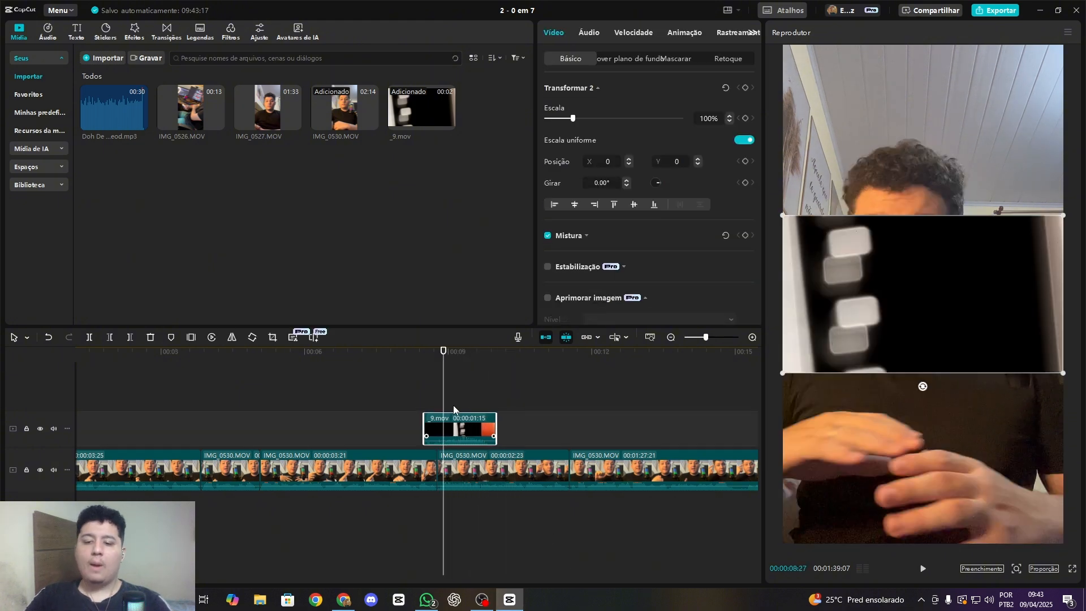
left_click(437, 395)
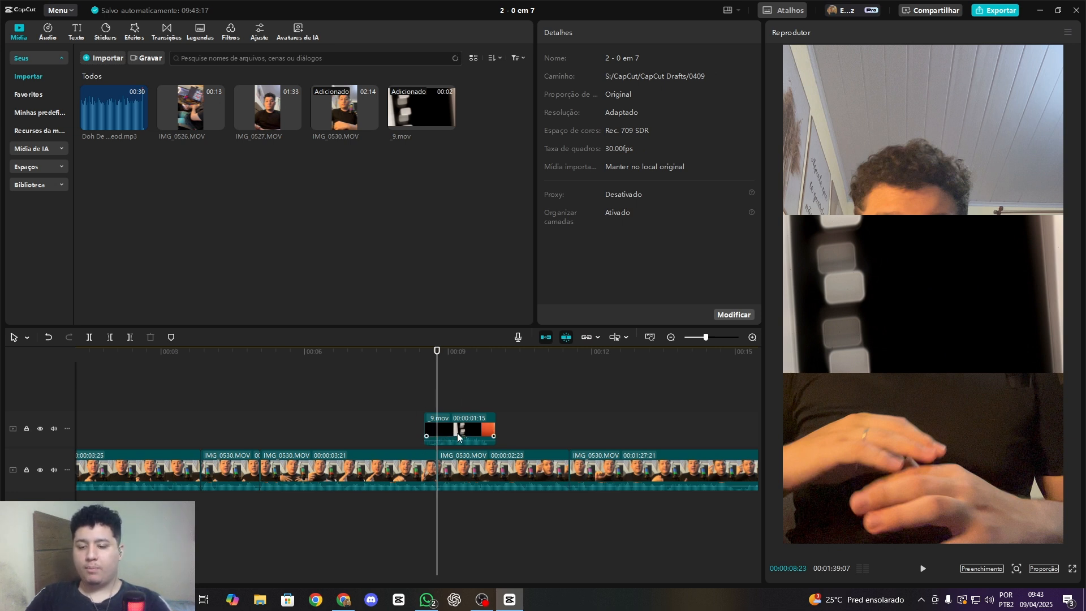
left_click_drag(457, 433, 446, 437)
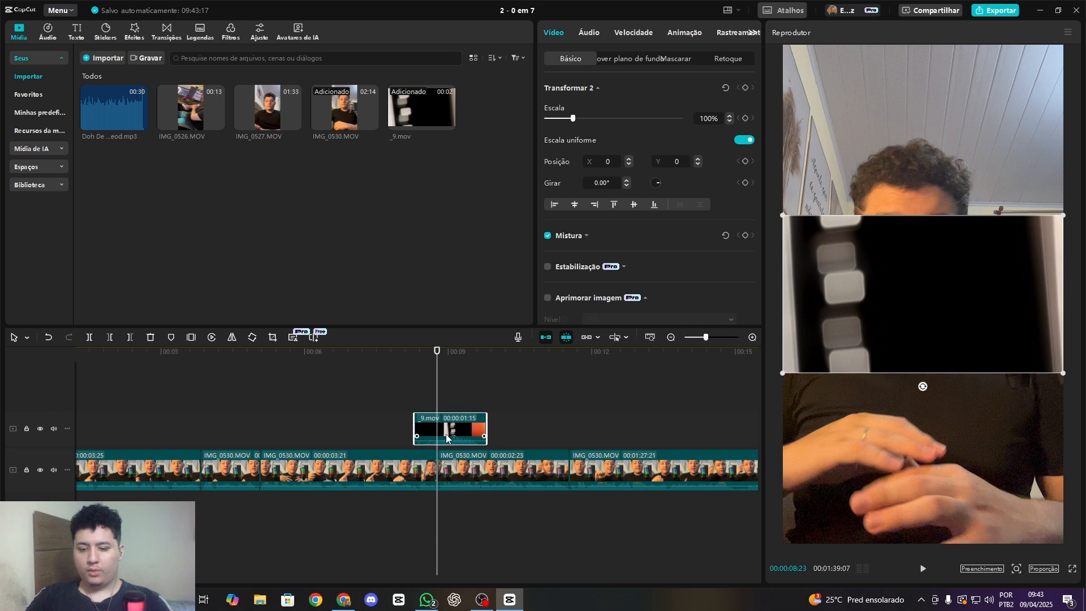
left_click(413, 421)
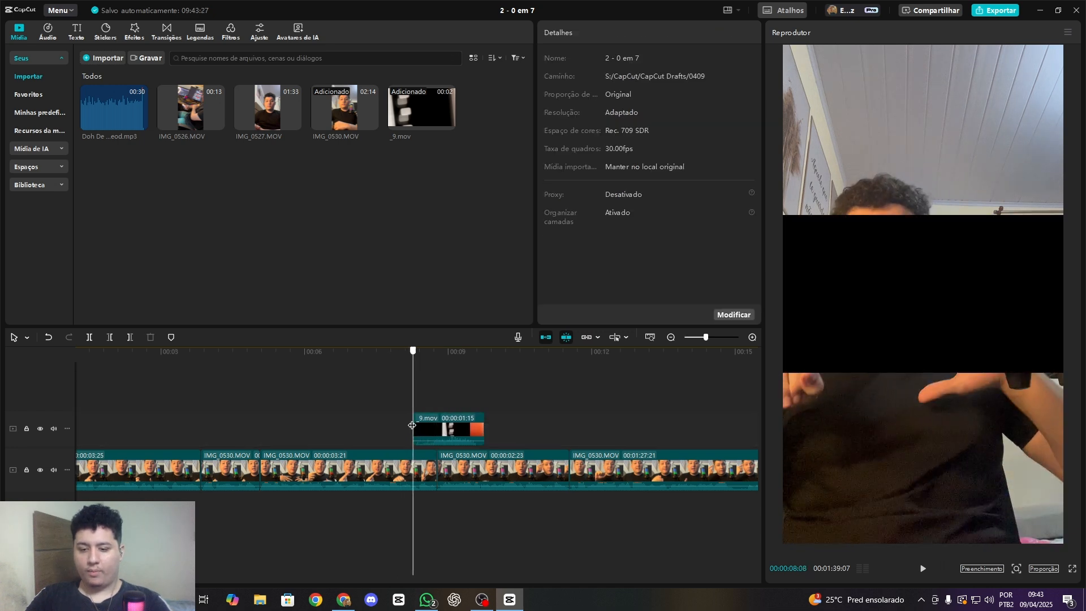
Rotate the _9.mov overlay 90° and scale it to 177% so it fills the vertical frame.
left_click(475, 428)
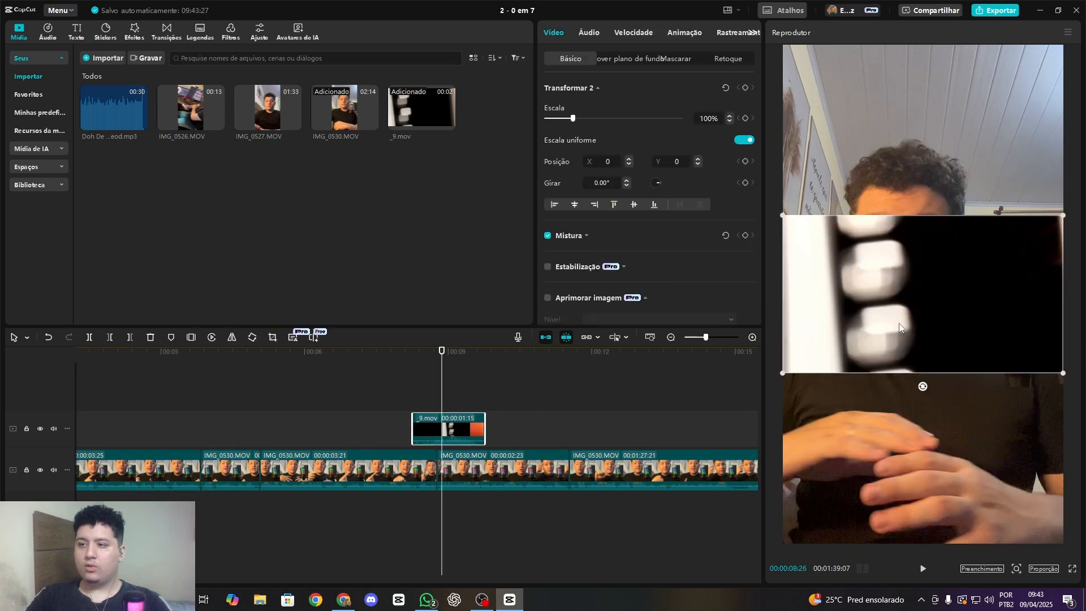
left_click_drag(927, 386, 747, 303)
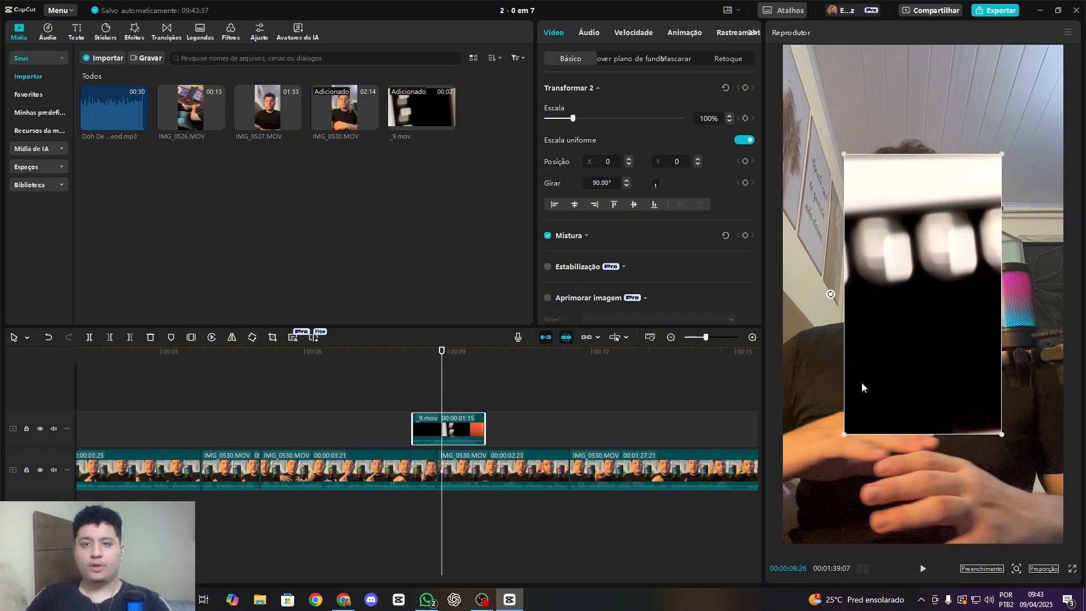
left_click_drag(840, 439, 592, 490)
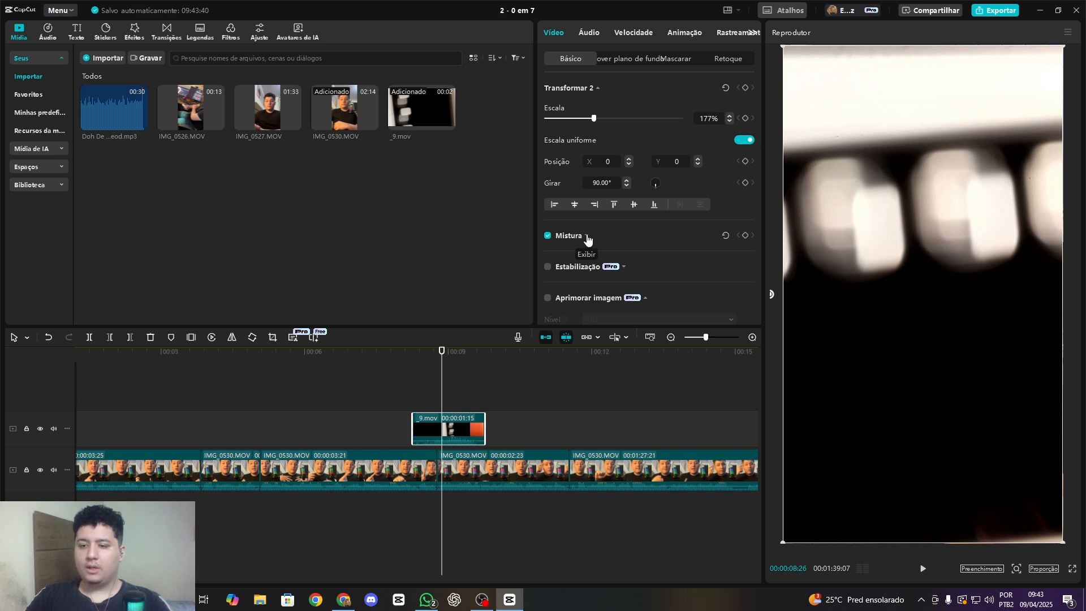
Set the _9.mov overlay's blend mode to Tela after trying Iluminar.
left_click(587, 237)
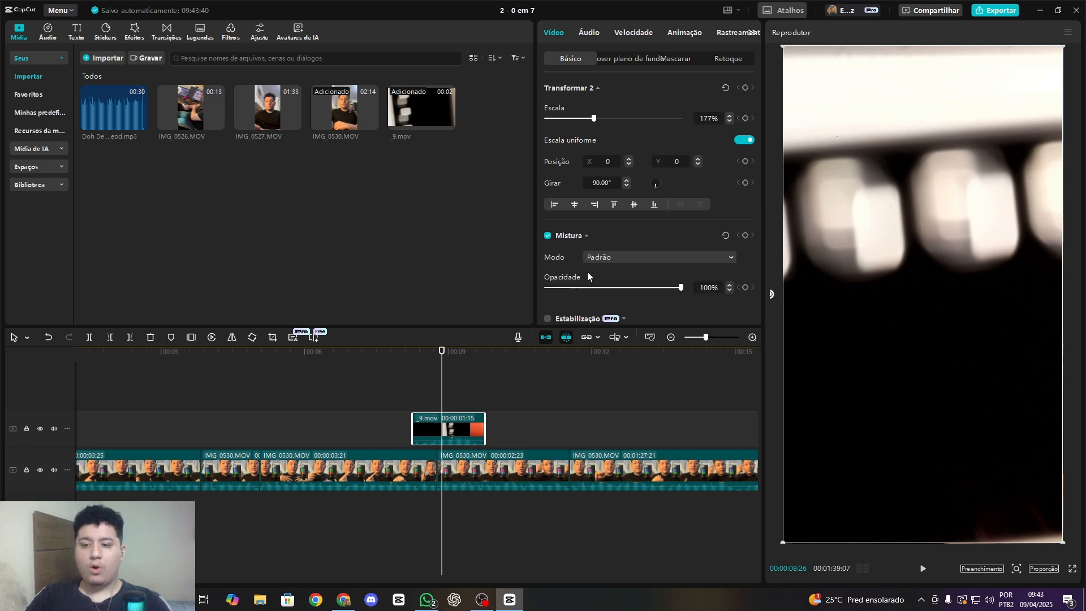
left_click(607, 258)
scroll(626, 237, "down", 2)
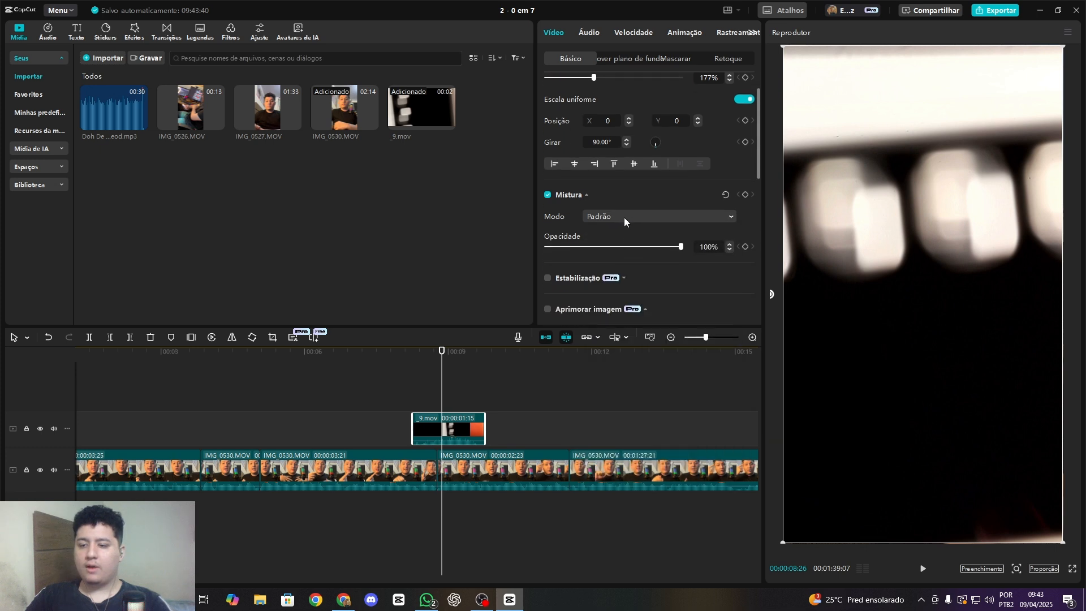
left_click(622, 219)
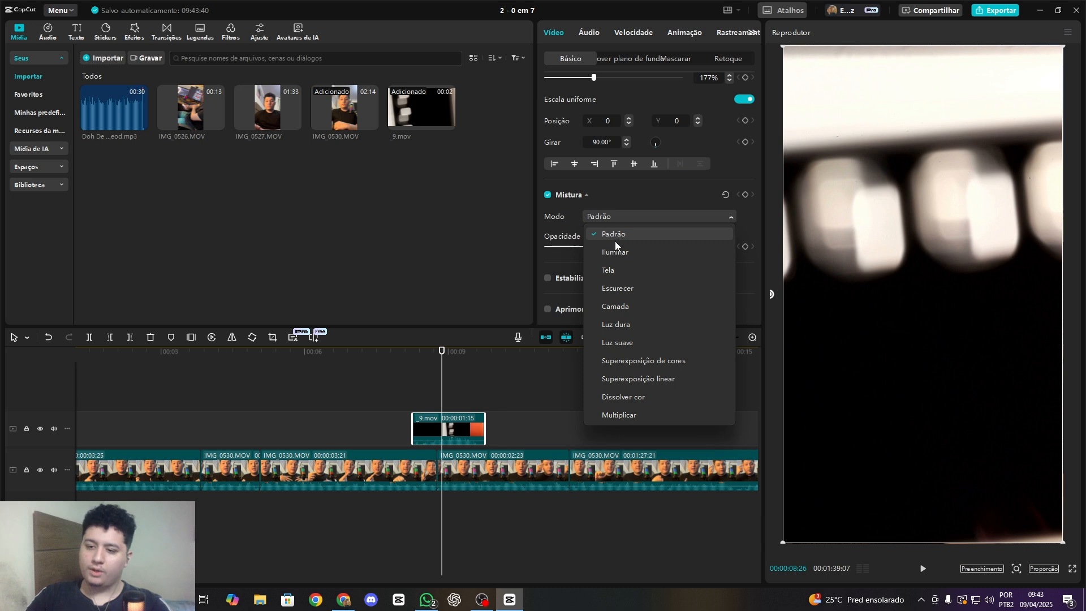
left_click(619, 252)
left_click(620, 218)
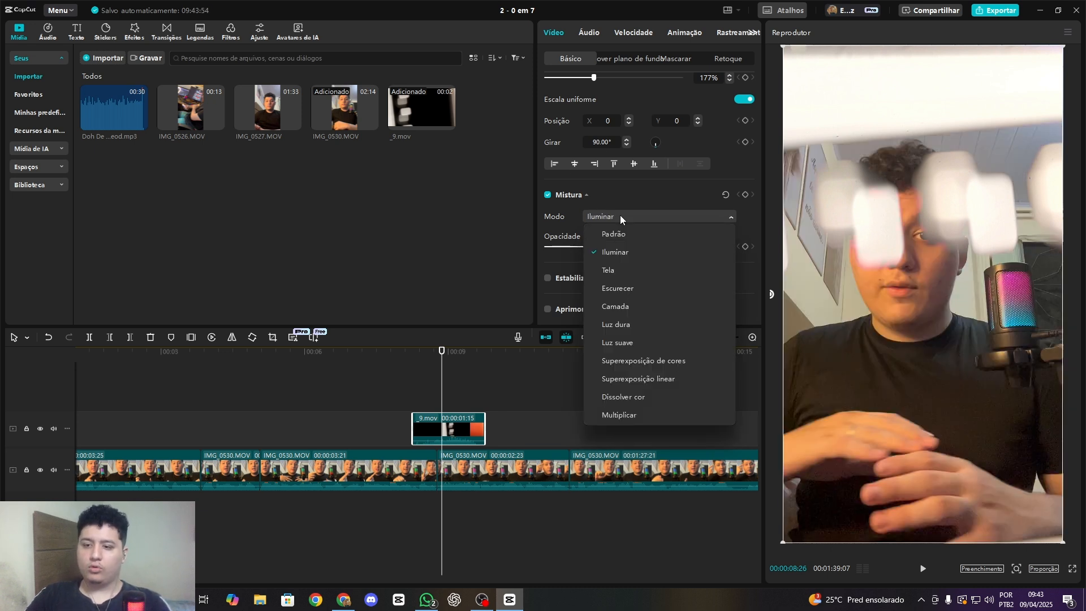
left_click(622, 270)
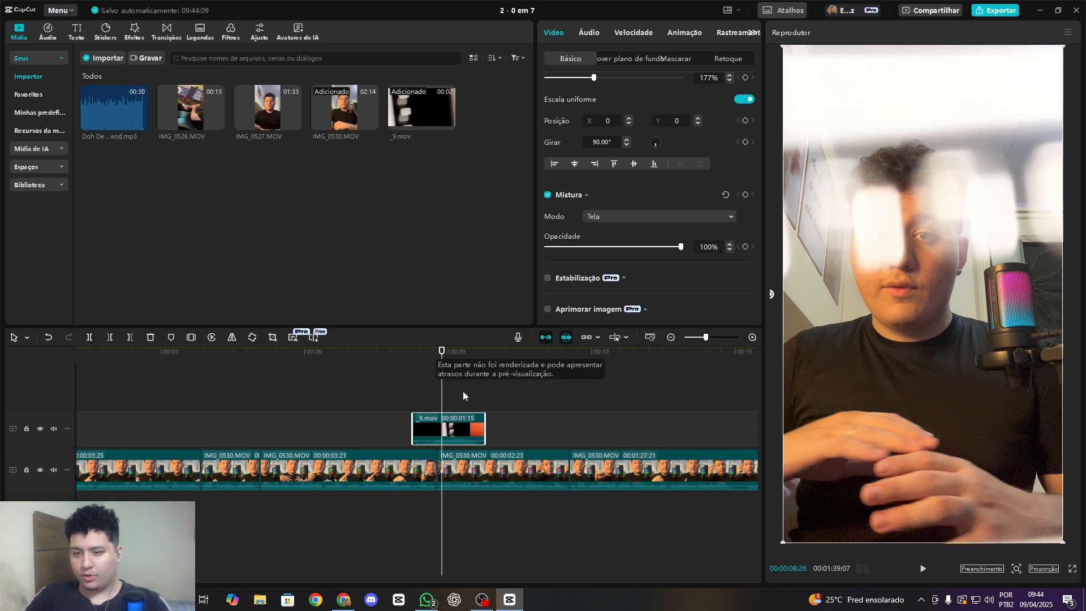
Add the Apagação do filme transition to the cut at 00:00:05:02 on the main track.
left_click(423, 391)
left_click(350, 389)
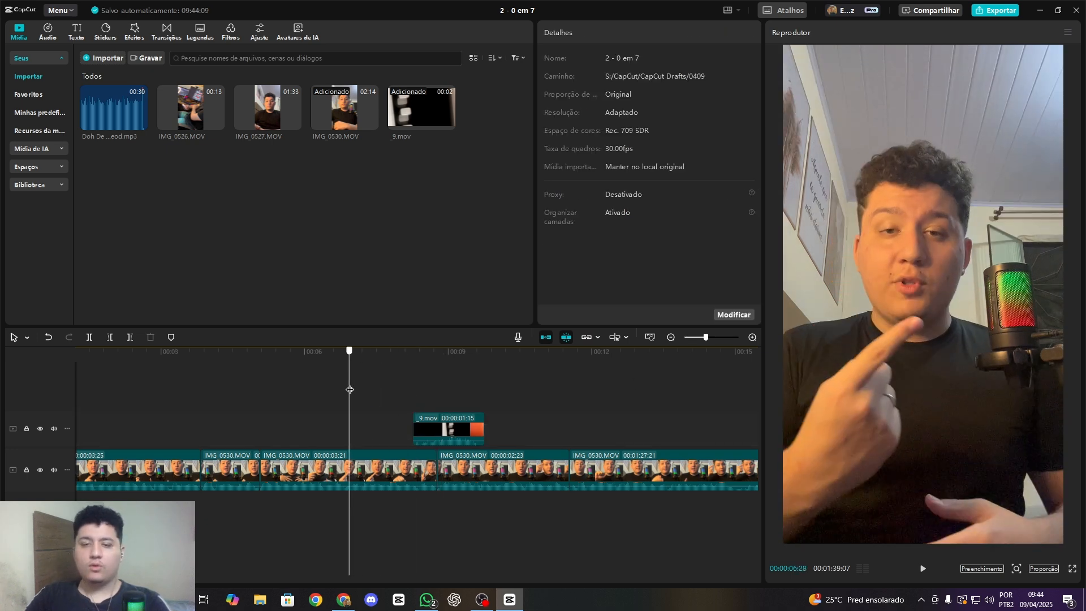
left_click_drag(350, 389, 259, 399)
left_click(167, 30)
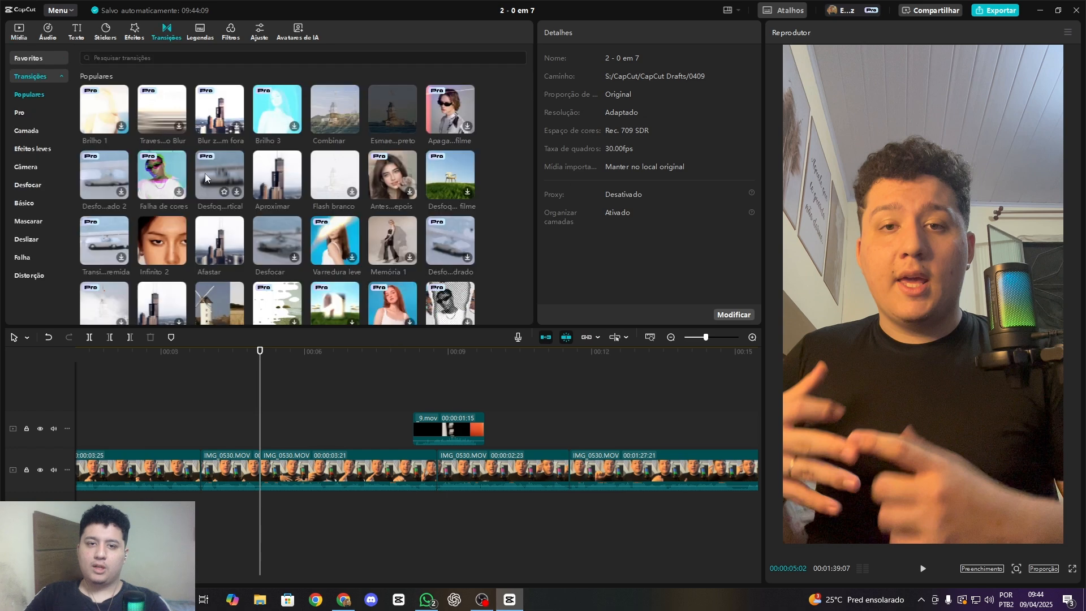
left_click(466, 126)
left_click(466, 126)
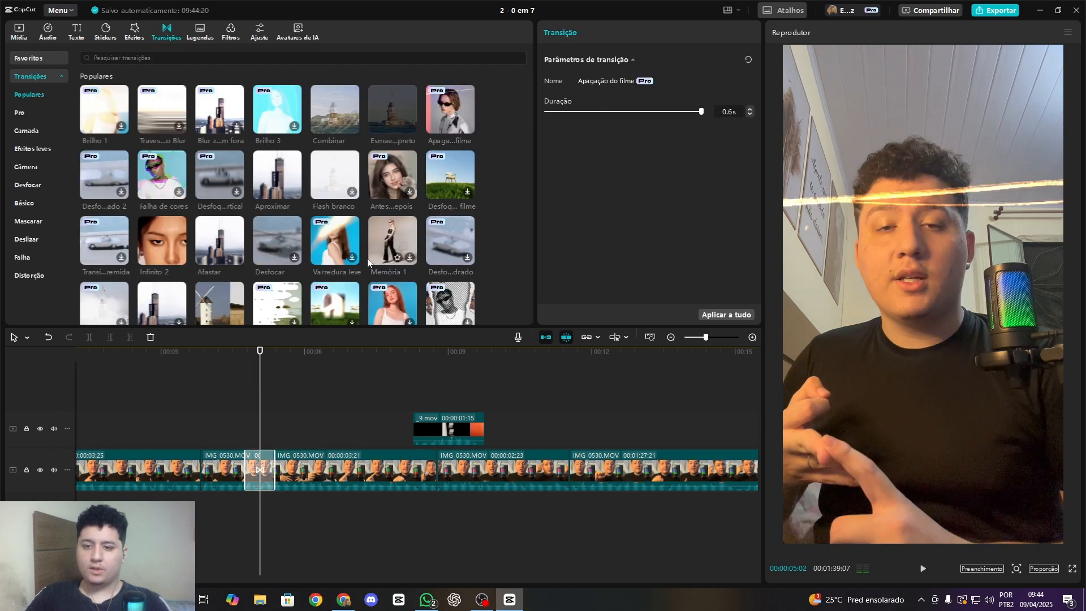
Play back the Apagação do filme transition and the section where the _9.mov overlay covers its cut.
left_click(225, 428)
key("space")
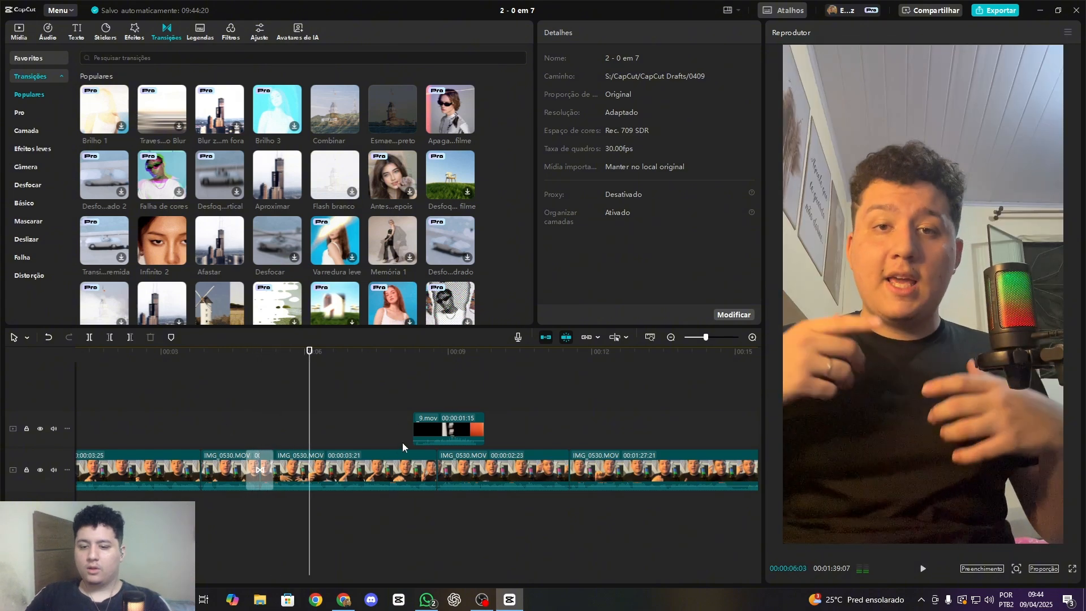
left_click(397, 419)
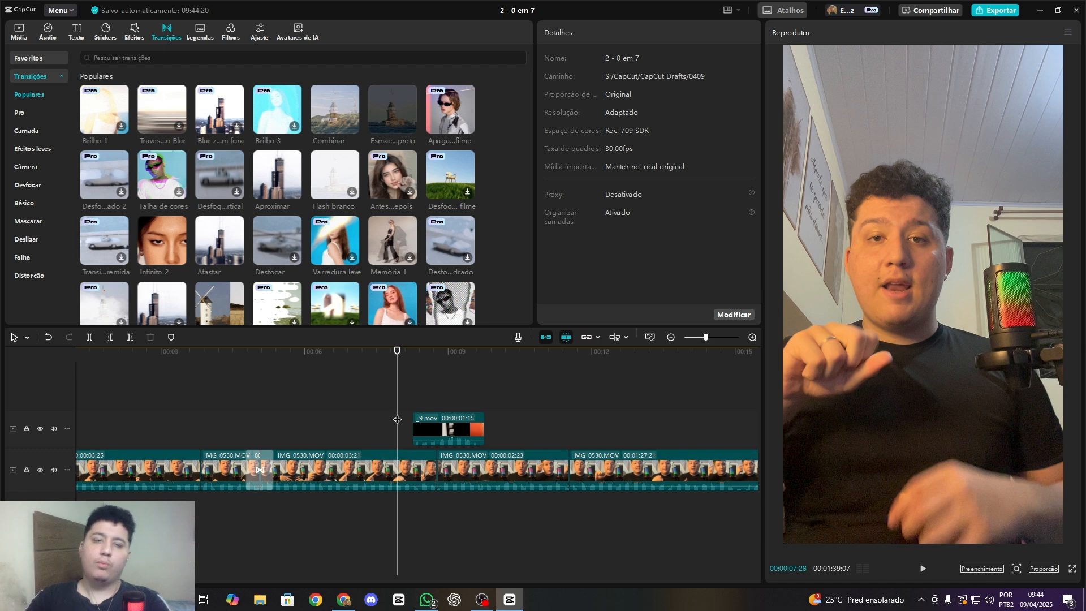
key("space")
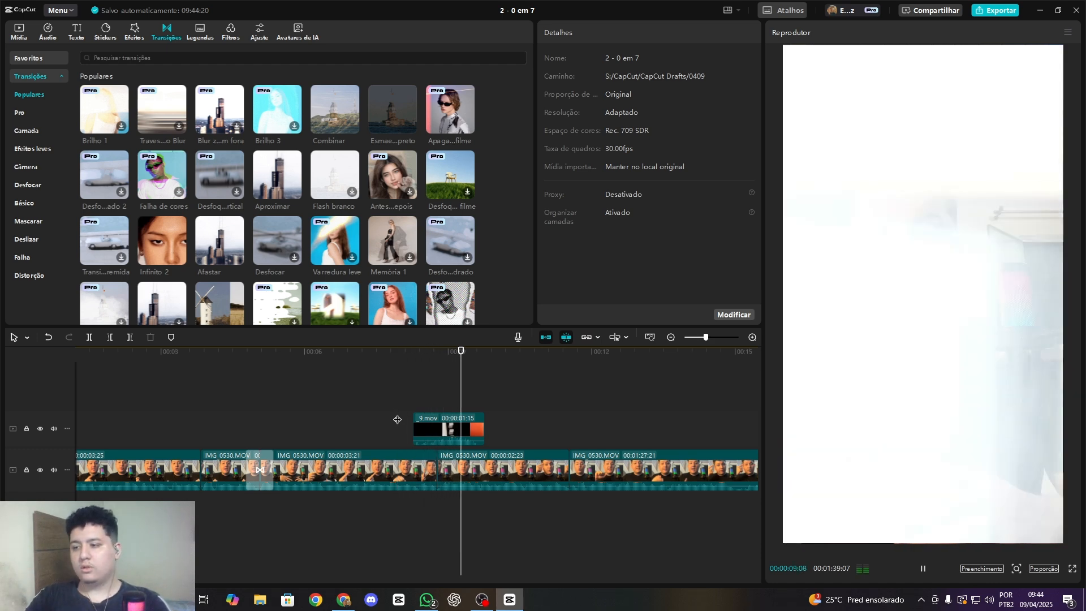
Move the _9.mov overlay slightly earlier, to start at about 00:00:08:02, and play it over the cut.
mouse_move(447, 434)
left_mouse_down()
mouse_move(437, 434)
mouse_move(444, 427)
left_mouse_up()
left_click(419, 391)
left_click_drag(420, 391, 387, 416)
key("space")
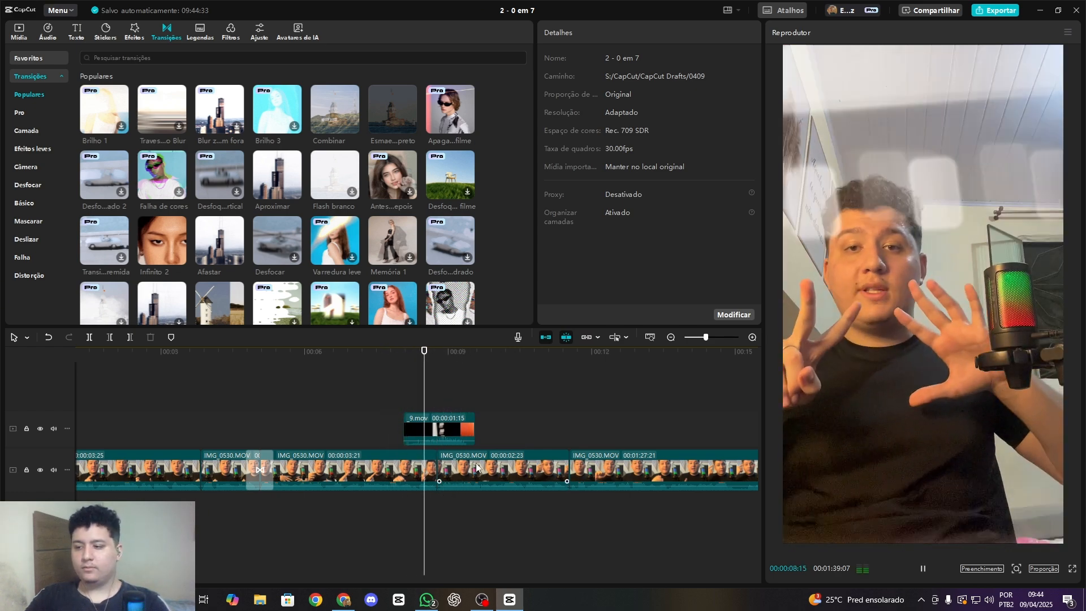
key("space")
left_click(421, 404)
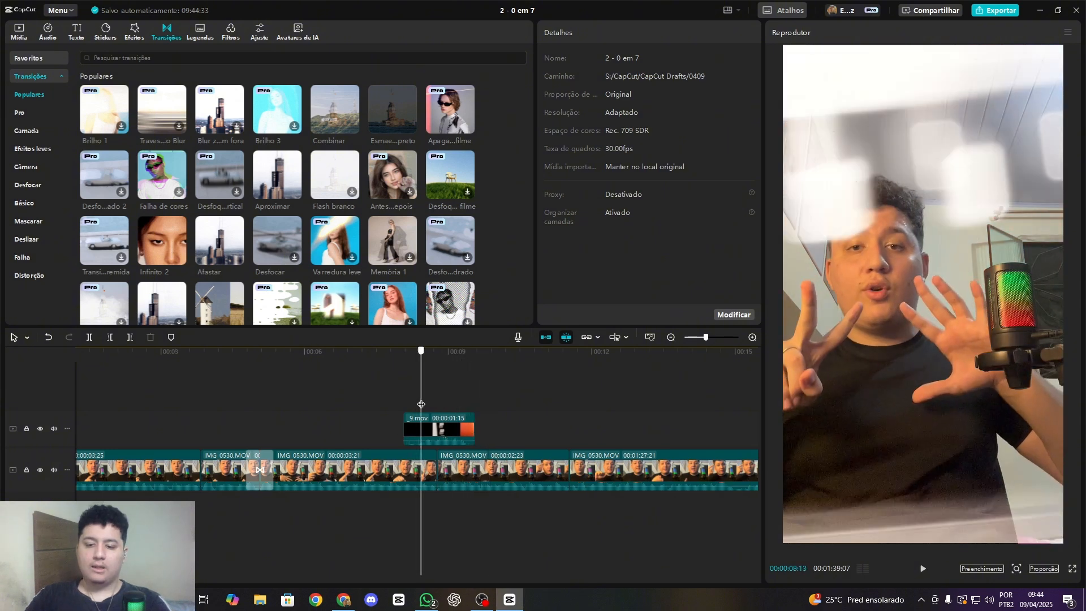
Trim both ends of the _9.mov overlay so it runs from about 00:00:08:09 to 00:00:09:08.
left_click(441, 433)
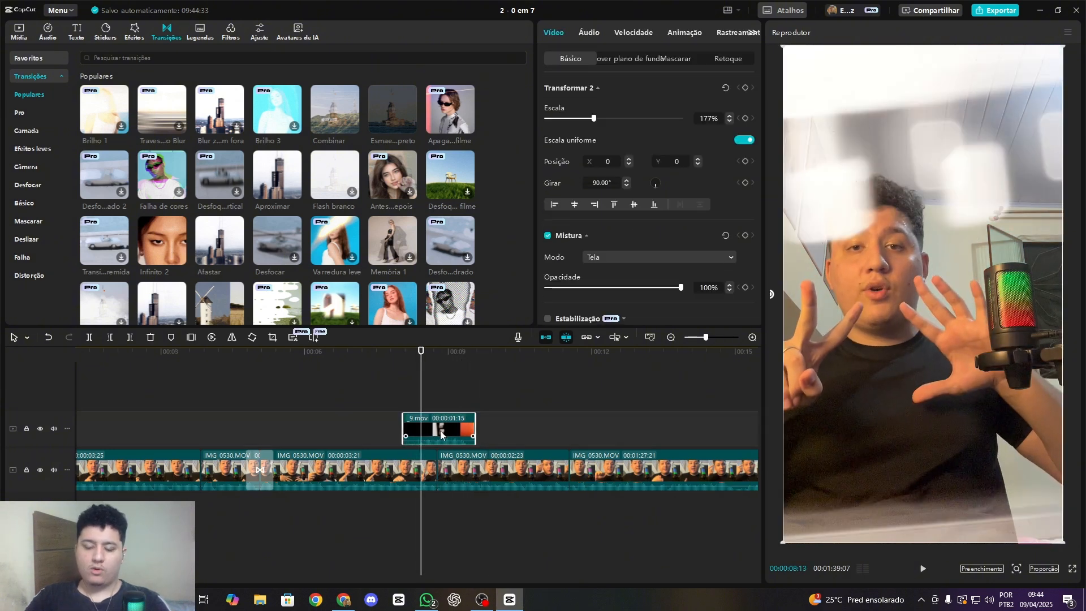
left_click_drag(400, 430, 402, 401)
left_click(437, 400)
key("space")
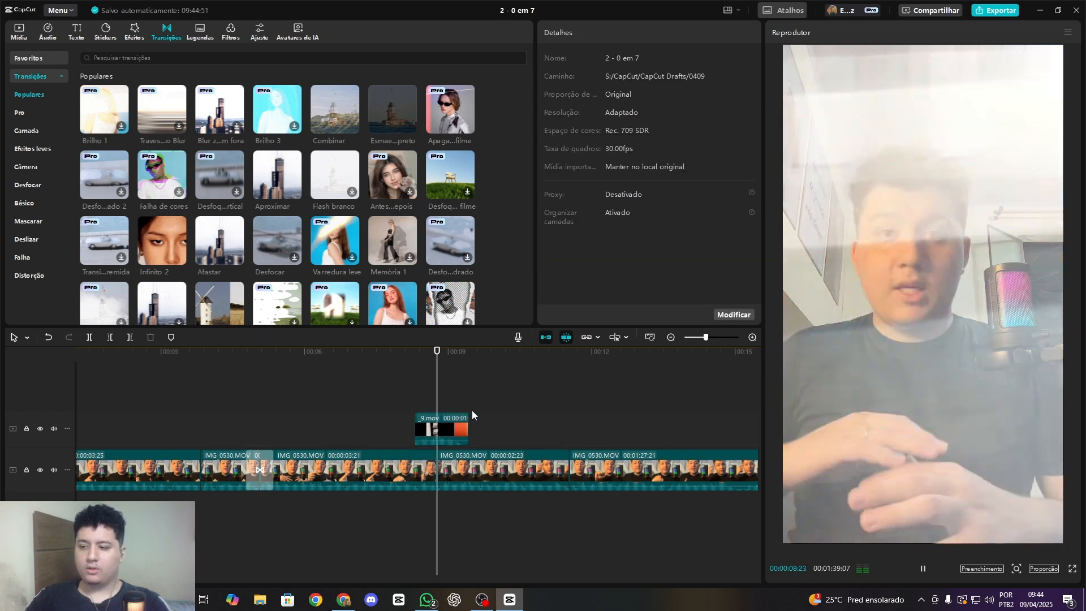
key("space")
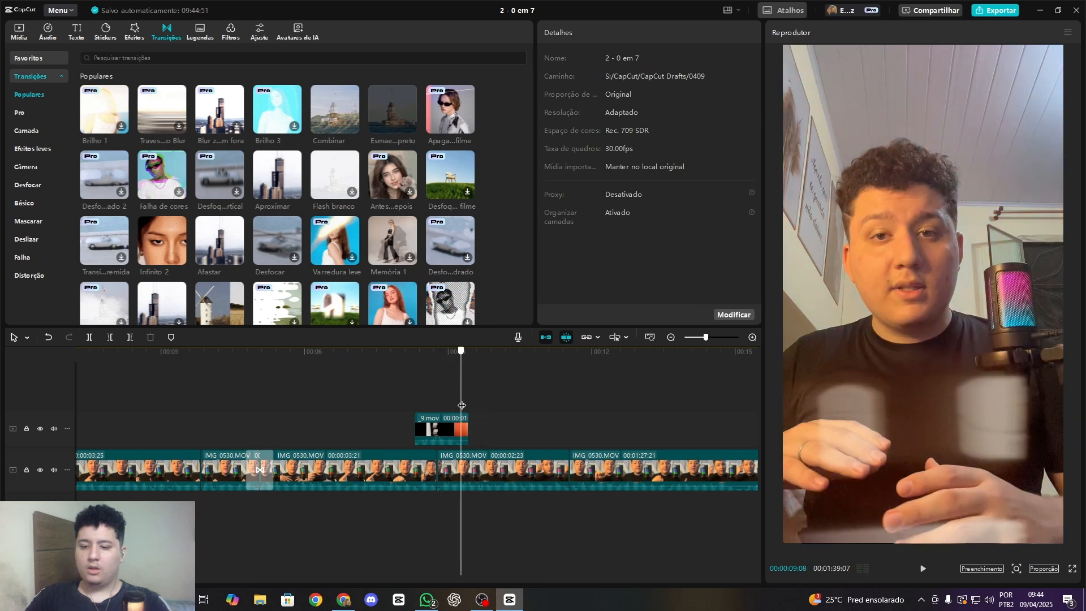
left_click_drag(467, 425, 458, 425)
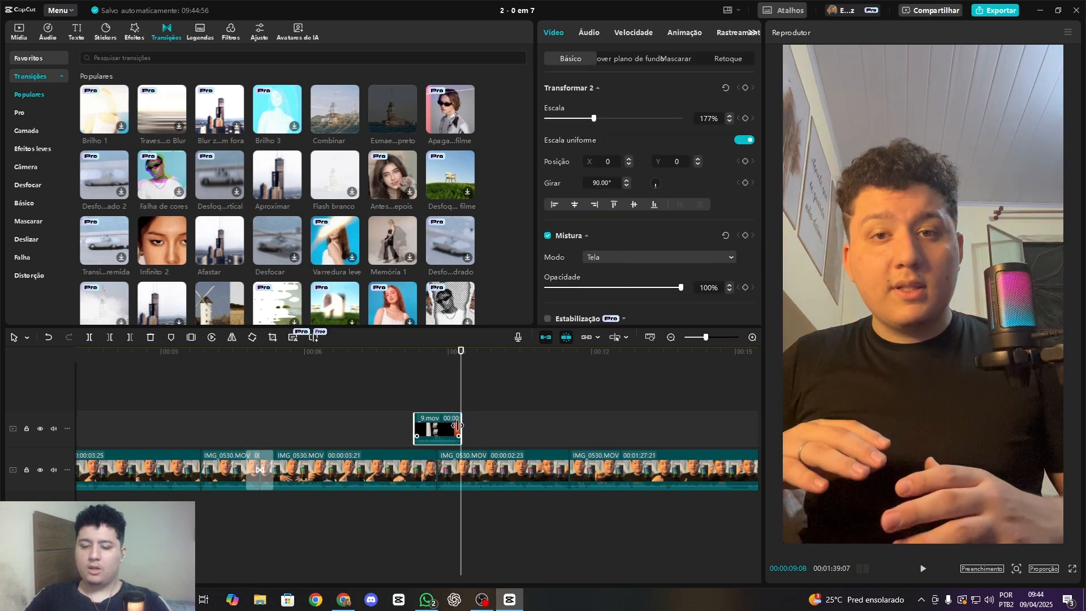
Delete the _9.mov overlay from the timeline and import the Filmburn 06.mp4 clip into the project media.
left_click(435, 388)
key("Delete")
left_click(21, 34)
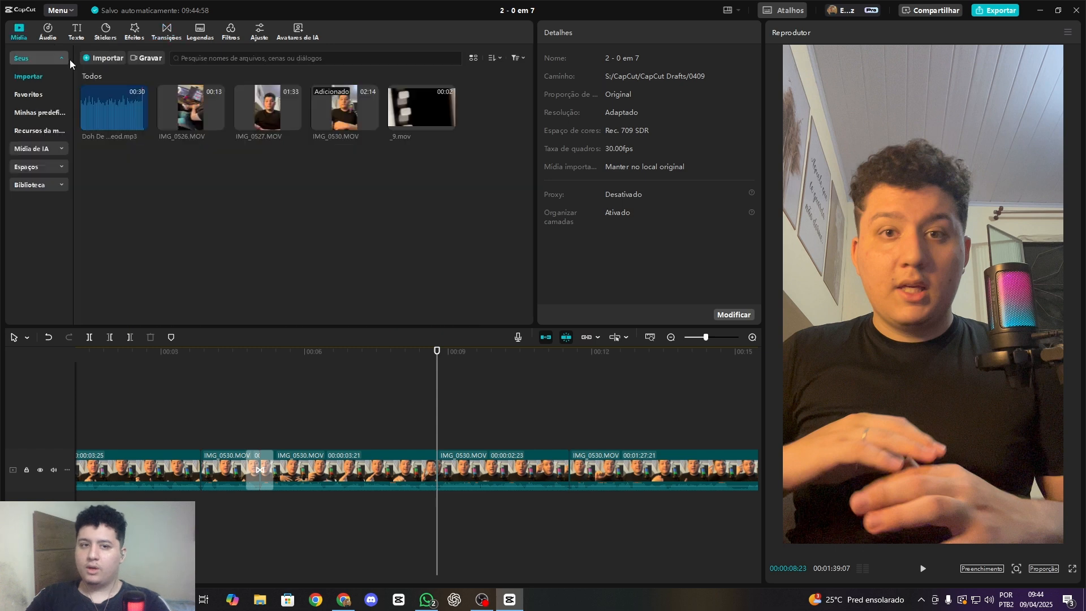
left_click(104, 59)
scroll(157, 142, "down", 5)
double_click(354, 121)
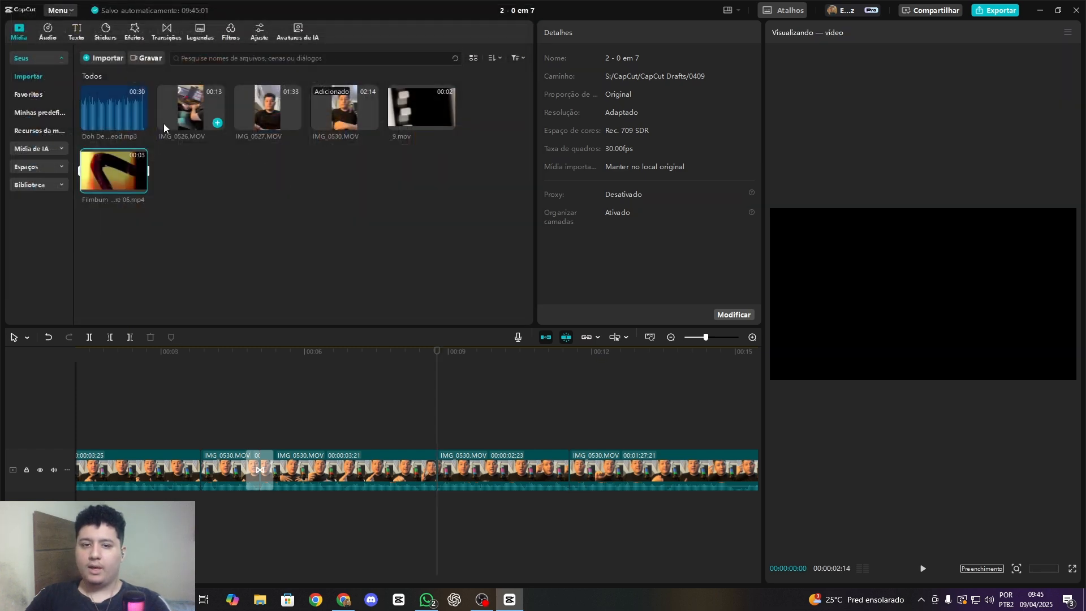
Place the Filmburn clip above the main track, trim it short, and position it over the cut at 00:00:08:23.
left_click_drag(120, 168, 434, 419)
key("w")
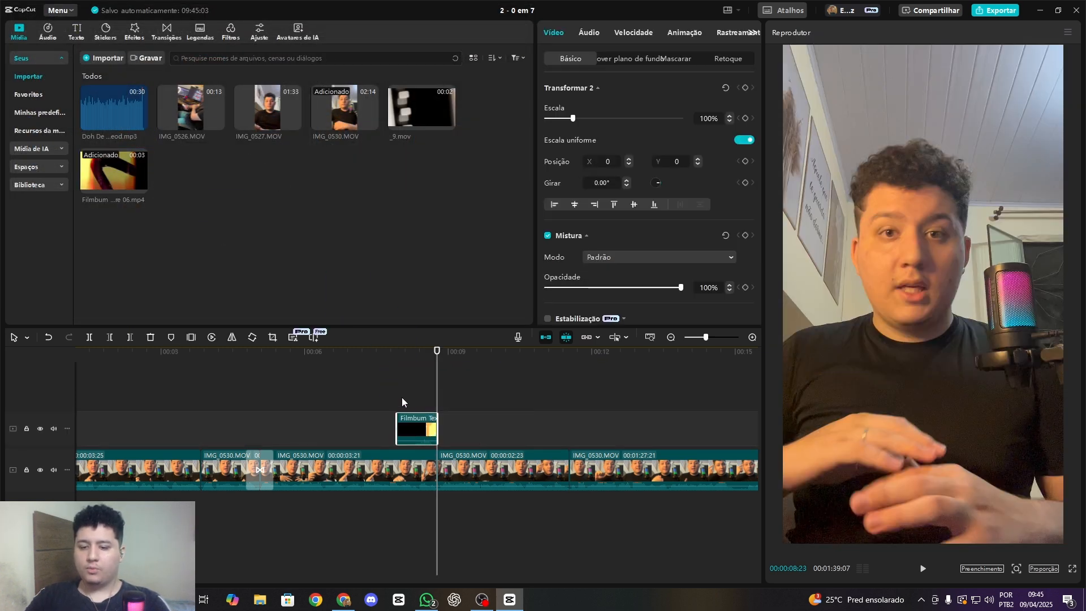
left_click(401, 396)
left_click_drag(406, 419, 424, 419)
left_click(432, 390)
Rotate the Filmburn overlay 90° and scale it to 177% to fill the vertical frame.
left_click(949, 387)
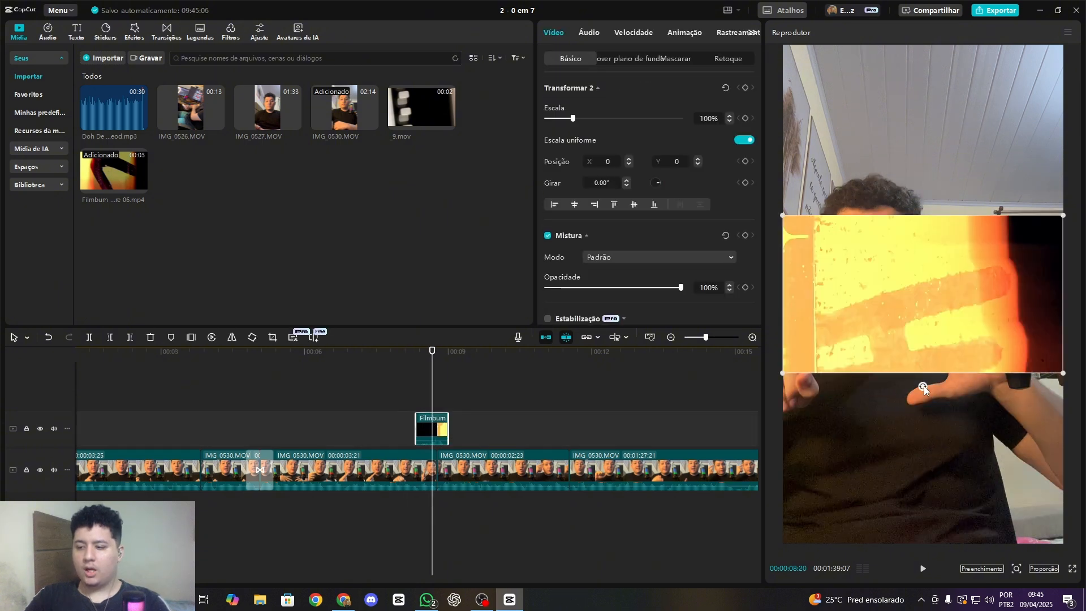
left_click_drag(924, 386, 781, 349)
left_click_drag(844, 438, 615, 513)
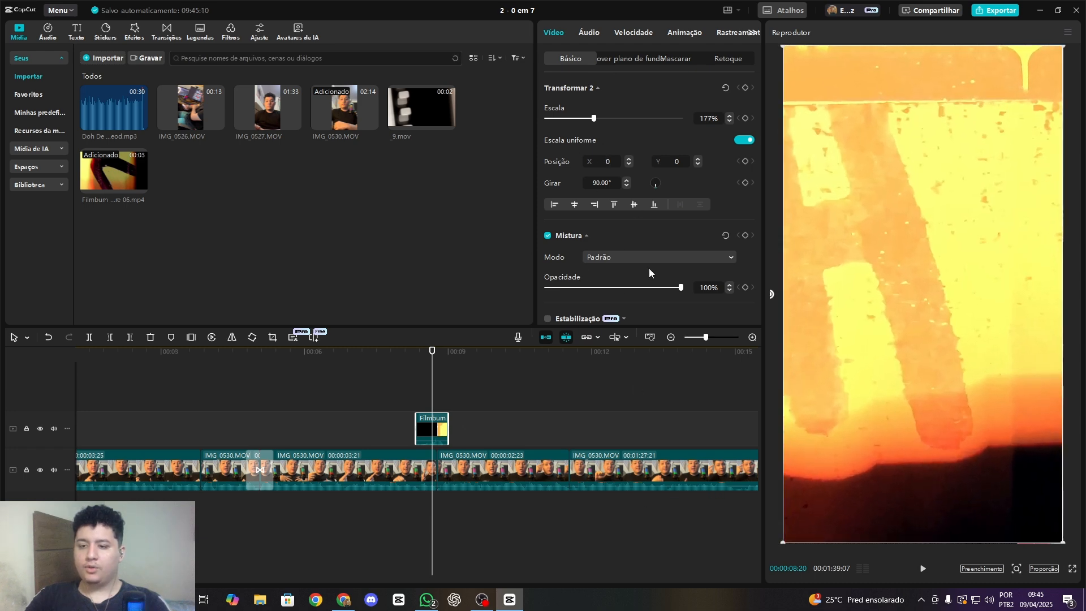
Set the Filmburn overlay's blend mode to Tela.
left_click(586, 236)
left_click(587, 236)
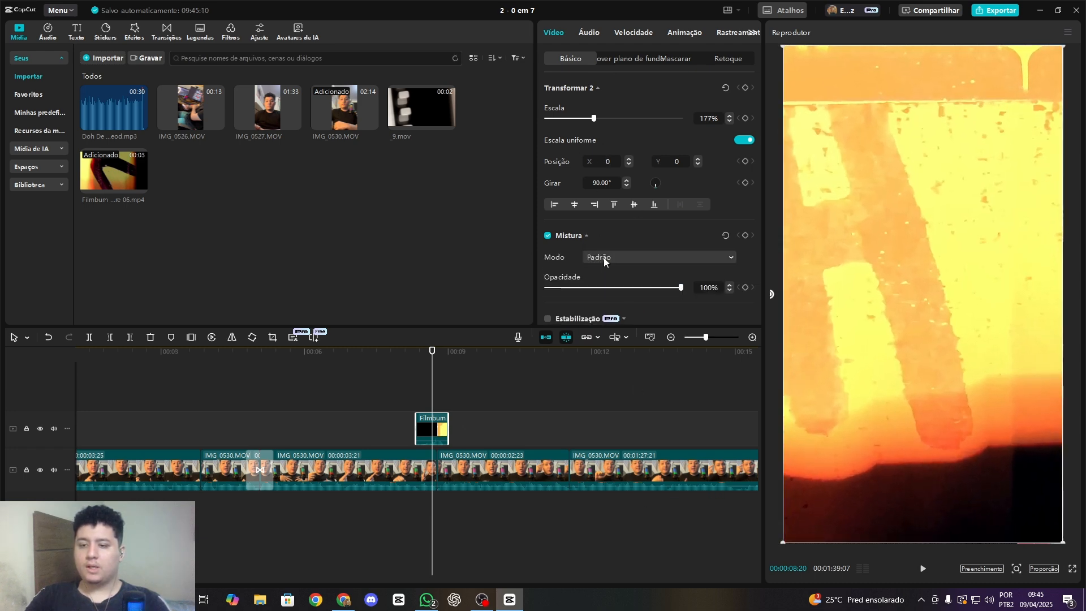
left_click(604, 257)
left_click(615, 312)
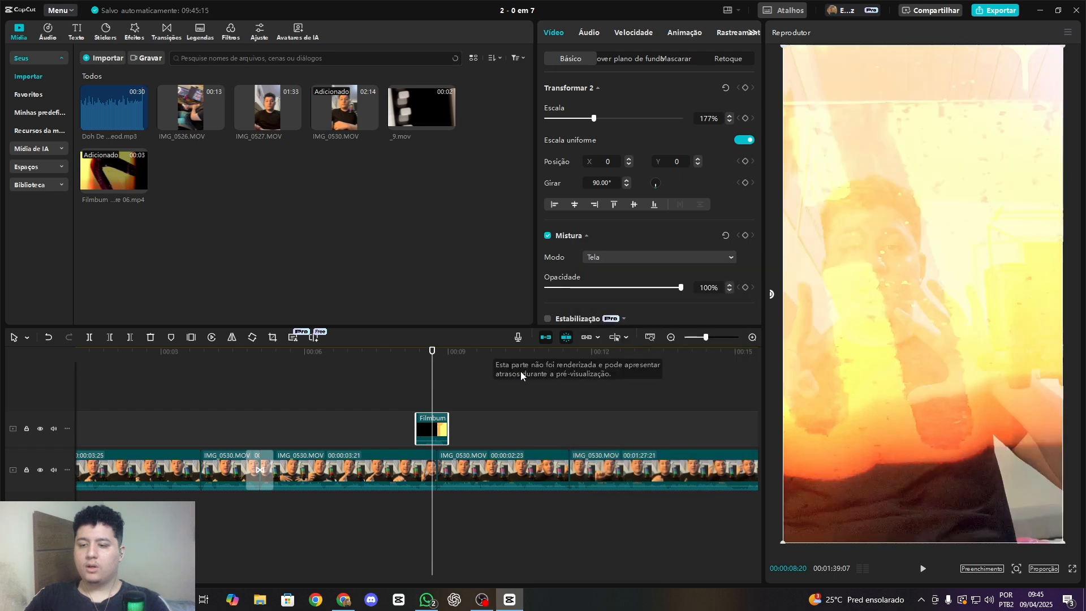
Play back the Filmburn overlay across the cut, and delete it from the timeline.
left_click(403, 402)
key("space")
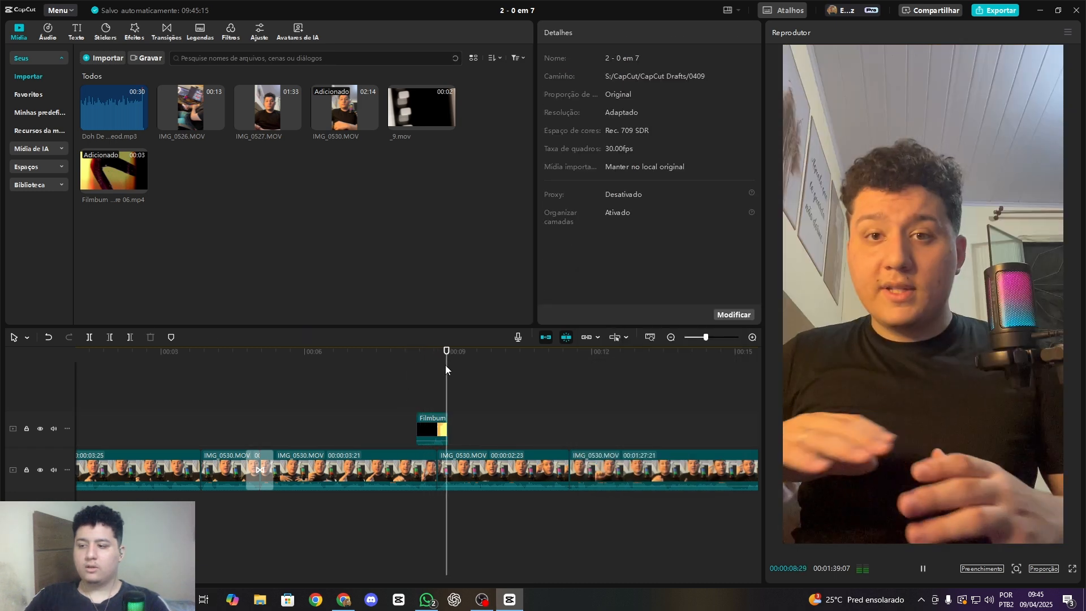
key("space")
left_click(435, 427)
key("Delete")
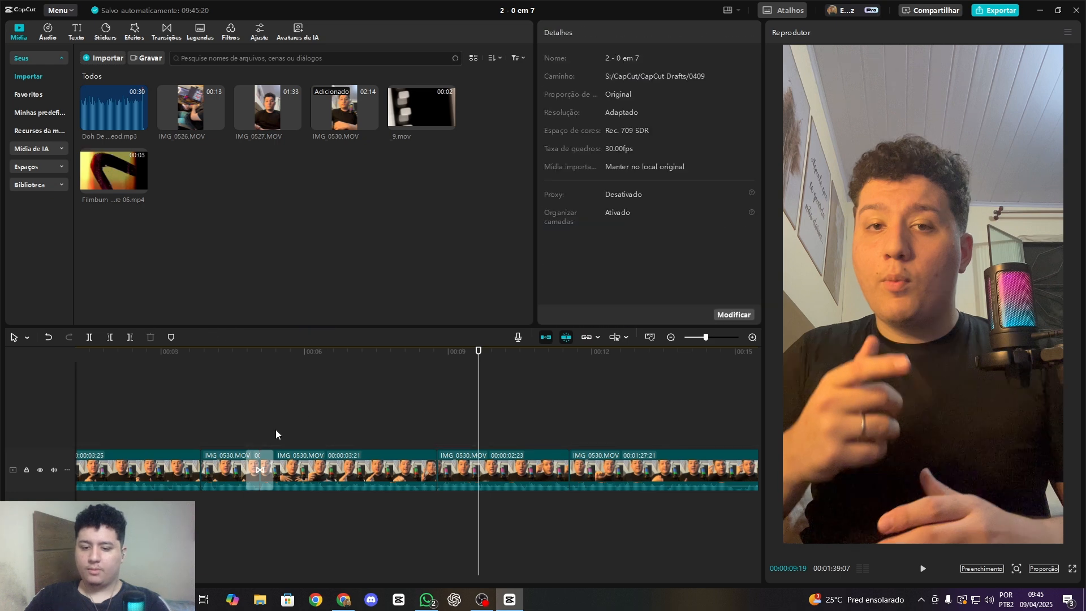
Import the 01 - Gear sound effect from the + usados folder under Sound Effects into the project media.
left_click(265, 463)
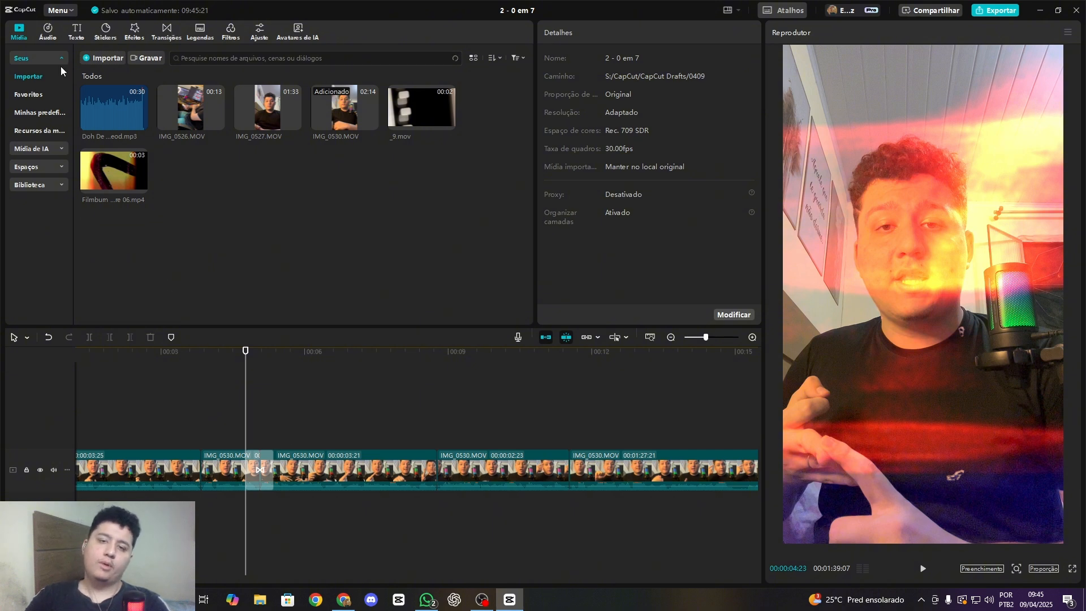
left_click(100, 57)
scroll(51, 141, "up", 3)
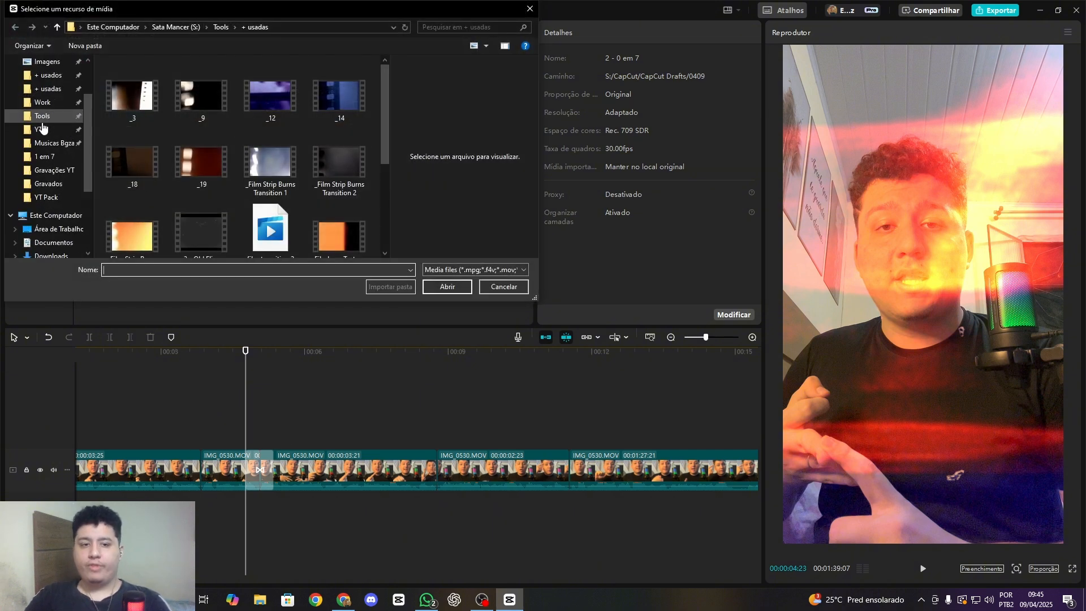
left_click(43, 116)
left_click(343, 116)
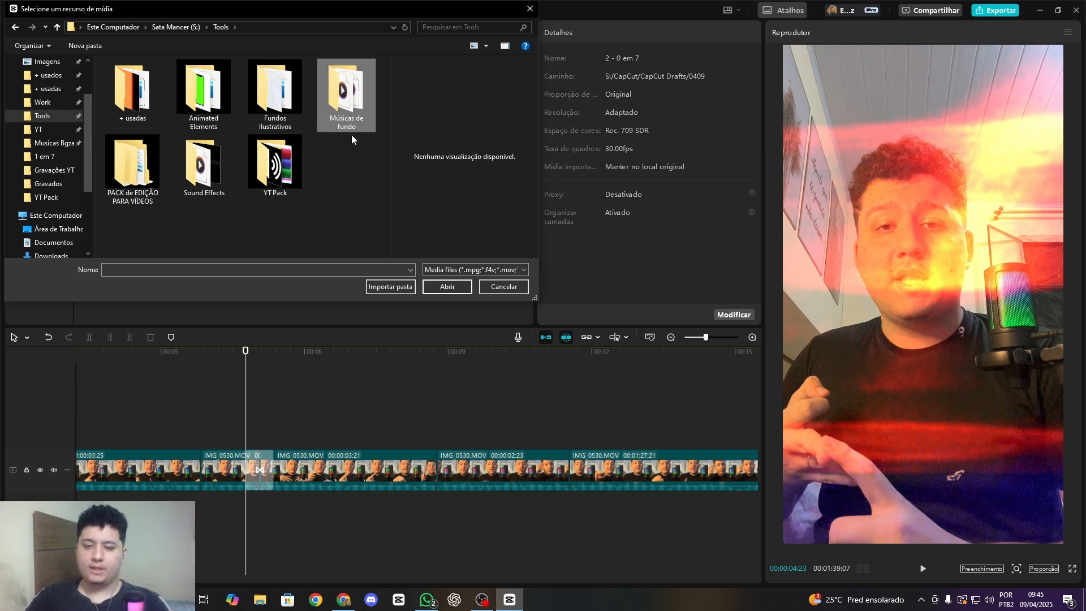
scroll(51, 142, "up", 3)
left_click(51, 115)
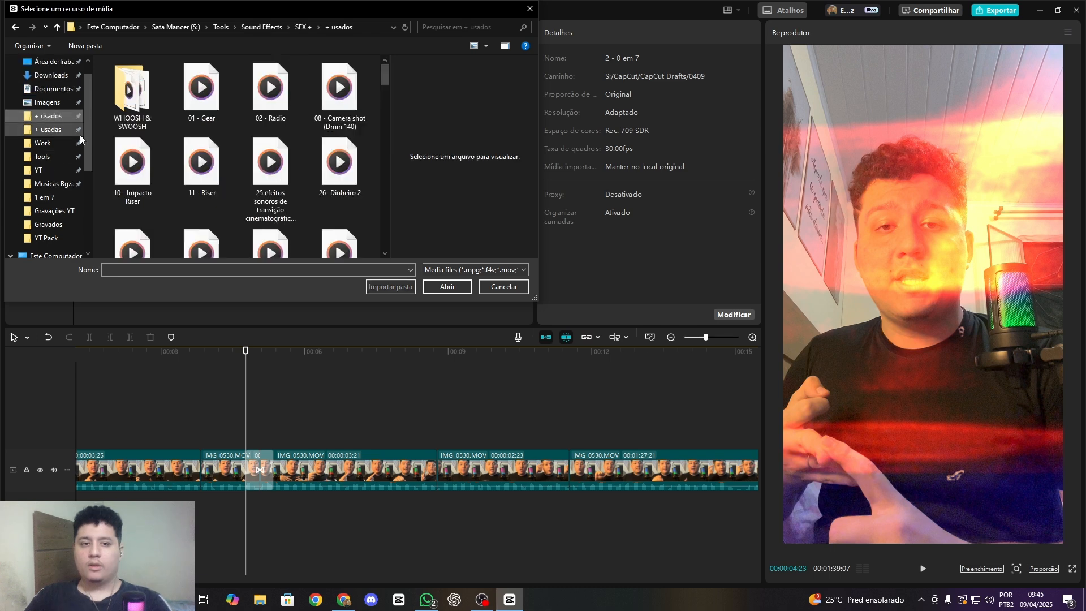
left_click(229, 94)
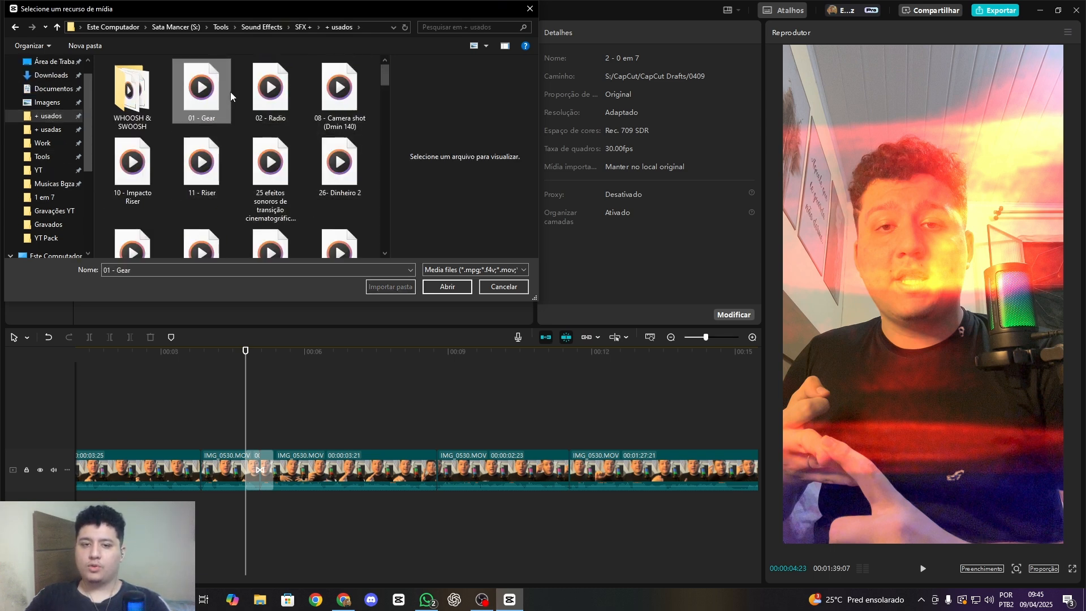
double_click(230, 91)
Place 01 - Gear.wav under the transition, starting at 00:00:04:23, and lower its volume to -6.2 dB.
left_click_drag(187, 179, 249, 504)
scroll(290, 487, "up", 2)
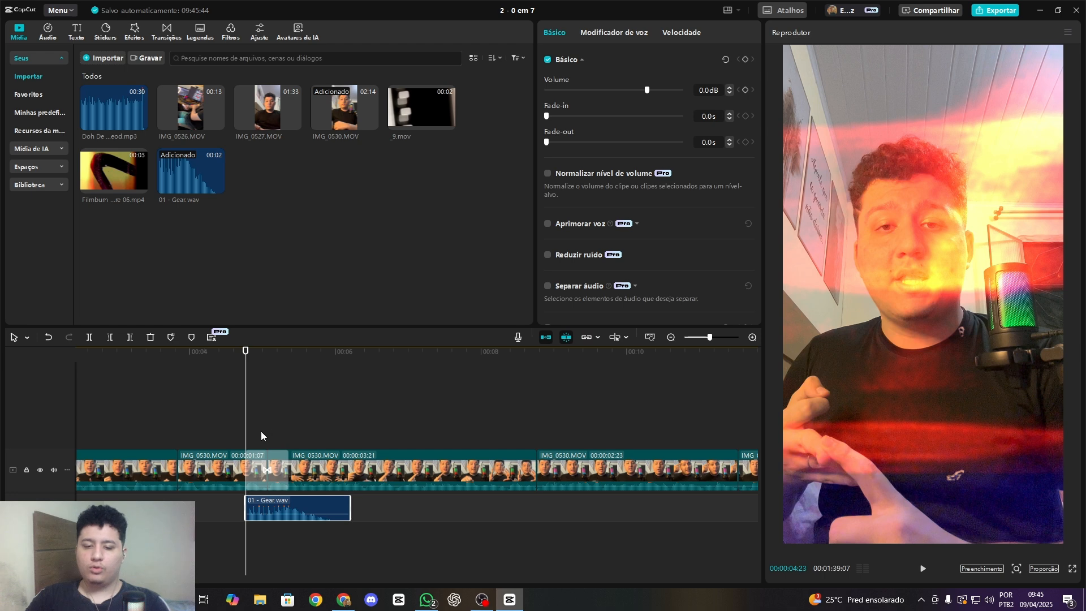
left_click(638, 90)
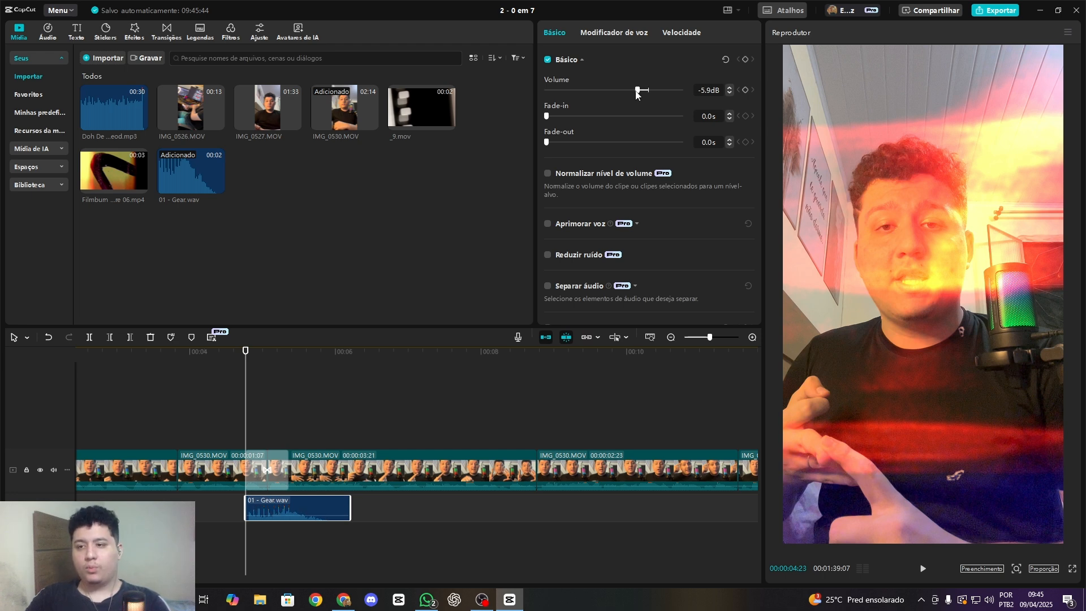
left_click_drag(636, 91, 635, 90)
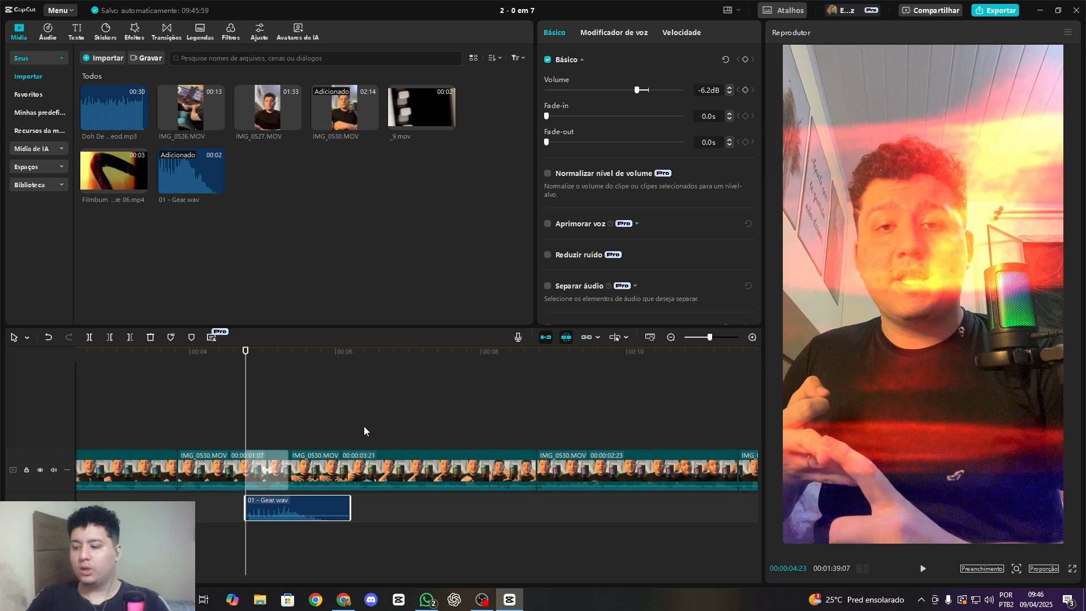
Play the transition with its sound effect from 00:00:03:25, and undo adding 01 - Gear.wav to the timeline.
left_click(179, 420)
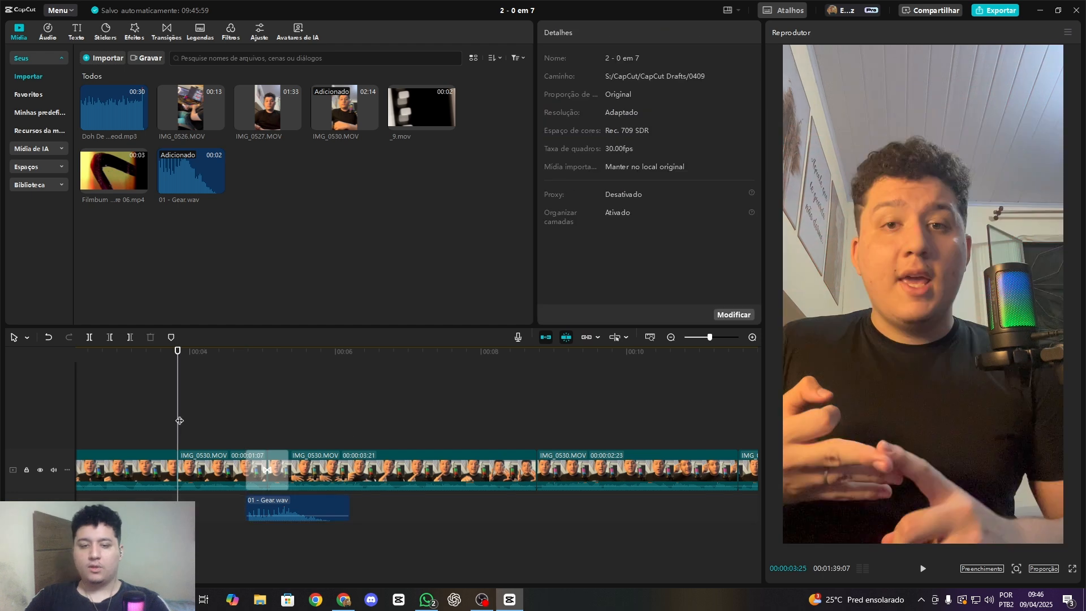
key("space")
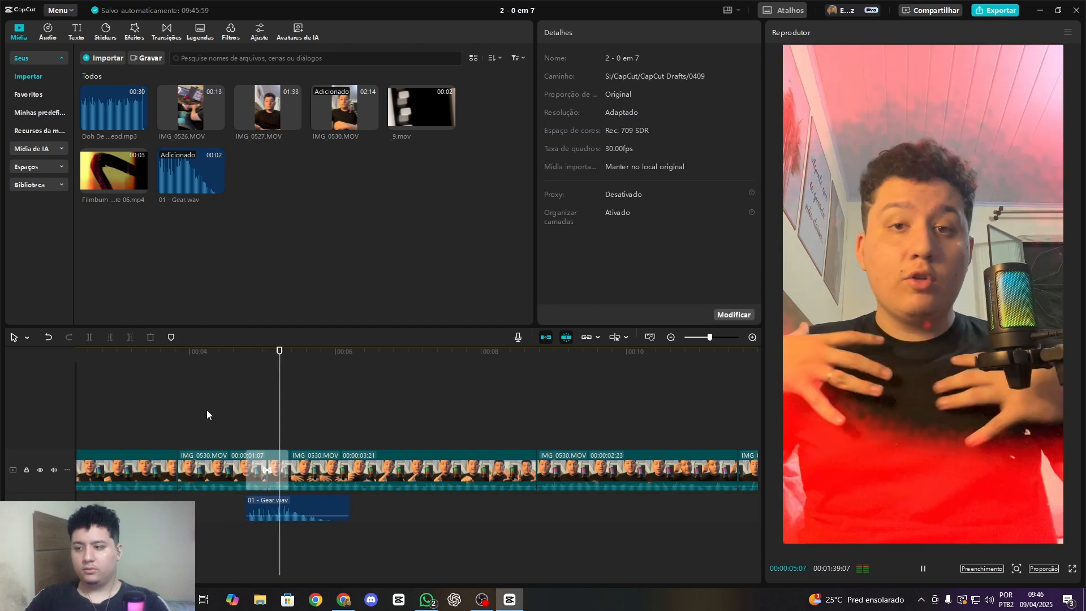
key("ctrl+z")
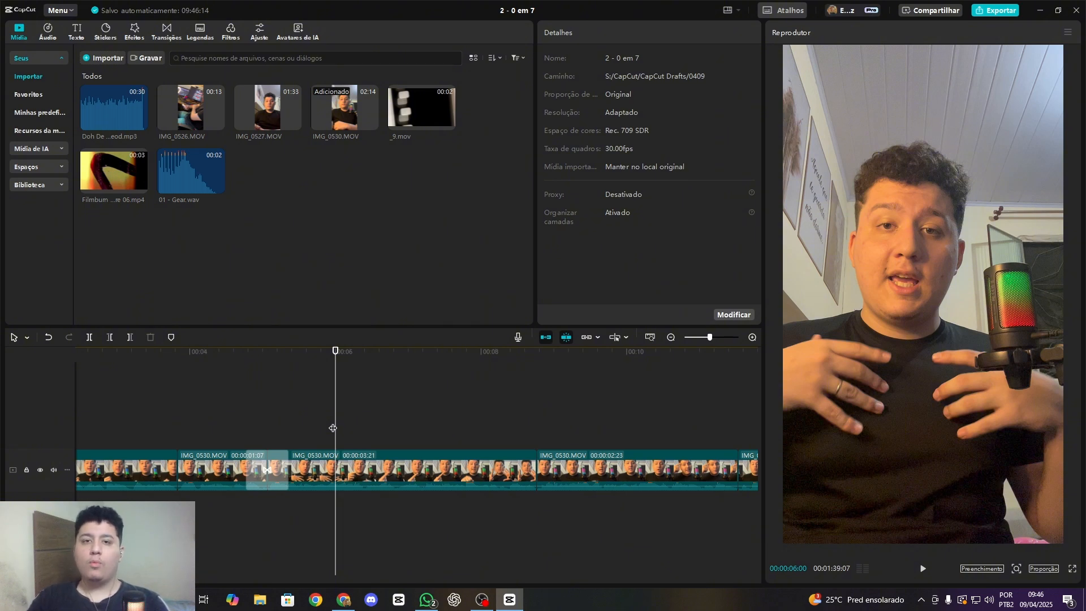
Return to the start of the timeline and slightly enlarge the first IMG_0530.MOV clip, trying a scale of 108%.
key("Home")
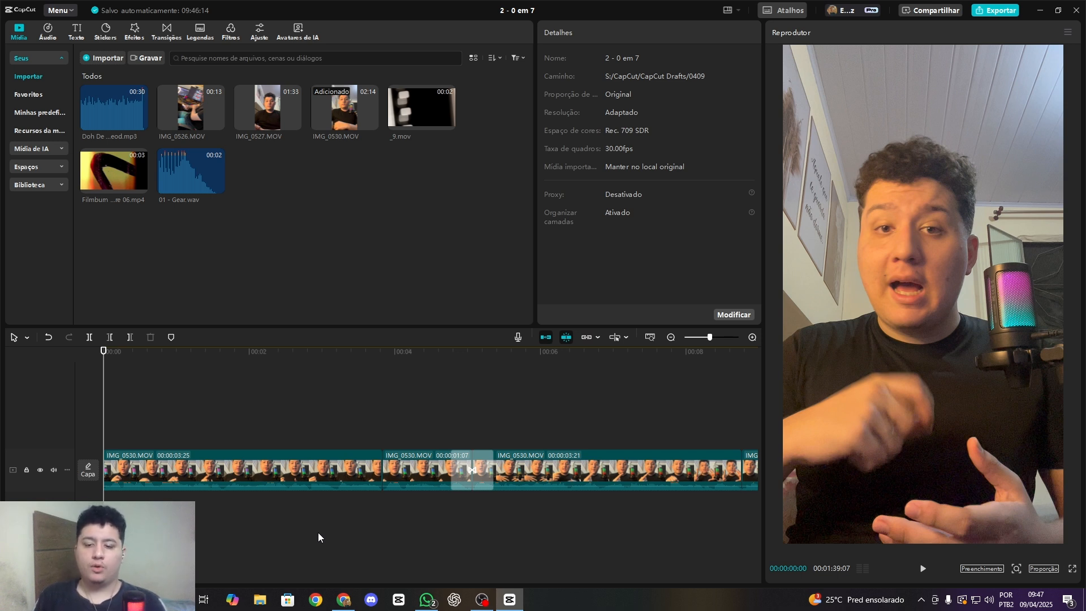
left_click(318, 458)
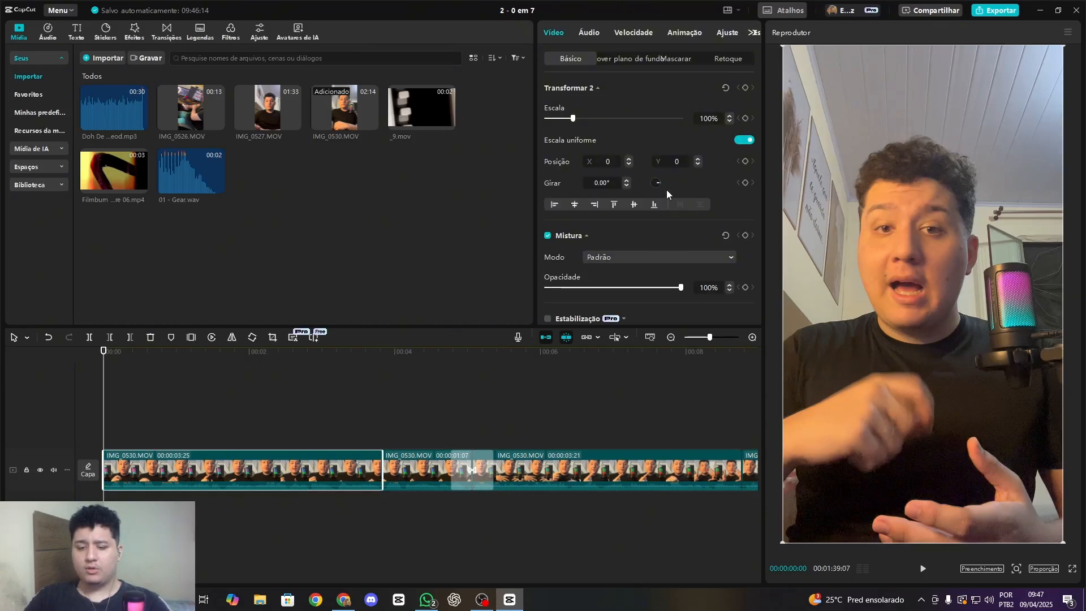
mouse_move(573, 118)
left_mouse_down()
mouse_move(557, 120)
mouse_move(575, 121)
left_mouse_up()
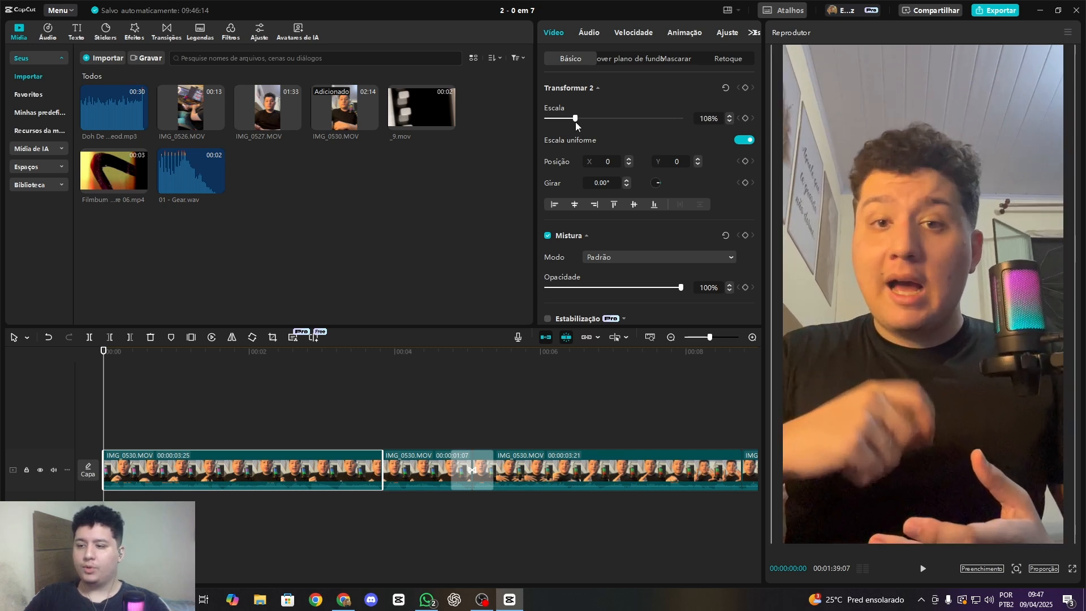
Set the first clip's audio fade-in and fade-out to 1.9 s each, keep the volume at 0.0 dB, and play it.
left_click(588, 37)
left_click_drag(644, 118, 647, 118)
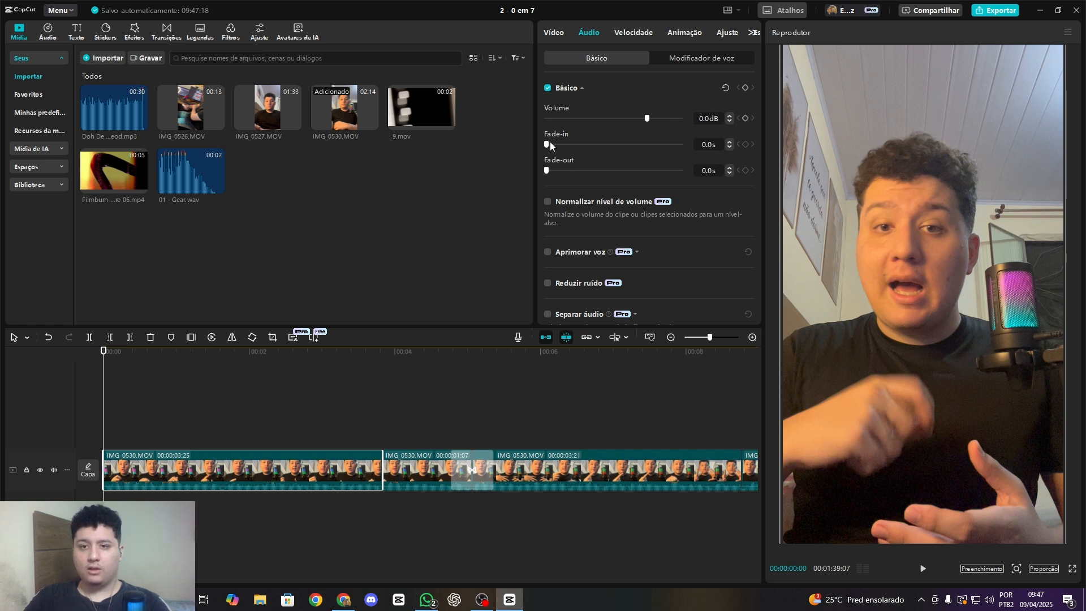
left_click_drag(550, 143, 612, 172)
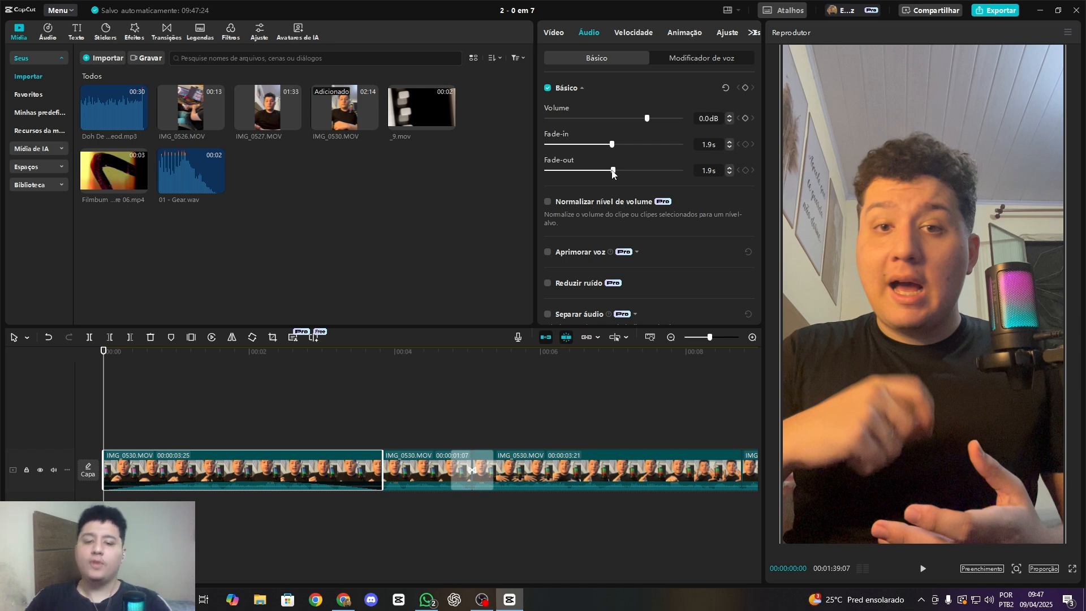
key("space")
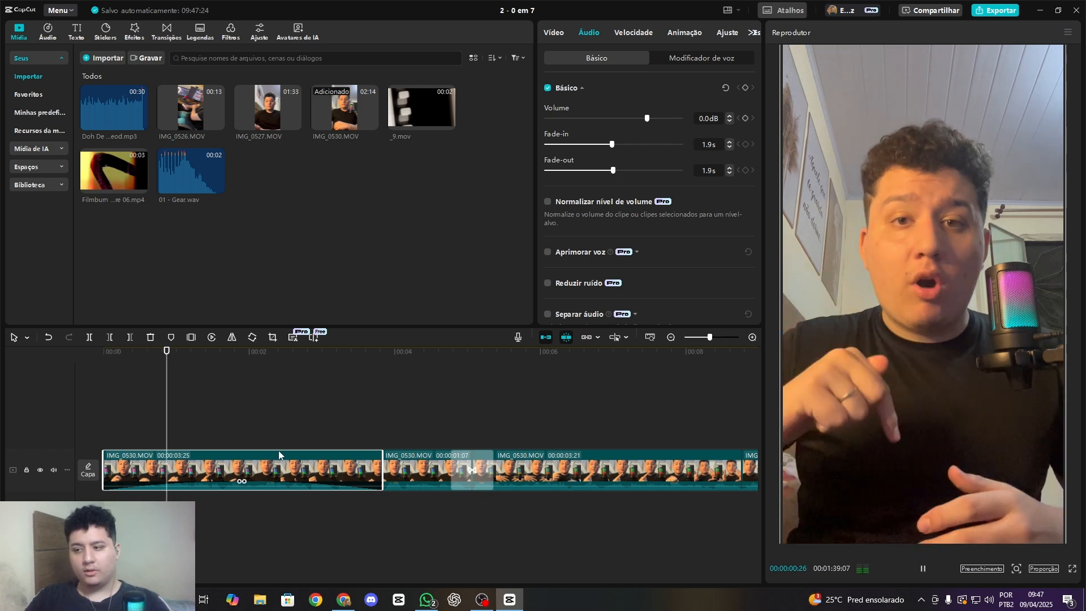
Undo the first clip's audio fade-in and fade-out, return to the timeline start, and review the clip's basic audio options.
key("space")
left_click(266, 408)
key("space")
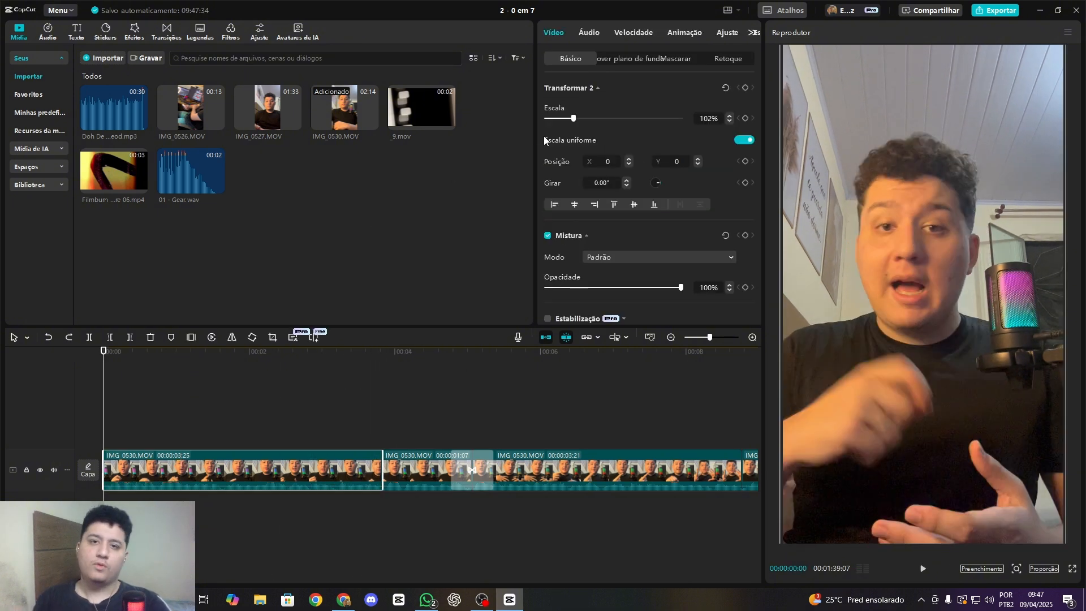
left_click(589, 33)
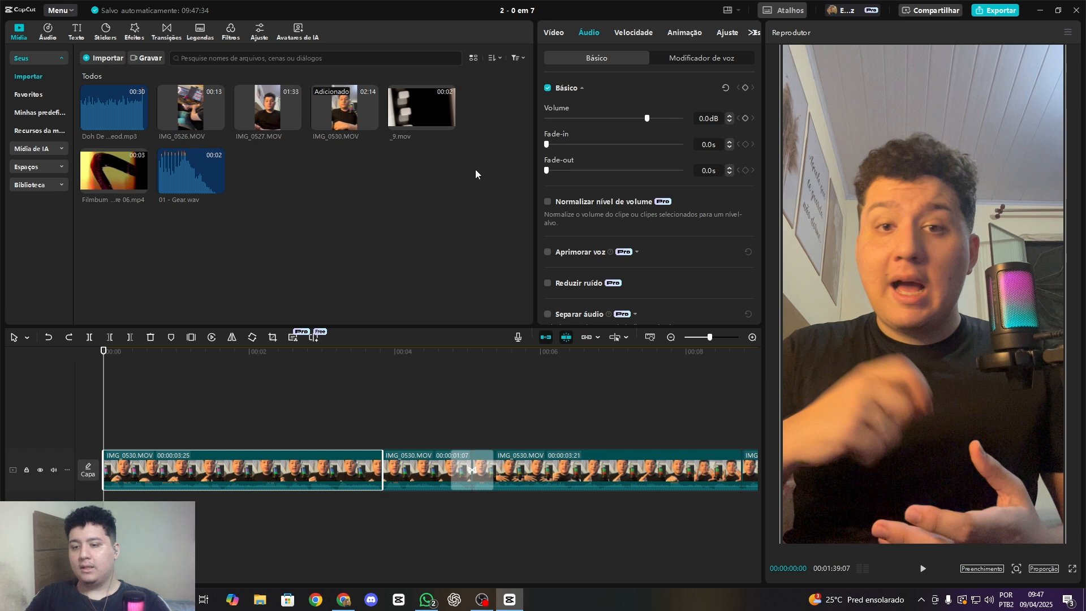
scroll(605, 193, "down", 1)
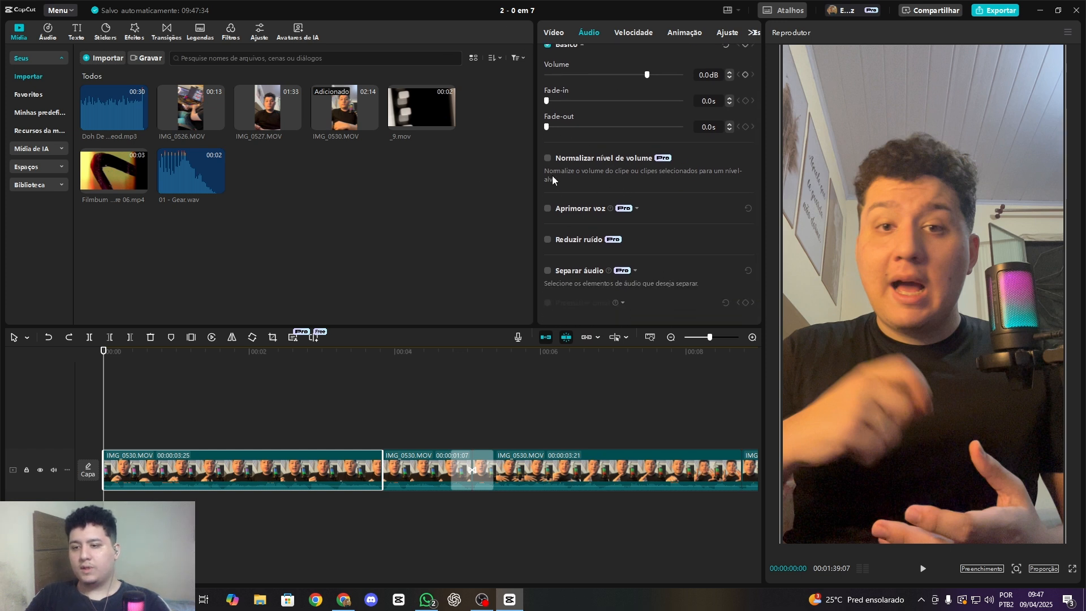
scroll(582, 188, "up", 1)
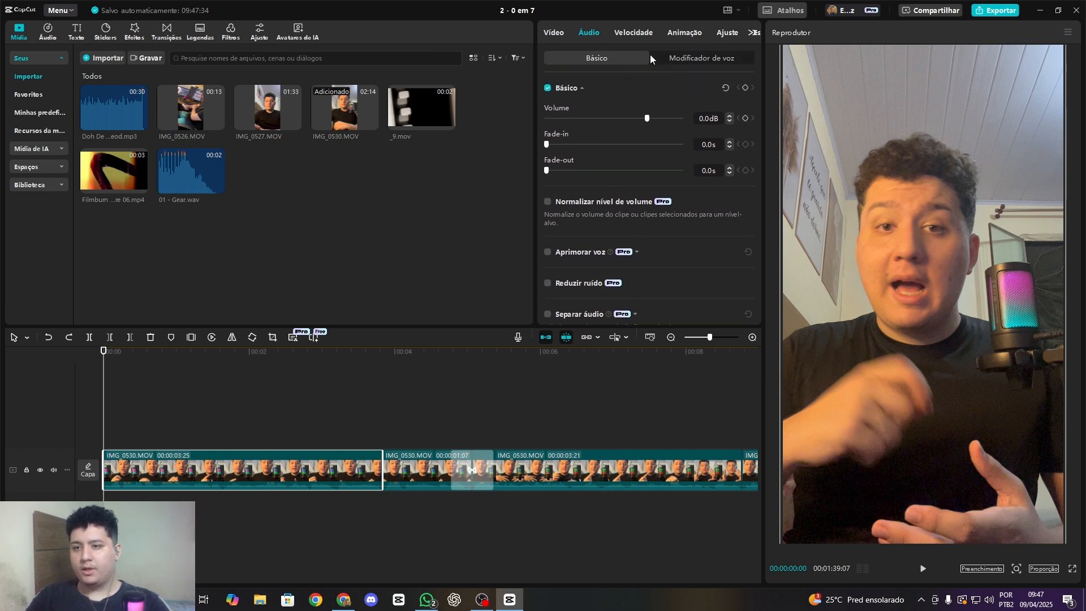
Try the Alto and Baixo voice filters on the first clip, and restore its voice to Original.
left_click(685, 58)
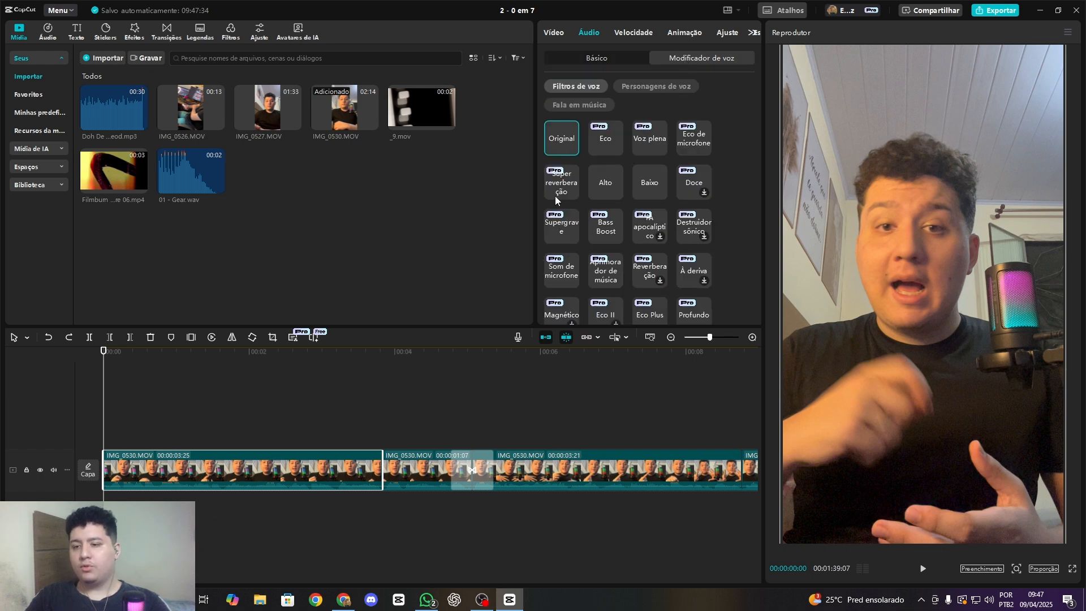
left_click(610, 186)
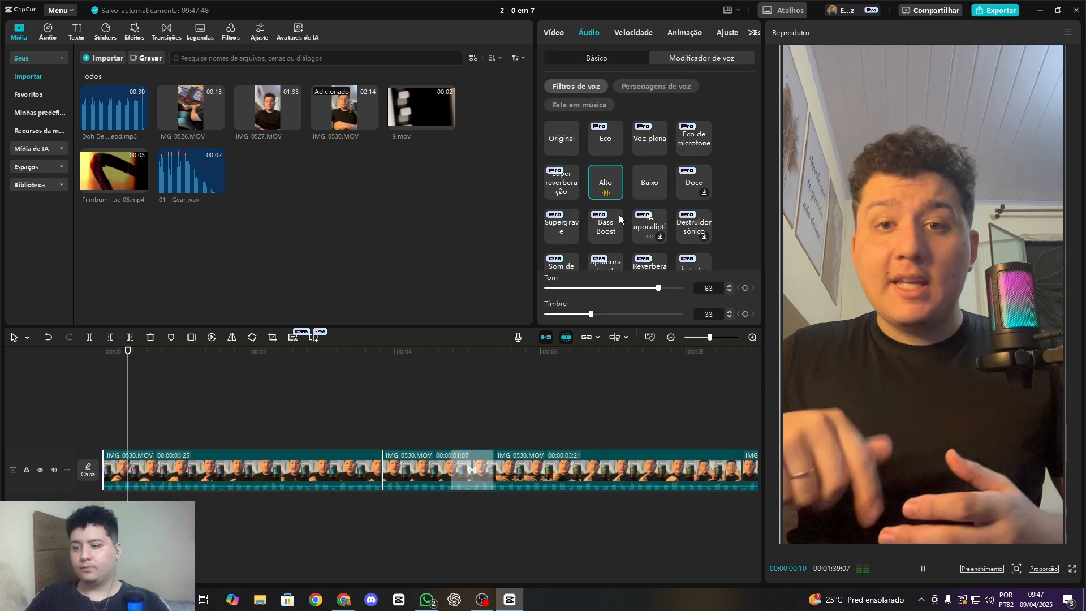
left_click(638, 189)
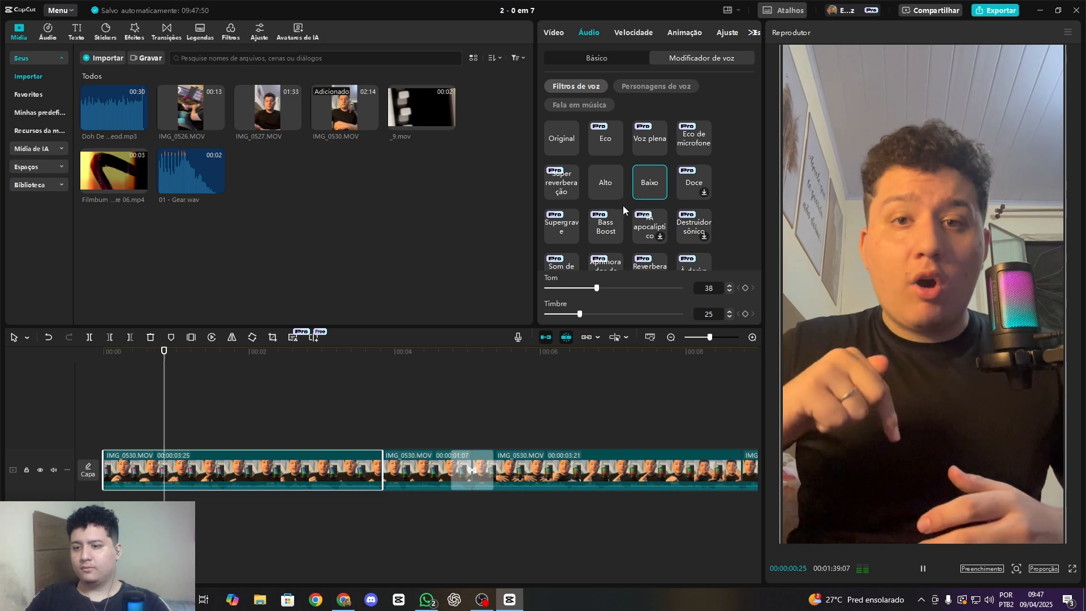
left_click(591, 58)
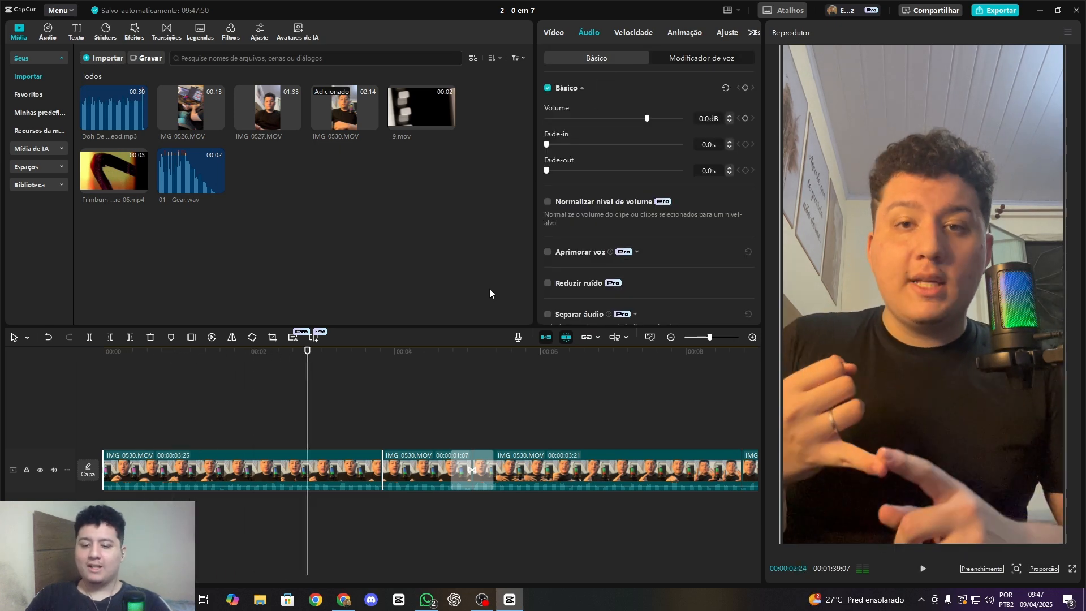
left_click(669, 59)
left_click(573, 139)
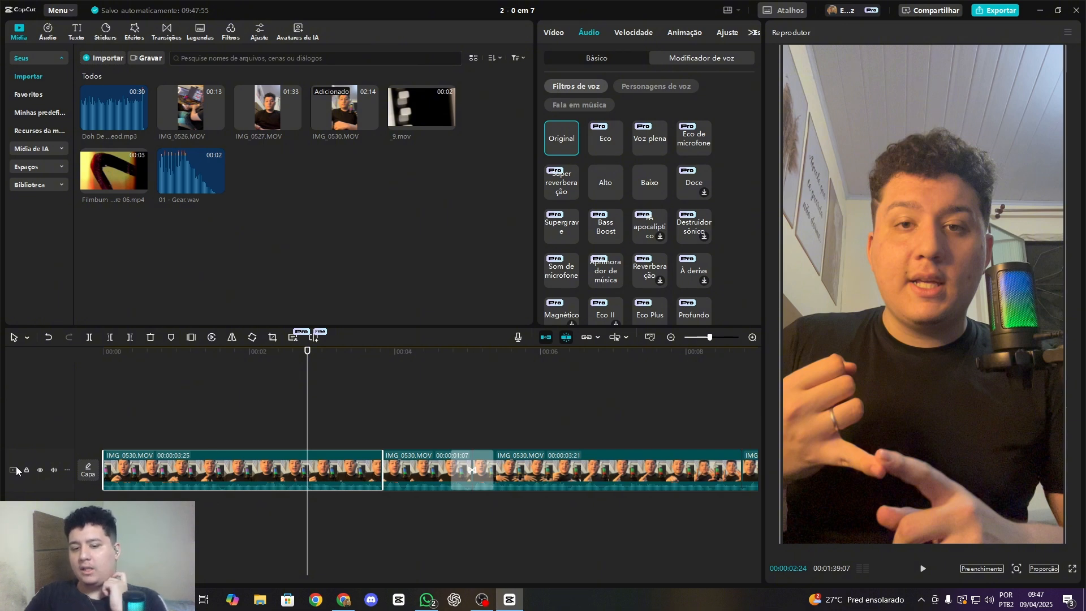
Try the first clip's speed at 33.58x and at 0.10x, and play the slowed-down version.
left_click(644, 37)
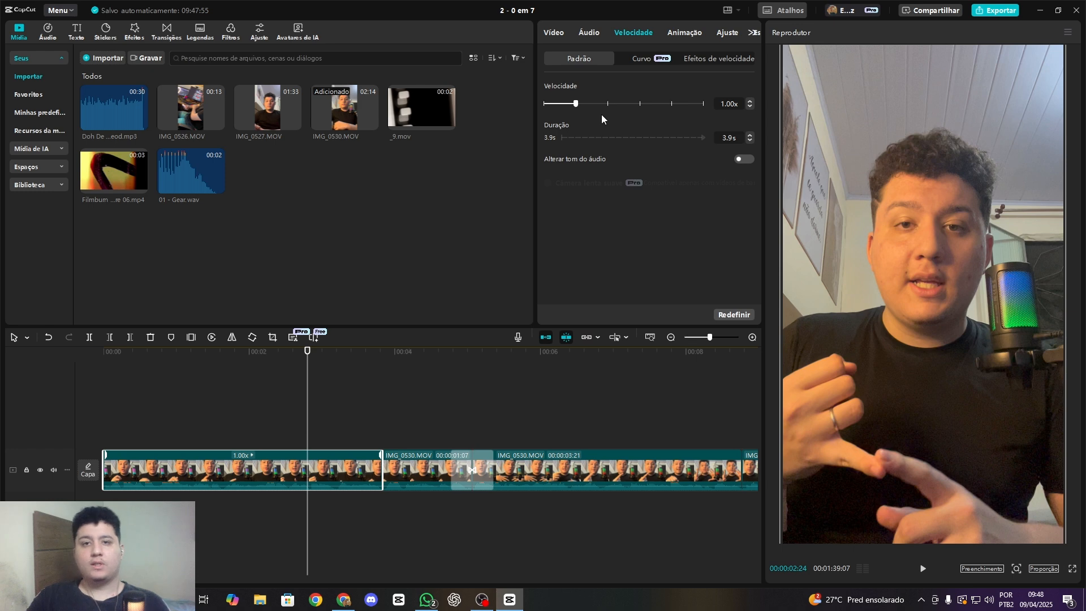
left_click_drag(609, 107, 702, 104)
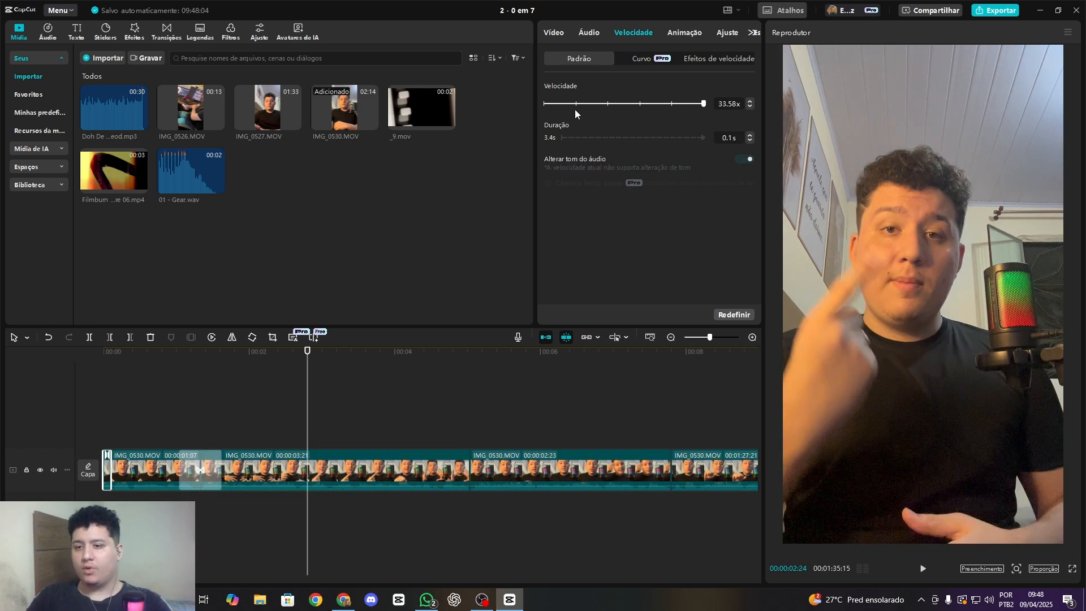
left_click_drag(575, 110, 434, 99)
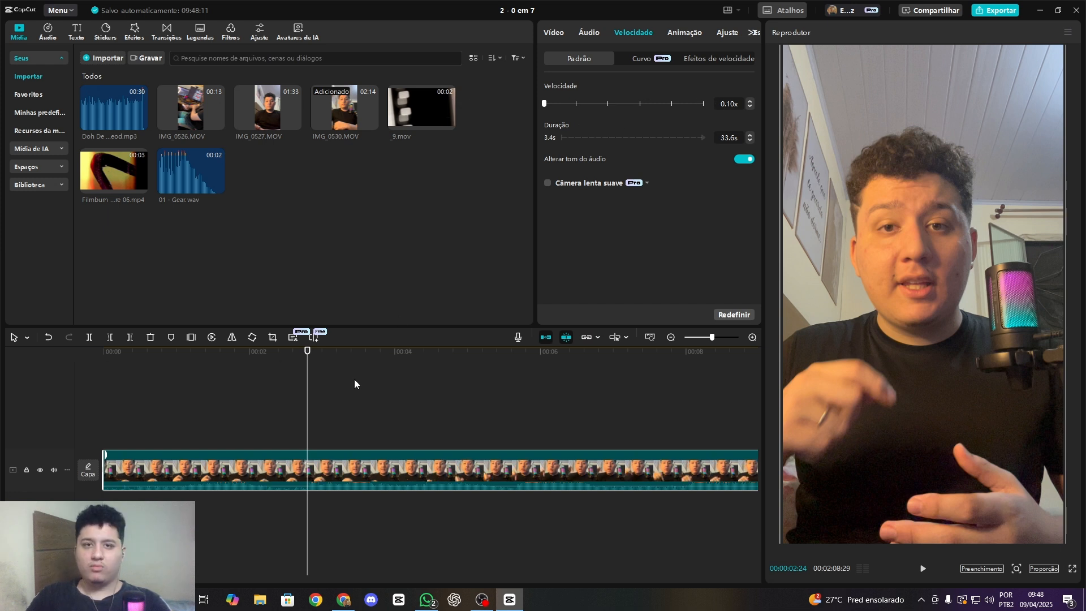
key("space")
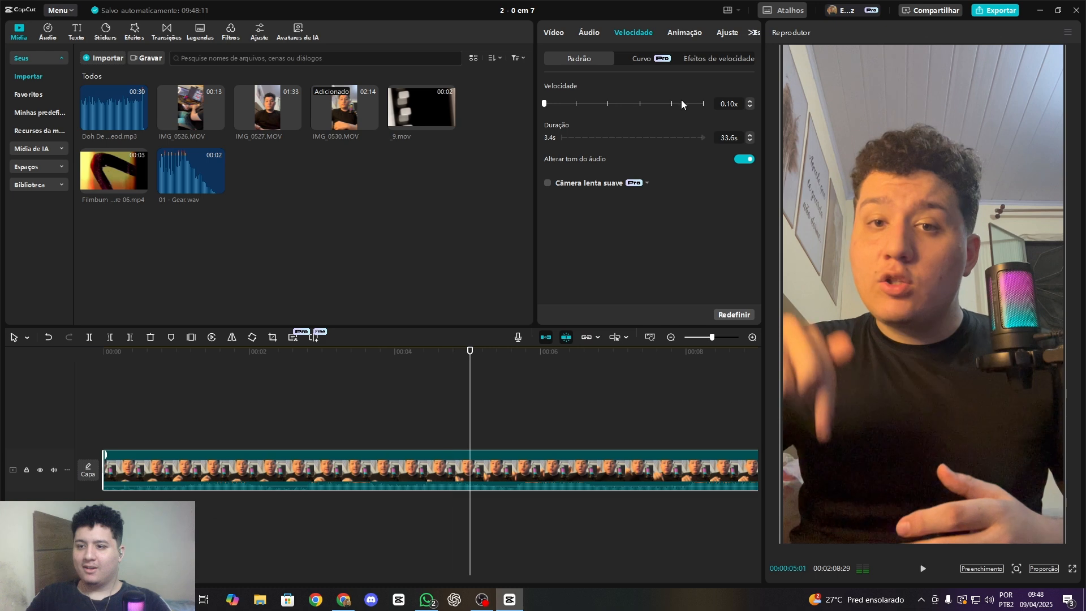
Speed the first clip up to 33.57x, and bring its speed back to 1.00x.
left_click(699, 137)
left_click(94, 432)
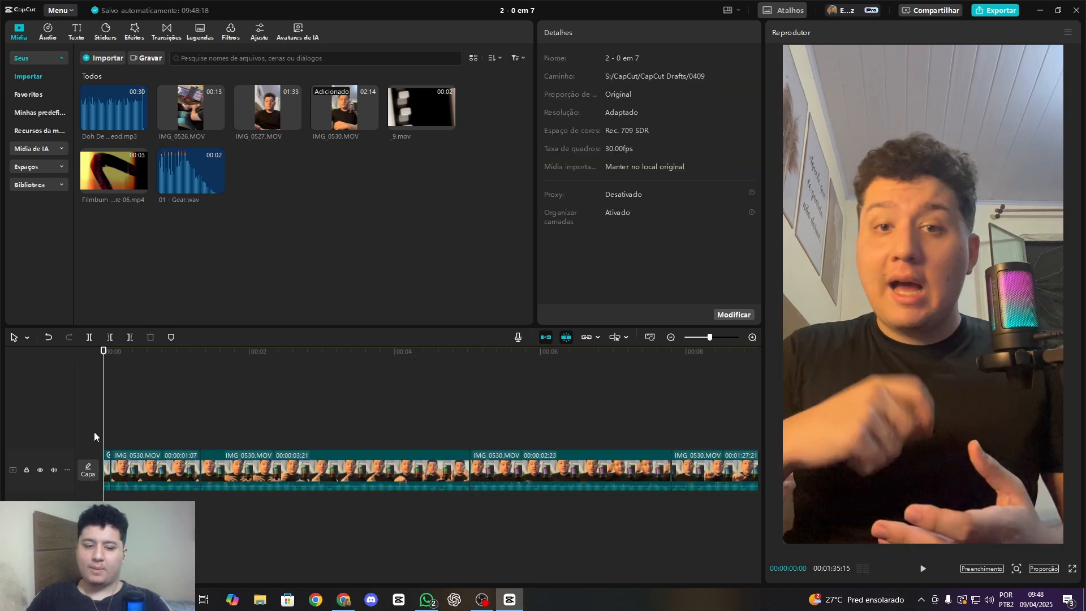
left_click(131, 463)
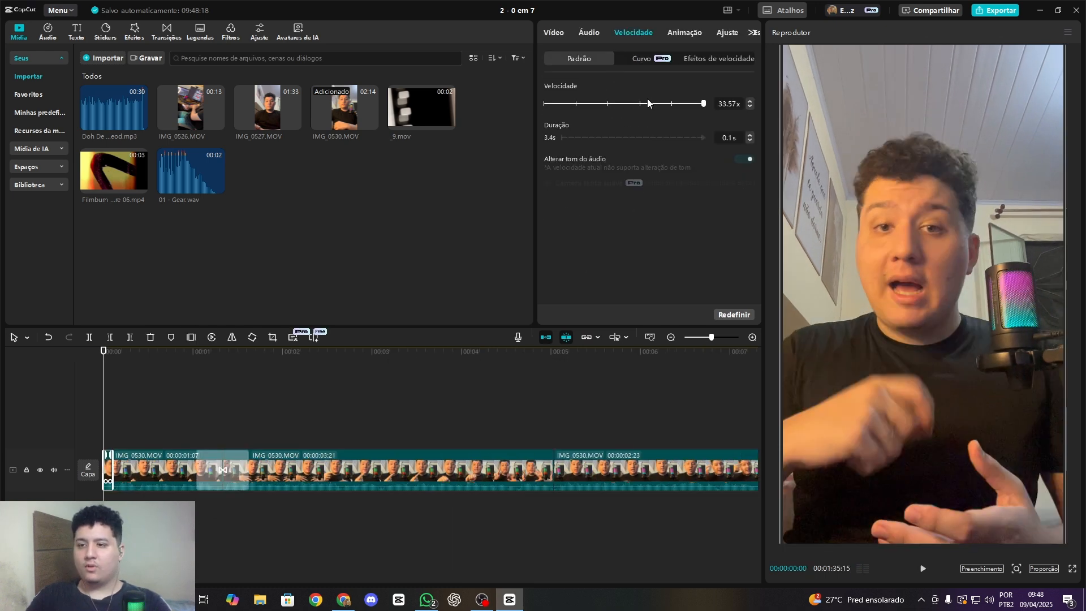
left_click_drag(650, 103, 578, 104)
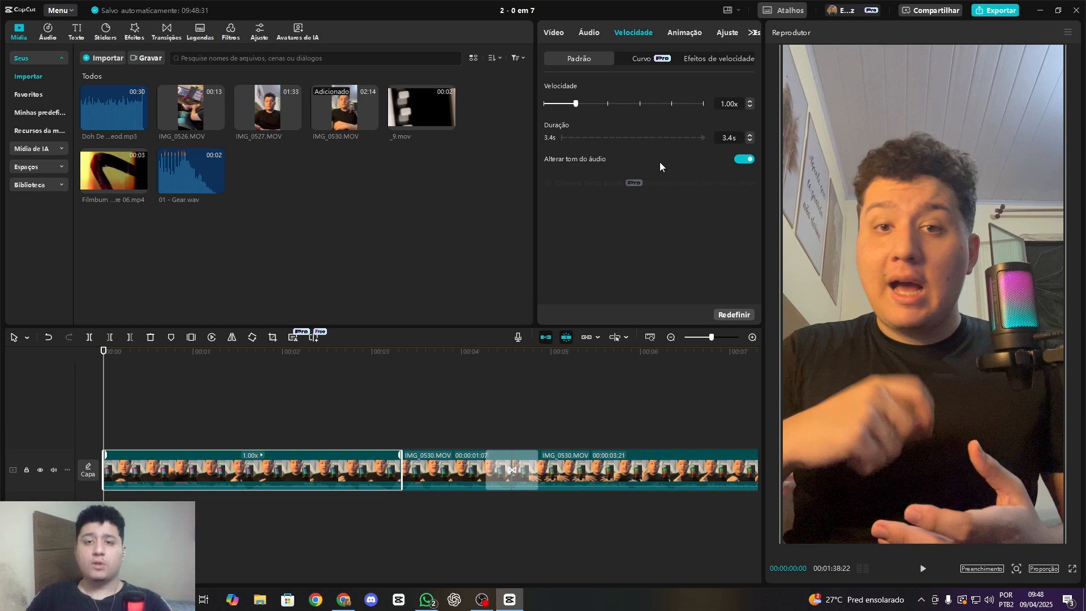
Try the first clip at 2.00x speed with Alterar tom do áudio turned off, playing it from the start.
left_click_drag(575, 104, 608, 104)
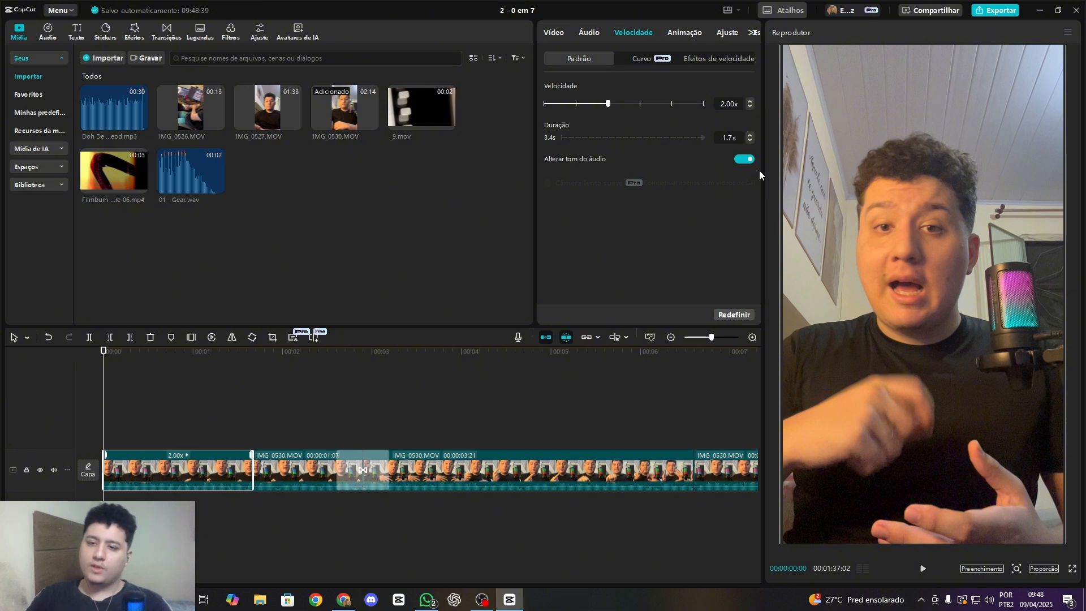
key("space")
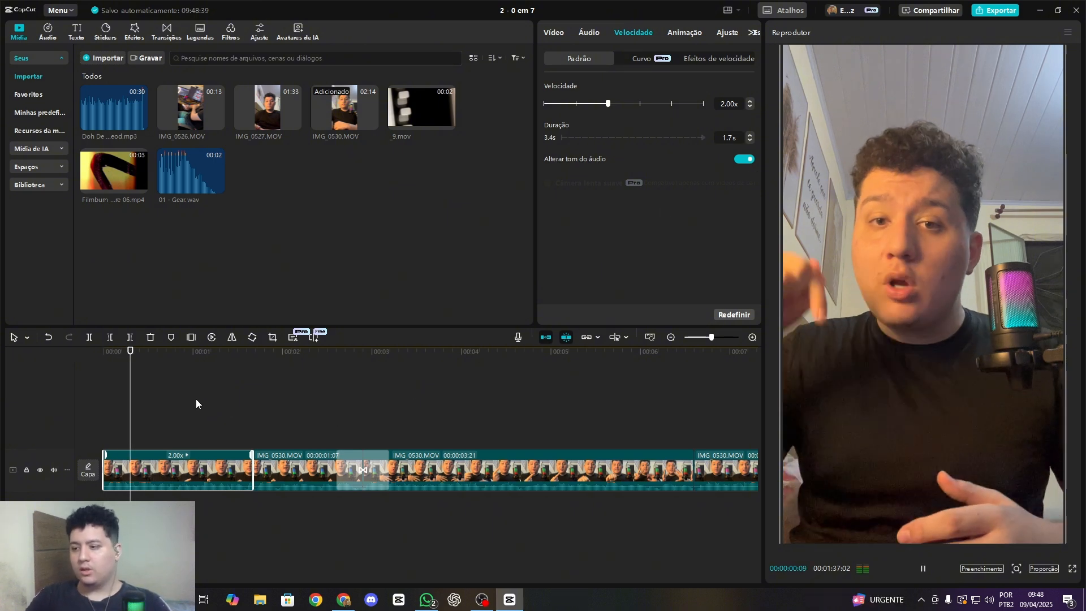
left_click(743, 159)
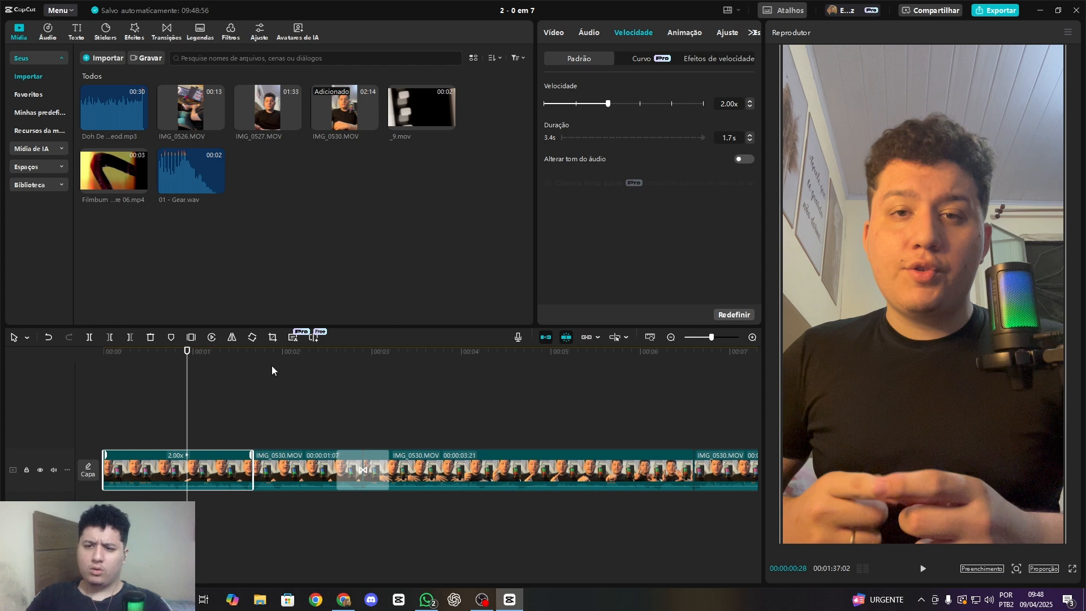
left_click_drag(187, 399, 102, 432)
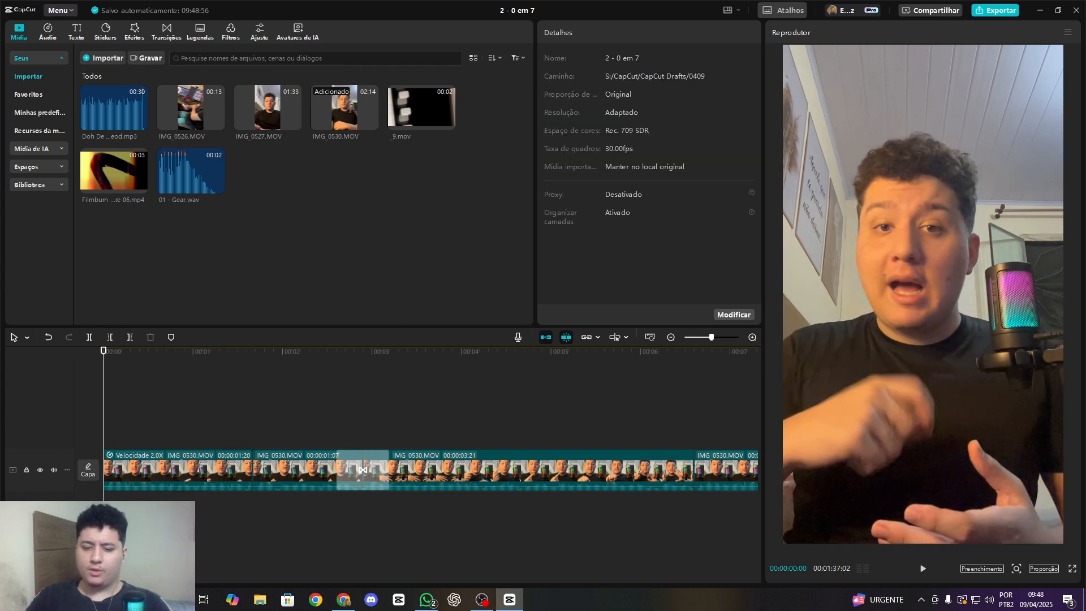
key("space")
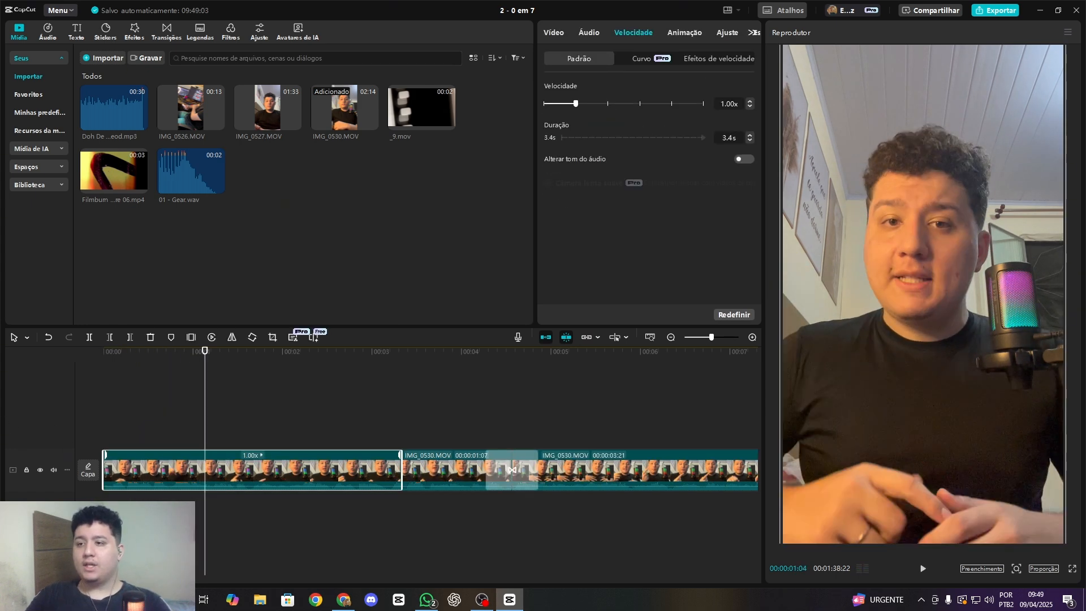
Examine the first clip's basic color adjustments, including HDR conversion, LUT, color and lightness settings.
left_click(727, 33)
scroll(648, 165, "down", 5)
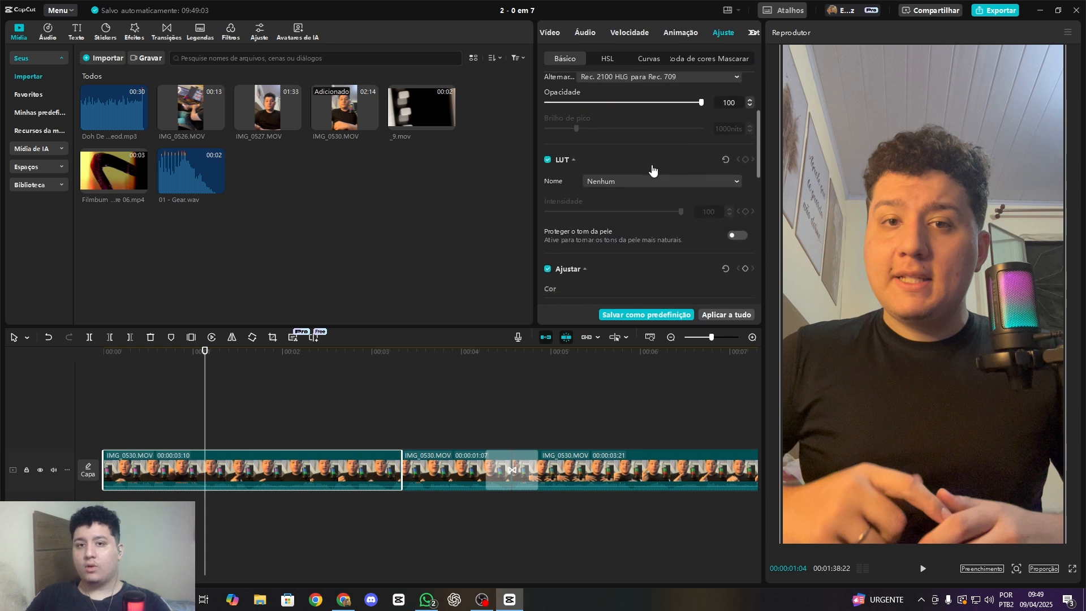
scroll(659, 158, "down", 3)
scroll(673, 155, "up", 3)
scroll(681, 153, "down", 2)
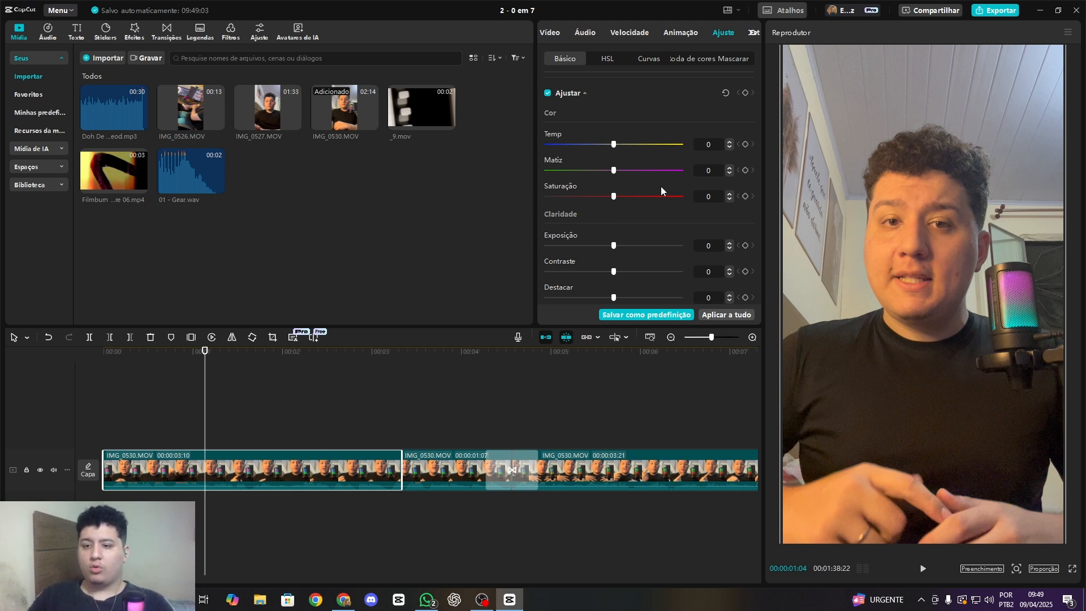
scroll(624, 179, "down", 1)
scroll(633, 183, "up", 2)
scroll(633, 178, "down", 2)
Try a saturation of -50 on the first clip, and reset it to 0.
mouse_move(614, 177)
left_mouse_down()
mouse_move(654, 181)
mouse_move(613, 182)
left_mouse_up()
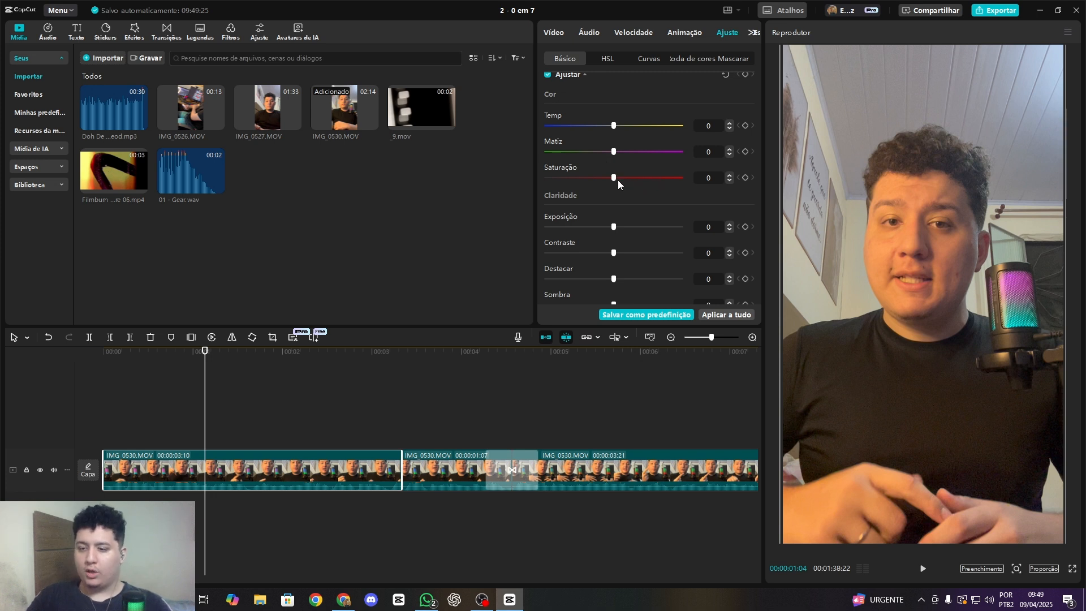
left_click_drag(614, 182, 537, 190)
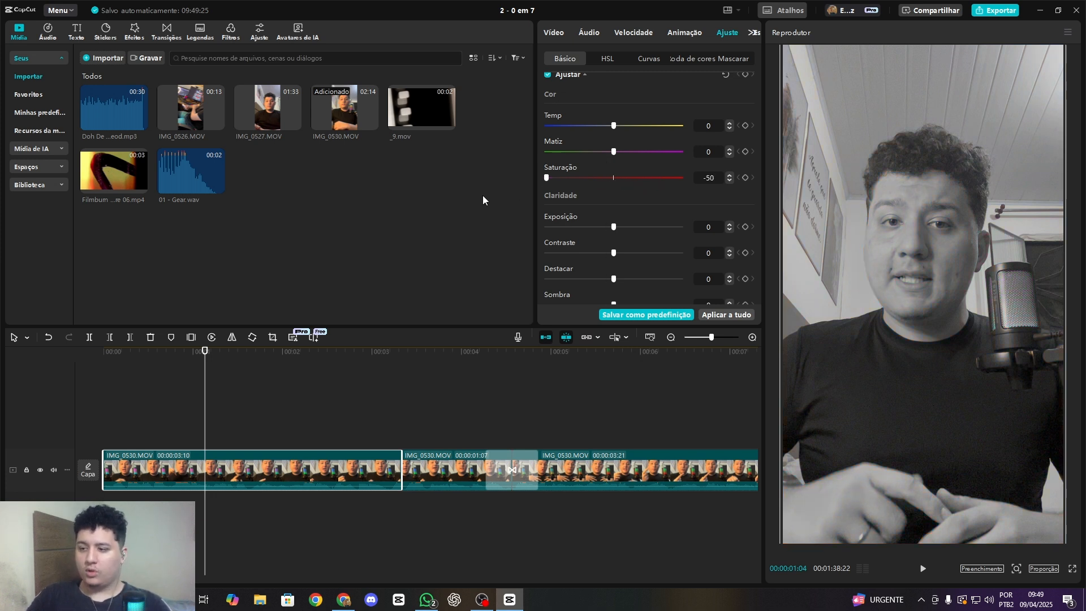
left_click_drag(613, 177, 614, 210)
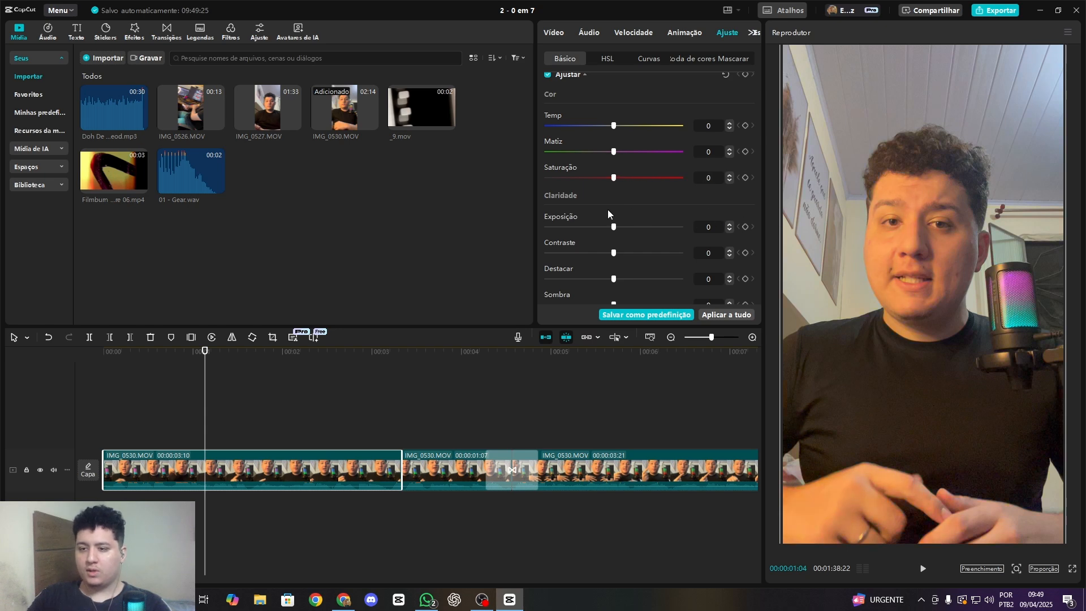
scroll(605, 198, "down", 2)
mouse_move(614, 145)
left_mouse_down()
mouse_move(680, 149)
mouse_move(599, 148)
mouse_move(628, 143)
mouse_move(652, 149)
mouse_move(607, 153)
left_mouse_up()
Examine the first clip's remaining adjustments: effects, HSL, curves, color wheels, masks and the AI stylization category.
scroll(629, 141, "down", 1)
scroll(615, 153, "down", 4)
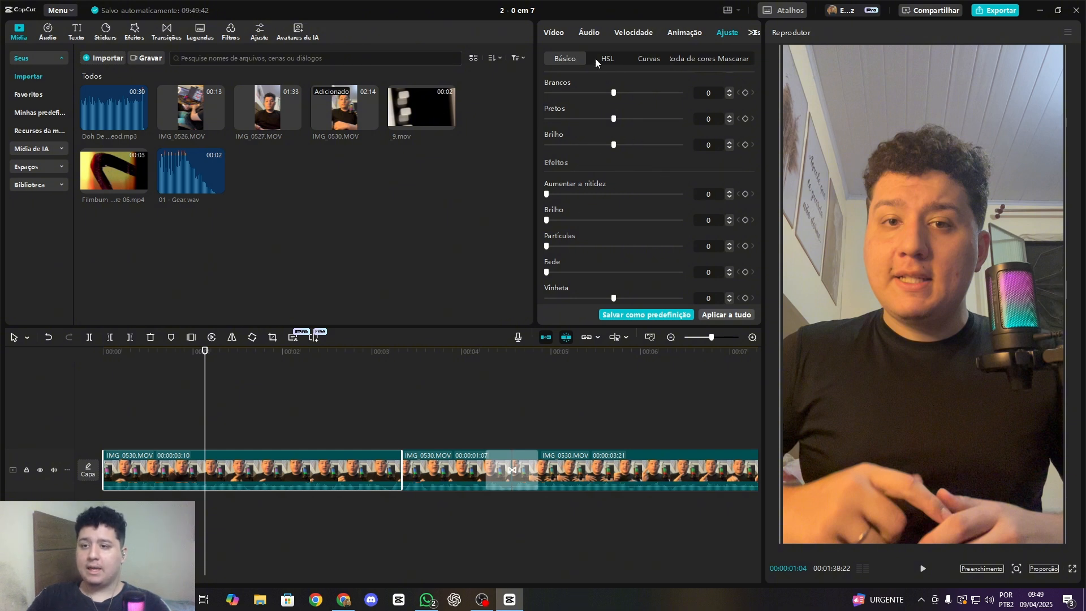
left_click(599, 59)
left_click(651, 59)
left_click(691, 59)
left_click(724, 59)
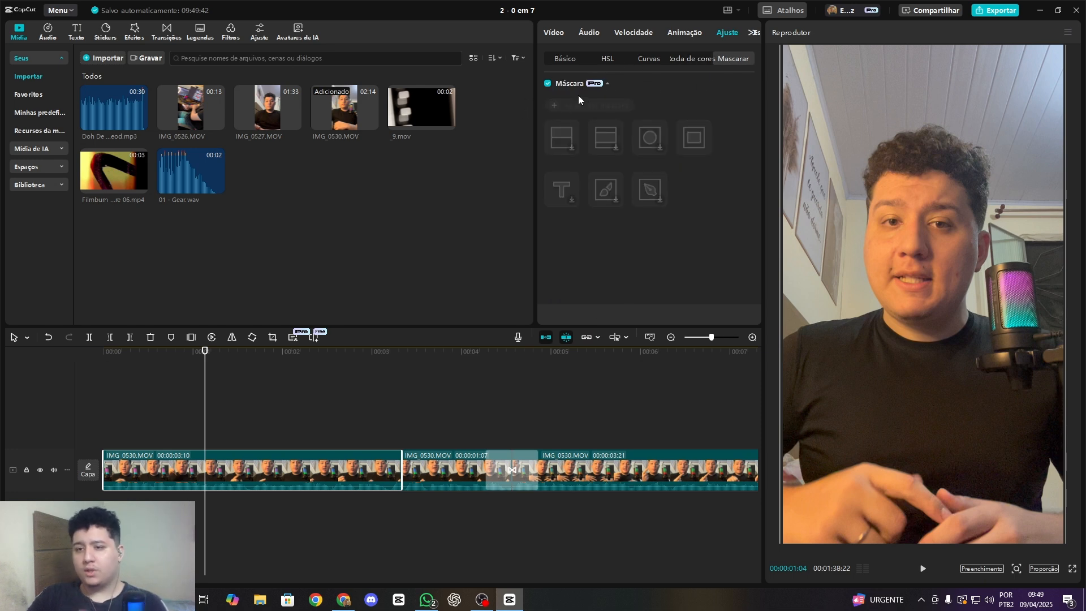
left_click(565, 59)
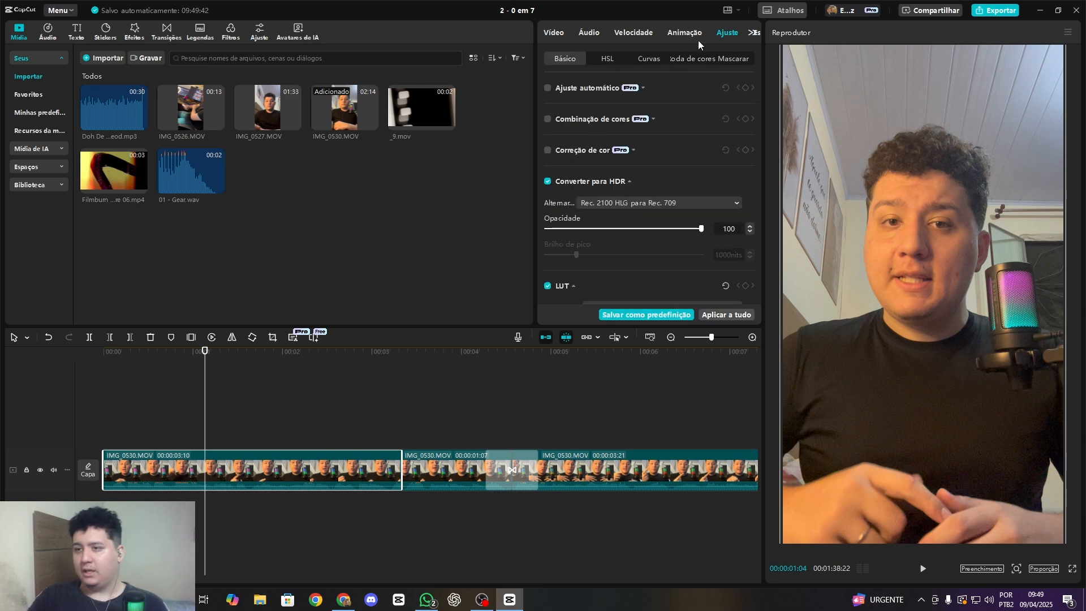
left_click(752, 33)
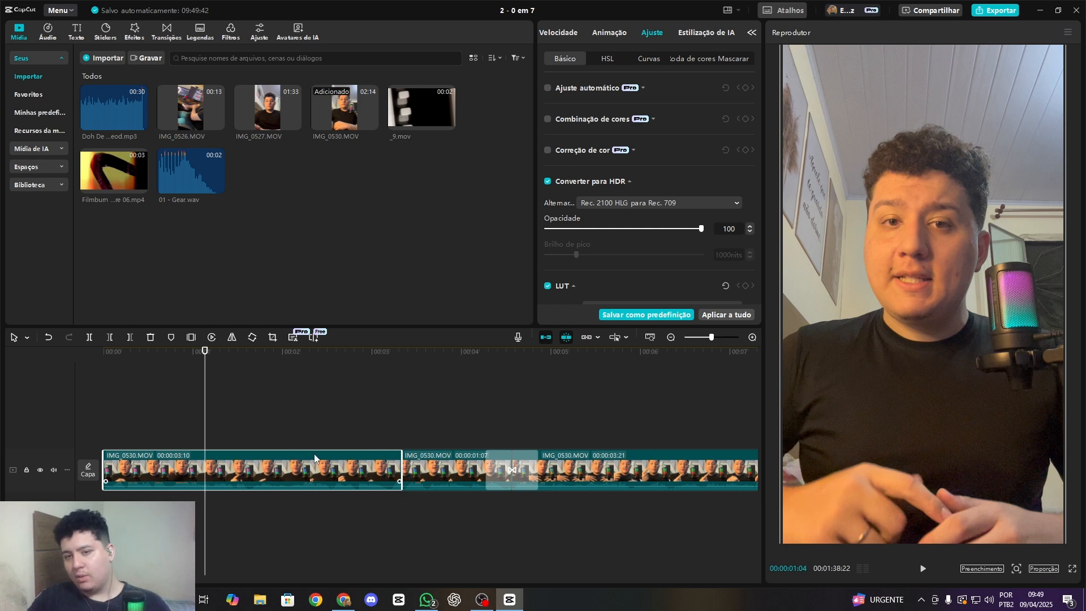
Add the popular red circle-and-arrow sticker at the timeline start, move it onto the speaker's chest, and play it from the beginning.
left_click_drag(226, 373, 113, 452)
left_click(104, 419)
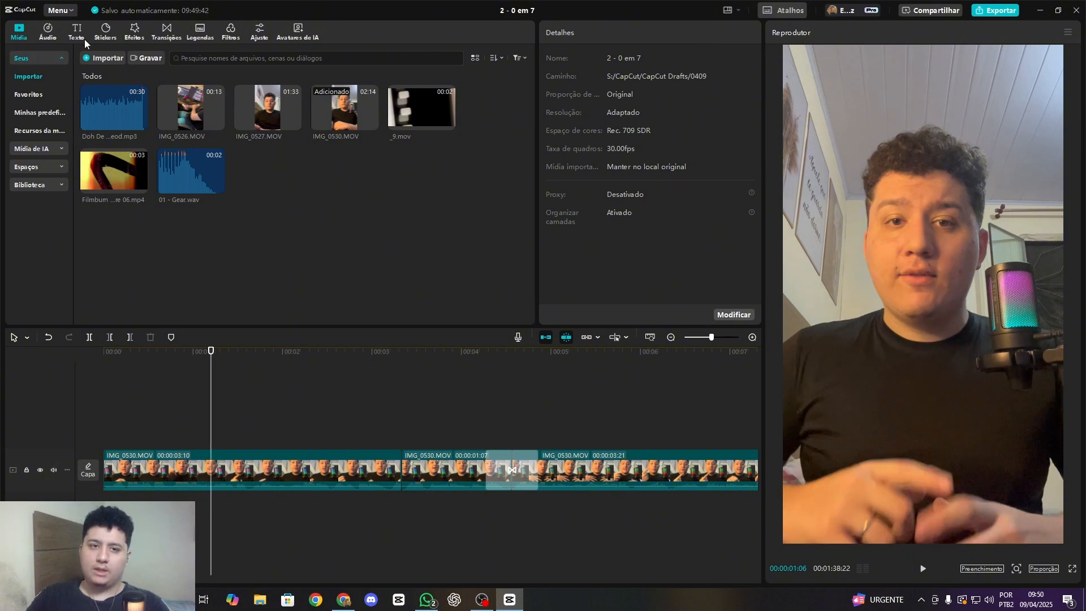
left_click(101, 34)
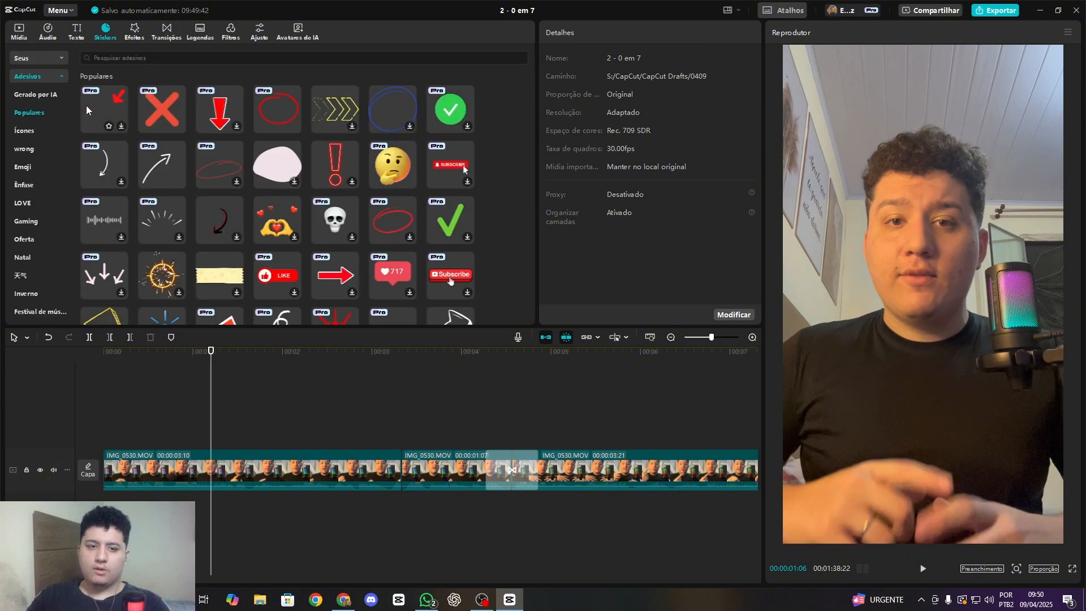
left_click_drag(91, 105, 103, 430)
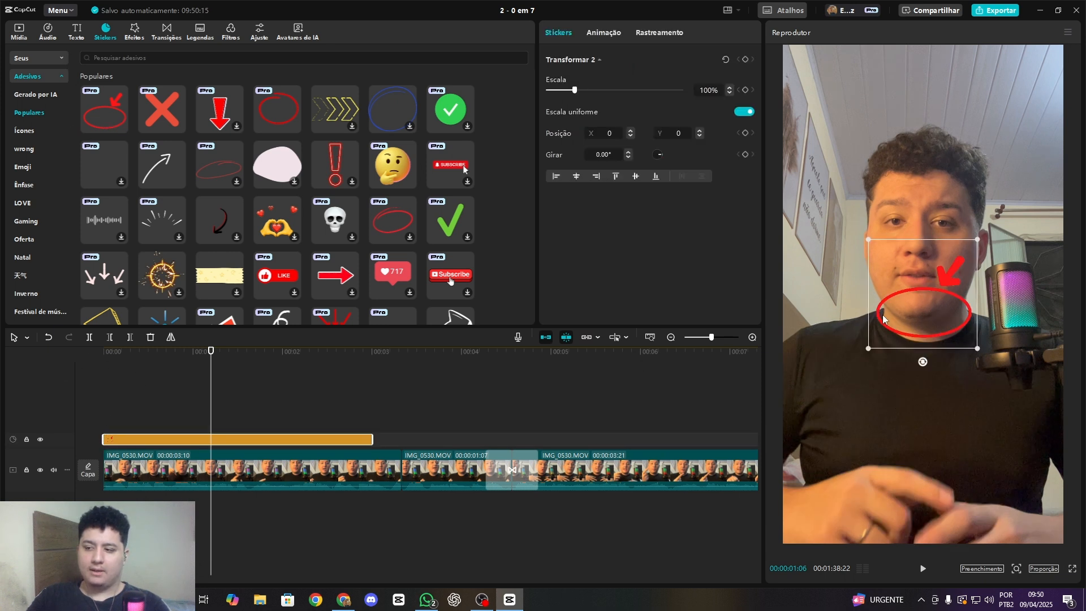
left_click_drag(898, 297, 883, 379)
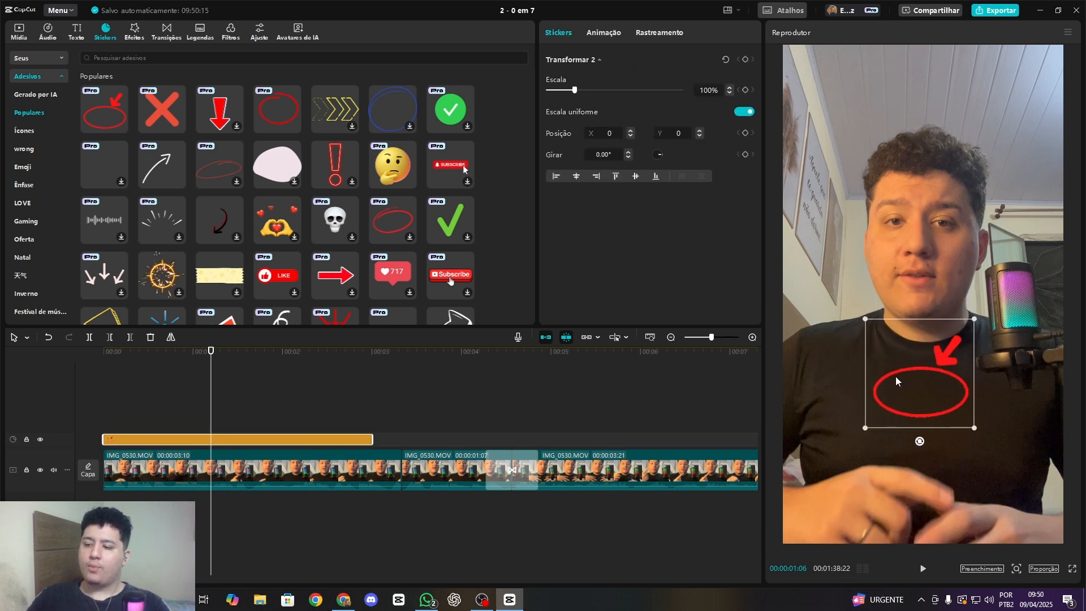
left_click(101, 400)
key("space")
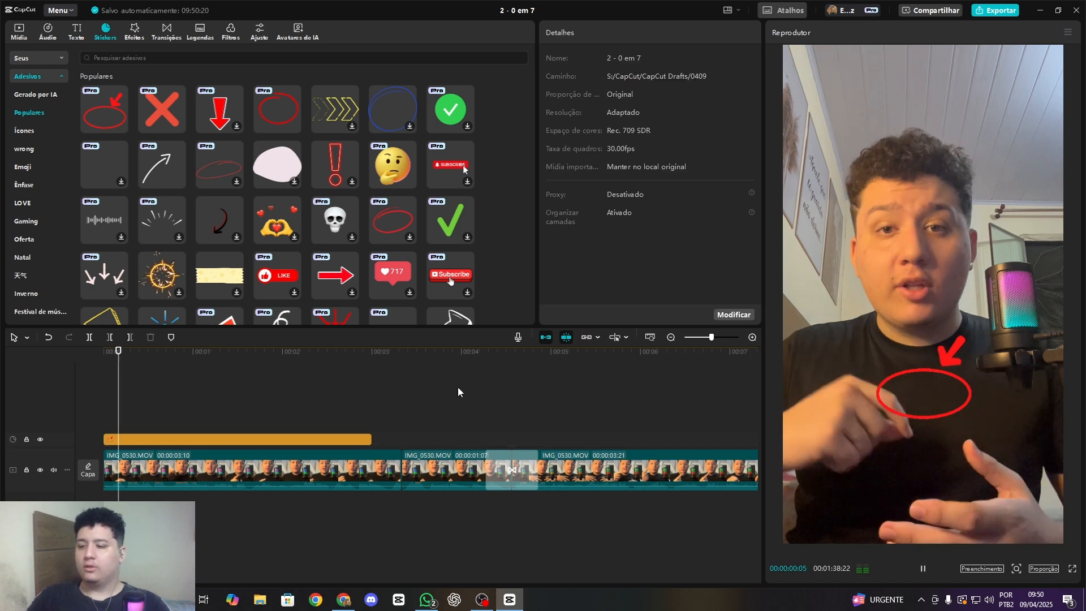
Stop playback and delete the red circle-and-arrow sticker from the timeline.
key("space")
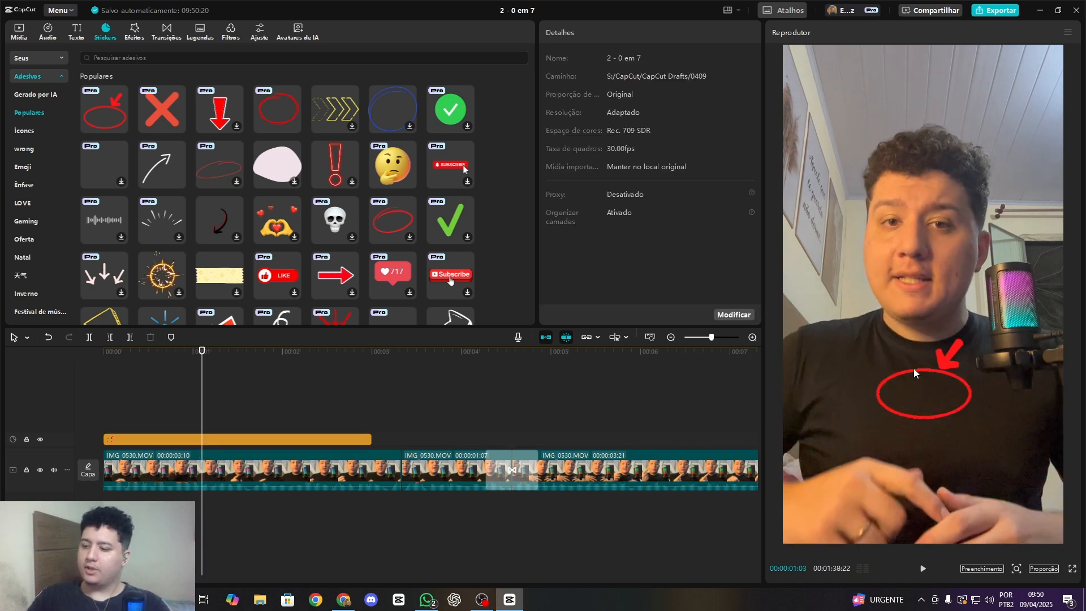
left_click(919, 388)
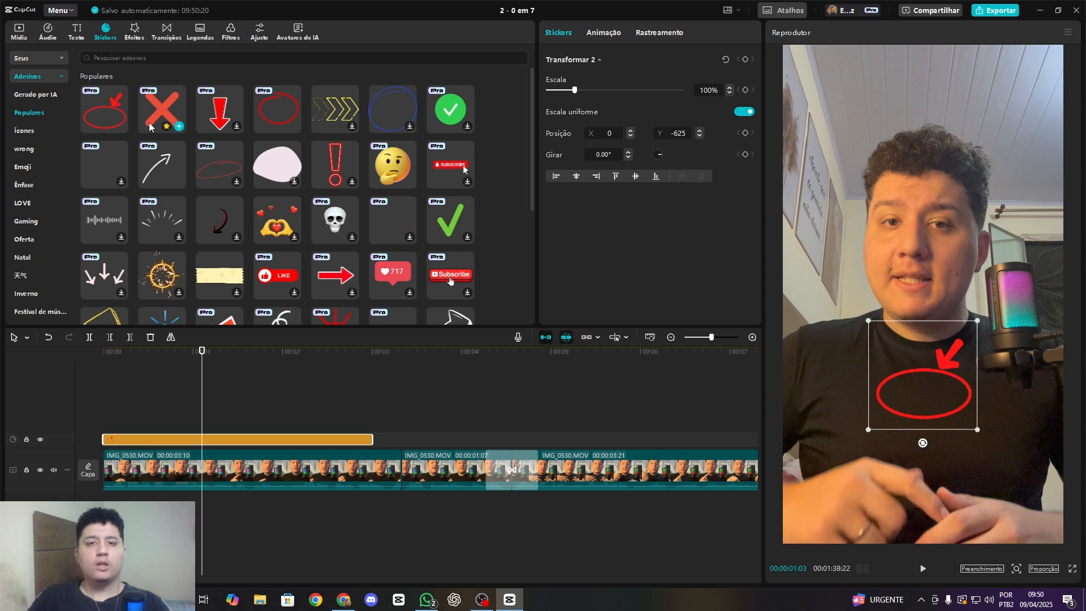
key("Delete")
Search the stickers for "lápis" and add the yellow pencil with the red eraser at the start of the timeline.
left_click(134, 58)
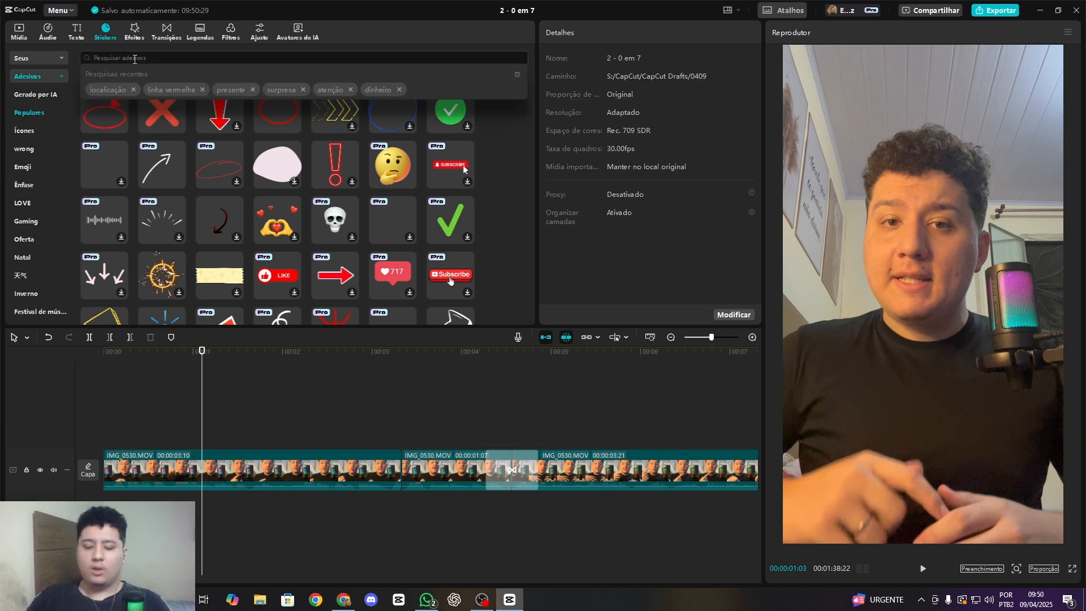
type("l")
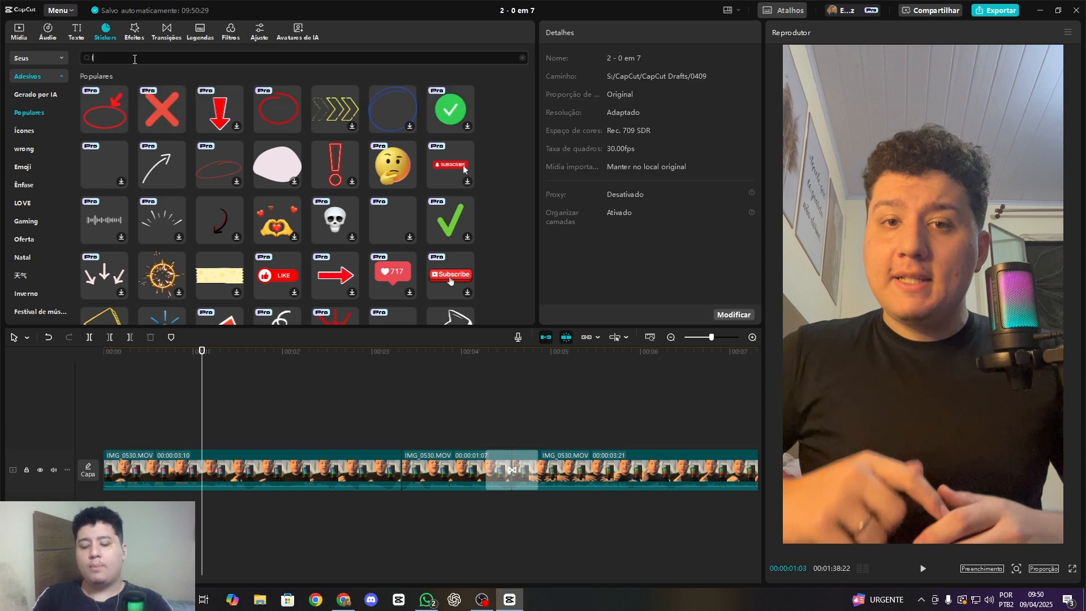
type("ápis")
key("Return")
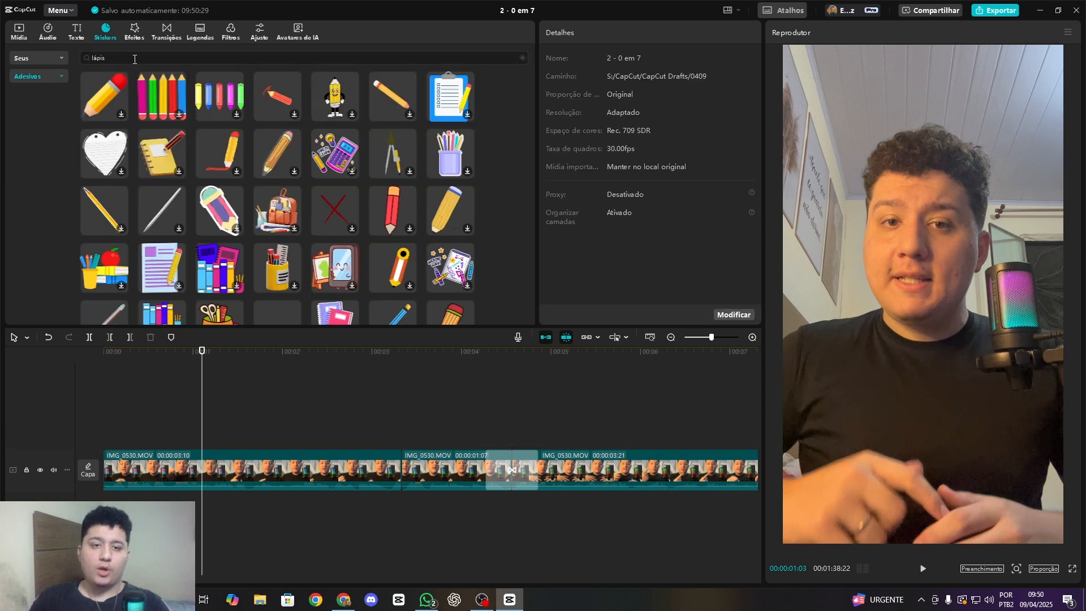
left_click(94, 96)
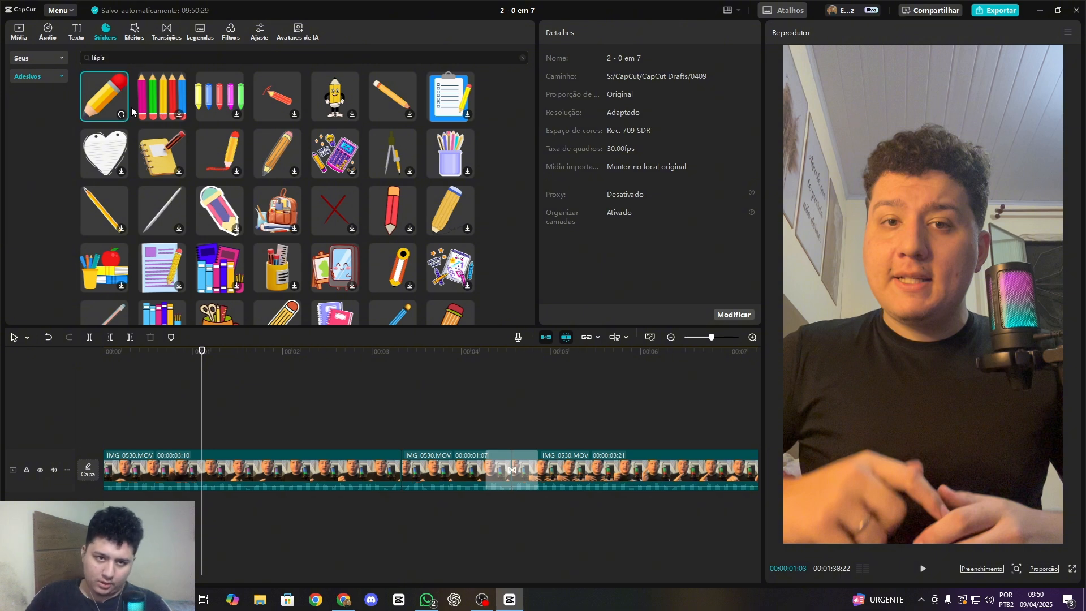
mouse_move(94, 96)
left_mouse_down()
mouse_move(63, 468)
mouse_move(103, 440)
left_mouse_up()
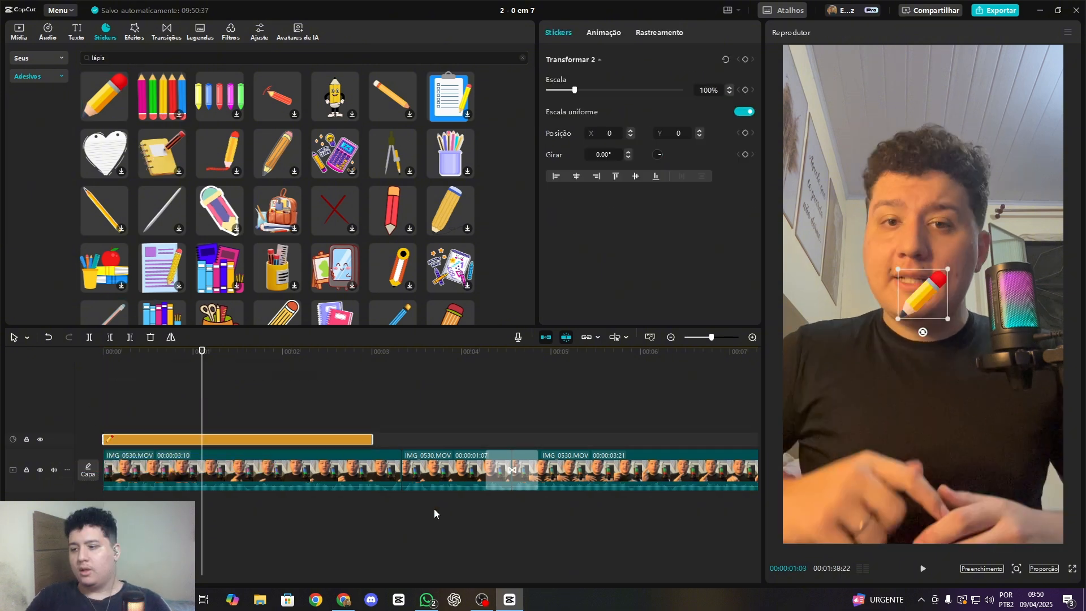
Move the pencil sticker down onto the speaker's chest at about Y -864 and enlarge it to 188%.
left_click_drag(933, 297, 932, 409)
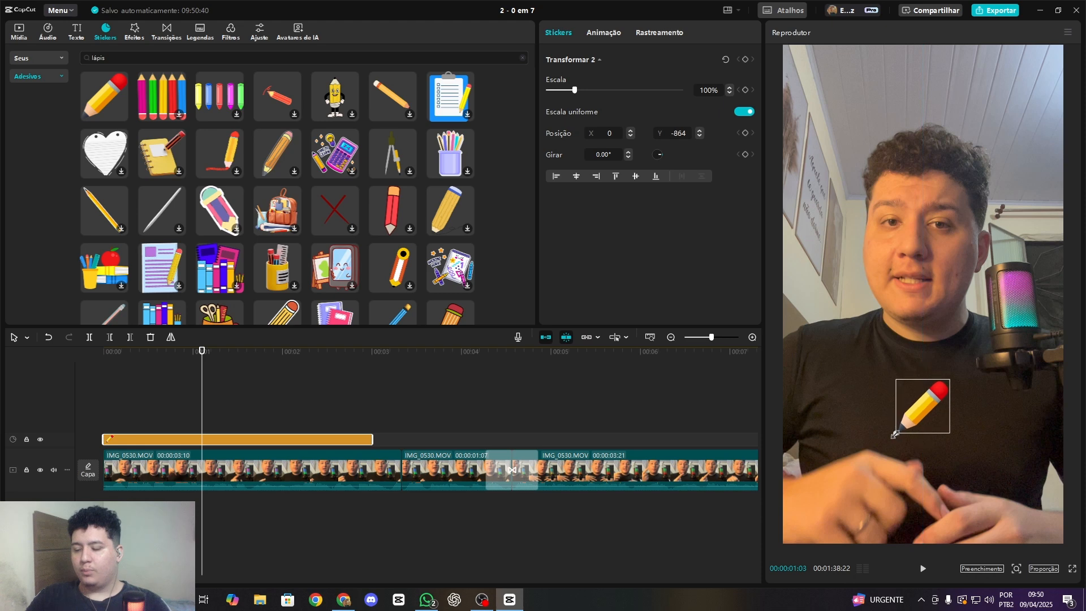
left_click_drag(857, 441, 856, 443)
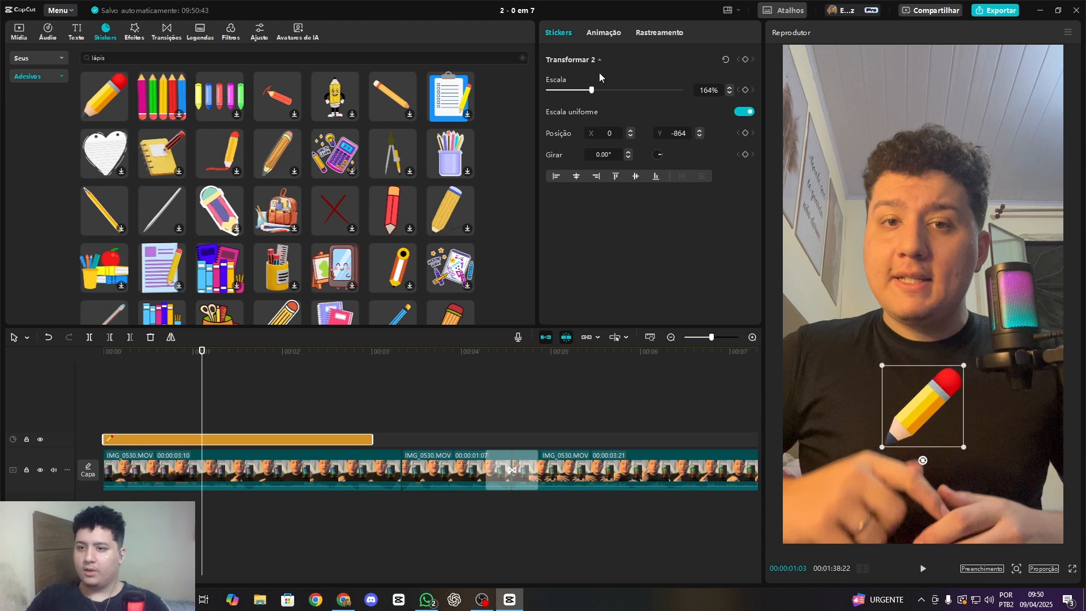
mouse_move(592, 90)
left_mouse_down()
mouse_move(616, 95)
mouse_move(596, 91)
left_mouse_up()
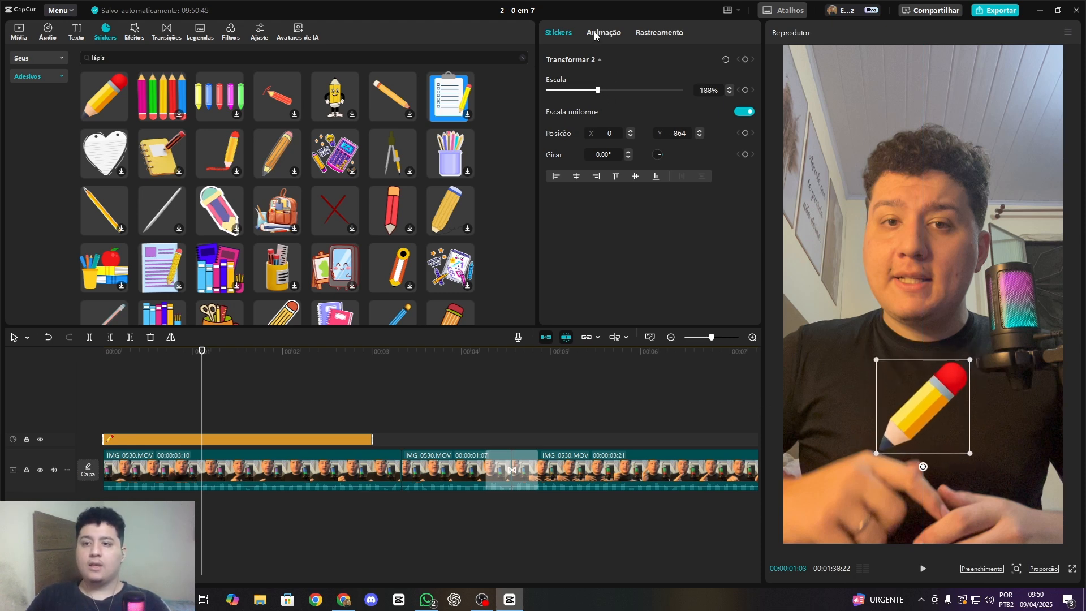
Apply the first entrance animation and the first exit animation listed after Nenhum to the pencil sticker.
left_click(603, 33)
left_click(608, 97)
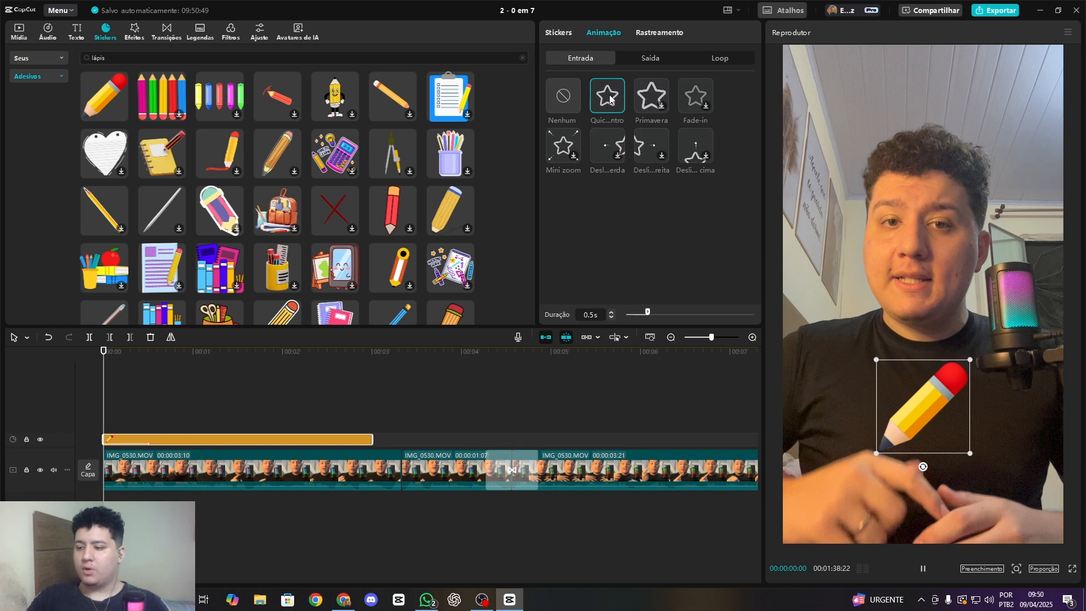
left_click(632, 60)
left_click(617, 106)
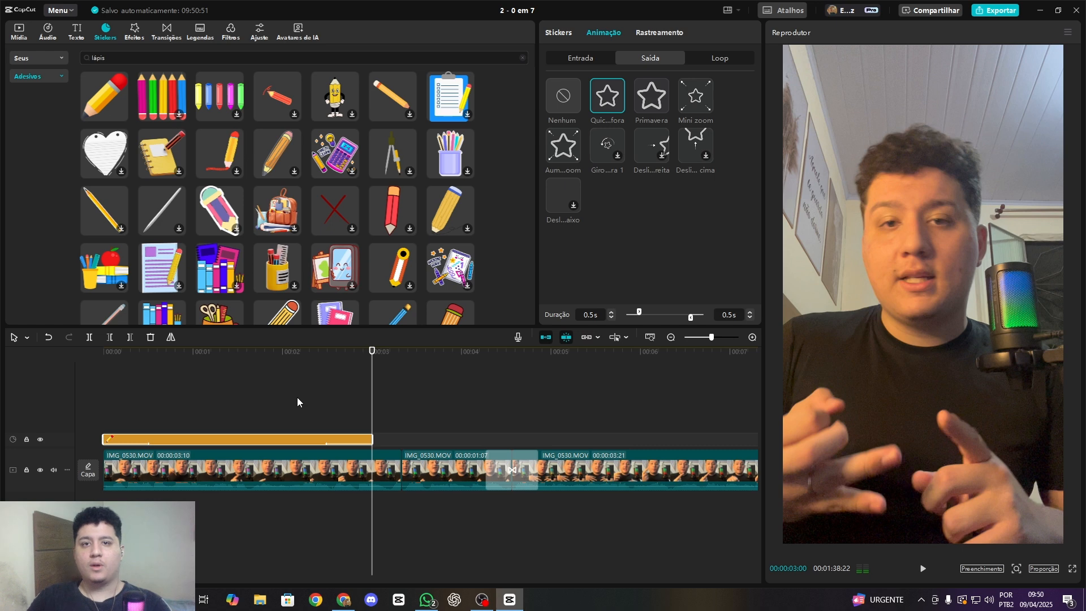
Play the animated pencil sticker from the timeline start and delete it.
left_click(94, 418)
key("space")
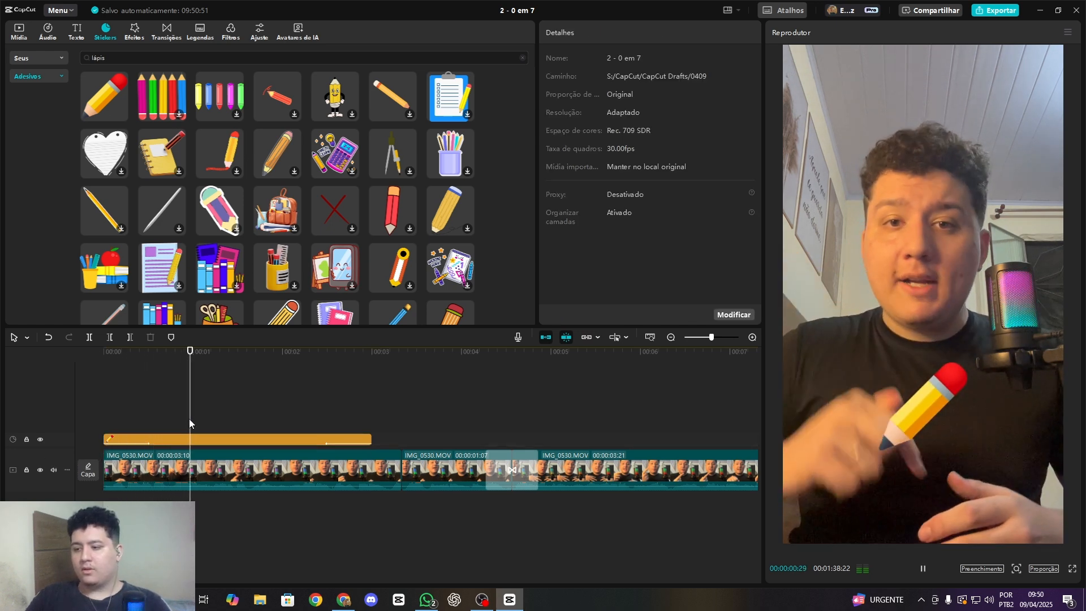
left_click(214, 440)
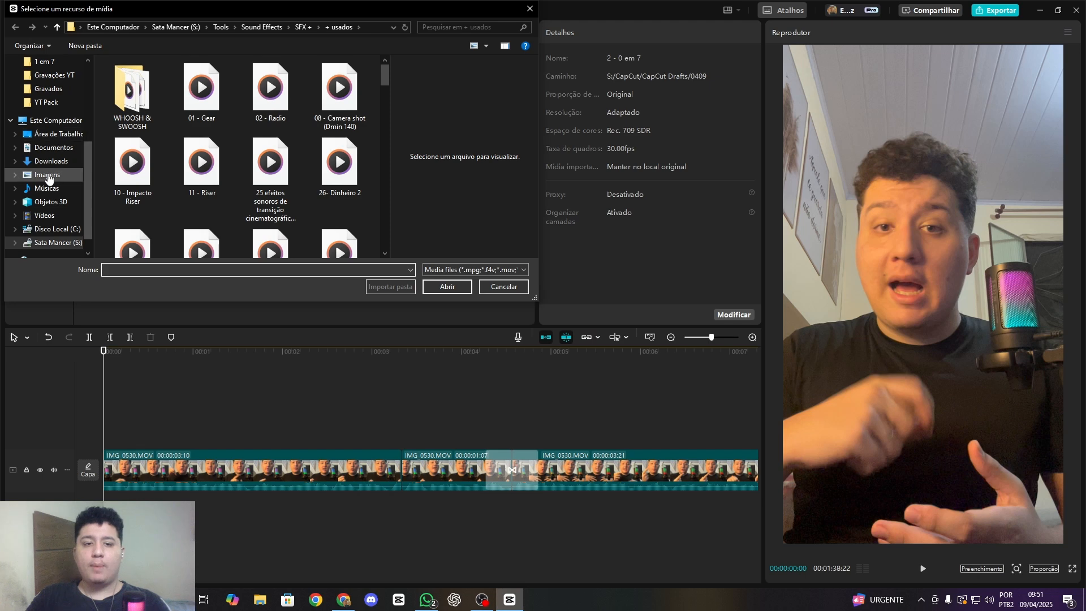
Import the Minecraft screenshot 2025-03-09_23.37.10.png from the Downloads folder into the project media.
left_click(51, 161)
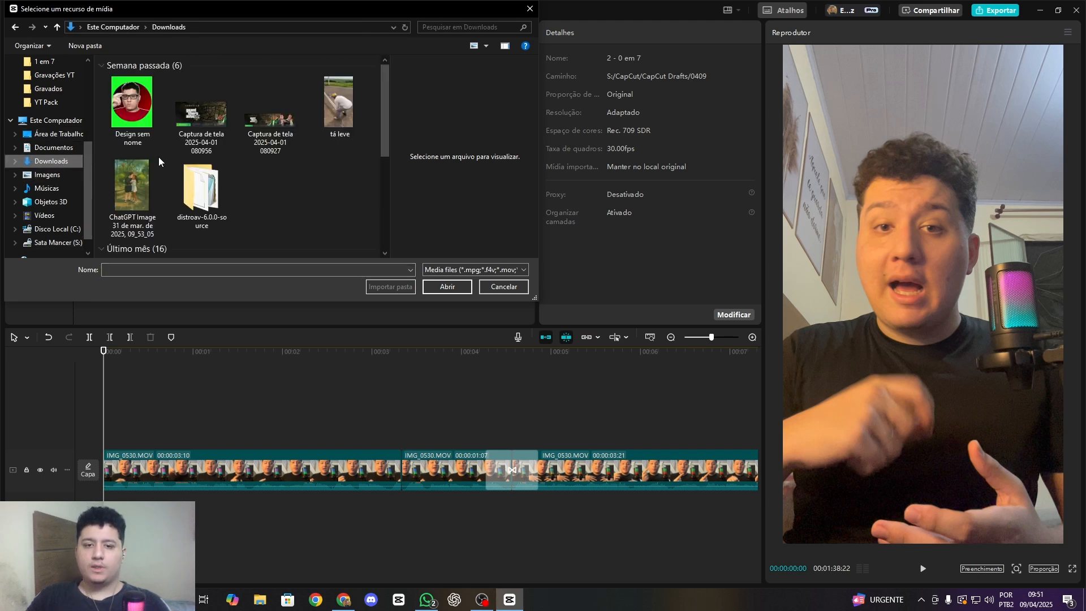
scroll(249, 142, "down", 6)
double_click(256, 128)
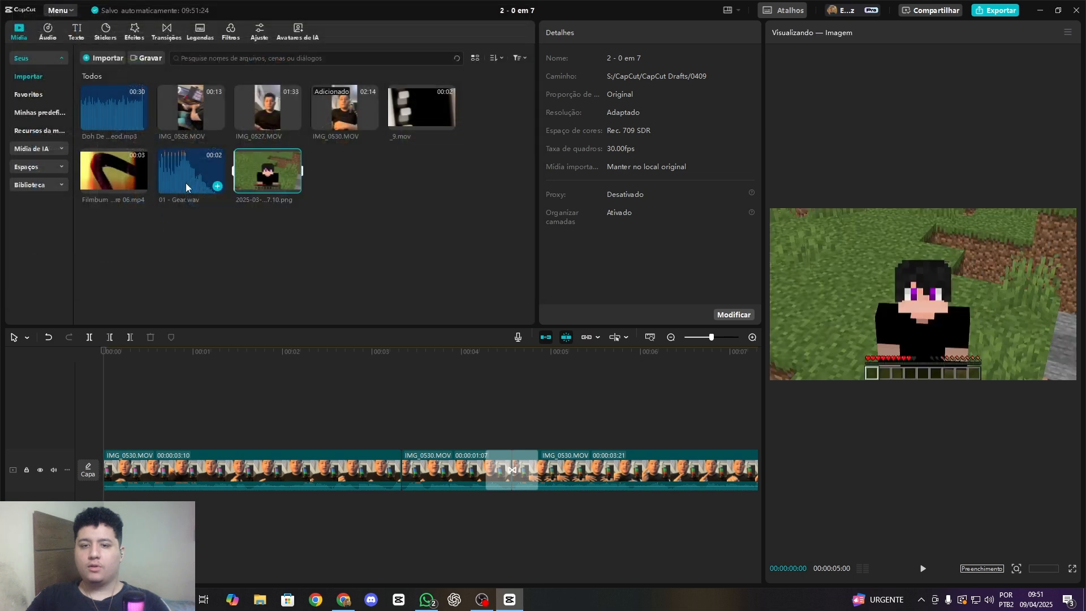
Overlay the Minecraft image above the first clip at the timeline start, shrink it inside the frame, and play it.
left_click_drag(276, 161, 104, 424)
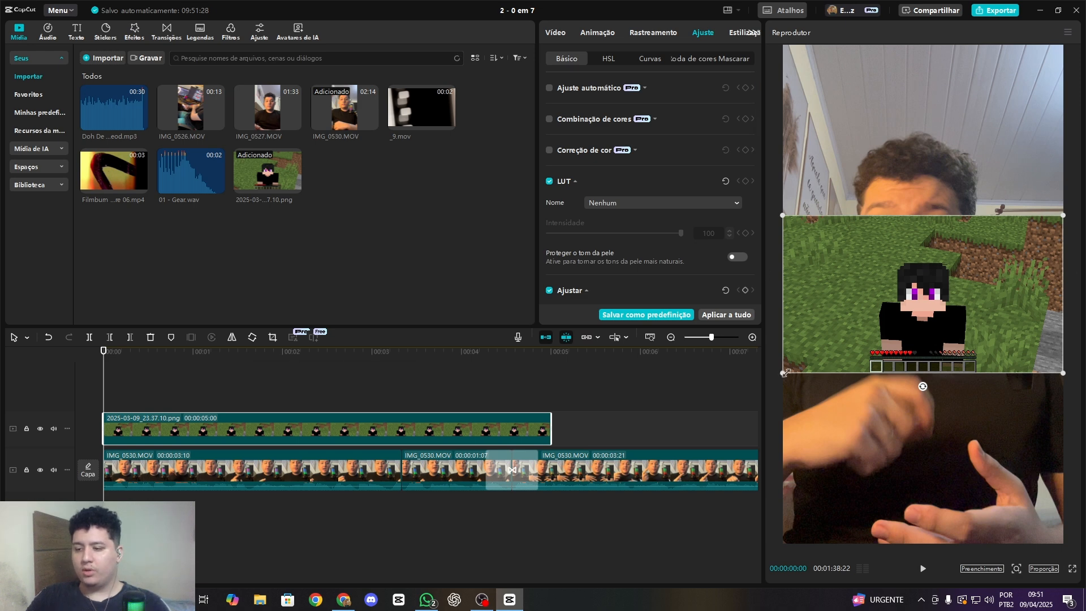
left_click_drag(784, 372, 844, 362)
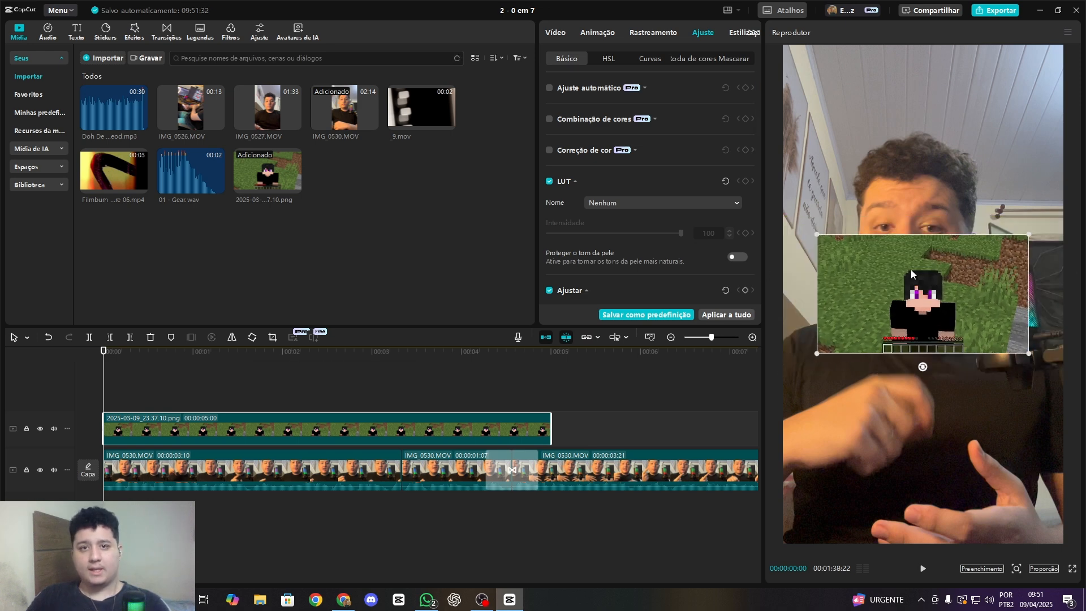
left_click(158, 400)
key("space")
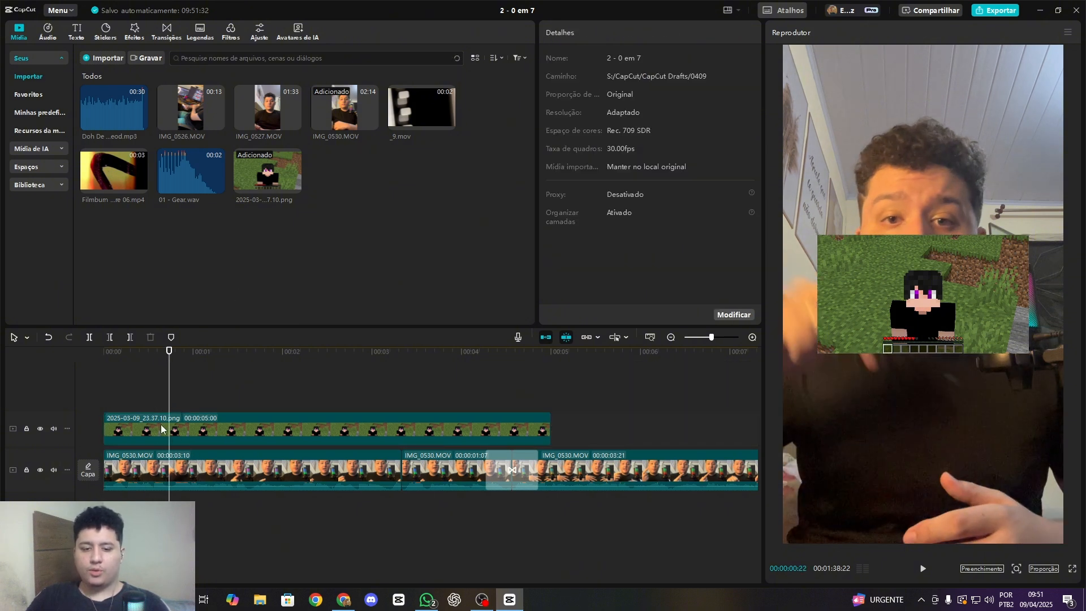
Try cutting off the Minecraft overlay after 00:00:00:22, and delete the overlay from the timeline.
left_click(161, 429)
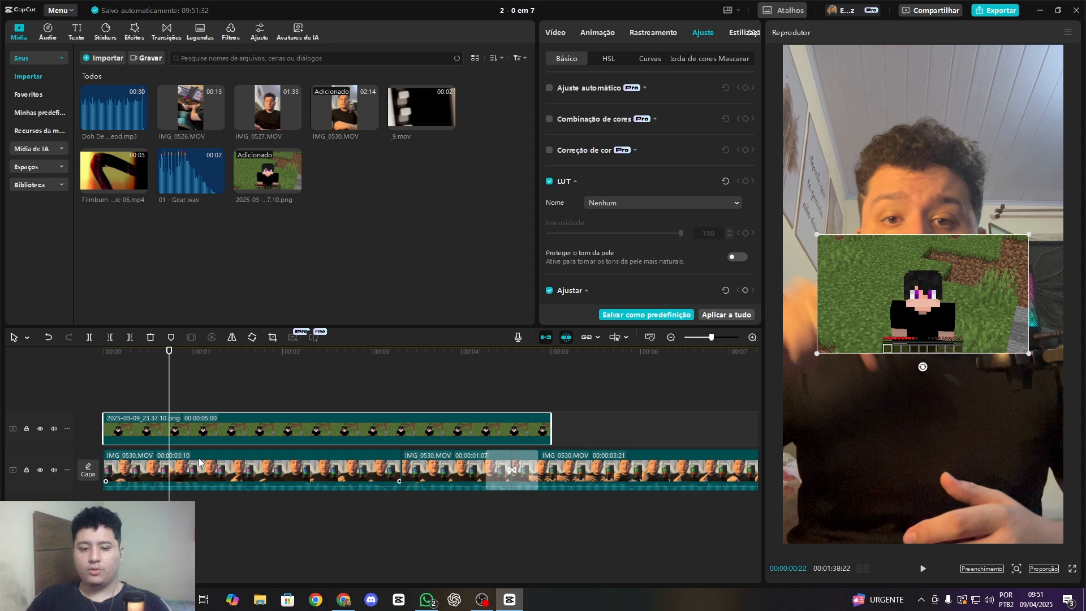
key("w")
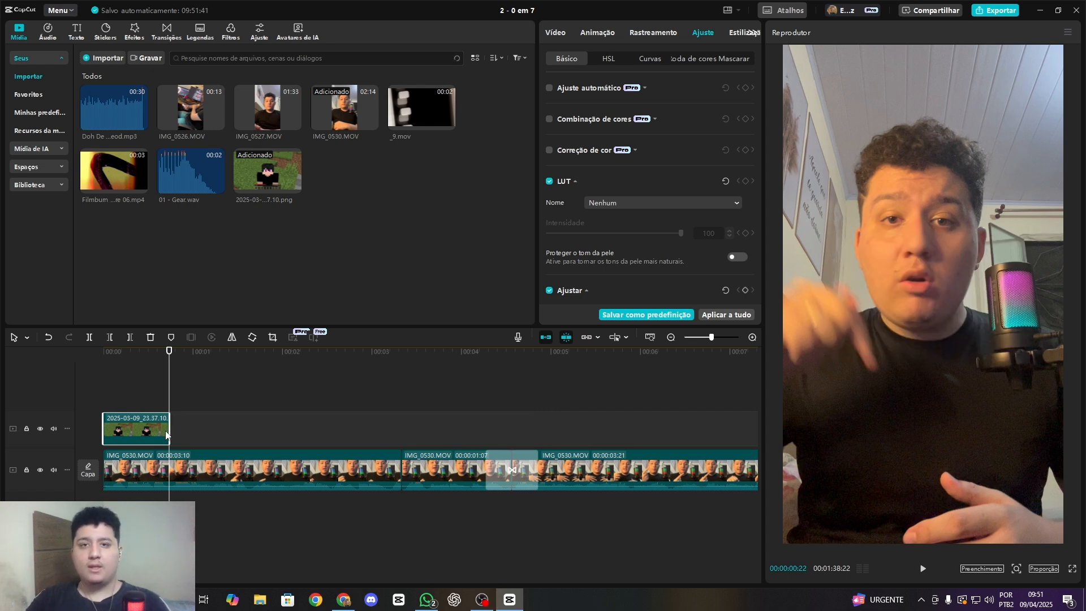
key("ctrl+z")
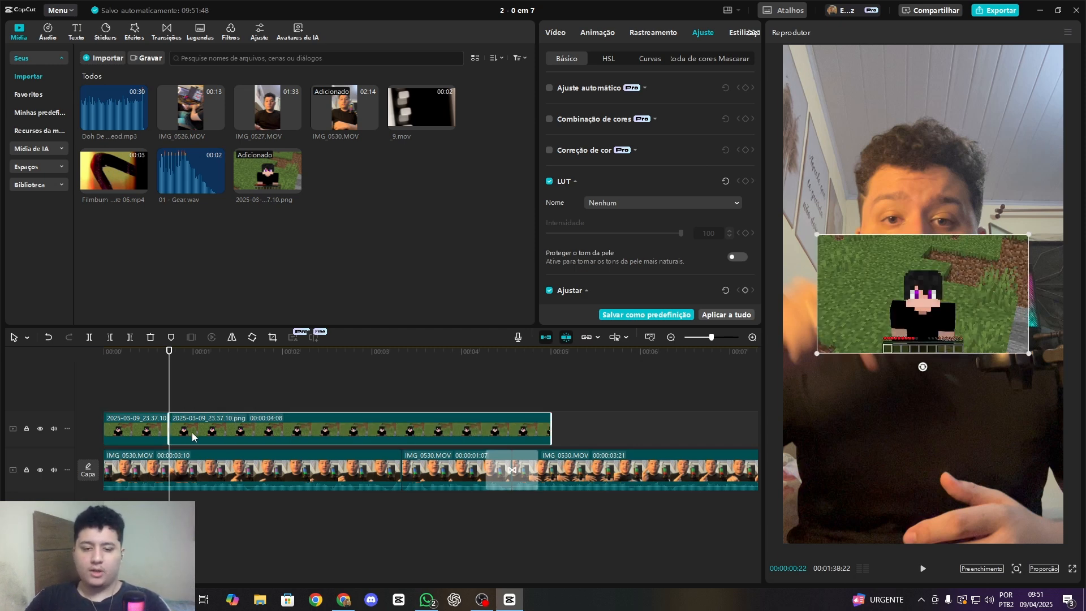
key("Delete")
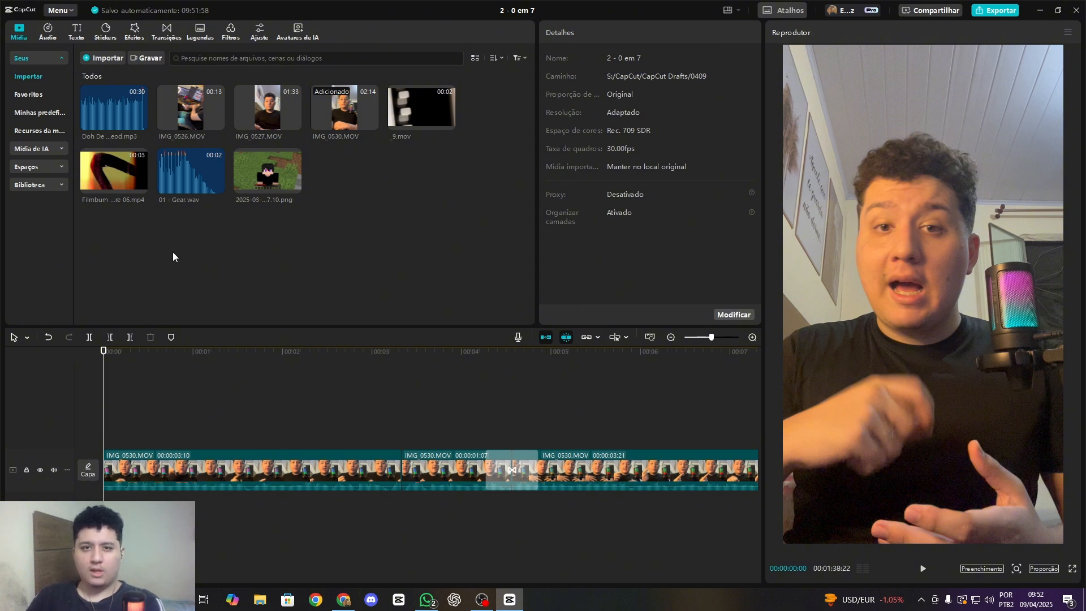
Generate automatic captions for the video with Português (Brasil) as the source language.
left_click(76, 34)
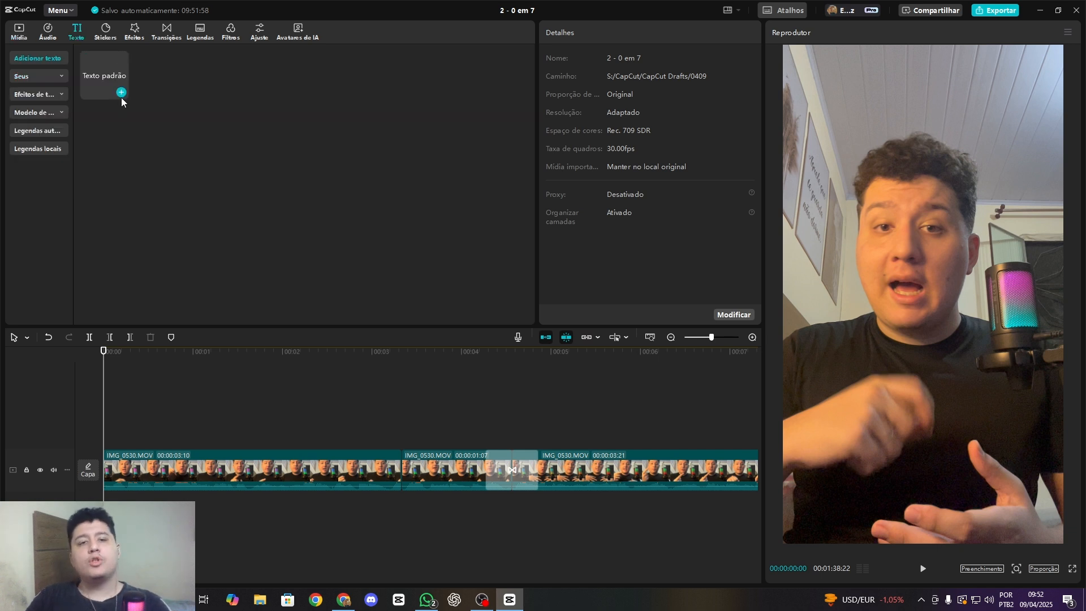
left_click(47, 131)
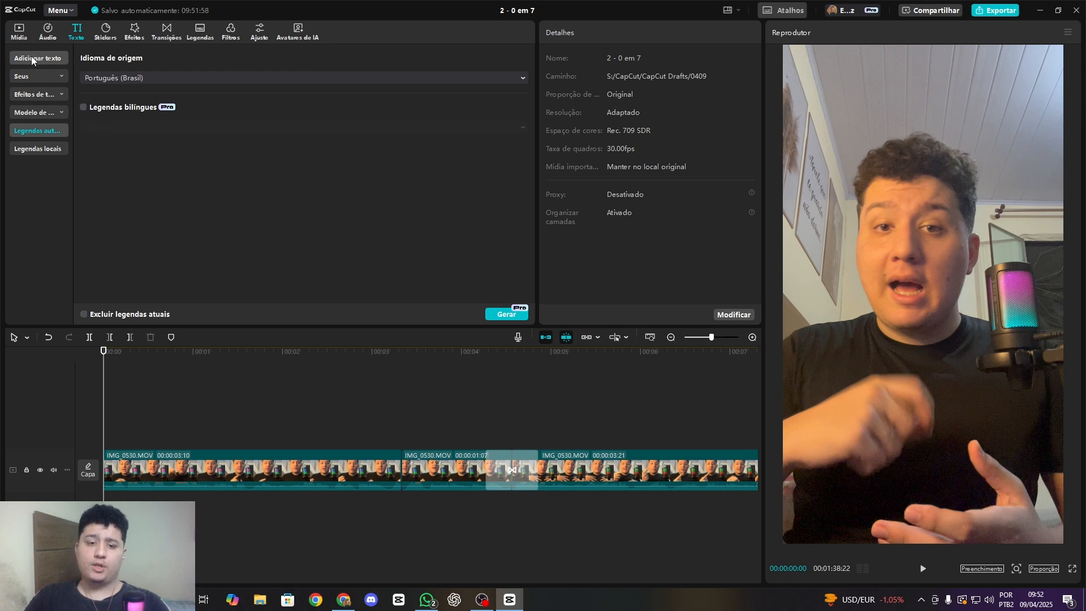
left_click(505, 317)
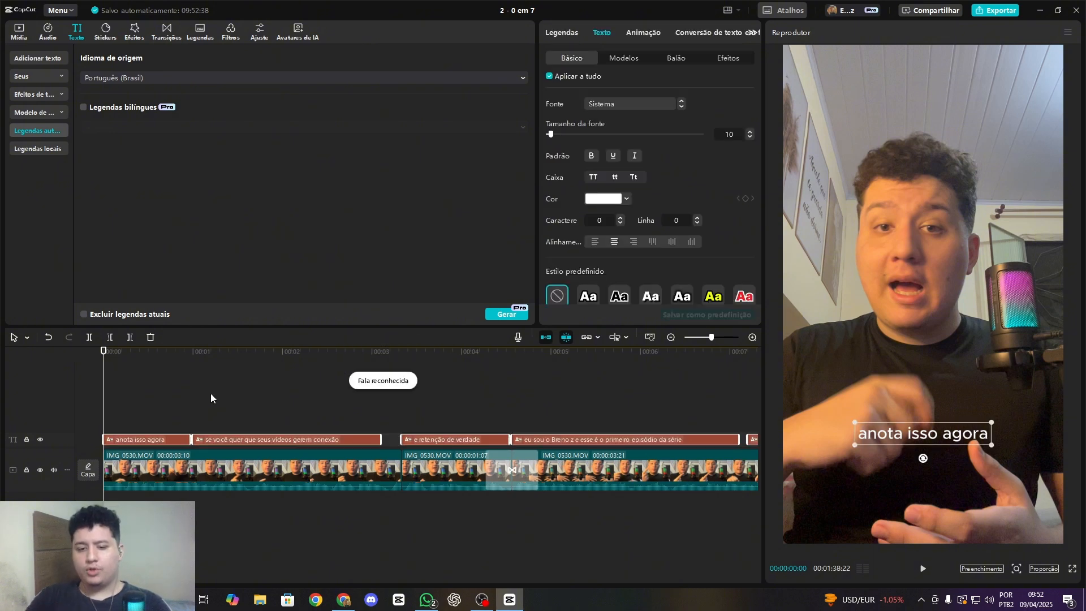
Play the first two generated captions from the timeline start to check their timing against the speech.
left_click(176, 374)
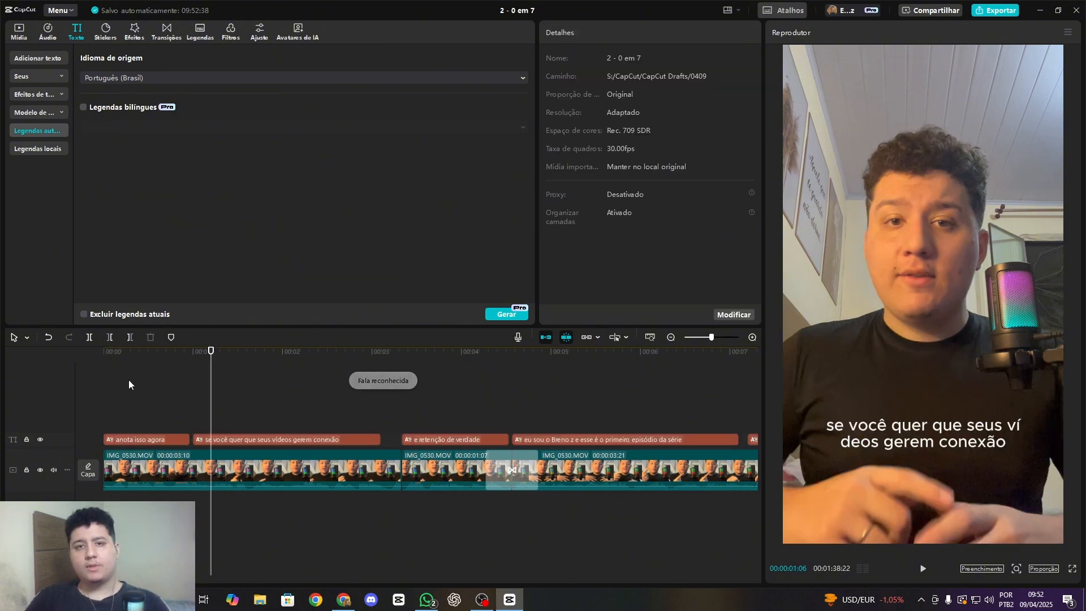
left_click(168, 438)
left_click(253, 405)
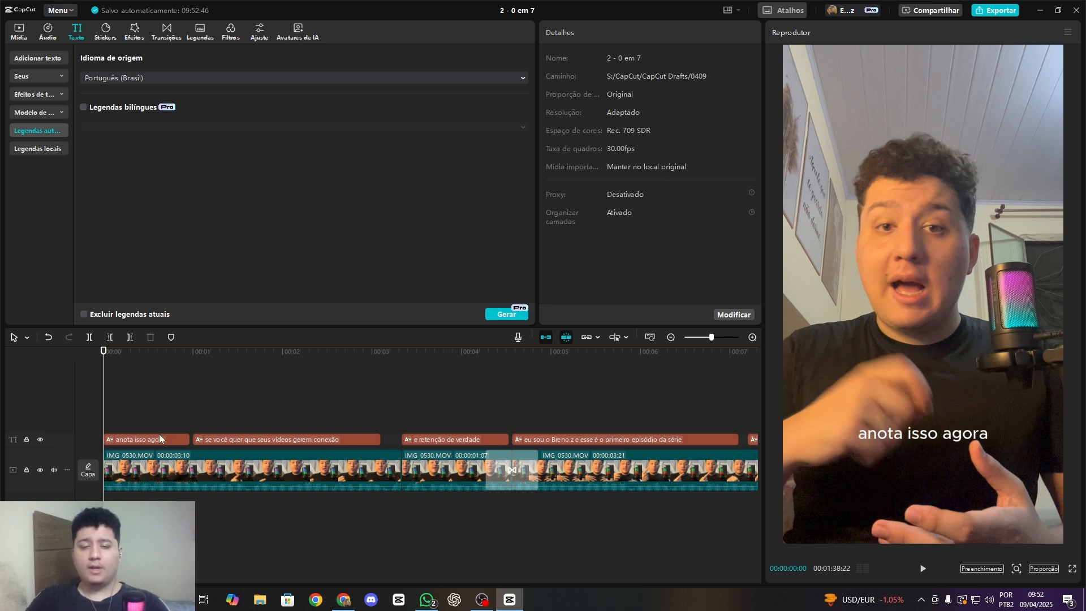
key("space")
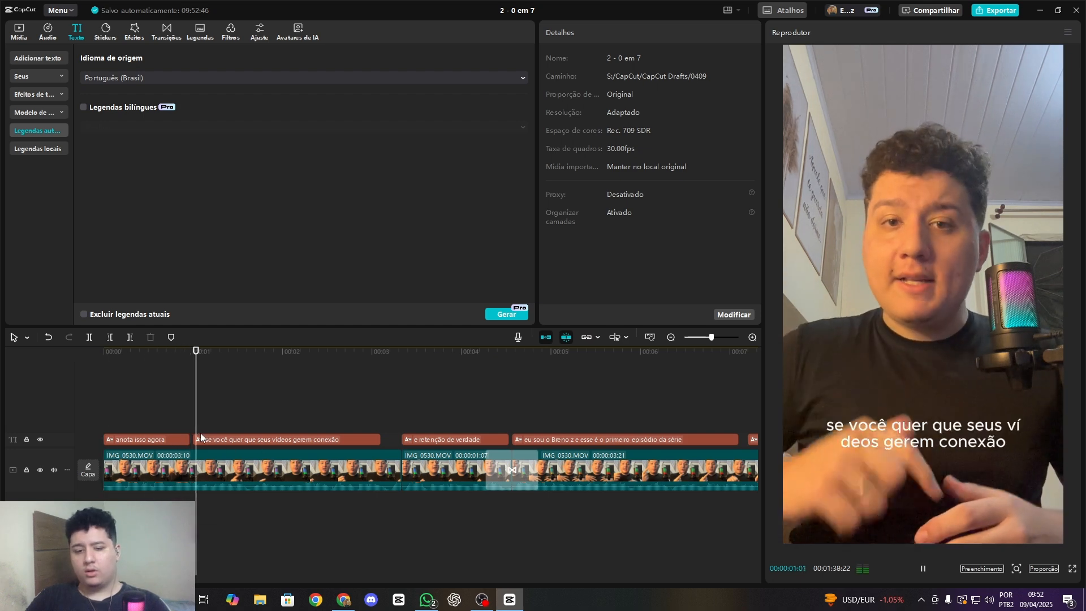
key("space")
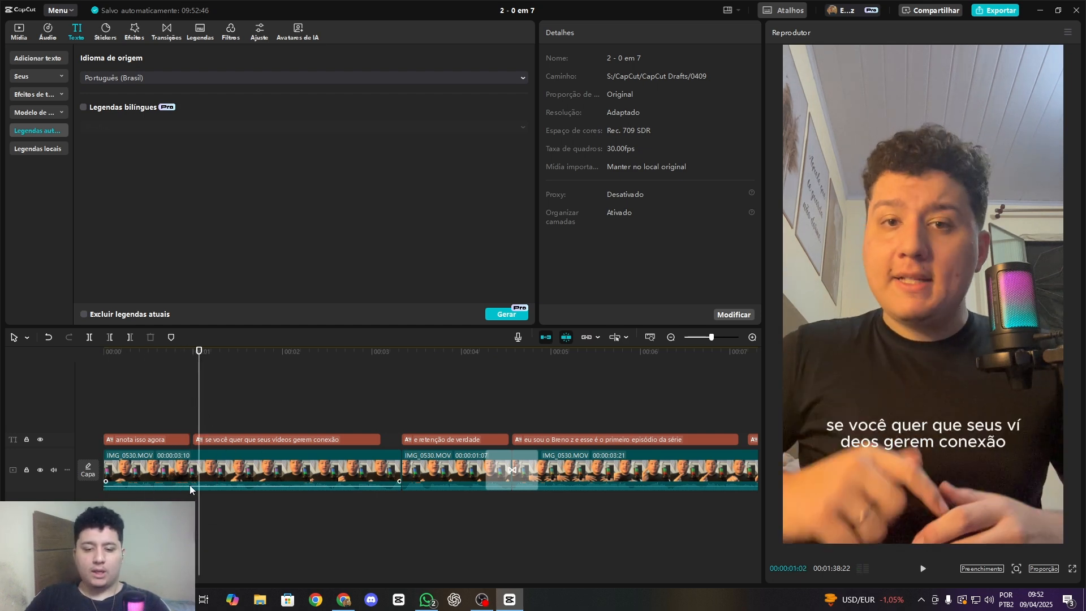
Trim the second caption's start to 00:00:01:02 and extend the first caption's end to meet it.
left_click(203, 441)
left_click(188, 439)
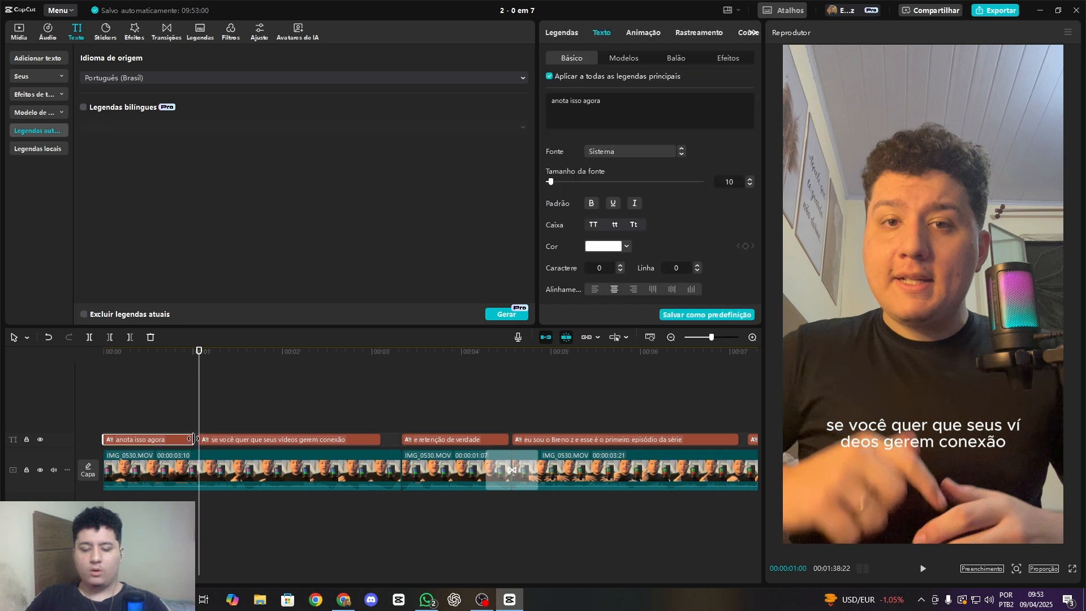
left_click(247, 435)
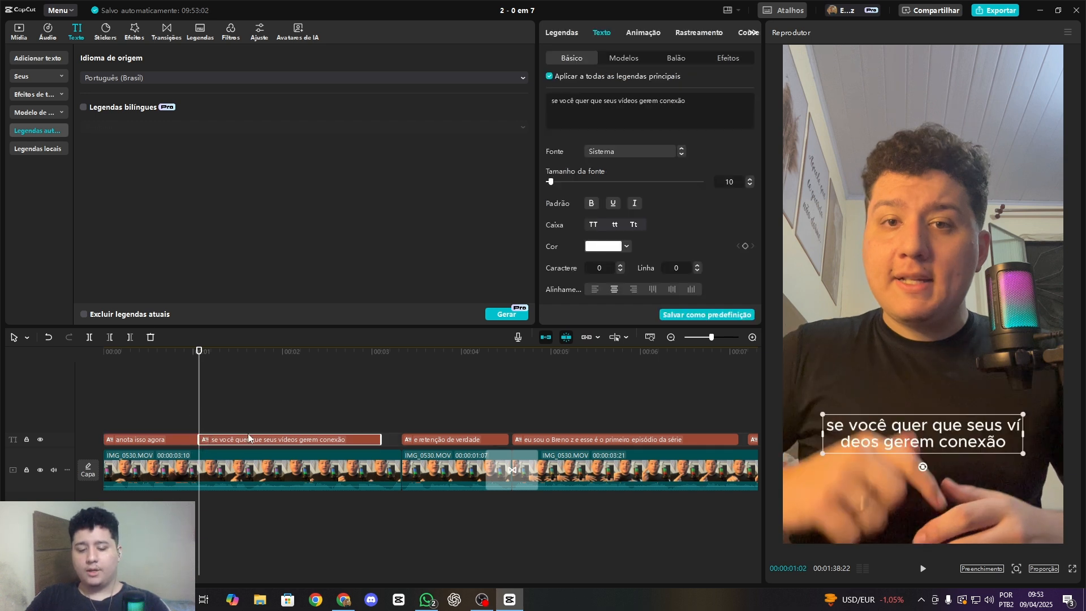
Trim the first clip's end to 00:00:03:06 and extend the second caption to that cut.
key("space")
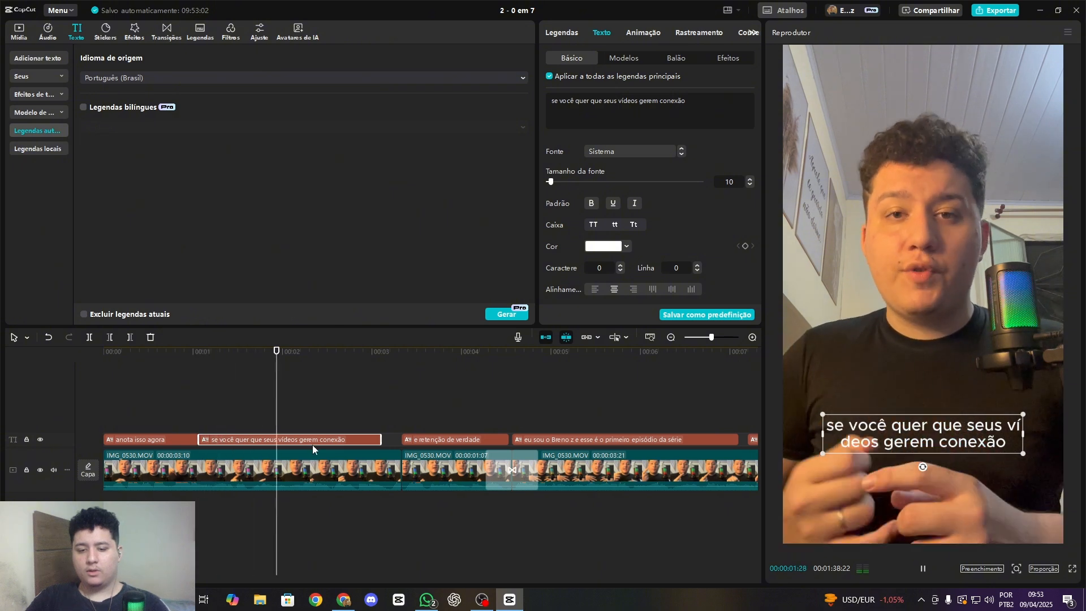
key("space")
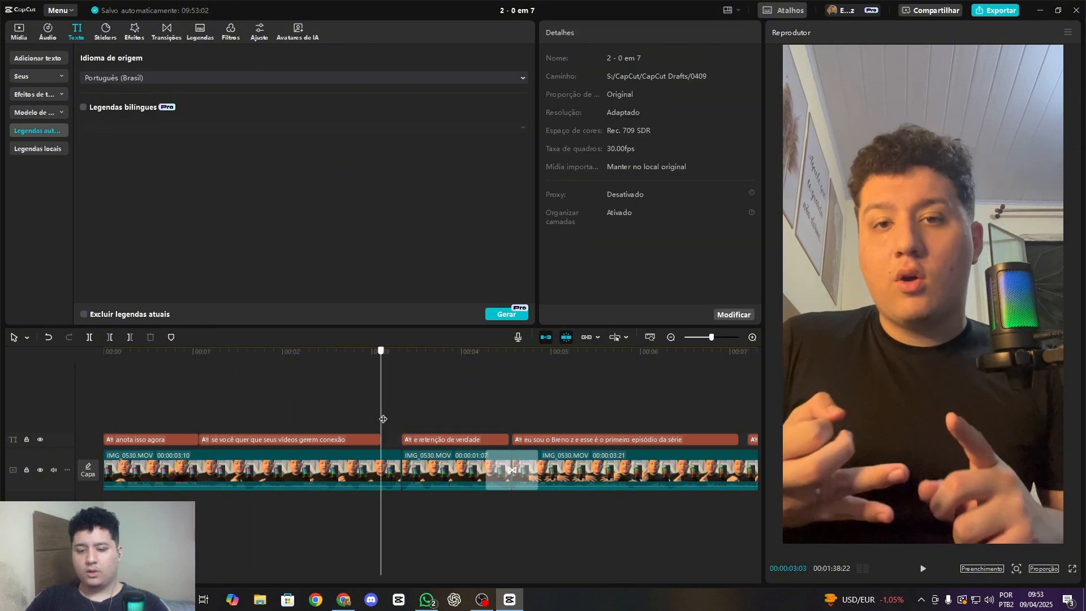
mouse_move(380, 440)
left_mouse_down()
mouse_move(390, 446)
mouse_move(374, 437)
left_mouse_up()
key("ctrl+z")
left_click(407, 442)
key("ctrl+z")
left_click(183, 421)
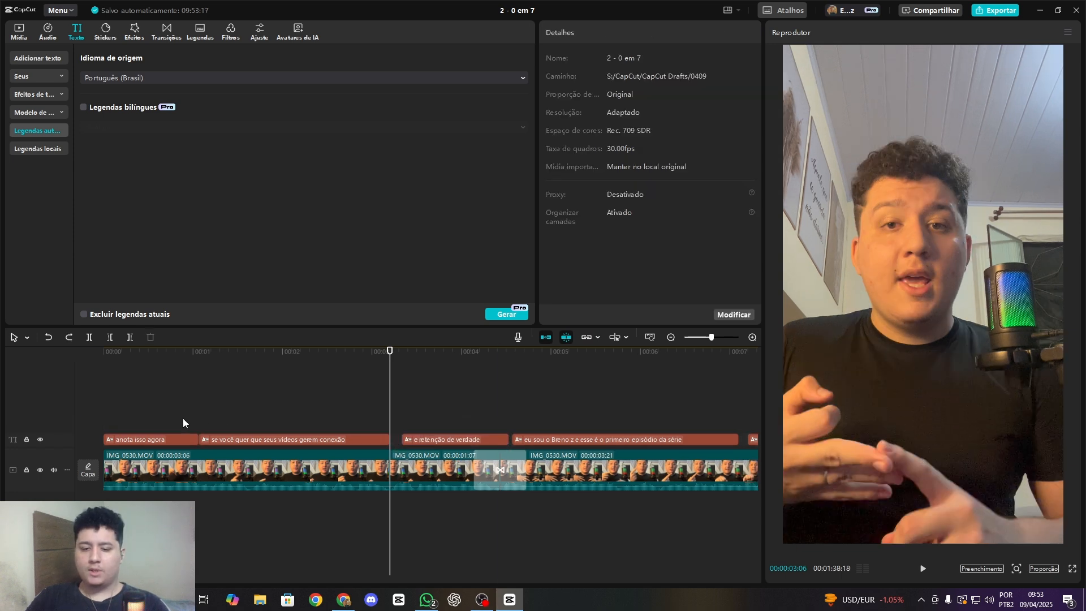
Move the first caption from the lower frame up to the speaker's chest, horizontally centred at about Y -629.
left_click(195, 438)
left_click_drag(919, 439, 916, 363)
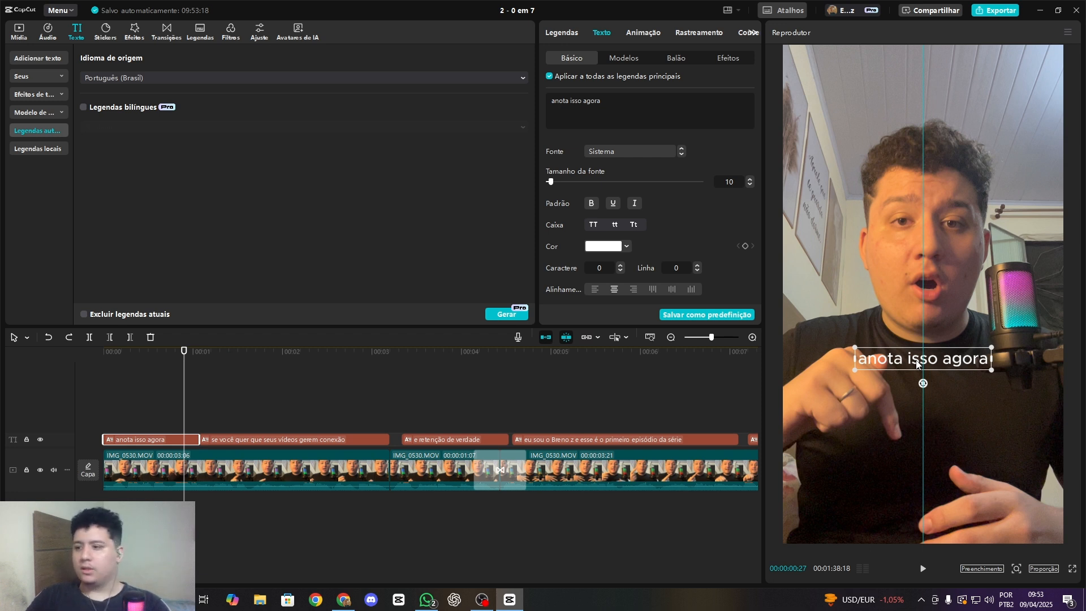
left_click_drag(917, 364, 916, 303)
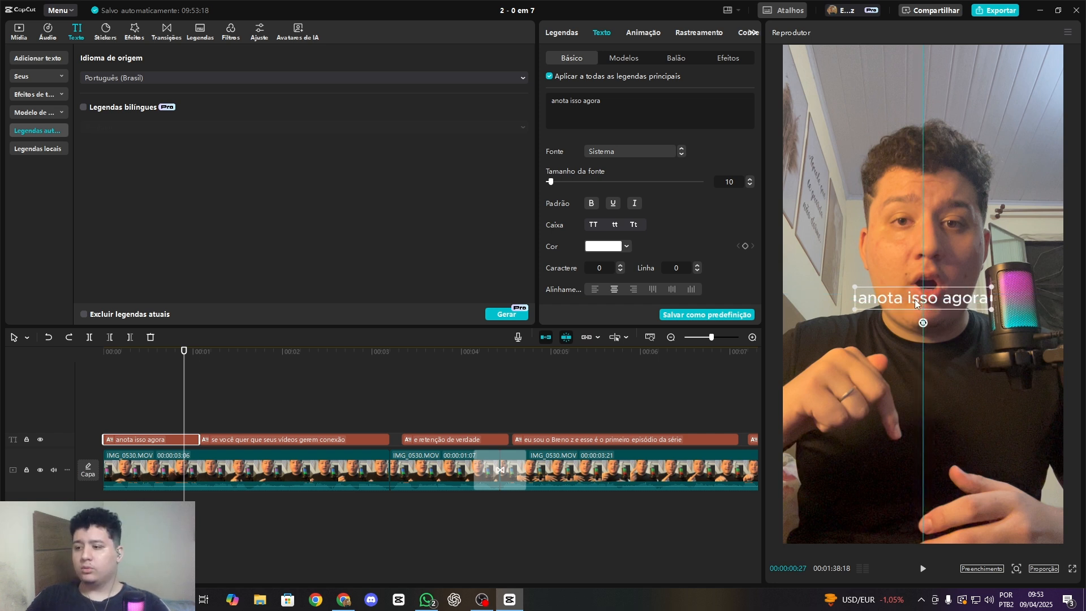
left_click_drag(916, 303, 917, 362)
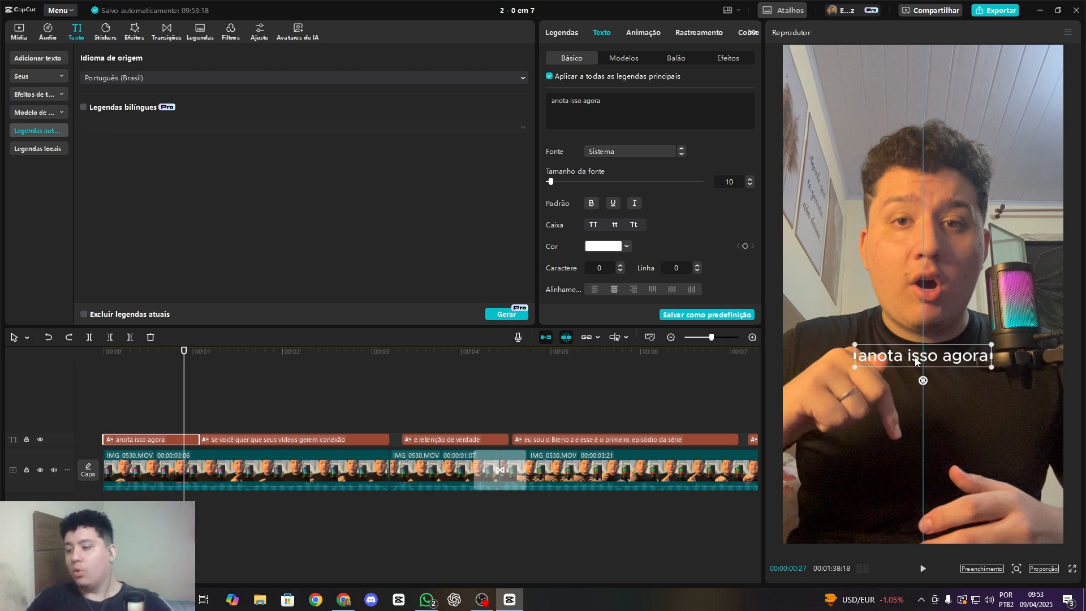
mouse_move(914, 358)
left_mouse_down()
mouse_move(916, 378)
mouse_move(917, 355)
left_mouse_up()
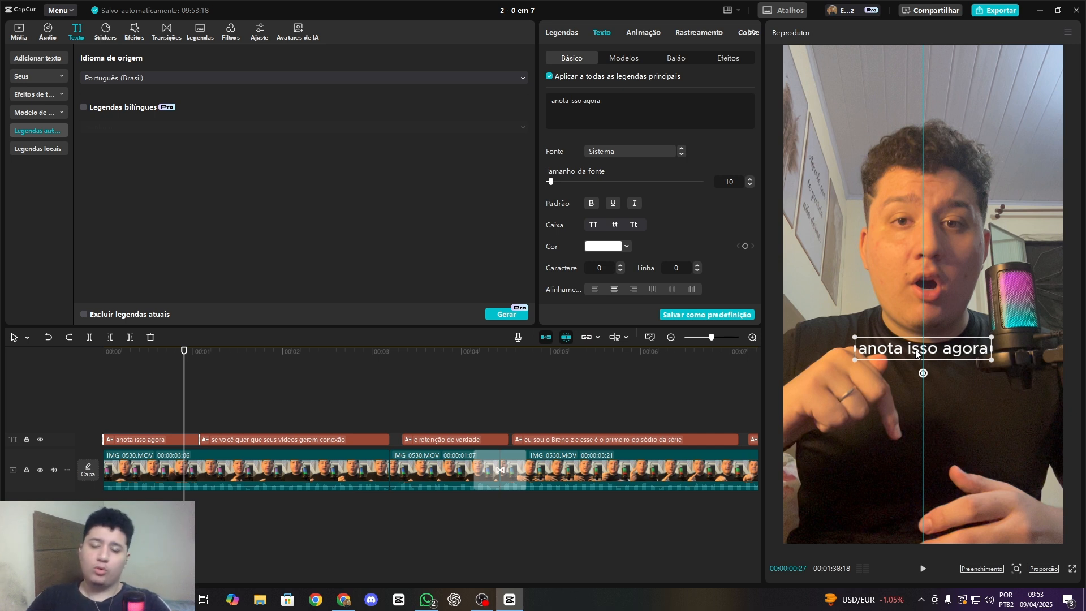
left_click_drag(915, 353, 916, 380)
Set the captions' font to Impact and apply the preset style of white text with a black outline.
left_click(631, 150)
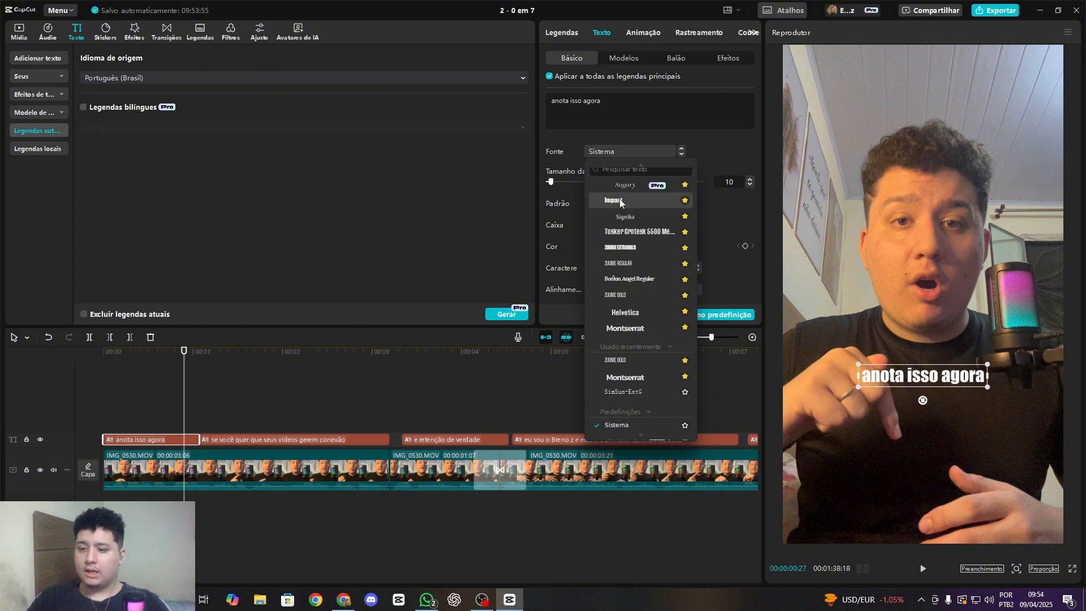
left_click(620, 201)
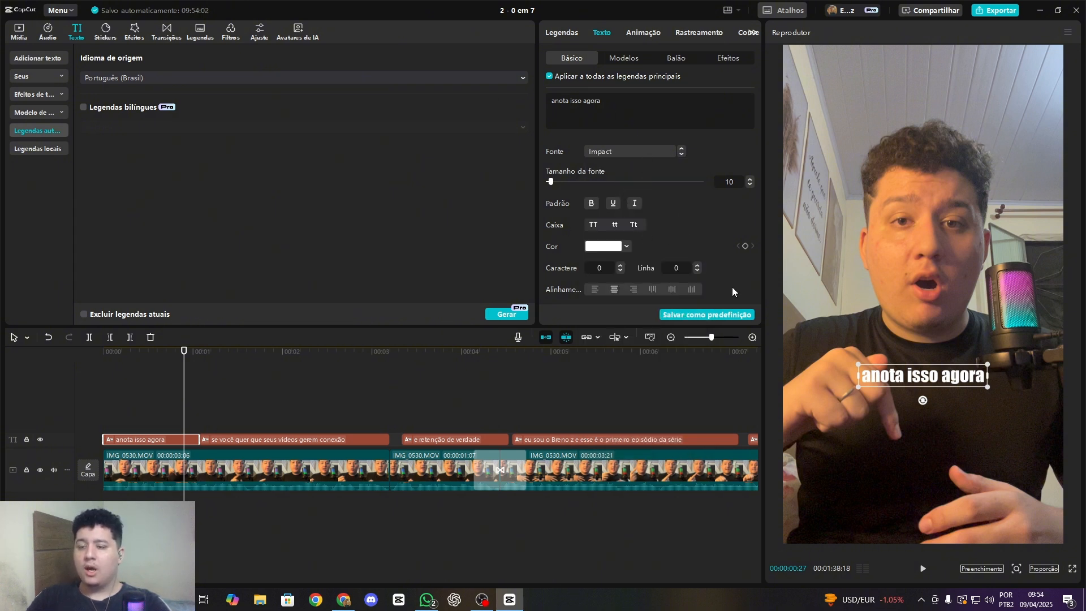
scroll(627, 188, "down", 5)
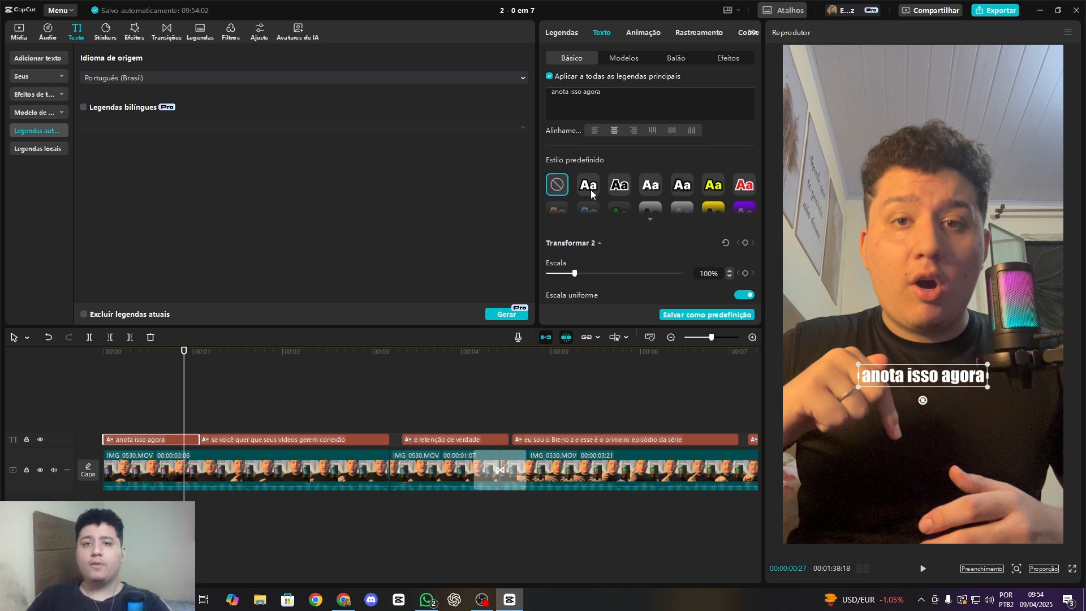
left_click(591, 189)
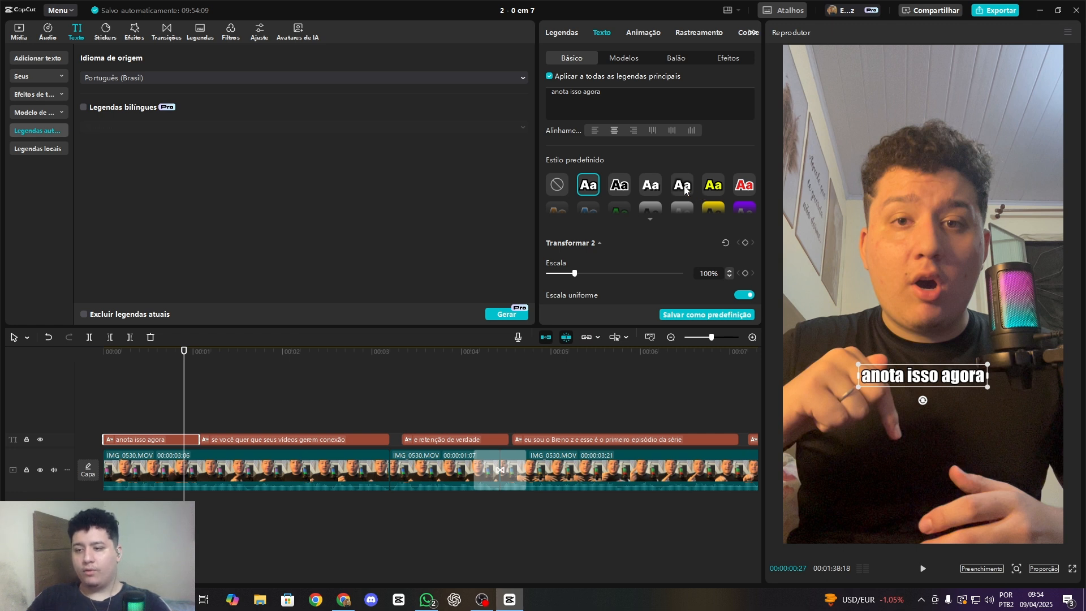
left_click(650, 220)
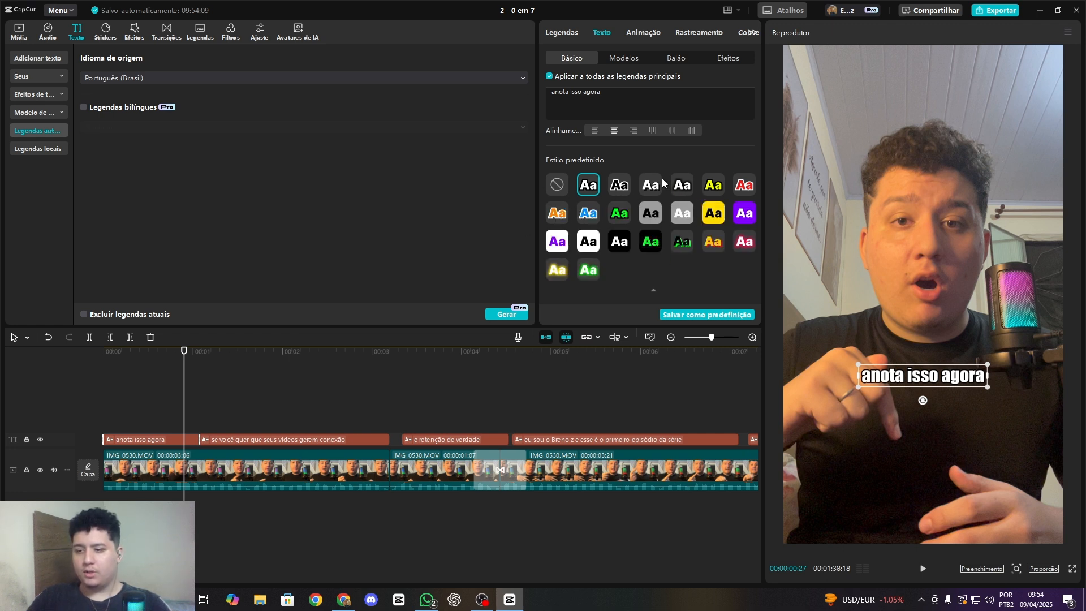
left_click(654, 293)
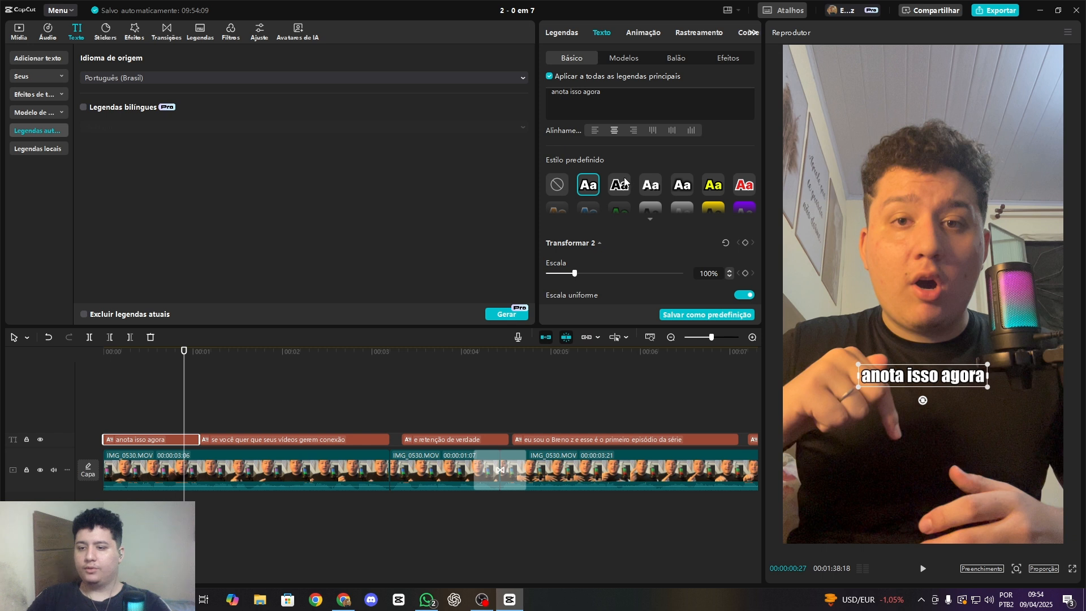
Scale the captions to 113% and reposition them slightly higher on the chest, centred at X 0, Y about -553.
scroll(624, 181, "down", 1)
mouse_move(576, 232)
left_mouse_down()
mouse_move(590, 232)
mouse_move(578, 235)
left_mouse_up()
scroll(584, 218, "down", 3)
left_click(613, 158)
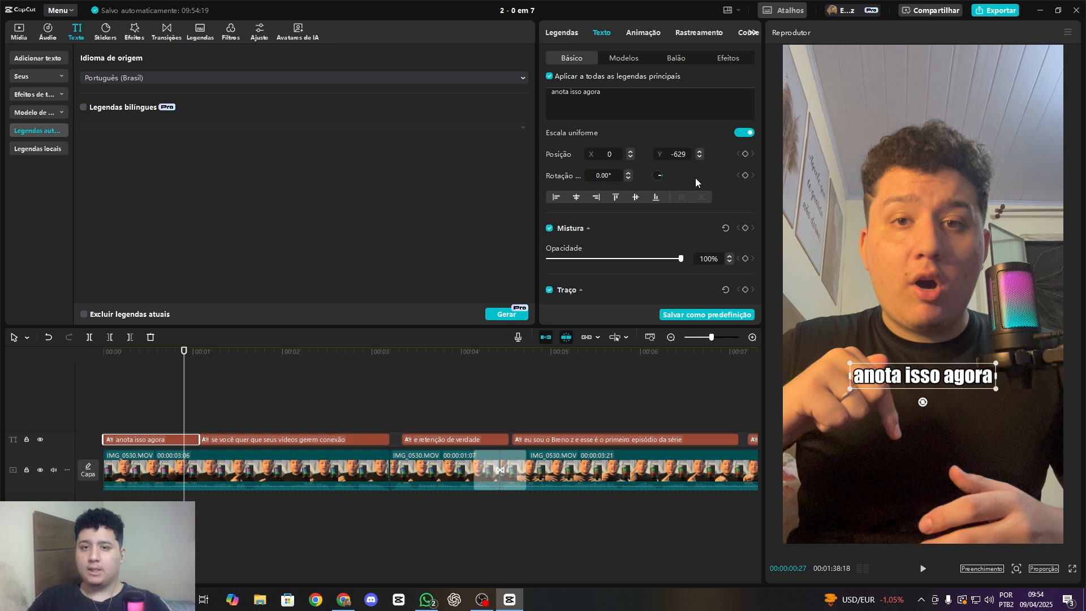
mouse_move(884, 373)
left_mouse_down()
mouse_move(985, 374)
mouse_move(902, 371)
left_mouse_up()
mouse_move(904, 372)
left_mouse_down()
mouse_move(898, 296)
mouse_move(913, 373)
left_mouse_up()
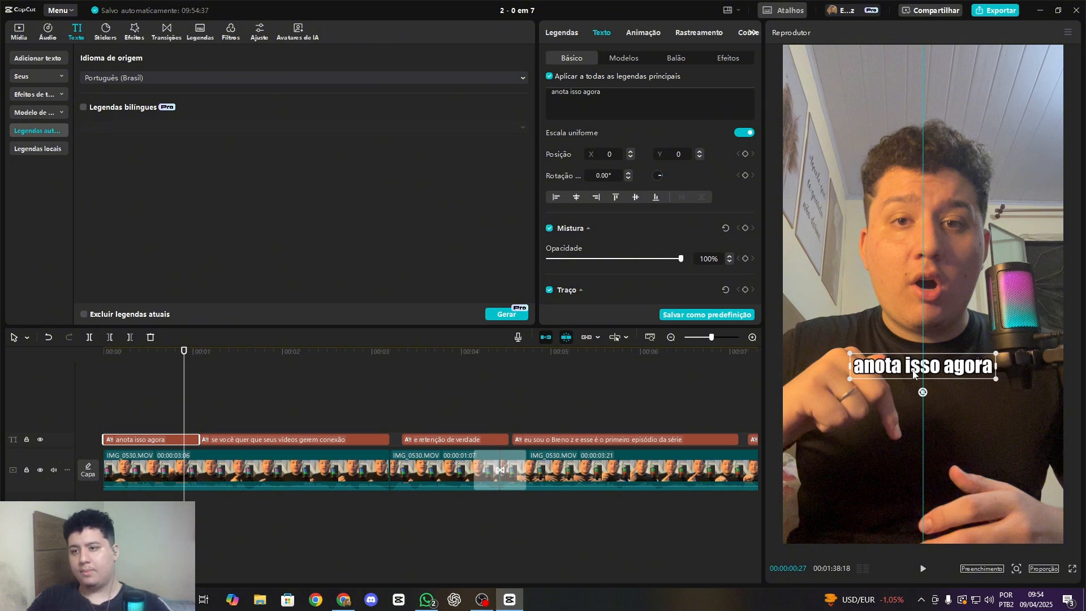
left_click_drag(913, 373, 913, 373)
Set the captions' stroke thickness to 100 and enable a white background with 20% rounded corners.
scroll(574, 198, "down", 3)
scroll(578, 190, "up", 4)
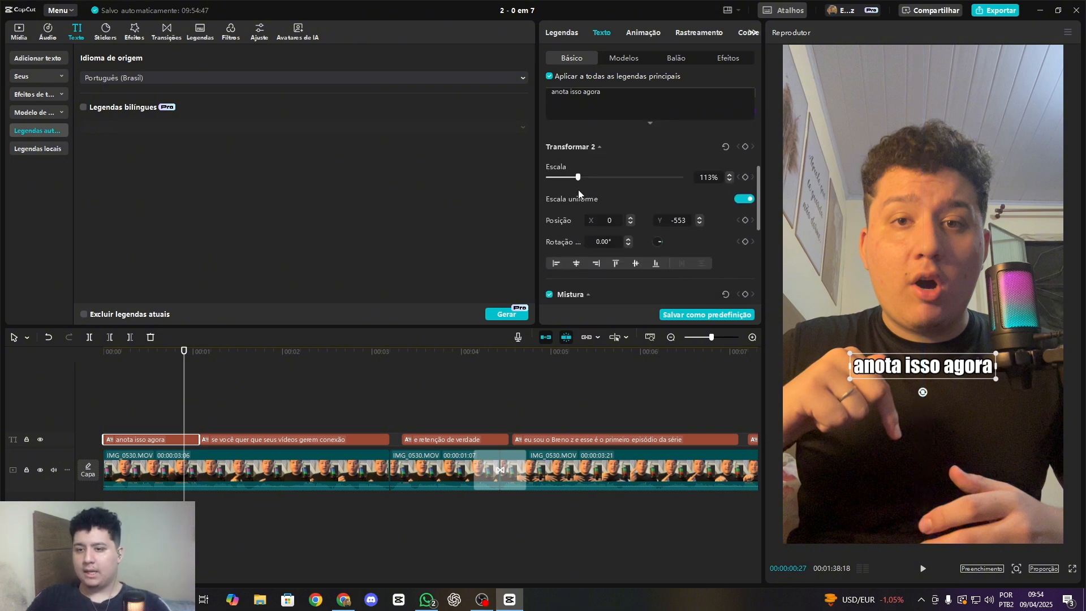
scroll(578, 189, "down", 5)
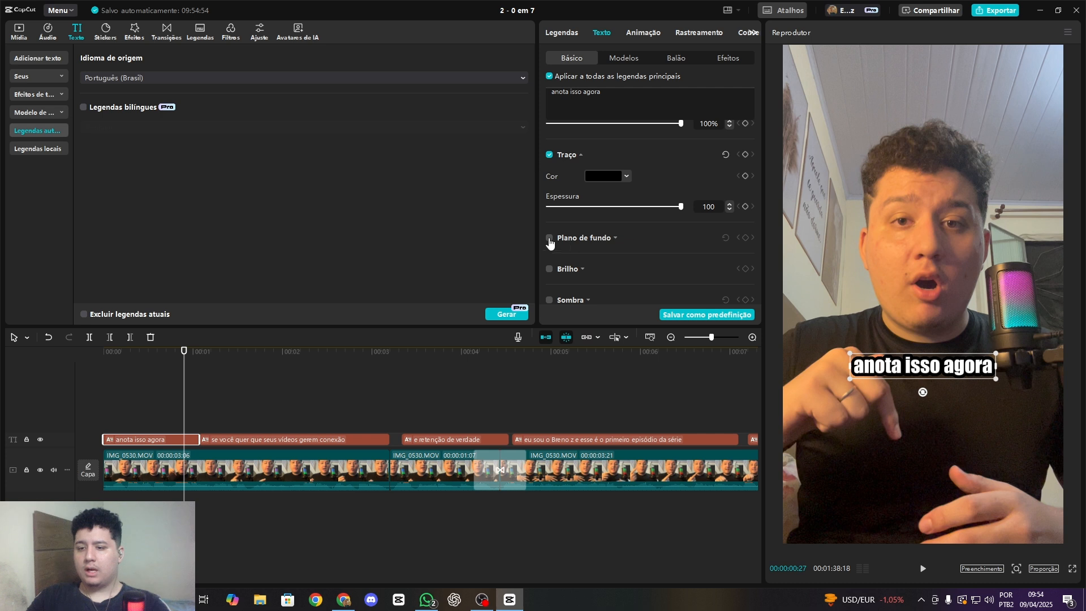
left_click(549, 242)
scroll(602, 215, "down", 2)
left_click(614, 226)
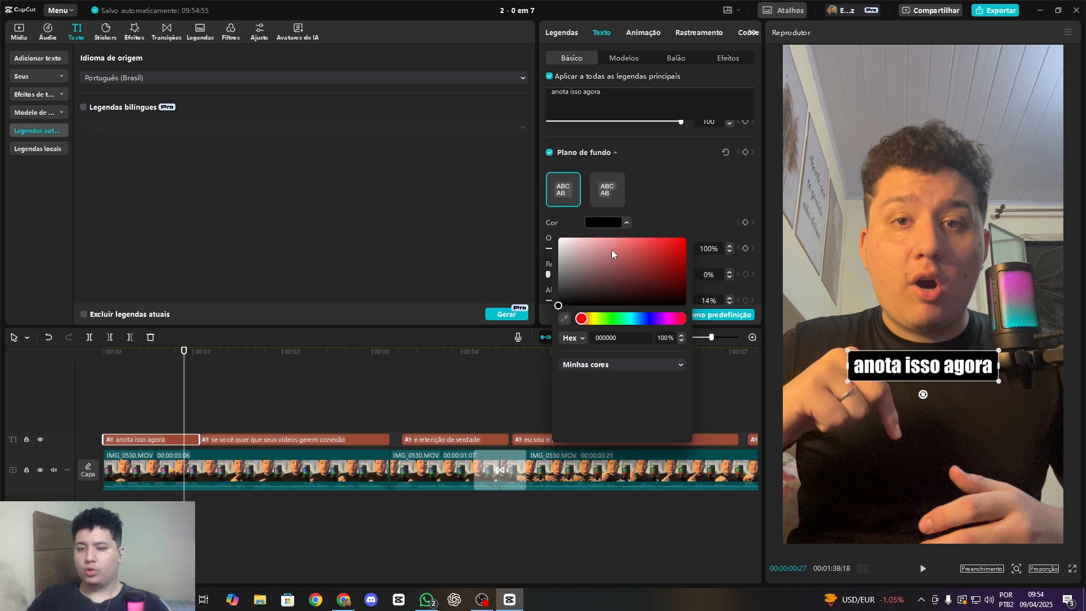
left_click_drag(612, 250, 532, 234)
left_click(641, 195)
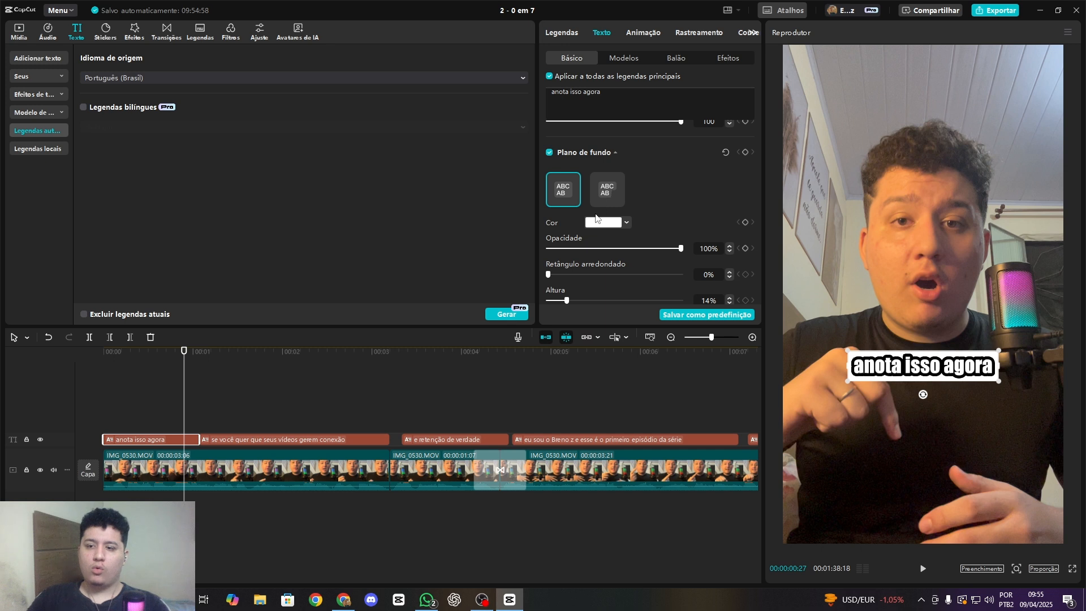
left_click_drag(567, 275, 576, 275)
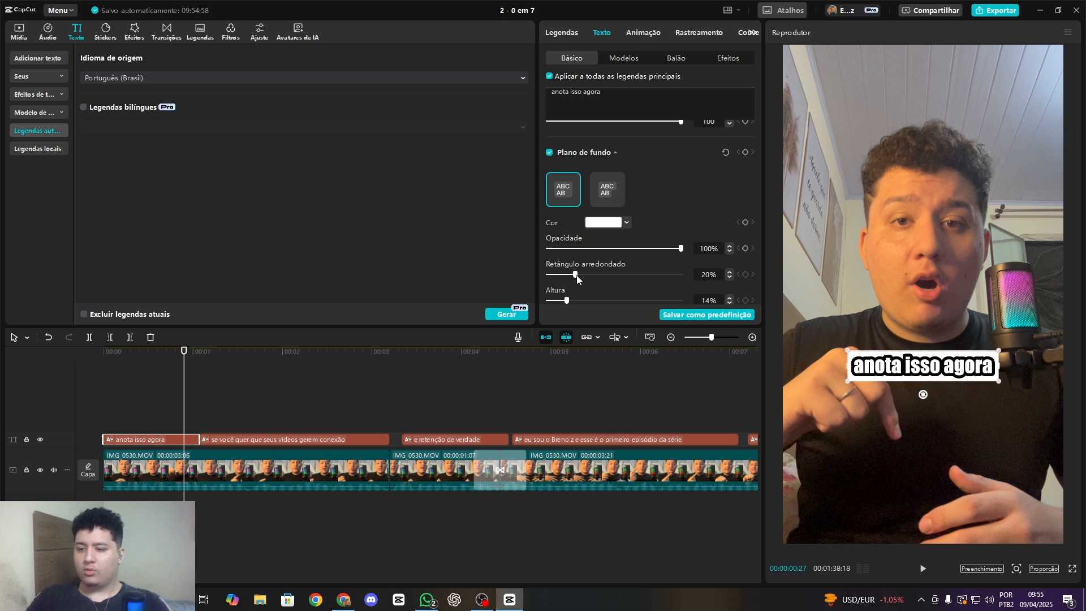
Try extreme height and width values on the caption background, including 100% and 0% height, and undo those changes.
scroll(581, 251, "down", 3)
left_click_drag(566, 172, 754, 173)
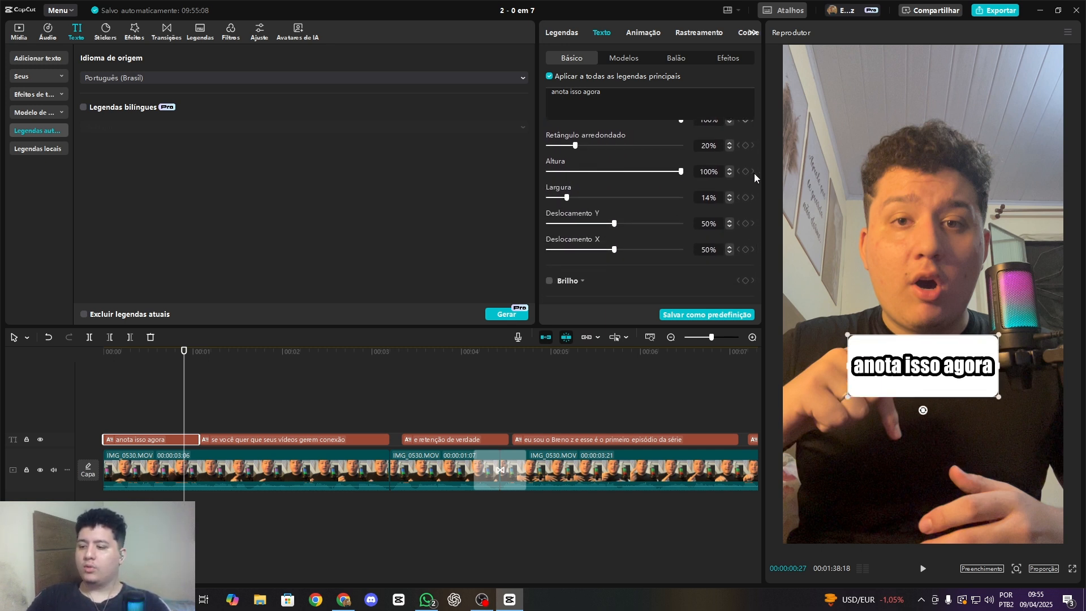
left_click_drag(566, 198, 543, 197)
left_click_drag(680, 171, 535, 170)
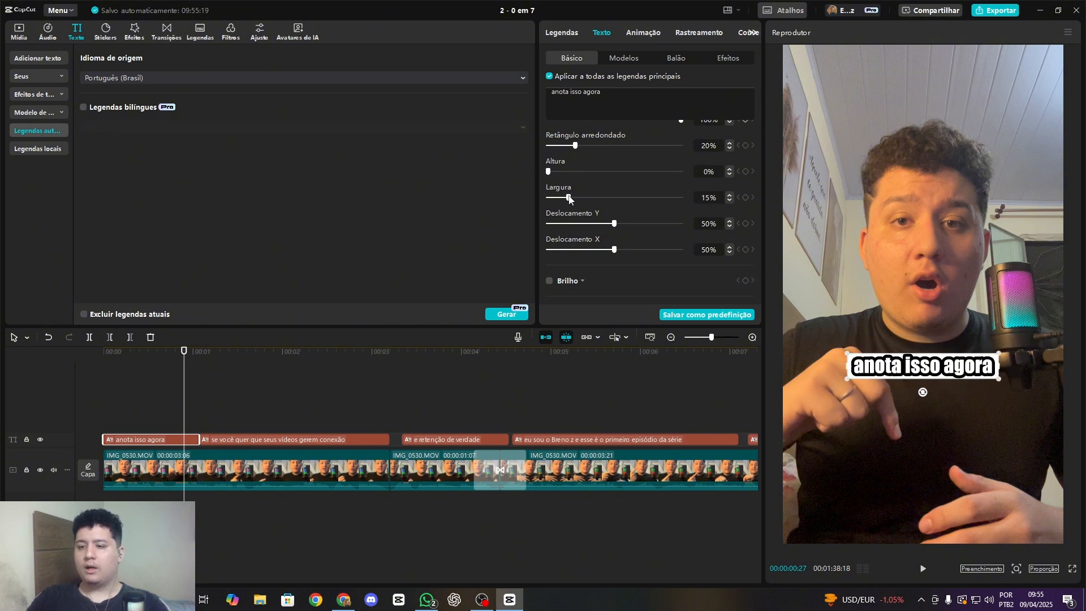
key("ctrl+z")
key("ctrl+z")
key("ctrl+z")
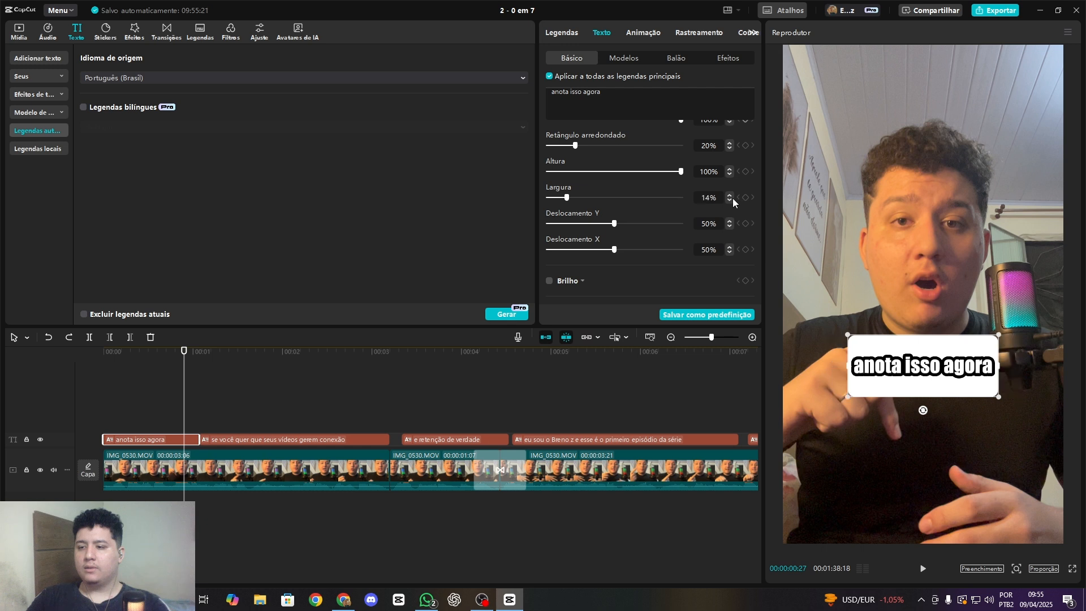
key("ctrl+z")
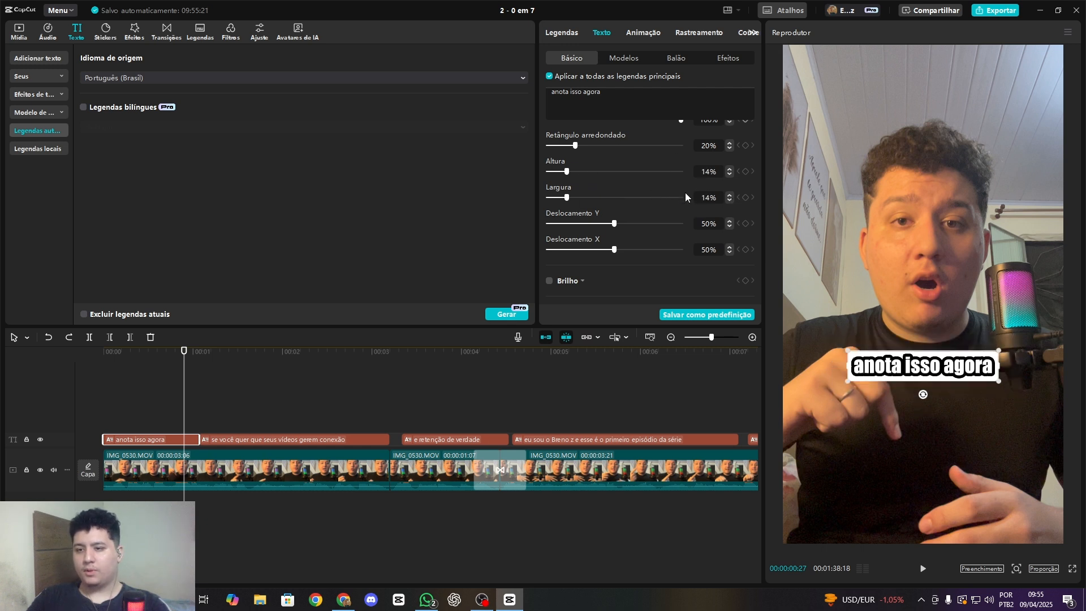
Set the caption background's height to 0% and the text stroke thickness to 21.
left_click_drag(566, 172, 542, 171)
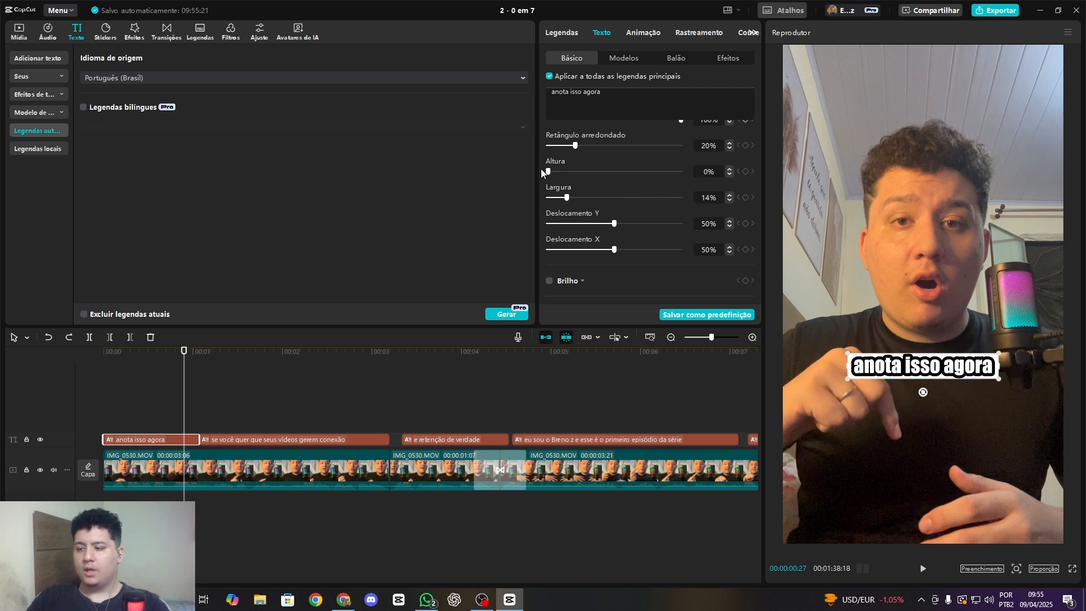
scroll(560, 171, "up", 6)
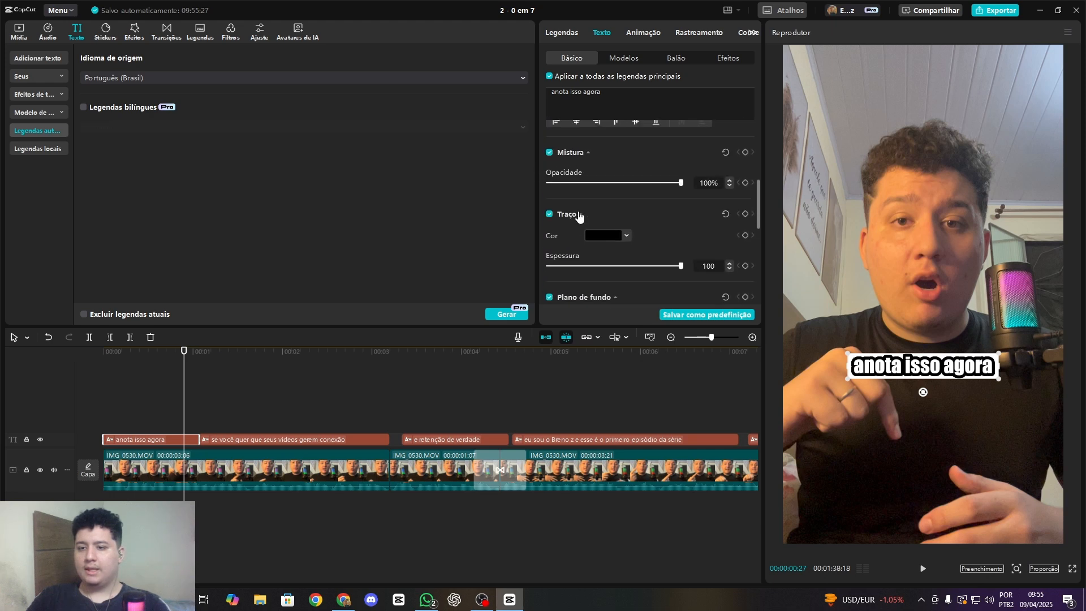
left_click_drag(649, 274, 580, 275)
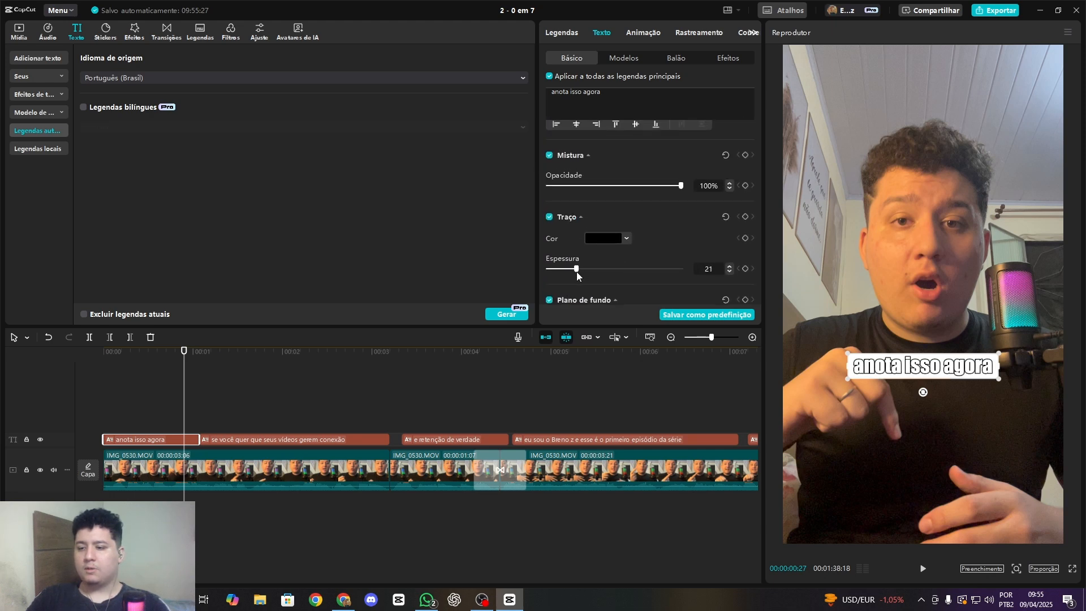
Try the glow effect on the captions and turn it off again.
scroll(562, 249, "down", 6)
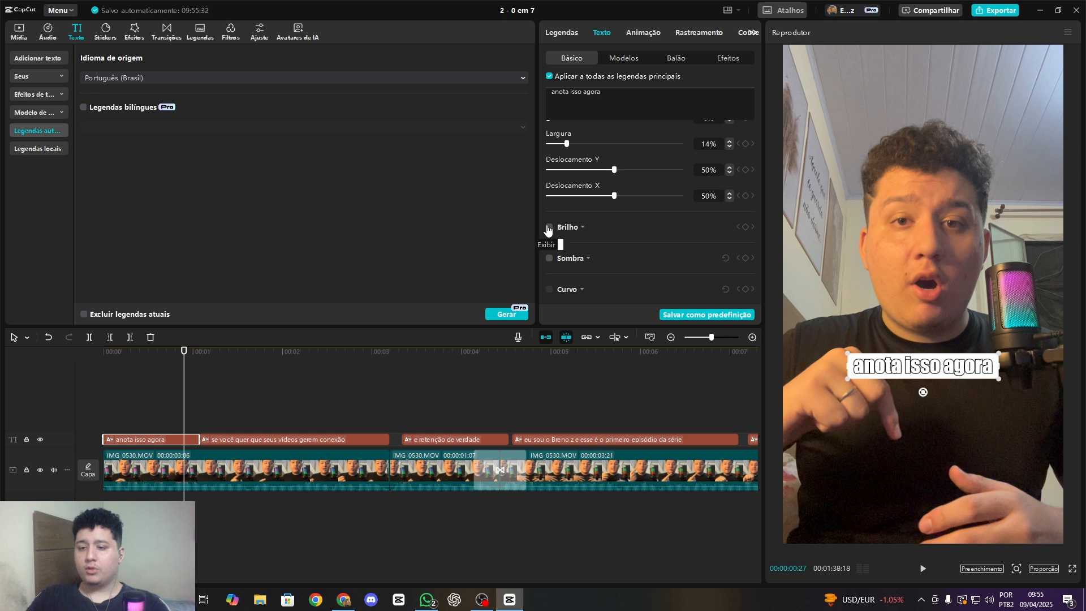
left_click(548, 228)
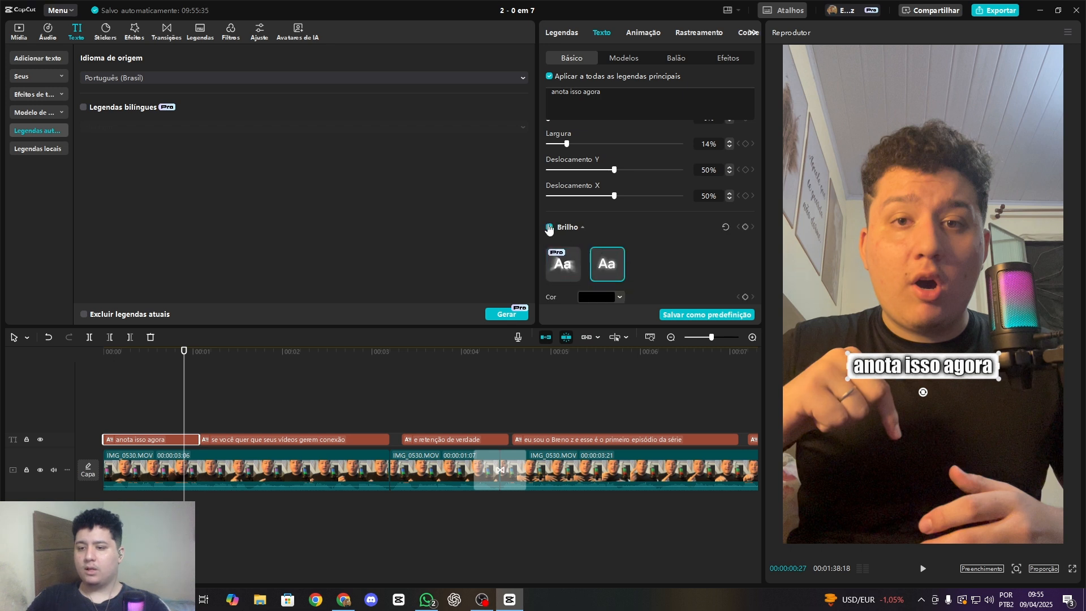
left_click(548, 228)
Enable a black shadow on the captions with 30% opacity and 7% blur, keeping a distance of 5.
scroll(573, 202, "down", 2)
left_click(549, 258)
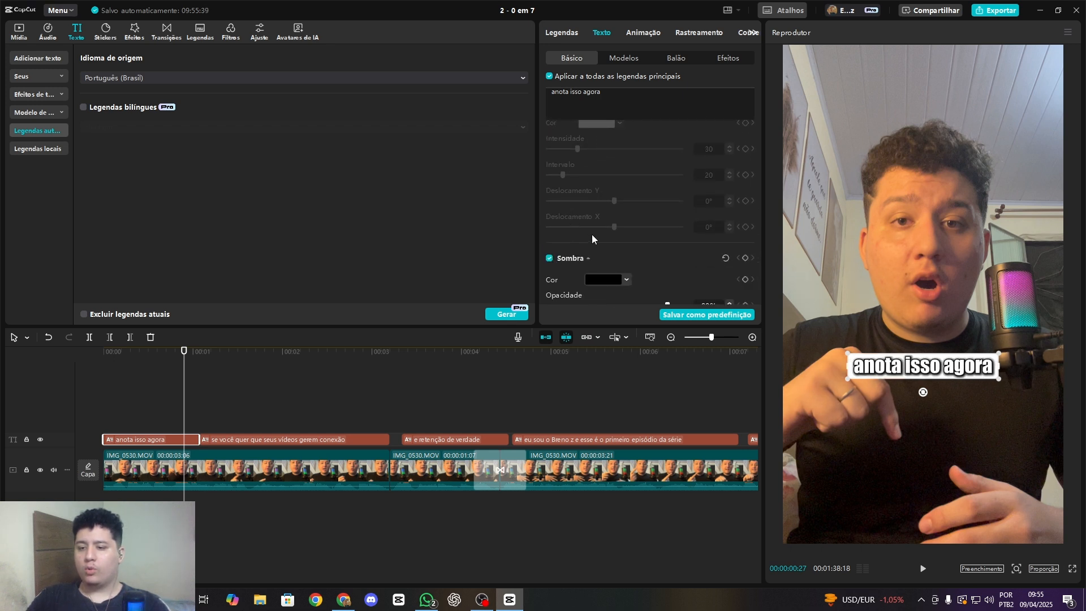
scroll(591, 237, "down", 2)
left_click(615, 181)
left_click_drag(611, 182, 560, 237)
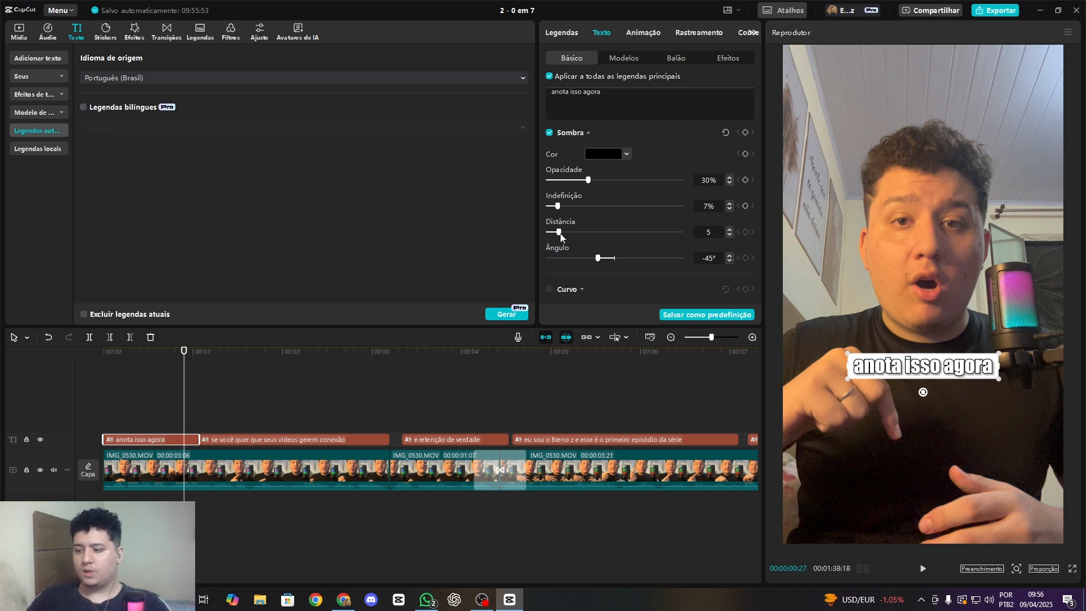
key("ctrl+z")
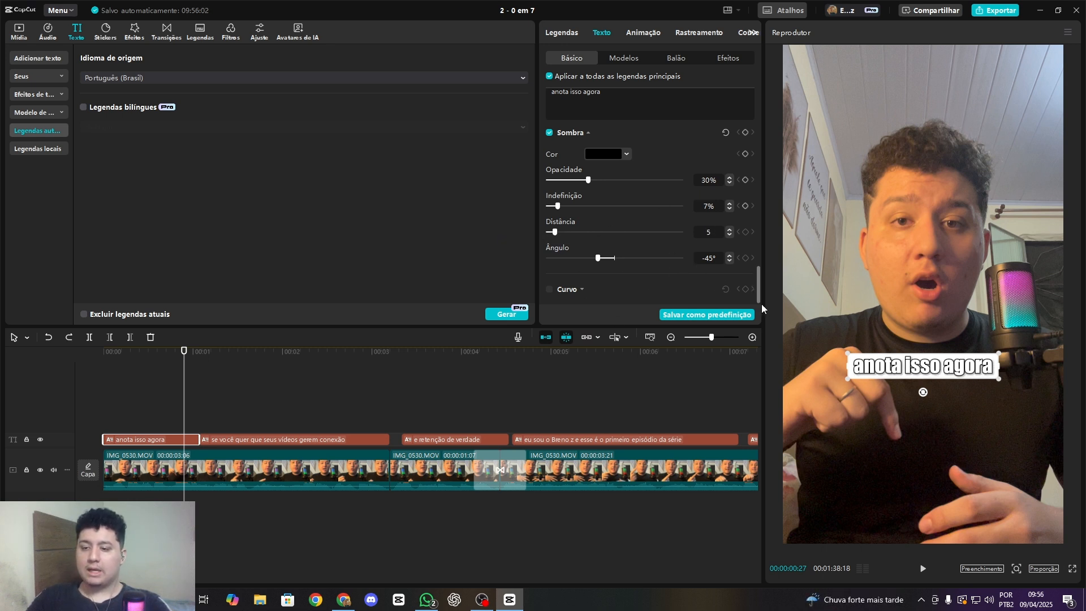
Split the second caption into three captions: "se você quer", "que seus vídeos" and "gerem conexão".
left_click(199, 433)
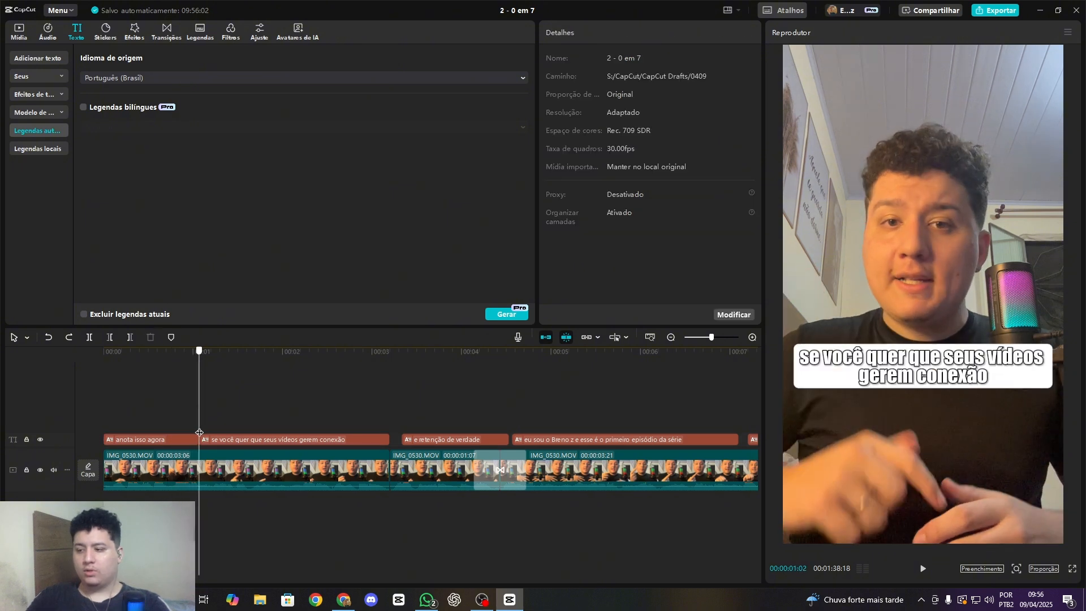
left_click_drag(199, 432, 248, 445)
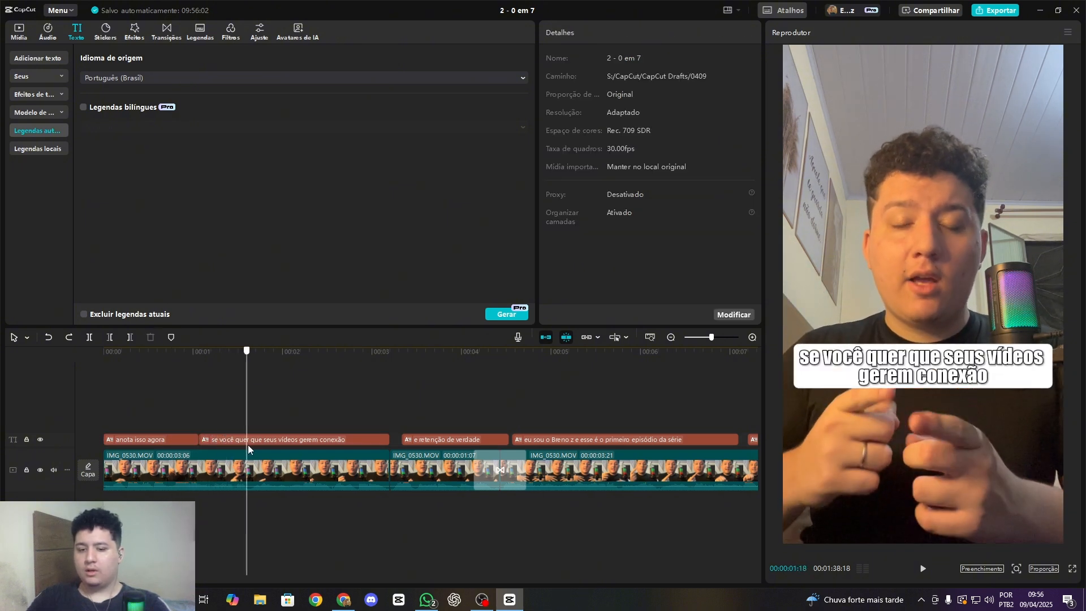
left_click(252, 437)
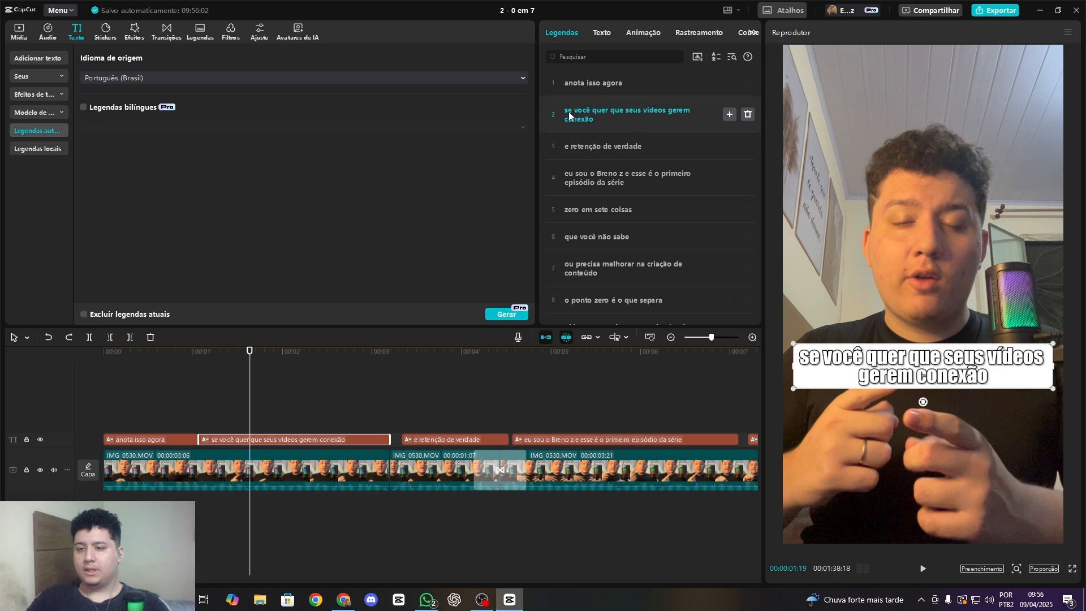
left_click(612, 112)
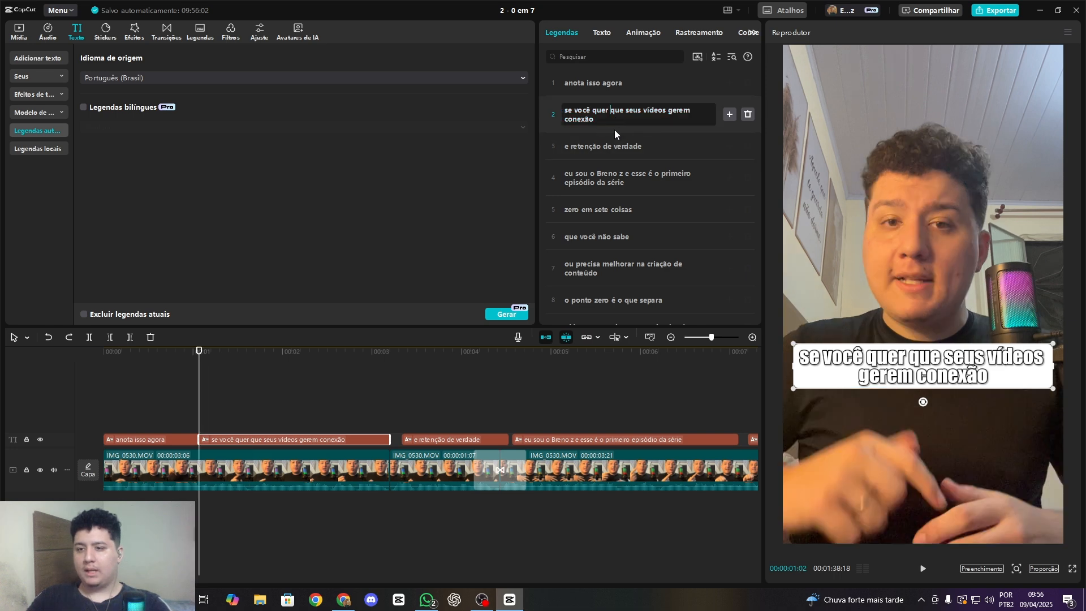
key("Return")
left_click(619, 141)
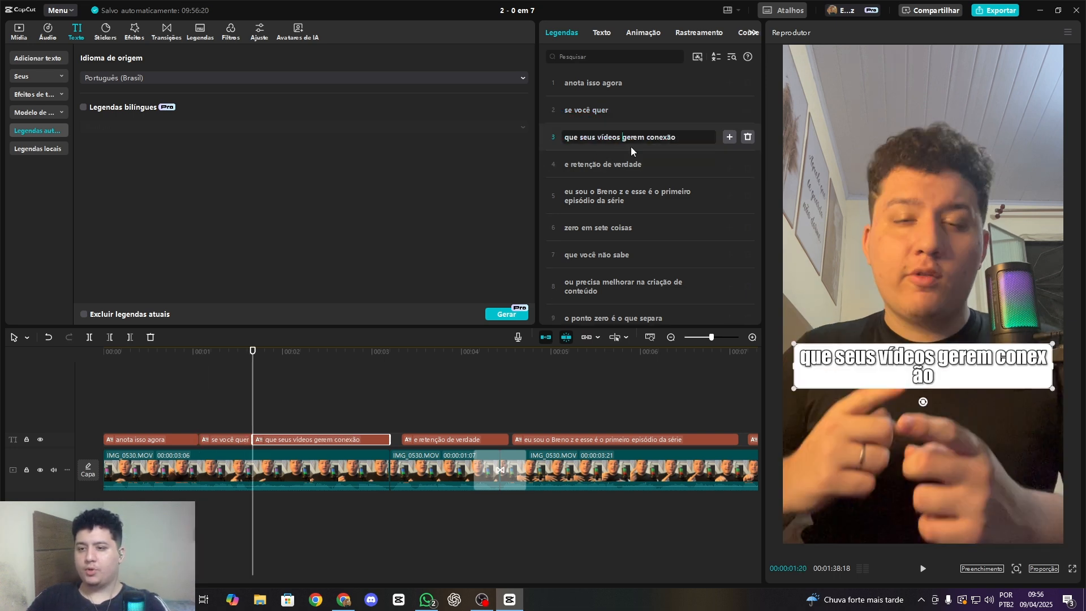
key("Return")
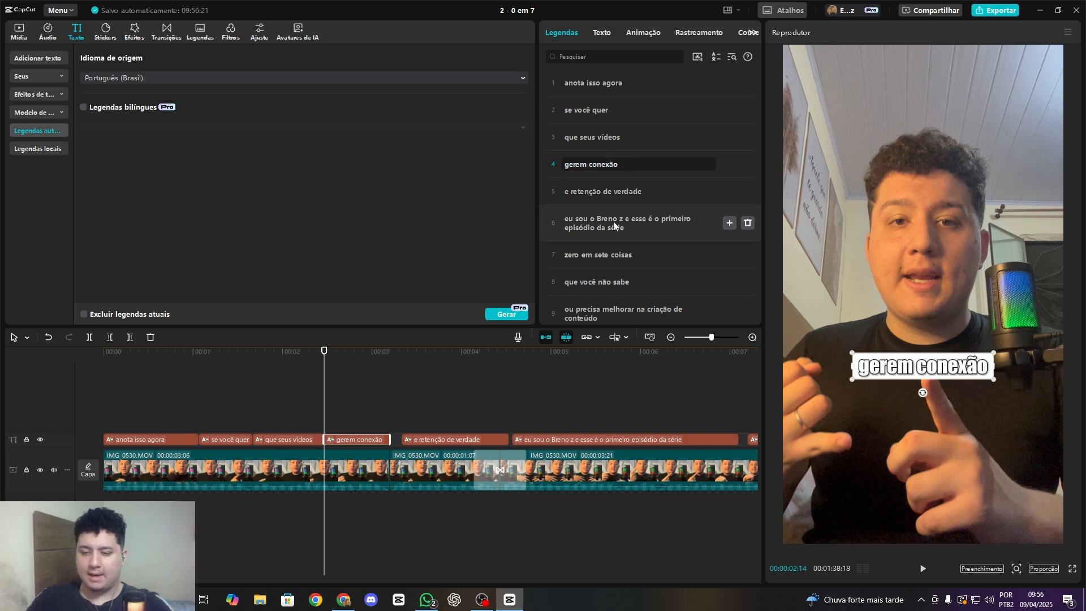
Add a comma to the end of the "gerem conexão" caption and play the opening captions back.
type(",")
left_click(52, 413)
key("space")
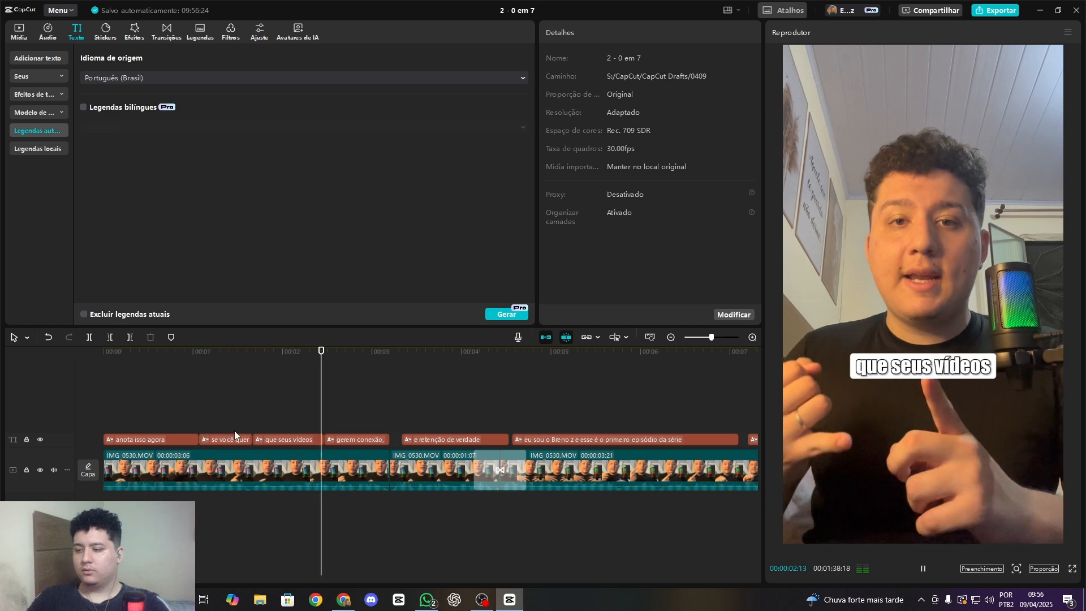
left_click(280, 417)
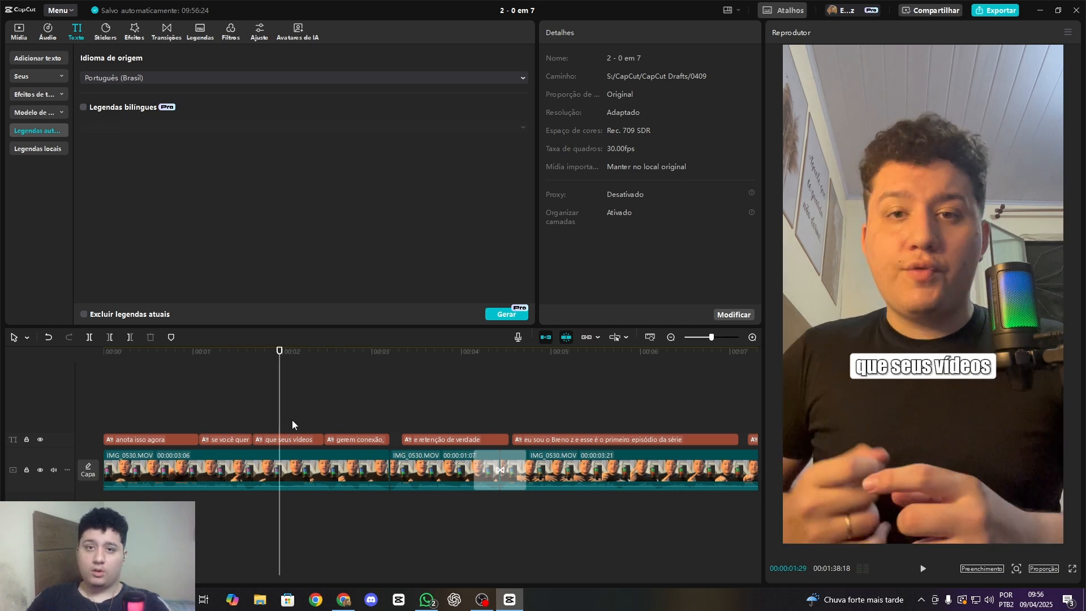
Split the "que seus vídeos" caption at about 00:00:02:07 and delete its leftover end piece.
left_click(307, 439)
left_click(306, 418)
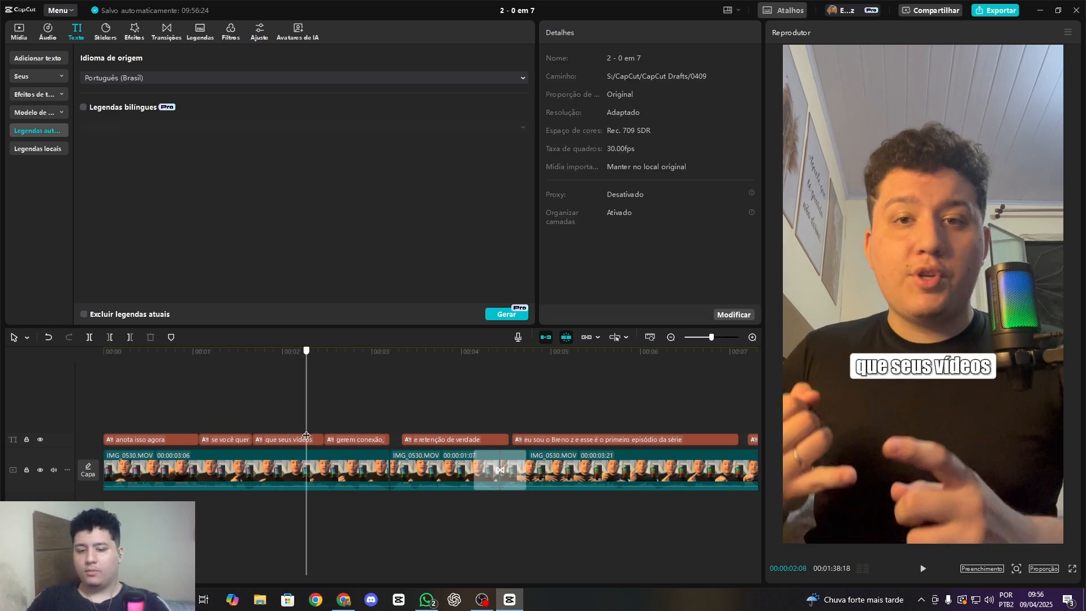
left_click(311, 439)
left_click(303, 426)
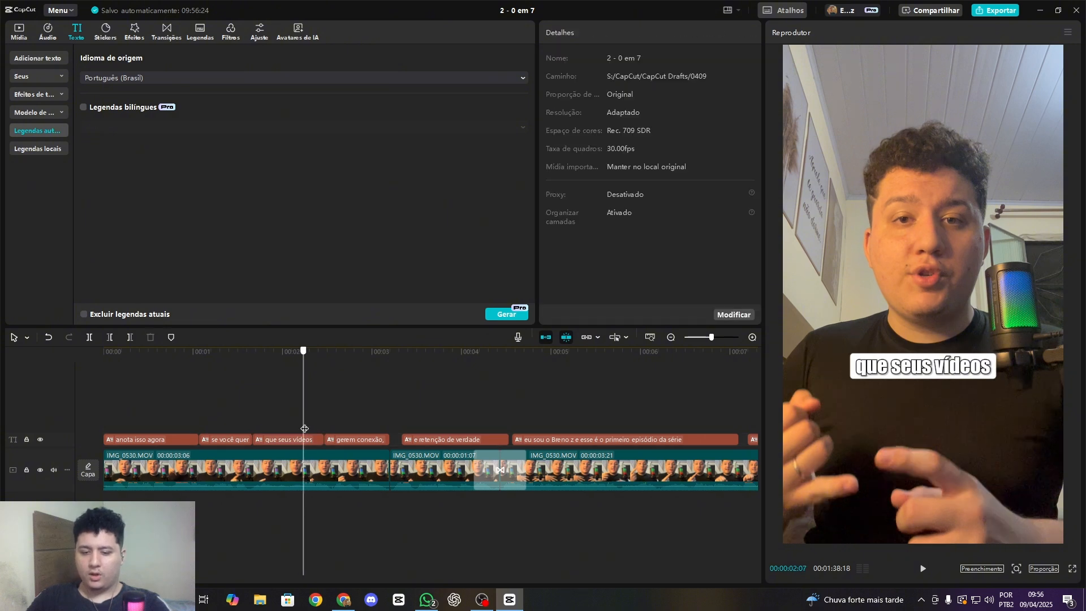
left_click(308, 438)
key("ctrl+b")
left_click(274, 422)
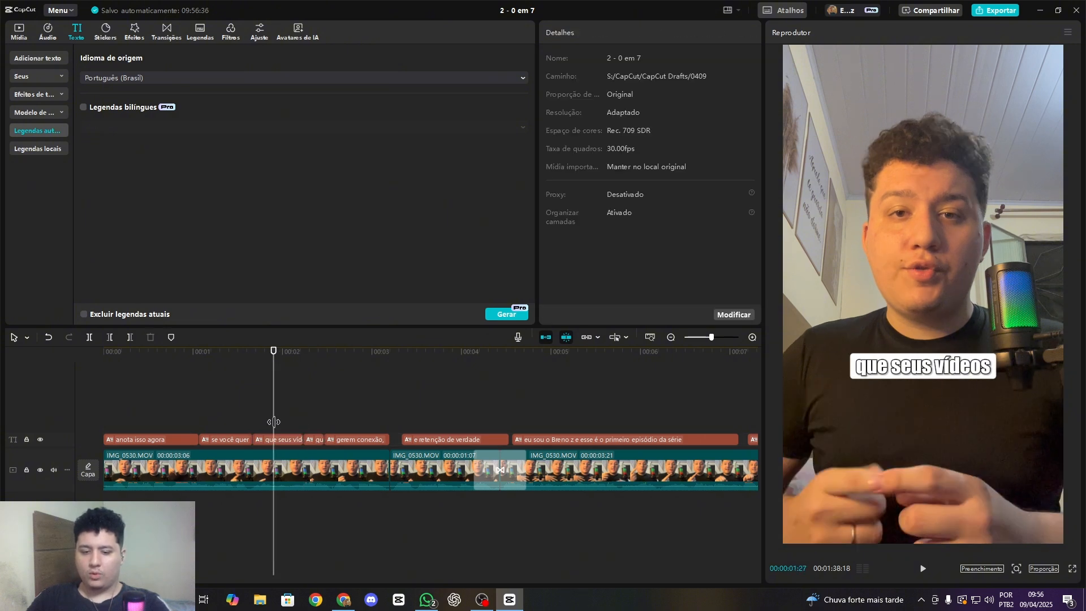
left_click(303, 425)
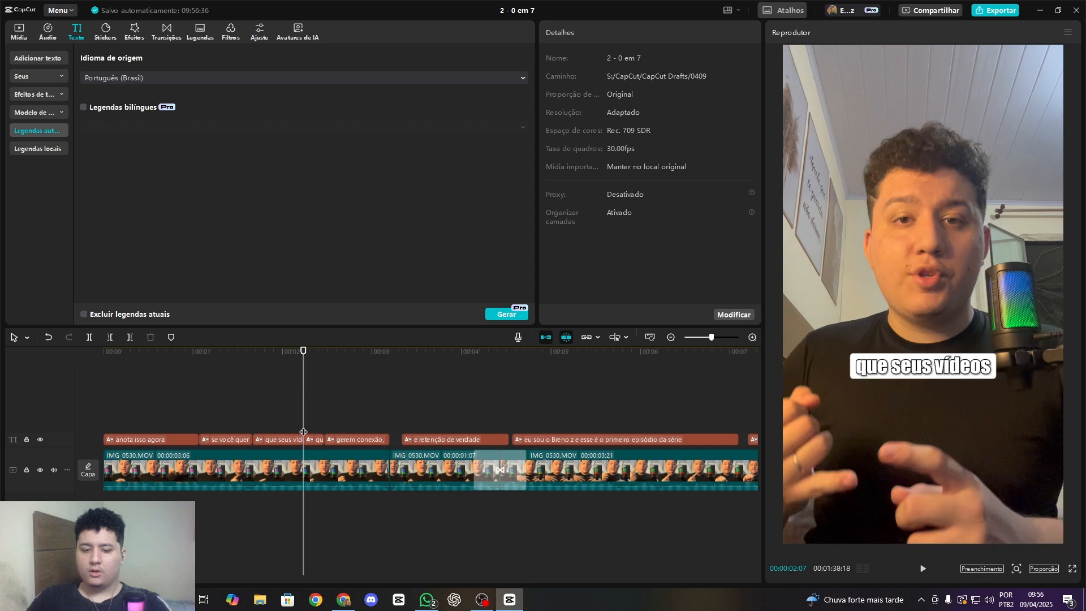
key("space")
left_click(311, 441)
key("Delete")
Extend the start of the "gerem conexão," caption back to the end of "que seus vídeos" and check the playback.
left_click_drag(327, 441, 294, 443)
key("space")
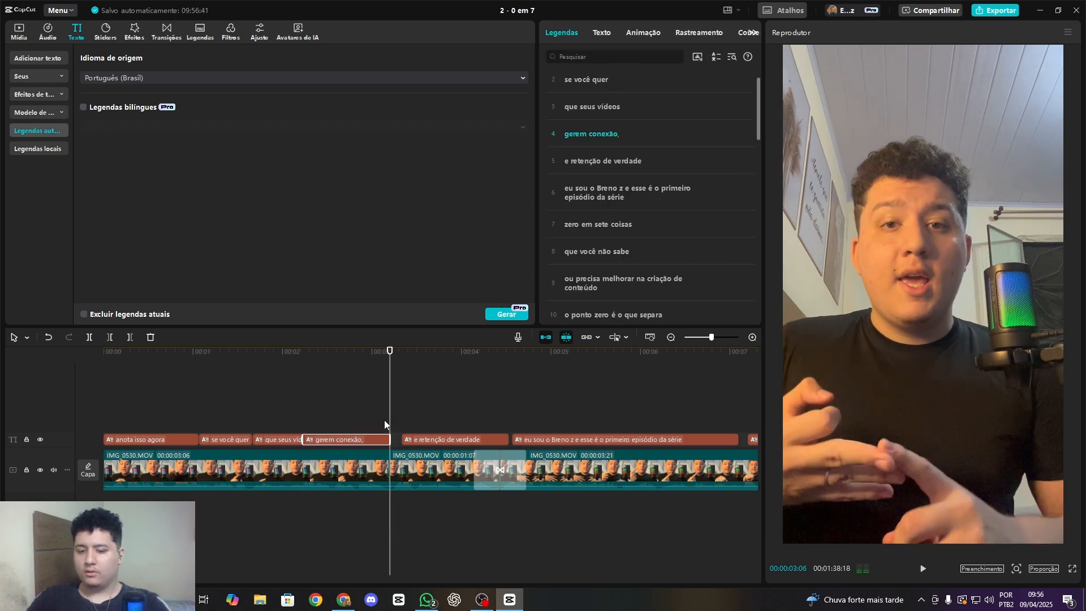
left_click(152, 400)
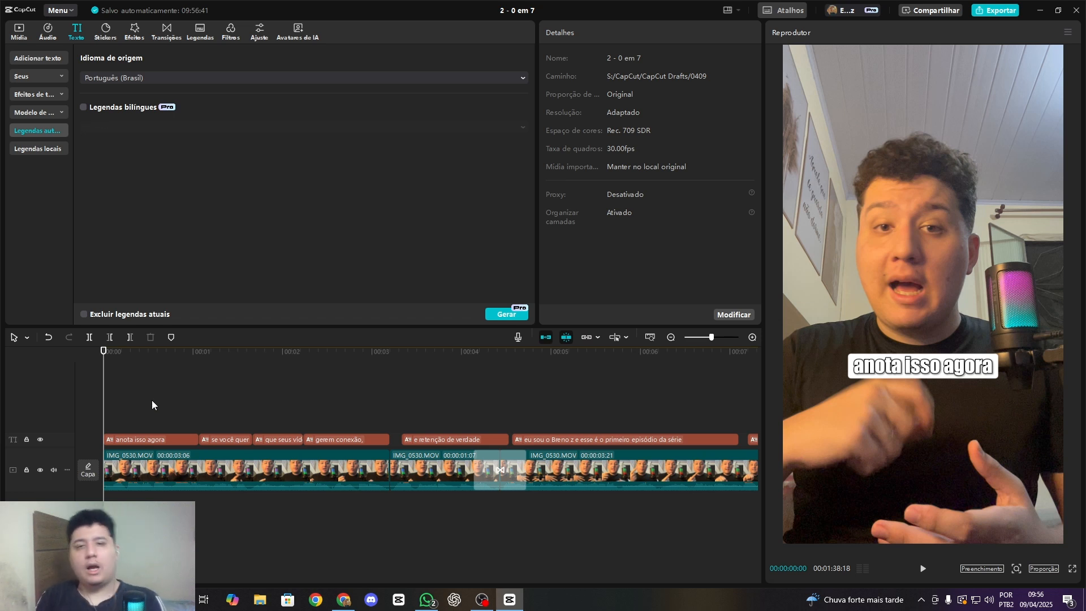
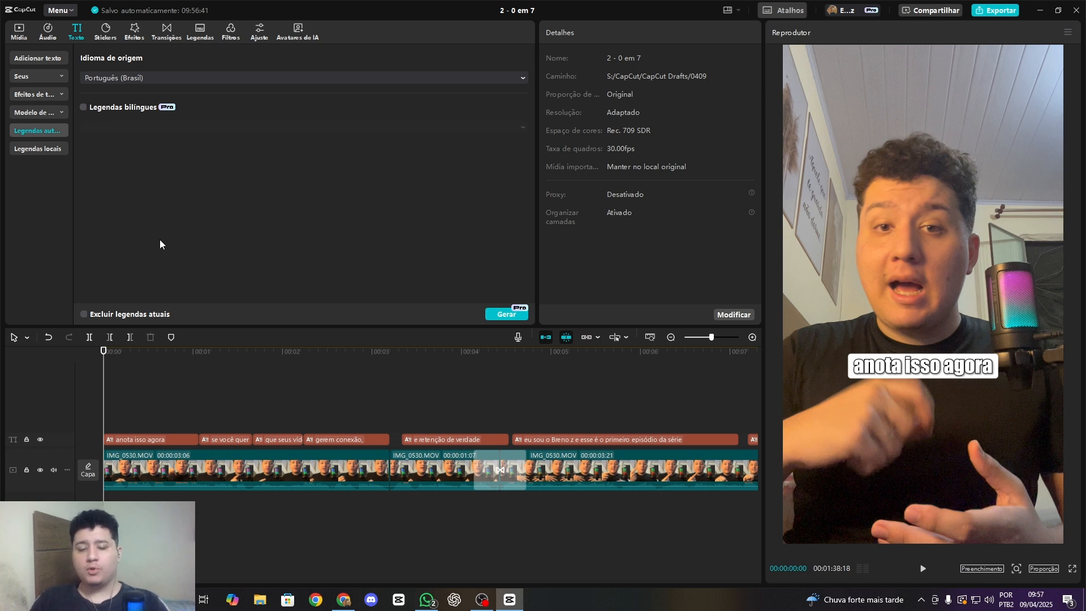
Place the "01 - Gear.wav" sound below the video at 00:00:04:04, where the transition starts, and play it back.
left_click(467, 395)
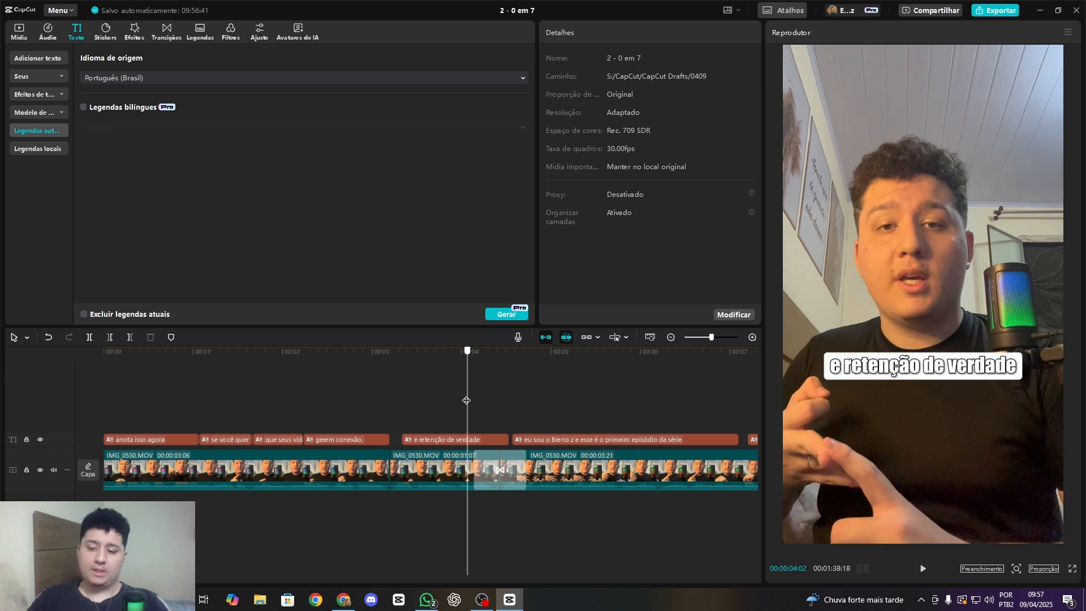
left_click_drag(467, 399, 460, 400)
key("space")
key("space")
scroll(369, 476, "down", 2)
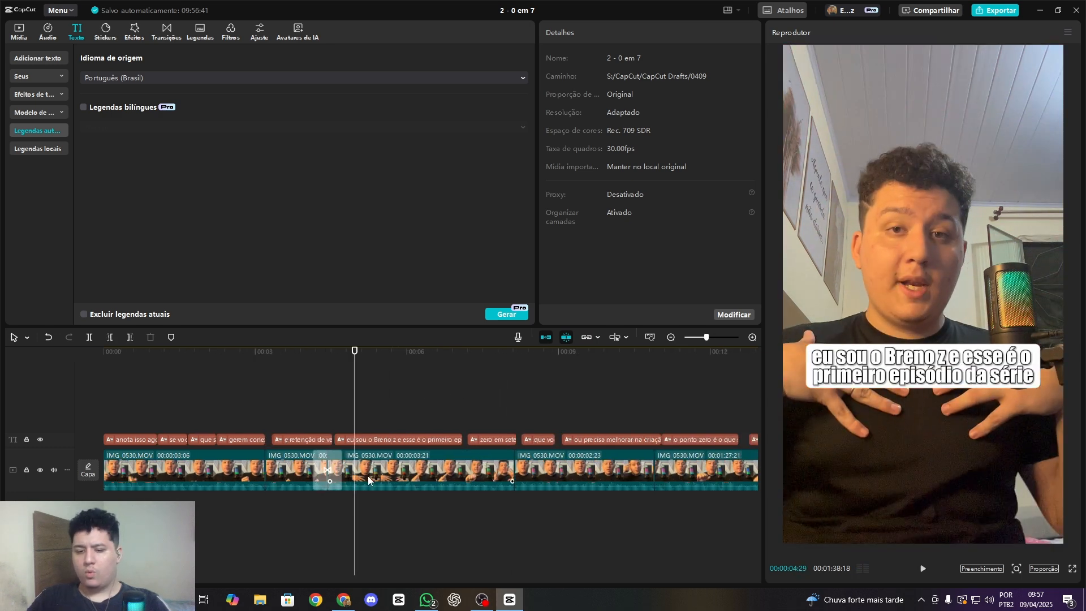
left_click(297, 519)
left_click(318, 516)
left_click_drag(317, 515, 312, 516)
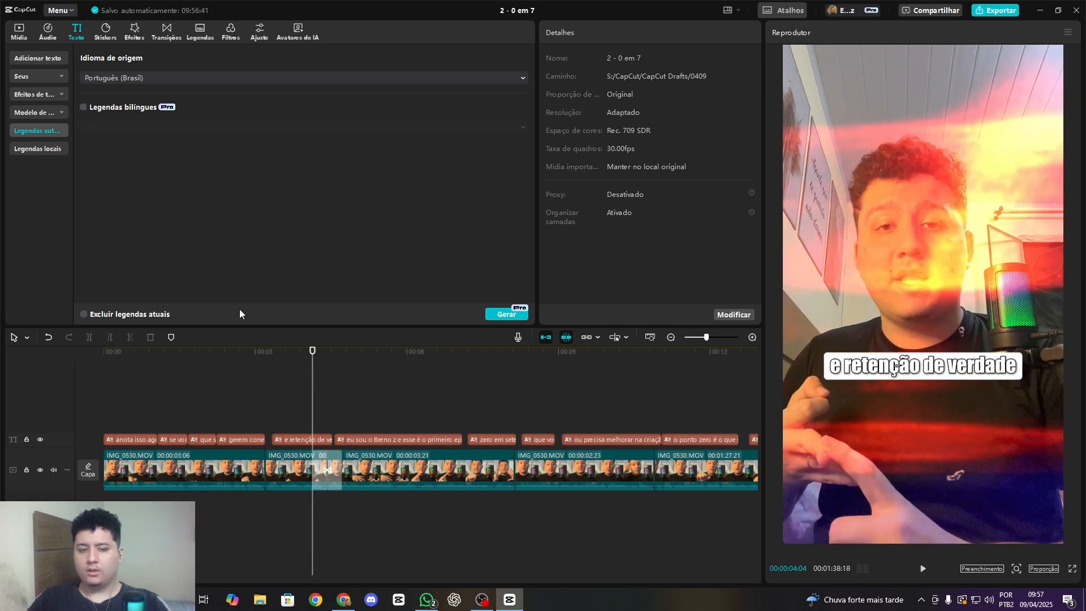
left_click(19, 31)
left_click_drag(192, 170, 316, 508)
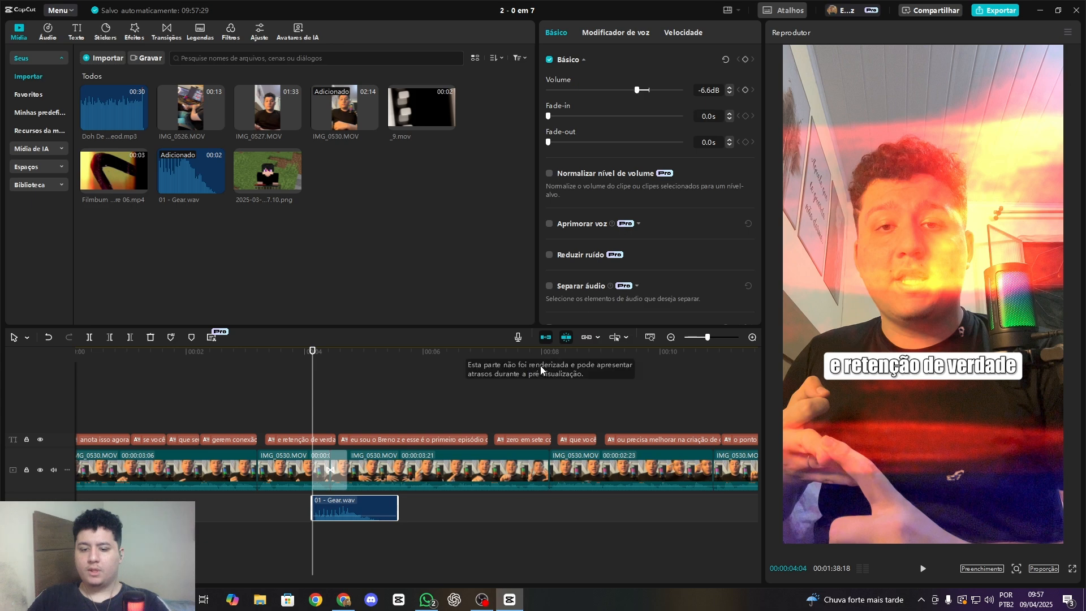
key("space")
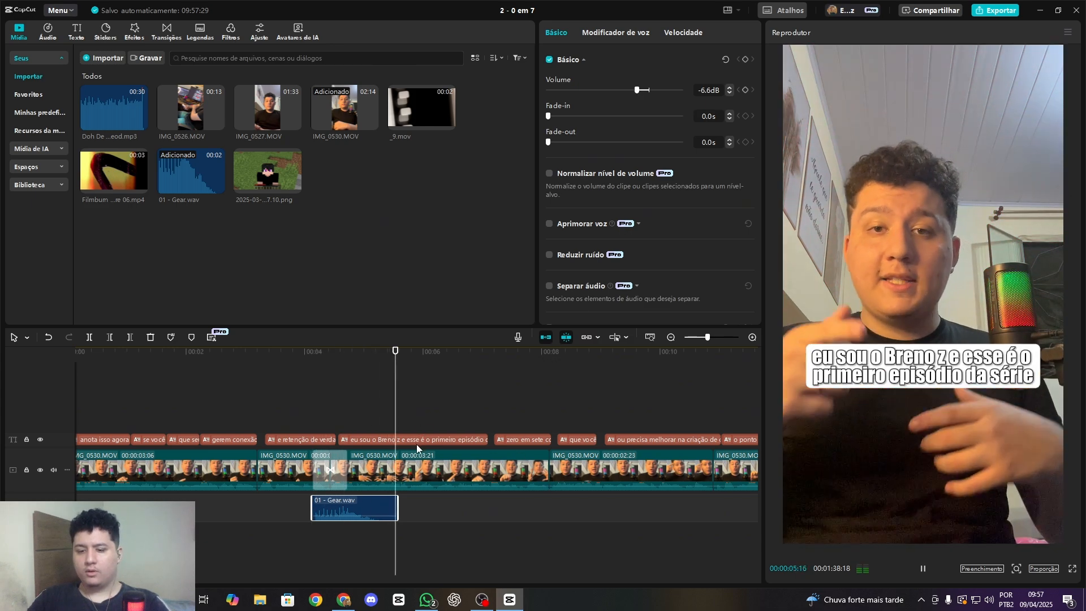
left_click_drag(422, 413, 74, 396)
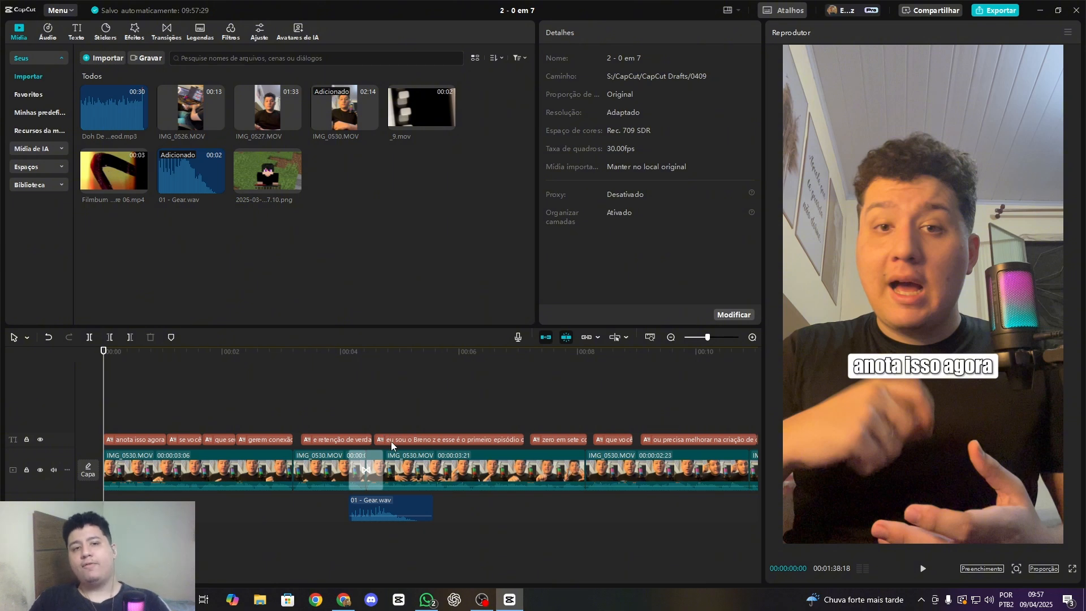
Preview the 4K, Bokeh and laranja verde filters on the video.
left_click(231, 32)
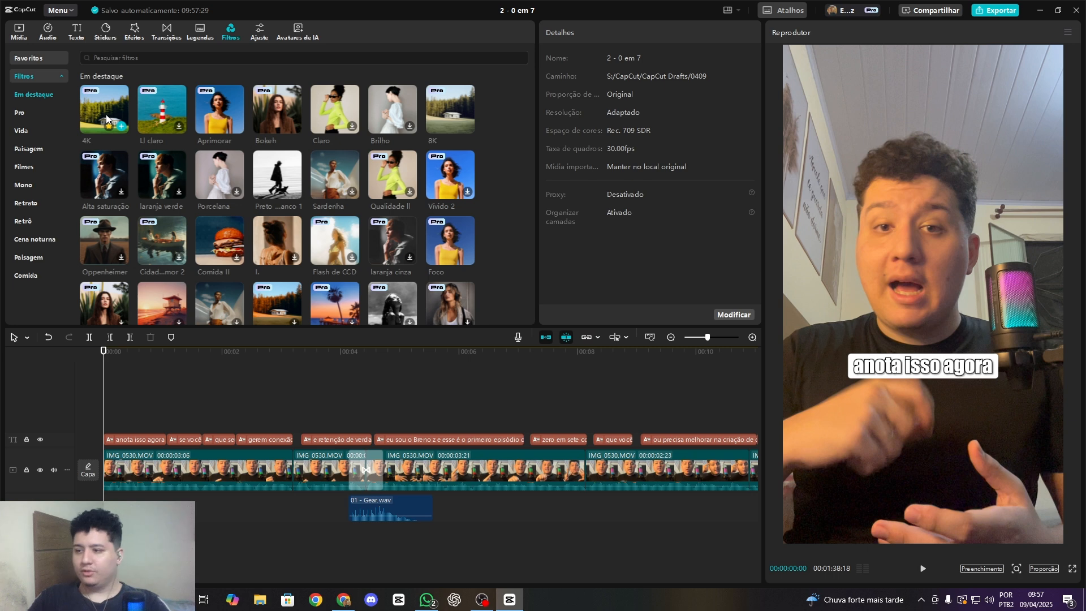
left_click(107, 106)
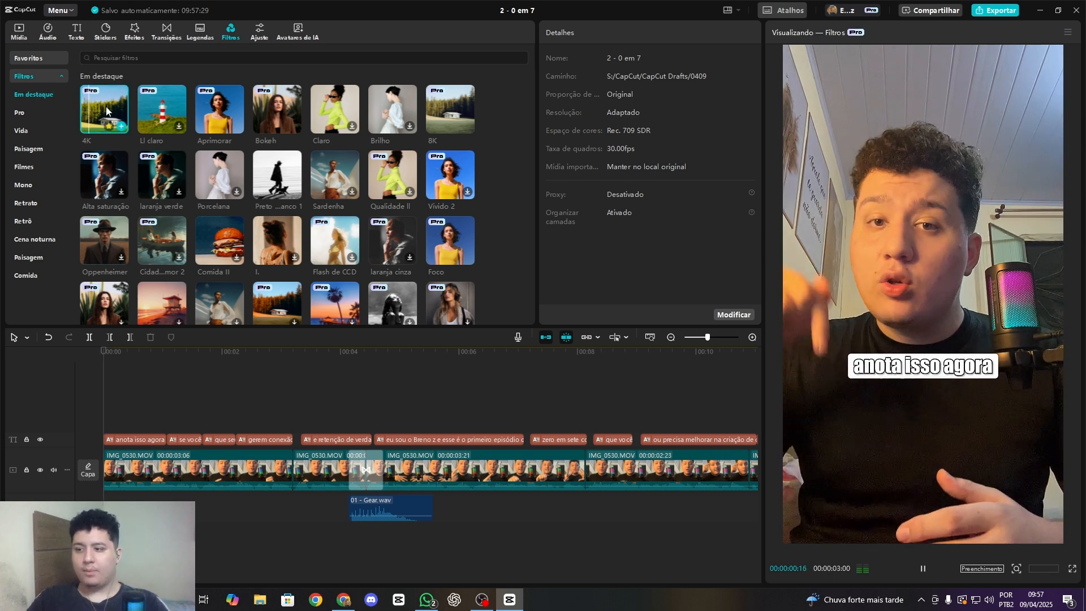
left_click(282, 106)
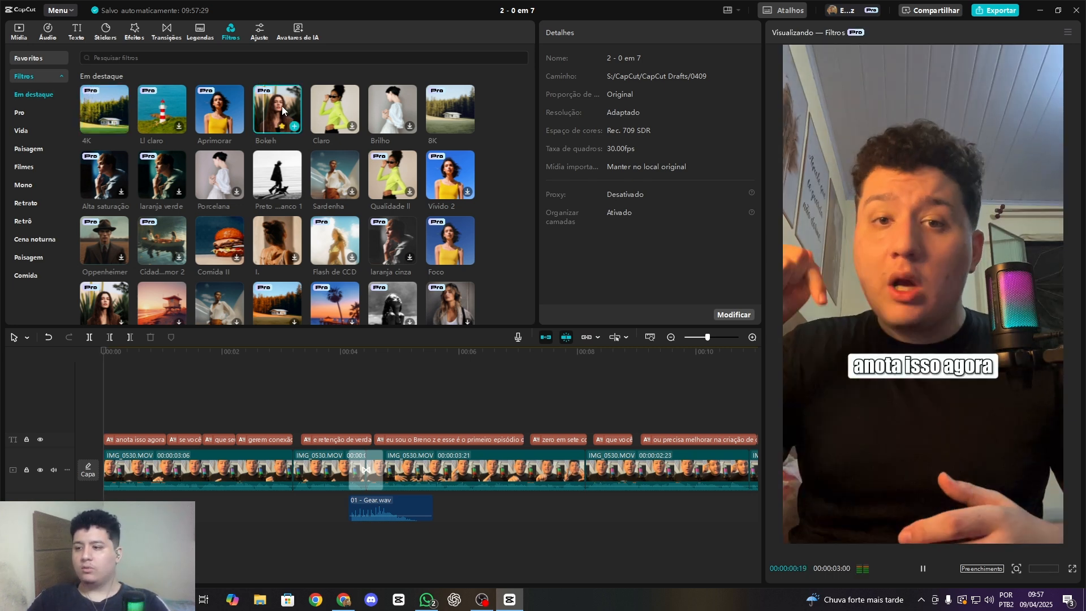
left_click(166, 196)
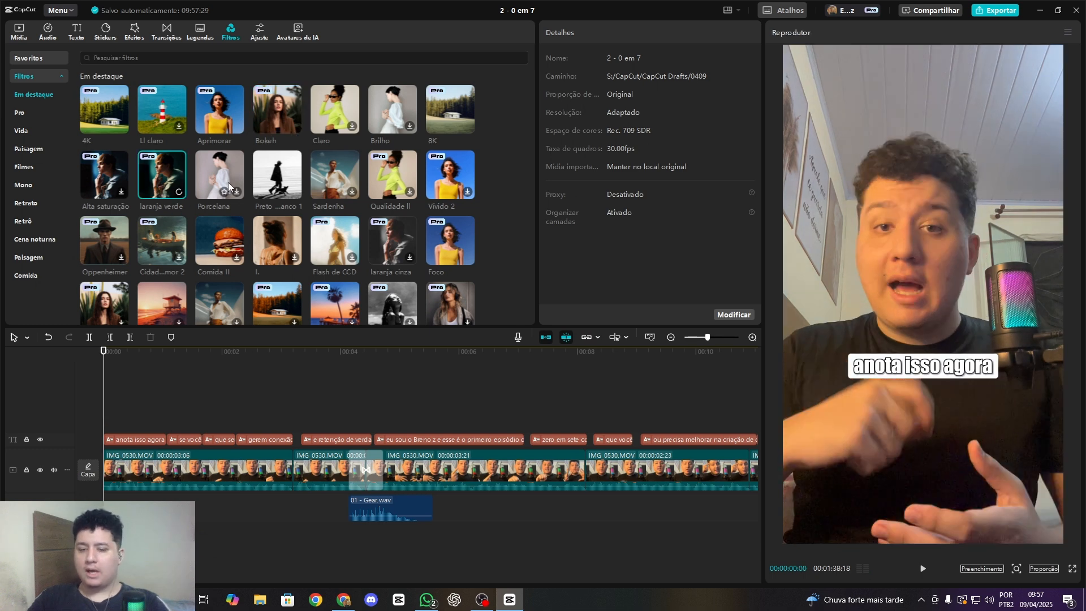
left_click(123, 123)
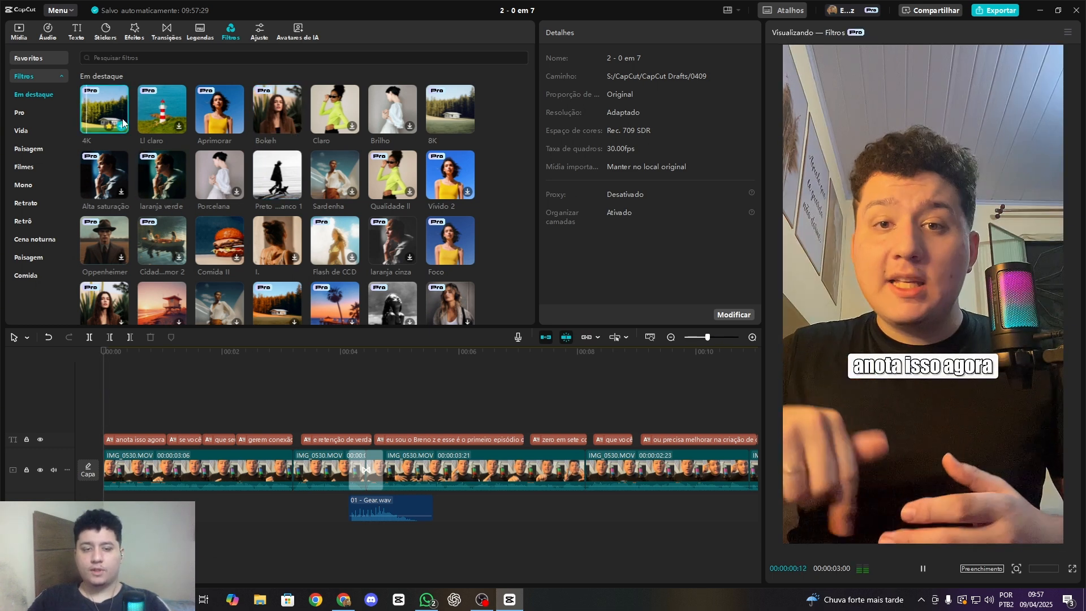
key("space")
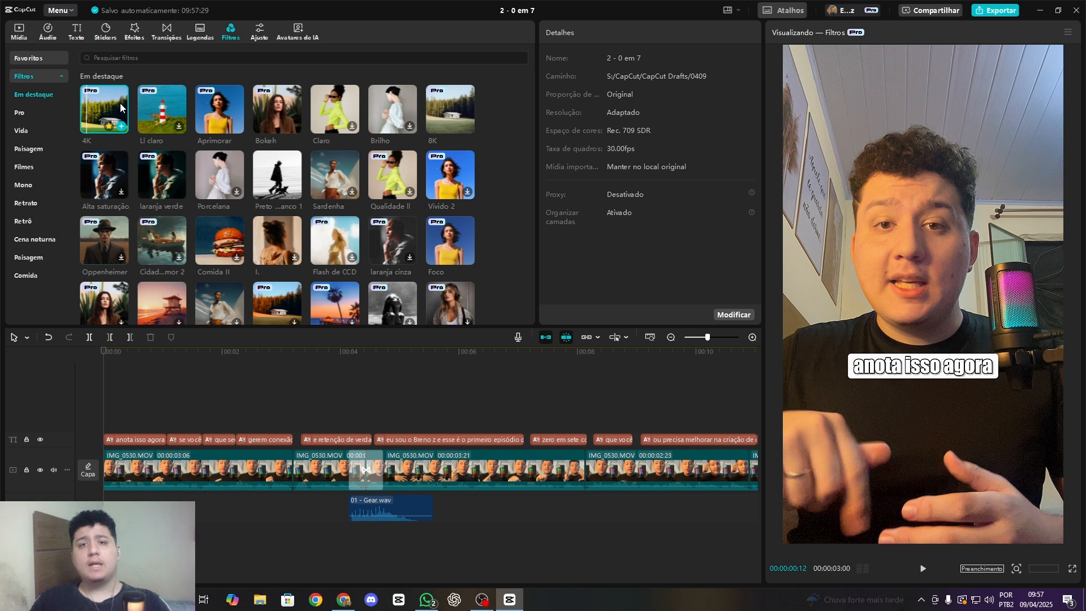
Add the 4K filter above the captions, extend it to the end of the first clip and play the result.
left_click_drag(120, 103, 103, 424)
left_click_drag(282, 423, 294, 423)
key("space")
key("space")
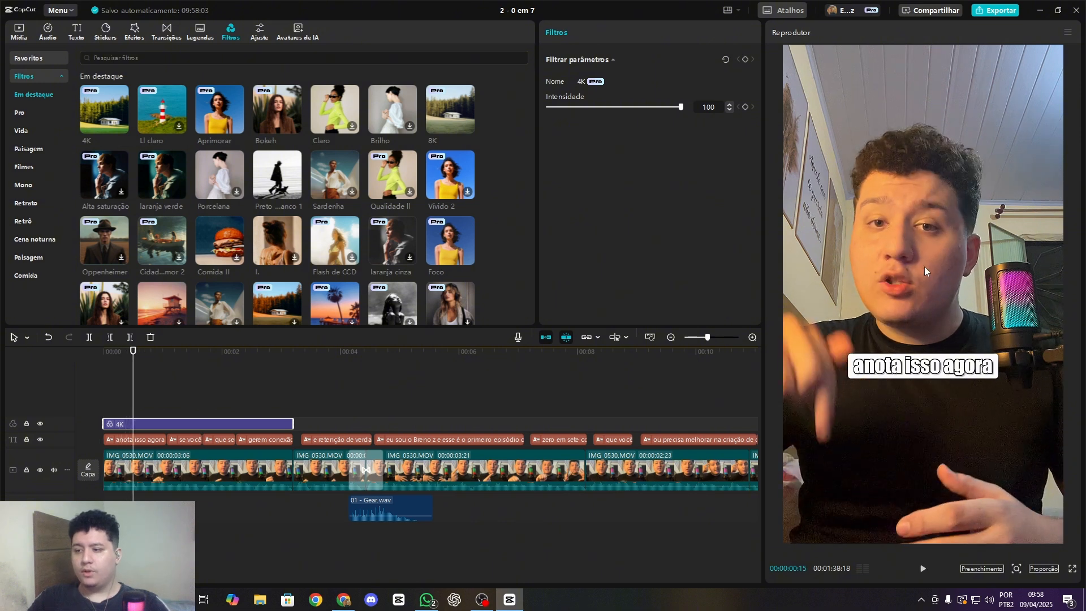
key("space")
key("space")
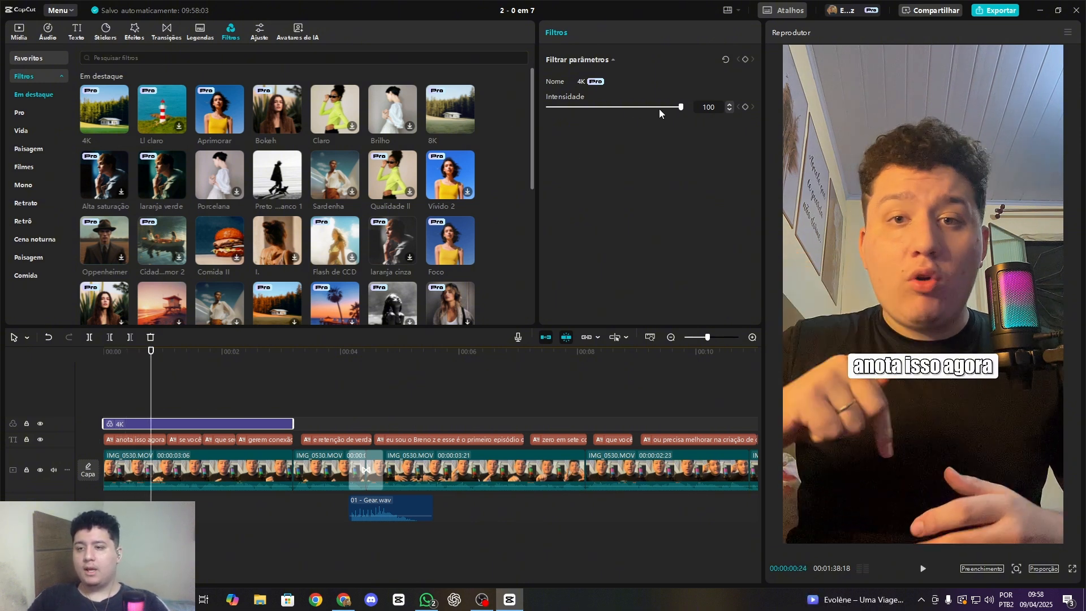
Try the 4K filter at intensity 34 and restore the intensity to 100.
left_click_drag(659, 109, 656, 107)
key("space")
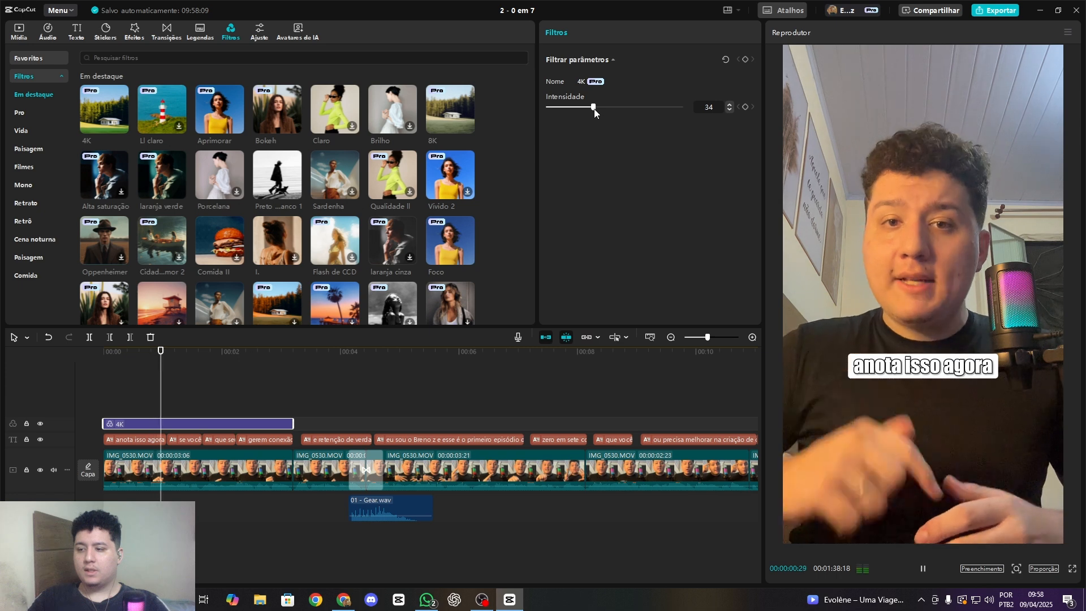
left_click(82, 409)
left_click(138, 427)
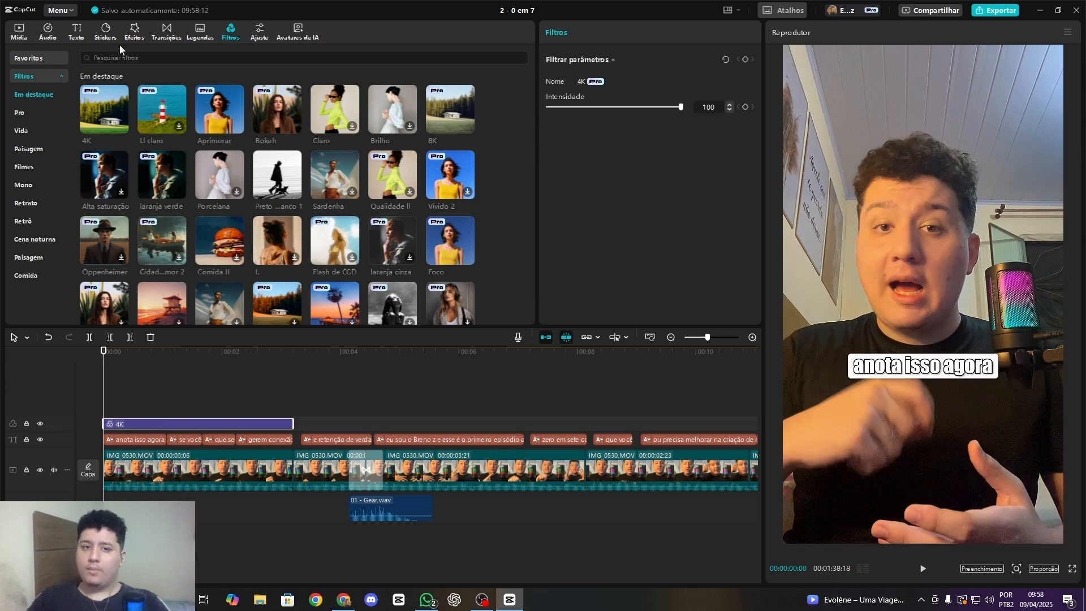
Add the Fade-in effect at the start of the video, extend it to the first clip's end and play it back.
left_click(134, 33)
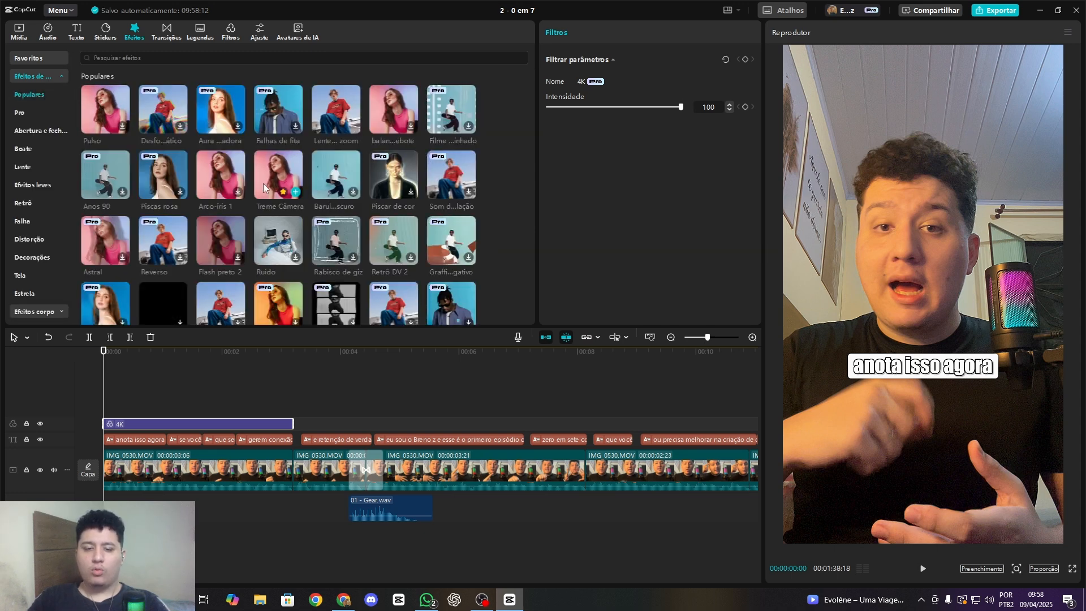
scroll(198, 158, "down", 2)
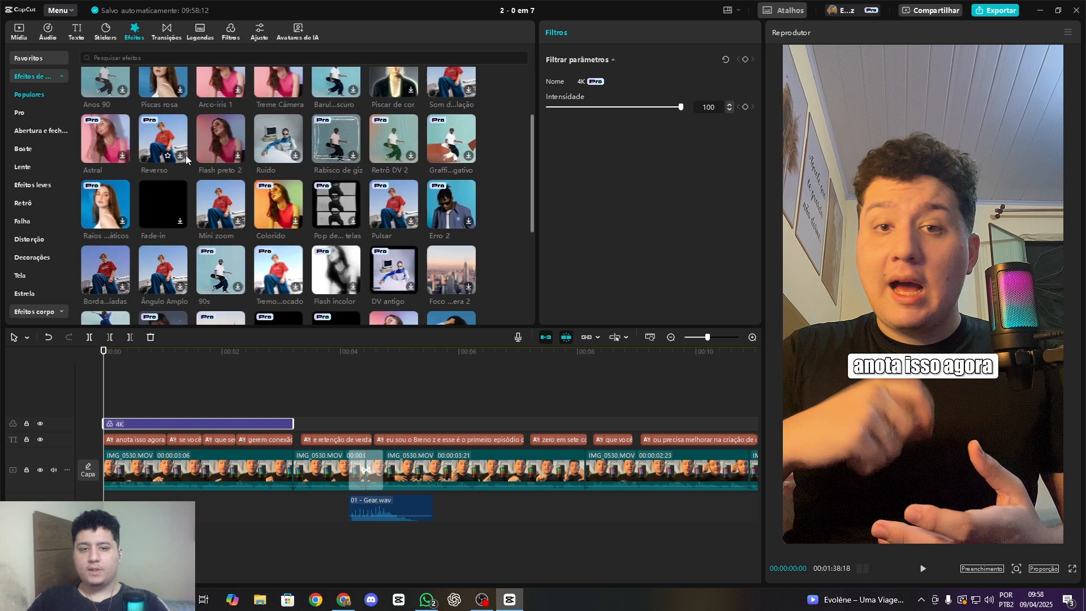
left_click_drag(152, 204, 122, 408)
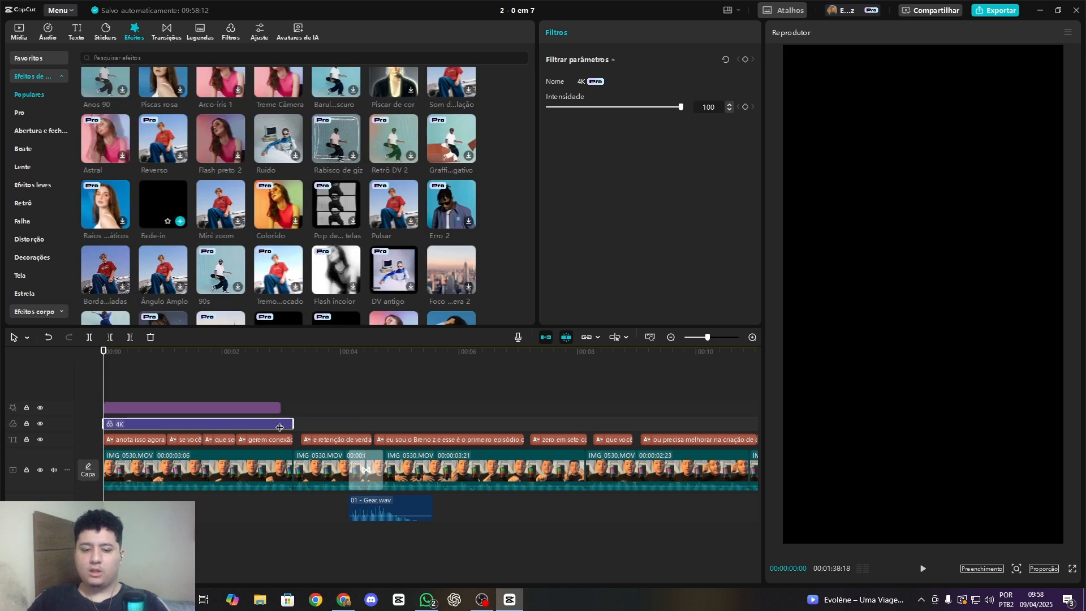
left_click_drag(286, 404, 286, 409)
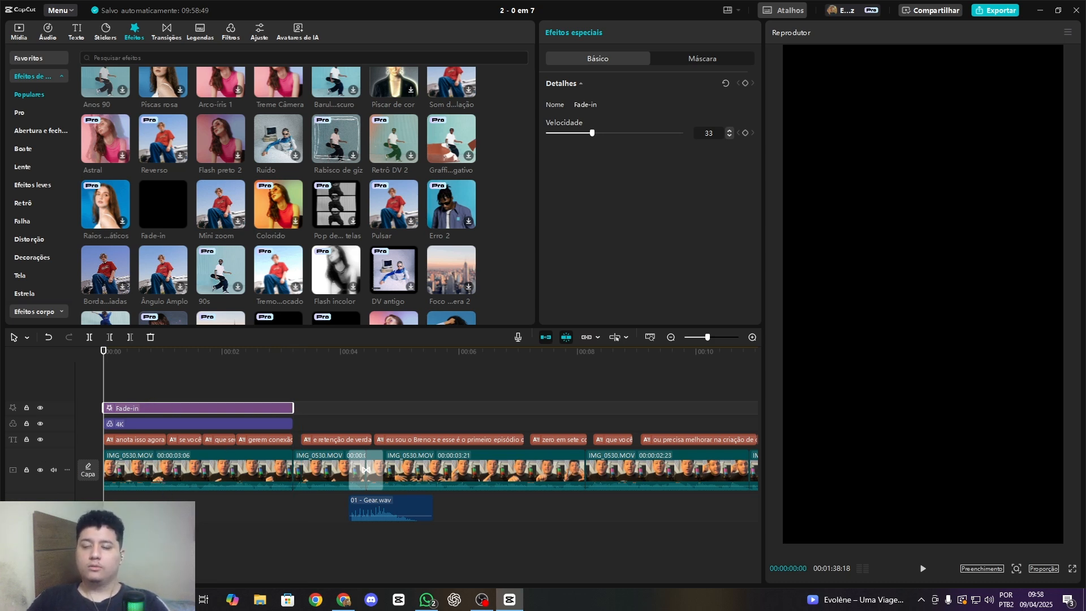
key("space")
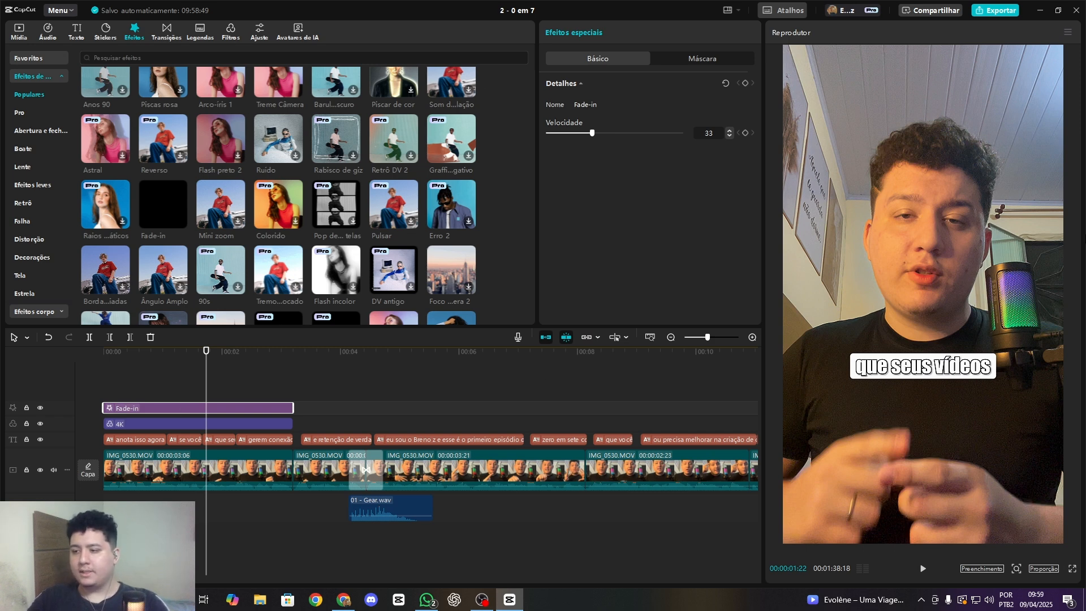
Add the Treme Câmera effect above the Fade-in effect and extend it to the end of the first clip.
scroll(260, 135, "up", 1)
left_click_drag(260, 135, 164, 394)
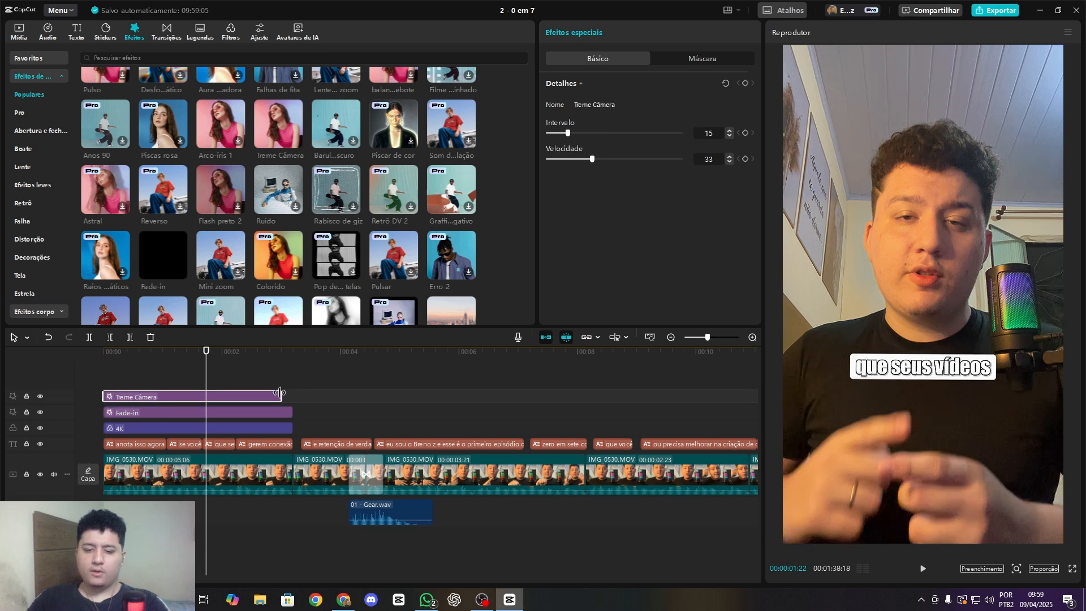
left_click_drag(281, 396, 293, 395)
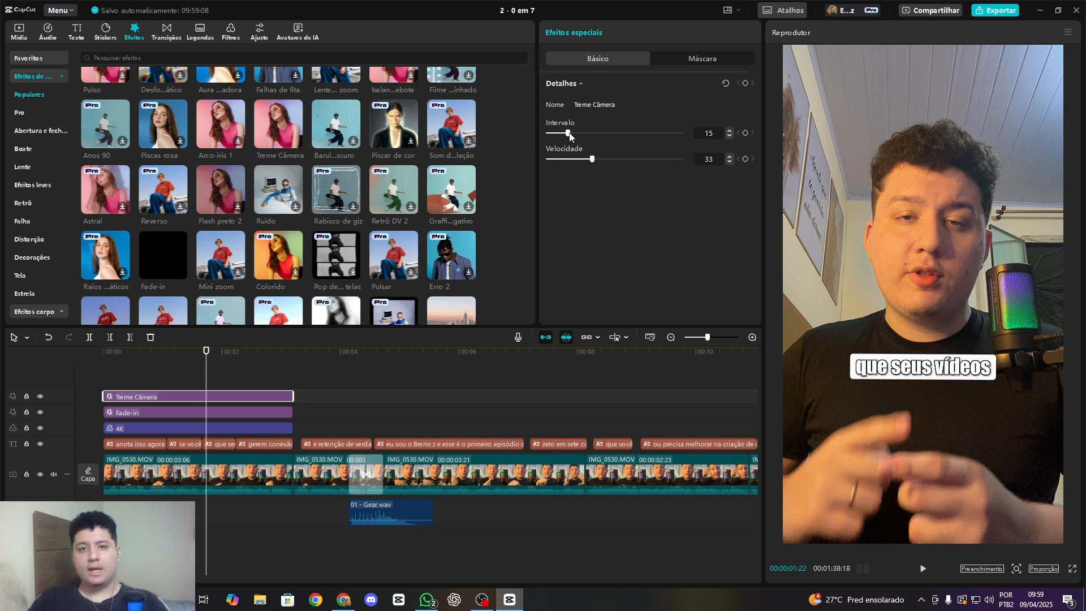
Set the Treme Câmera effect's interval to 100 and play the video from the beginning.
left_click_drag(568, 134, 702, 133)
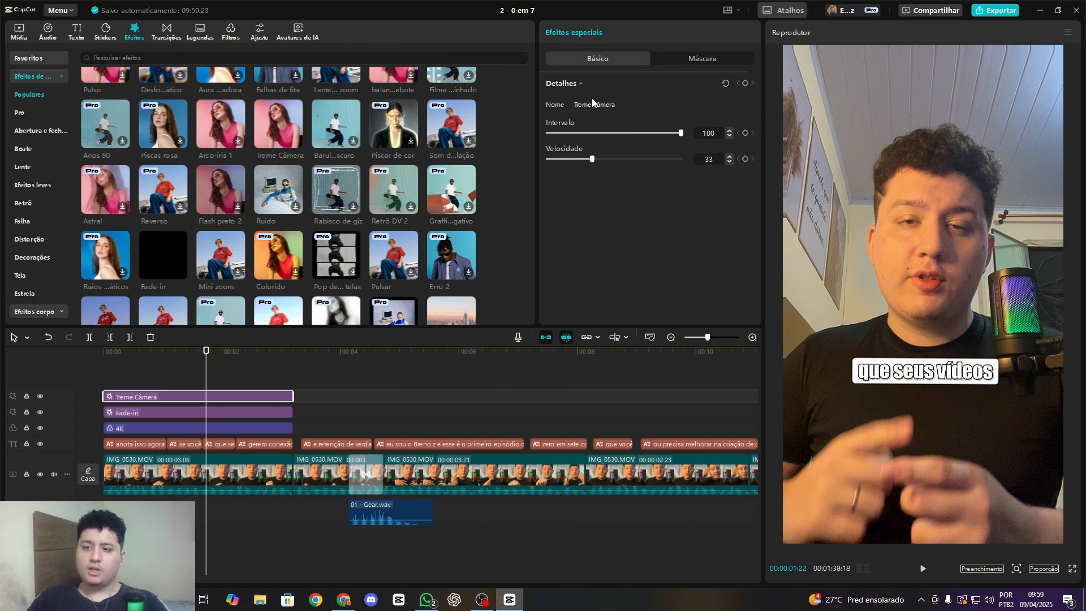
left_click_drag(207, 367, 74, 374)
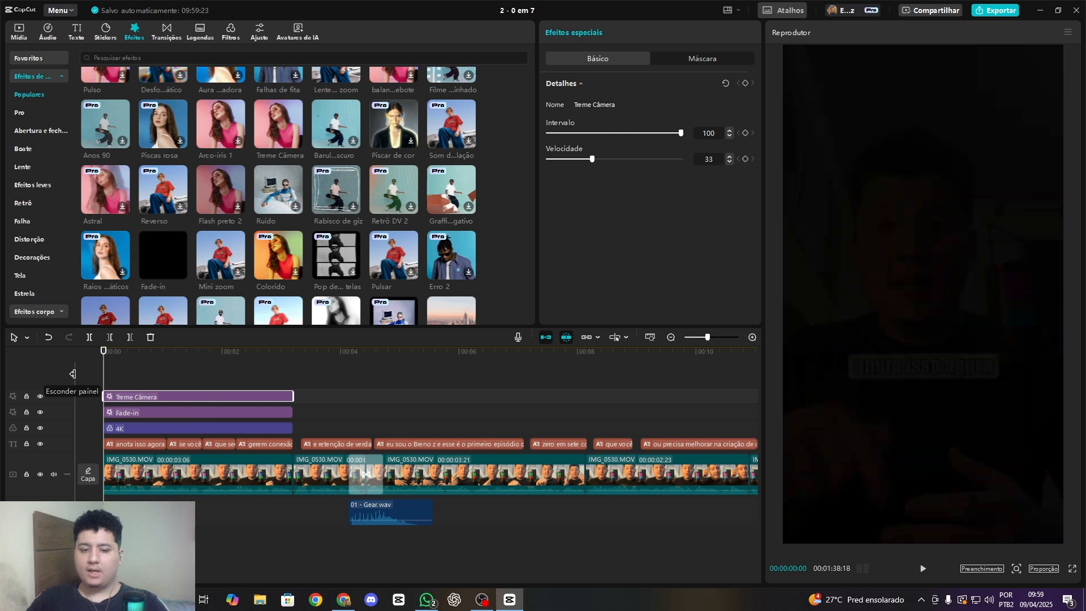
key("space")
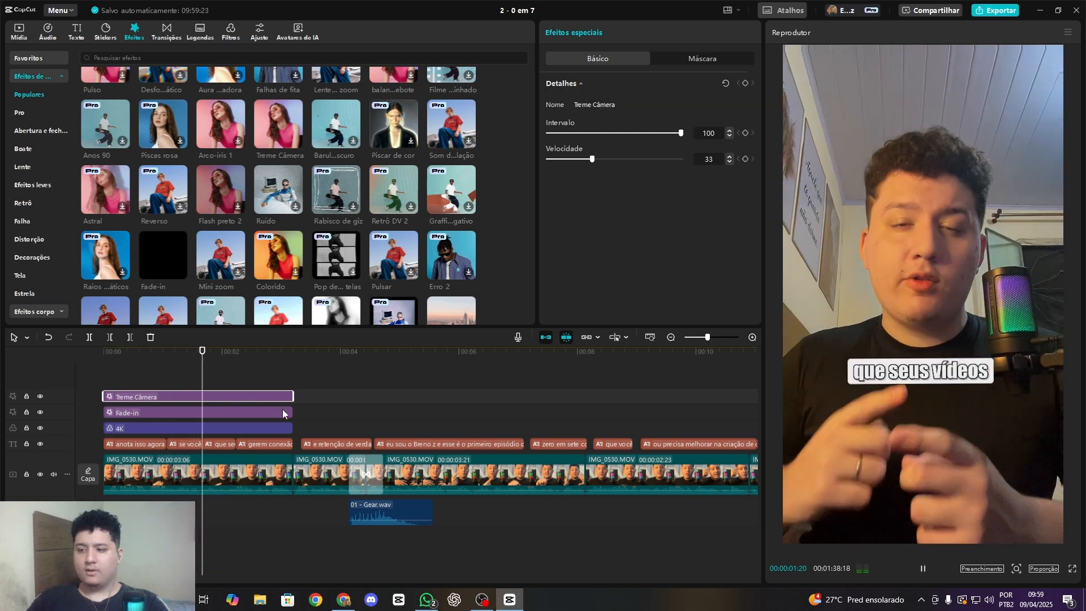
Set the Treme Câmera effect's interval to 4 and play the first clip to compare the result.
key("space")
left_click_drag(600, 133, 552, 134)
left_click(223, 365)
key("space")
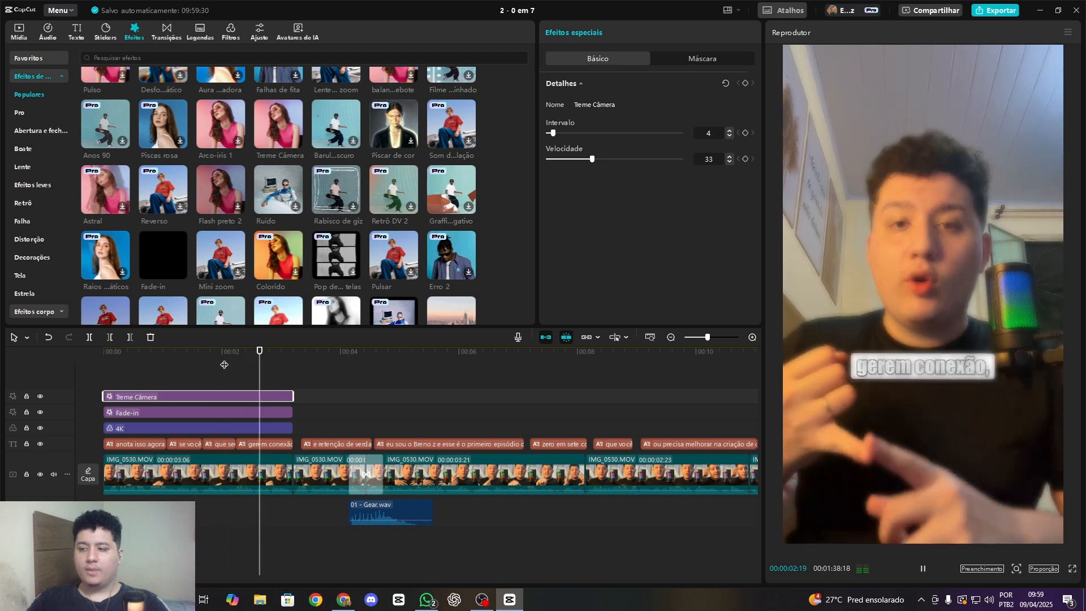
Try the Fade-in effect at speed 8, raise its speed to 100 and play the video from the beginning.
left_click(197, 412)
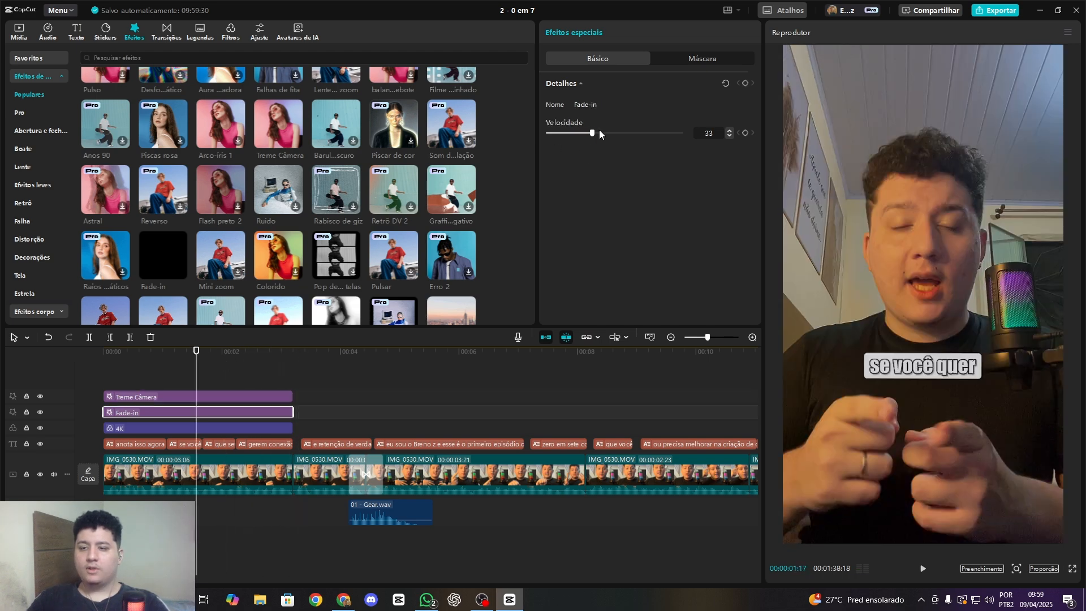
left_click_drag(594, 133, 558, 132)
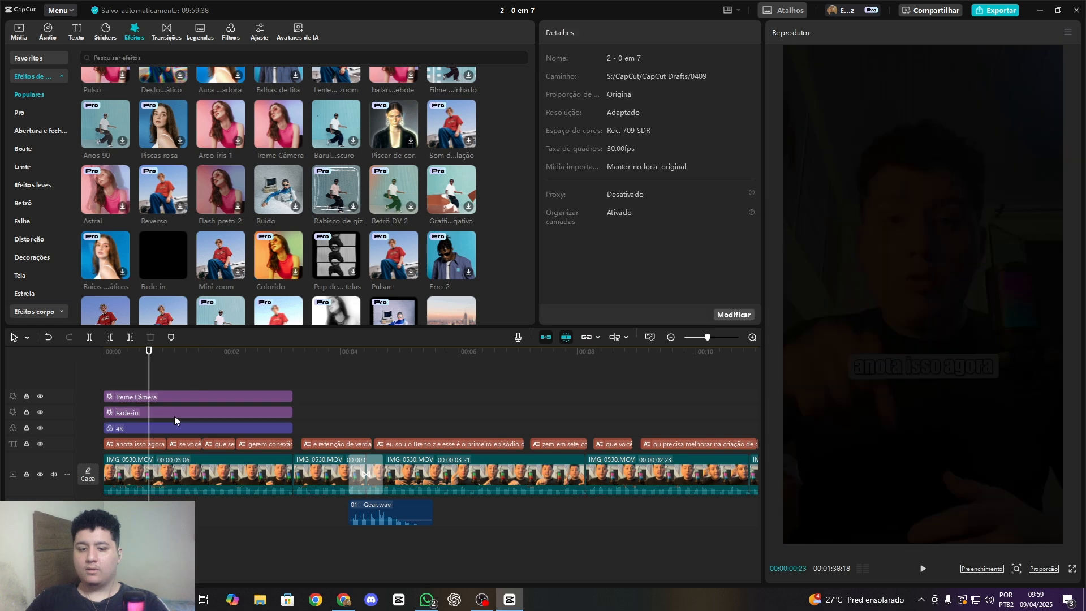
left_click(175, 416)
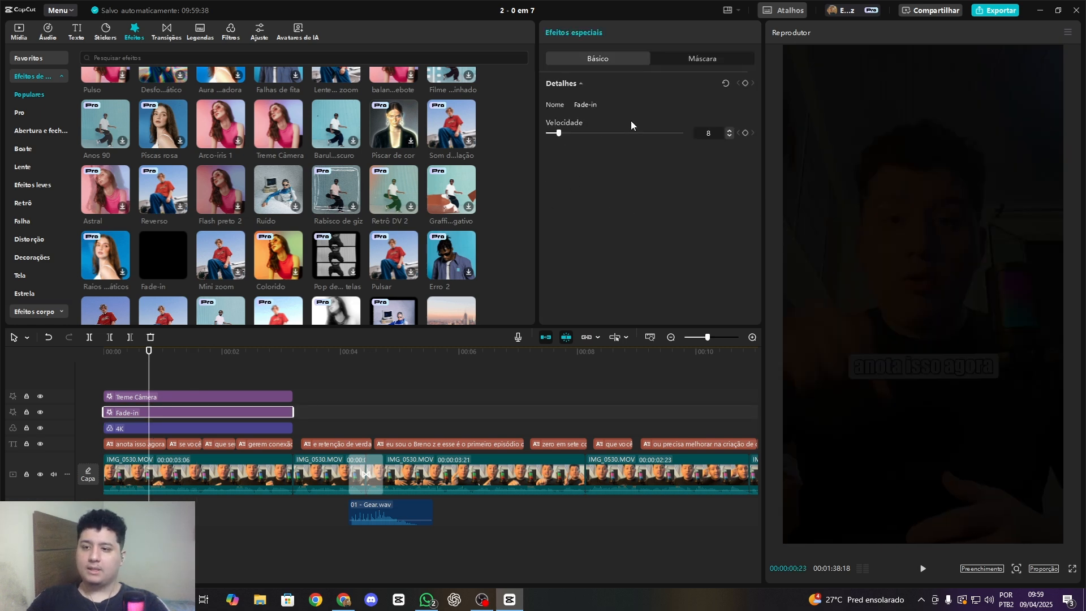
left_click_drag(634, 133, 683, 134)
left_click_drag(130, 354, 1, 374)
key("space")
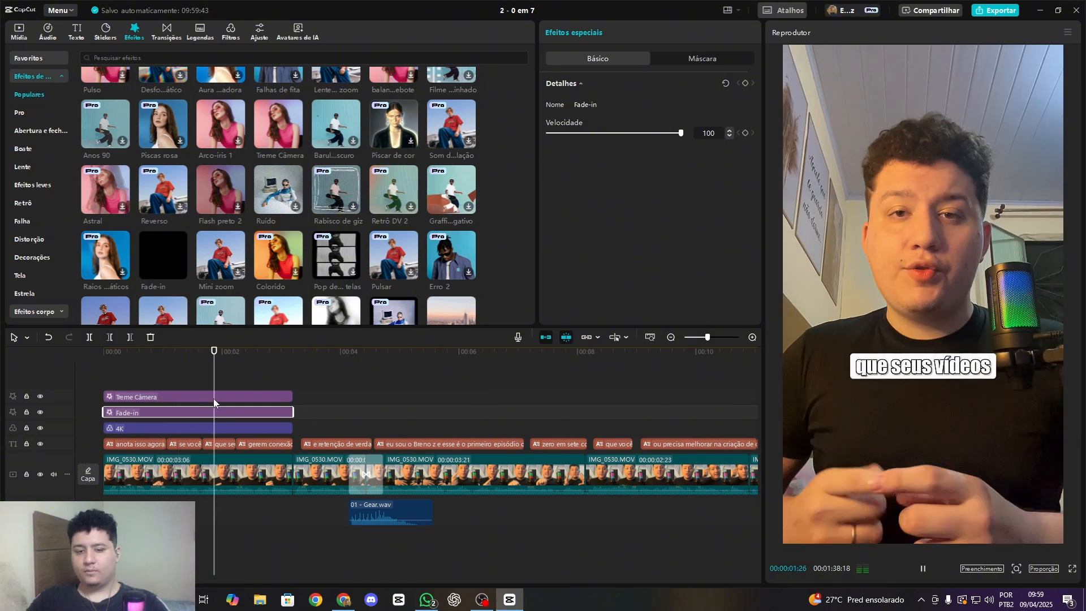
key("space")
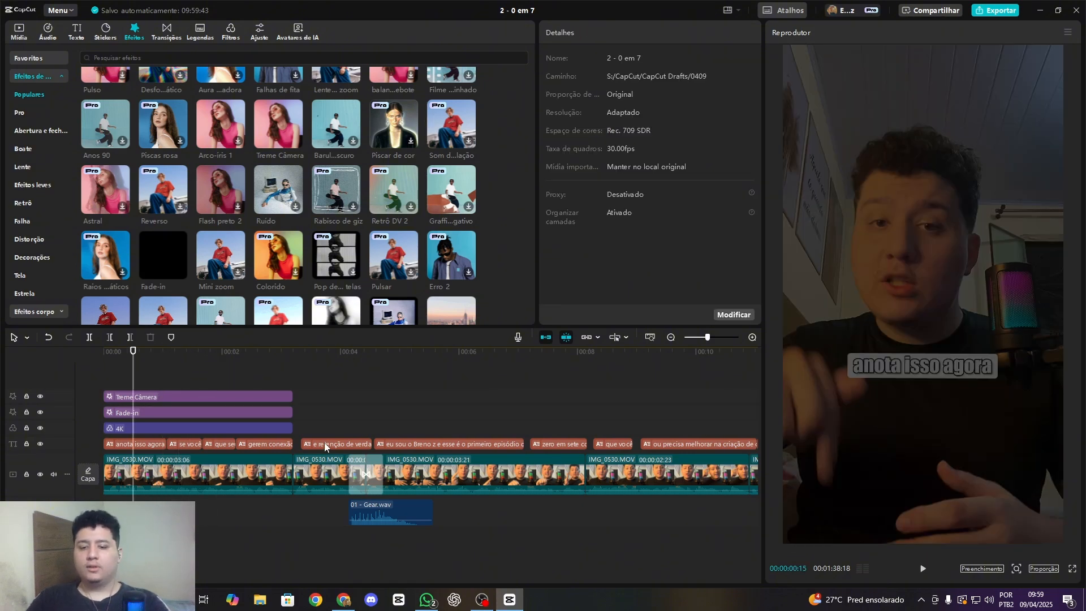
Extend the Treme Câmera and Fade-in effects and the 4K filter to the transition after the second clip, and return to the video's start.
left_click(253, 411)
left_click(256, 398, "ctrl")
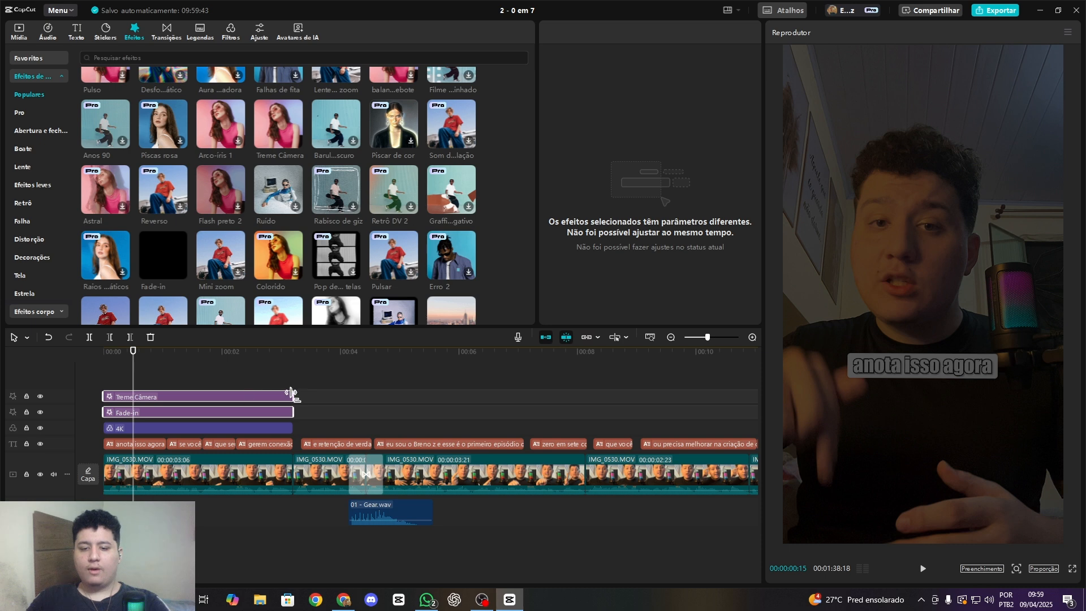
left_click_drag(292, 397, 362, 397)
left_click(290, 428)
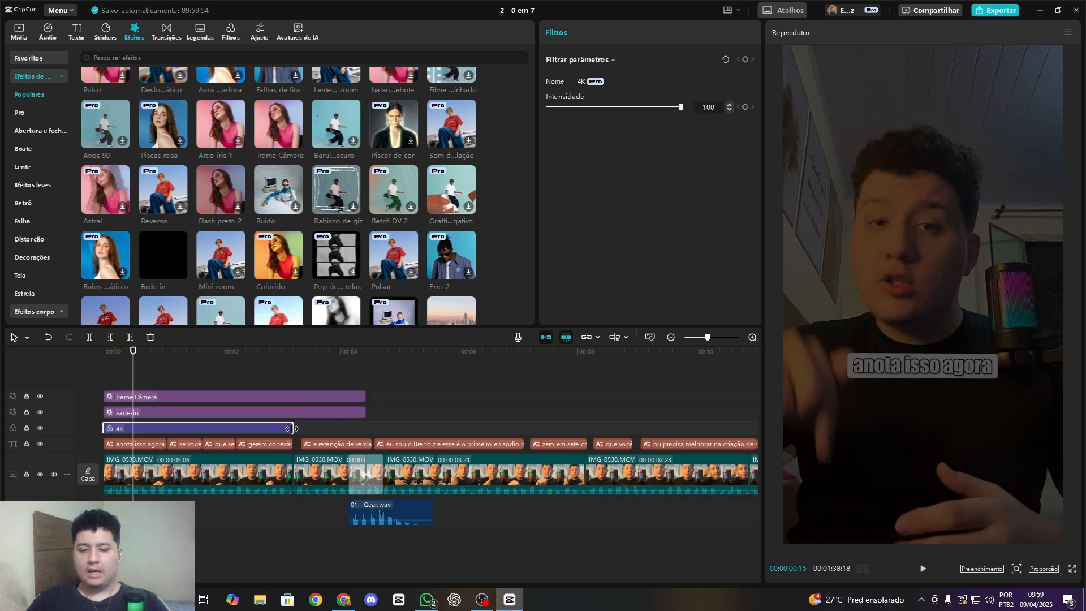
left_click_drag(292, 428, 362, 423)
left_click(204, 369)
left_click_drag(204, 356, 102, 362)
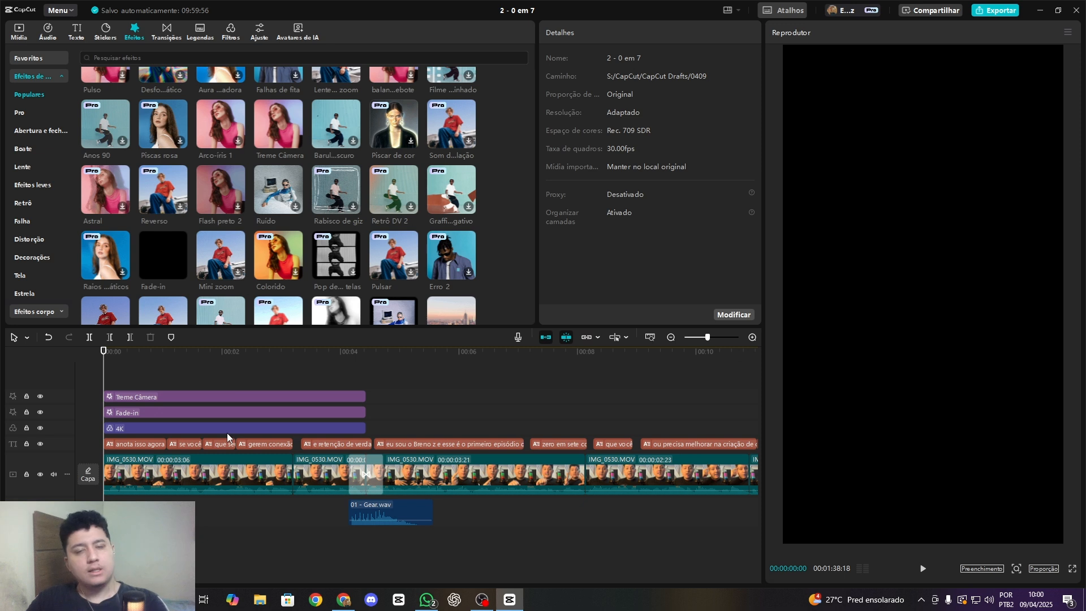
Extend the start of the caption "e retenção de verdade" back to the end of the preceding caption.
left_click(316, 443)
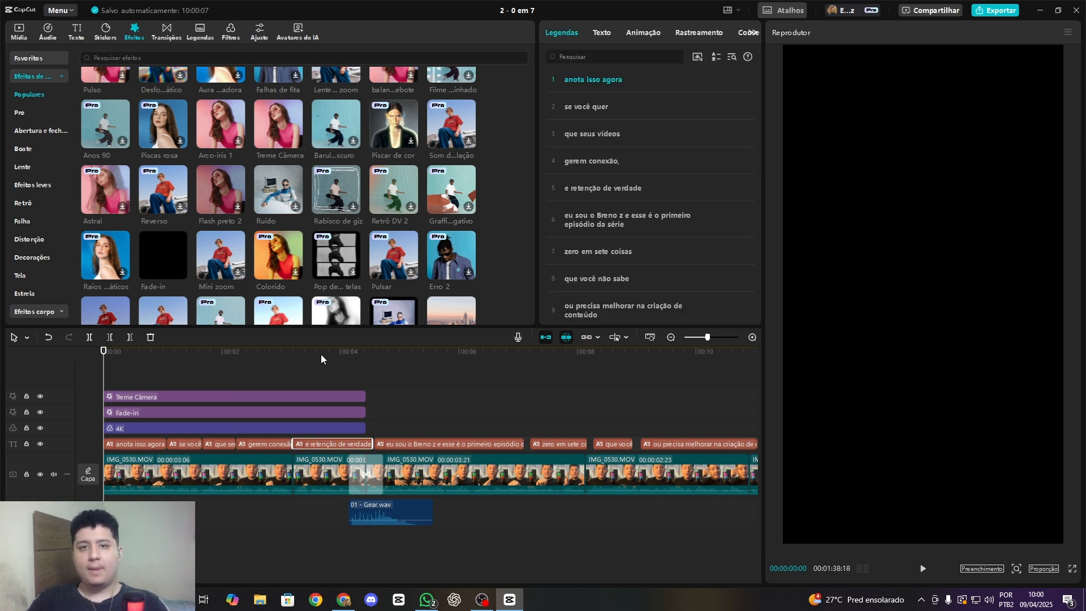
left_click(546, 414)
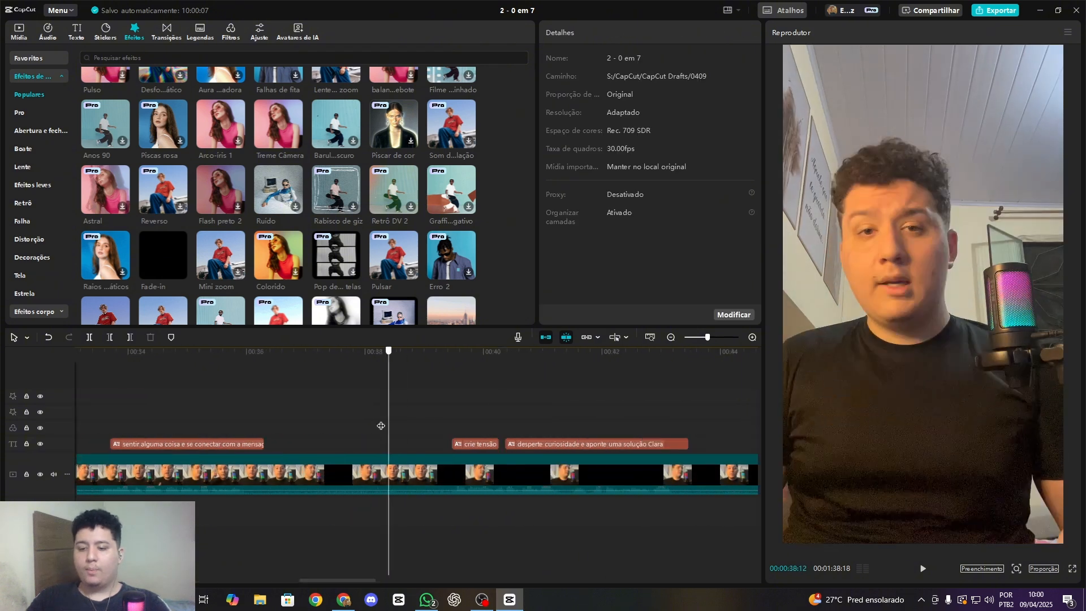
Split the main footage at 00:00:19:10 and trim out the part up to the caption "se você não tiver contando 1 história" at 00:00:21:27.
left_click(381, 425)
scroll(364, 444, "down", 4)
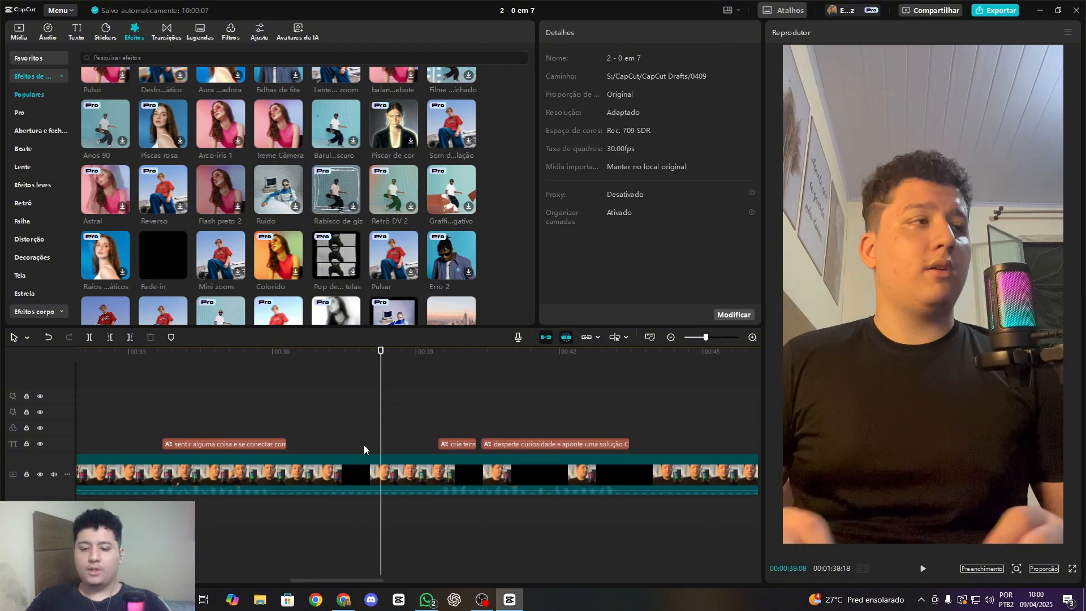
scroll(184, 411, "down", 5)
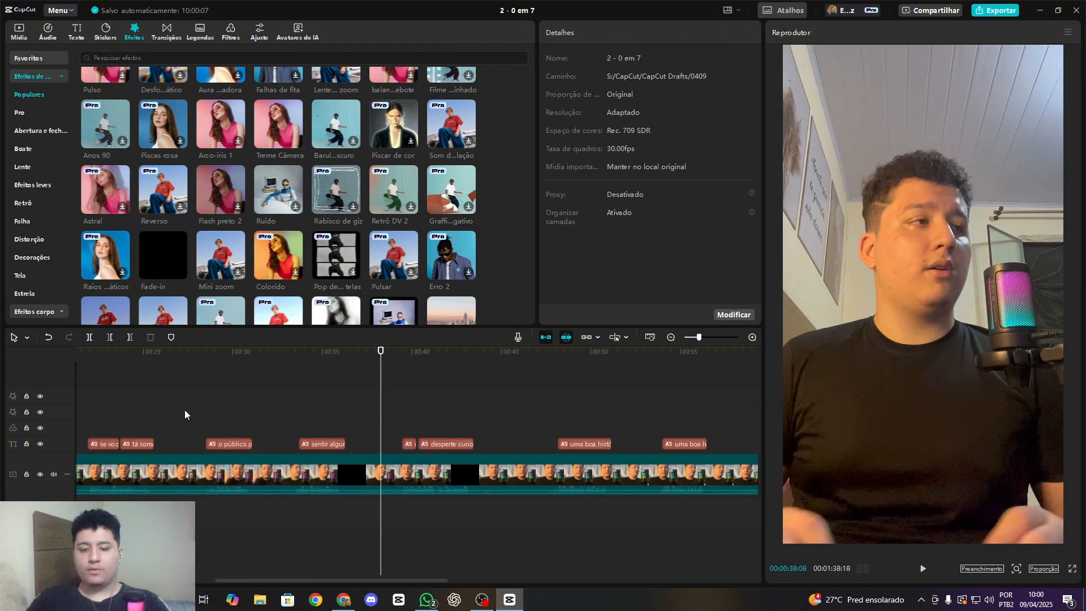
left_click(235, 421)
scroll(237, 419, "up", 5)
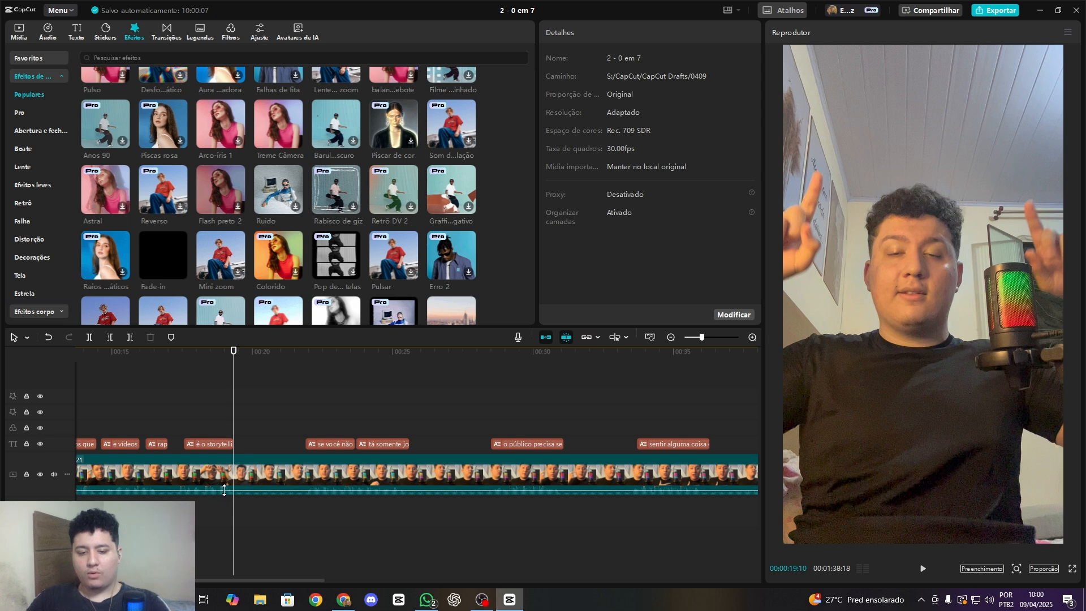
key("ctrl+b")
left_click_drag(233, 417, 303, 415)
key("ctrl+b")
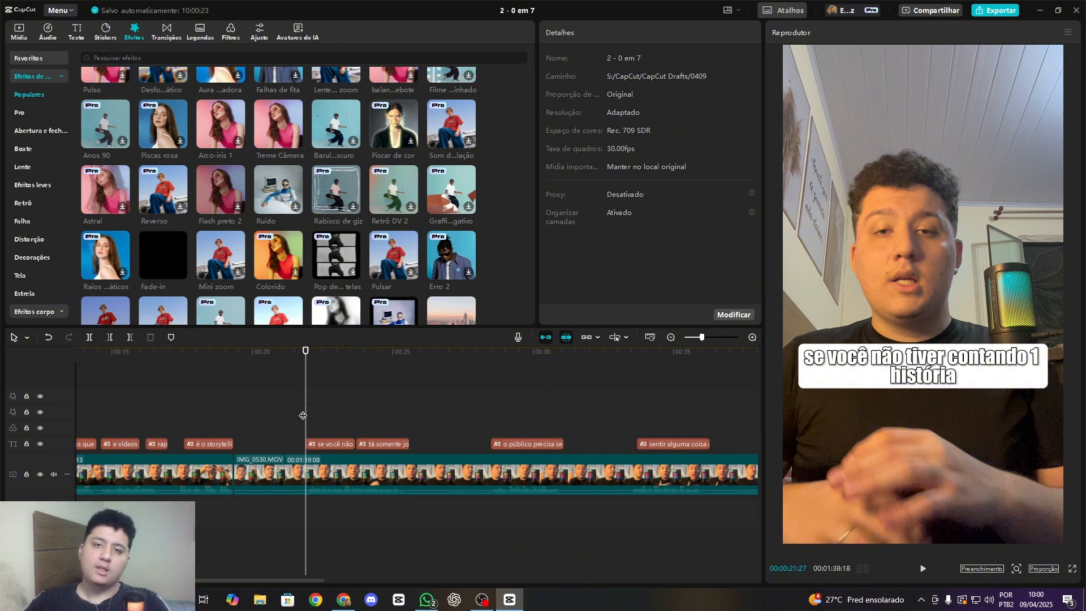
key("q")
Split the remaining footage at further points up to 00:00:42:09 and trim out the unwanted segments between the cuts.
left_click_drag(303, 408, 590, 428)
key("ctrl+b")
key("q")
key("ctrl+b")
key("ctrl+b")
key("q")
key("ctrl+b")
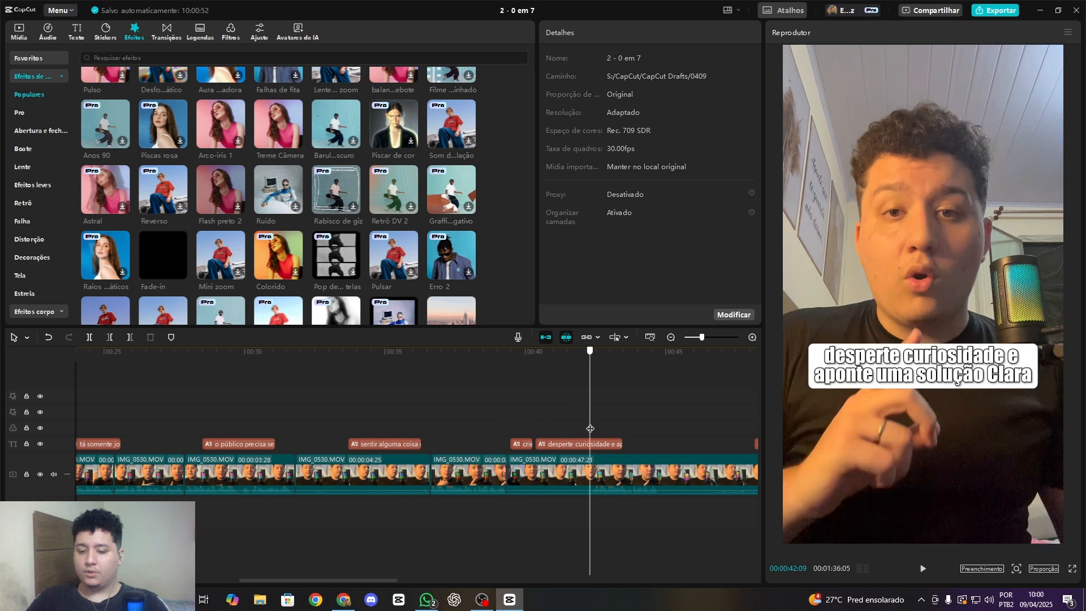
key("q")
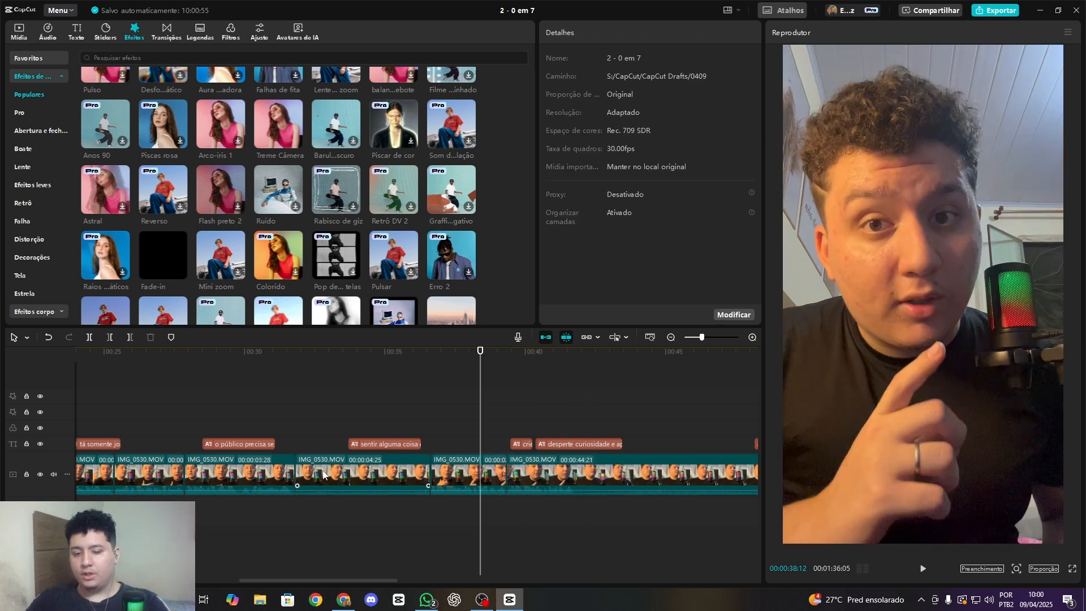
Delete the 00:00:04:25 clip from the main track and check the footage just before the cut.
left_click(323, 475)
key("Delete")
left_click(275, 416)
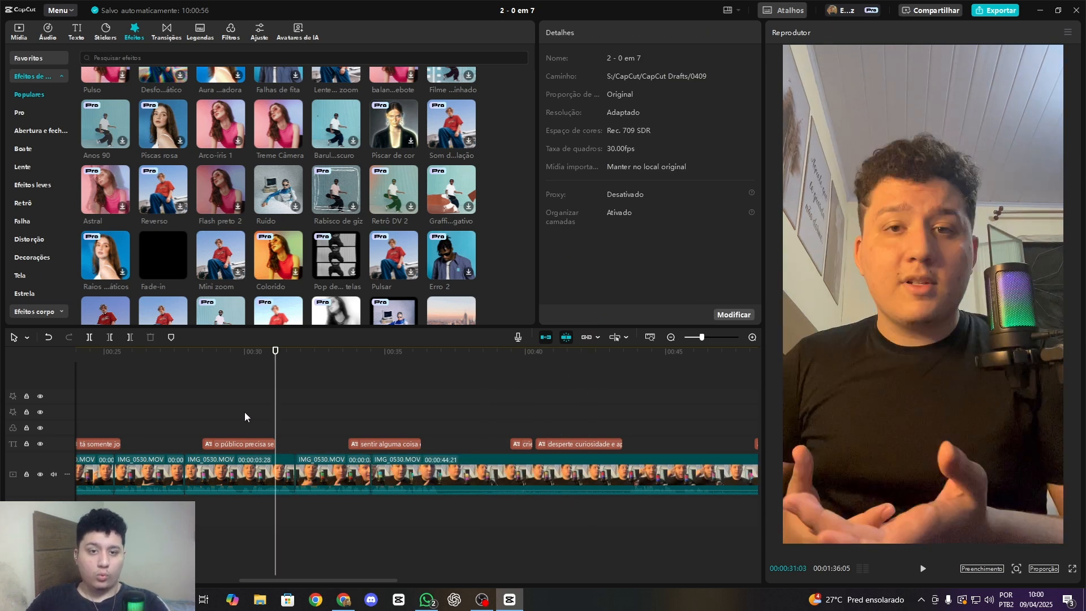
Split the last clip at about 00:00:37 and find the next cut point at 00:00:43:21.
left_click(436, 423)
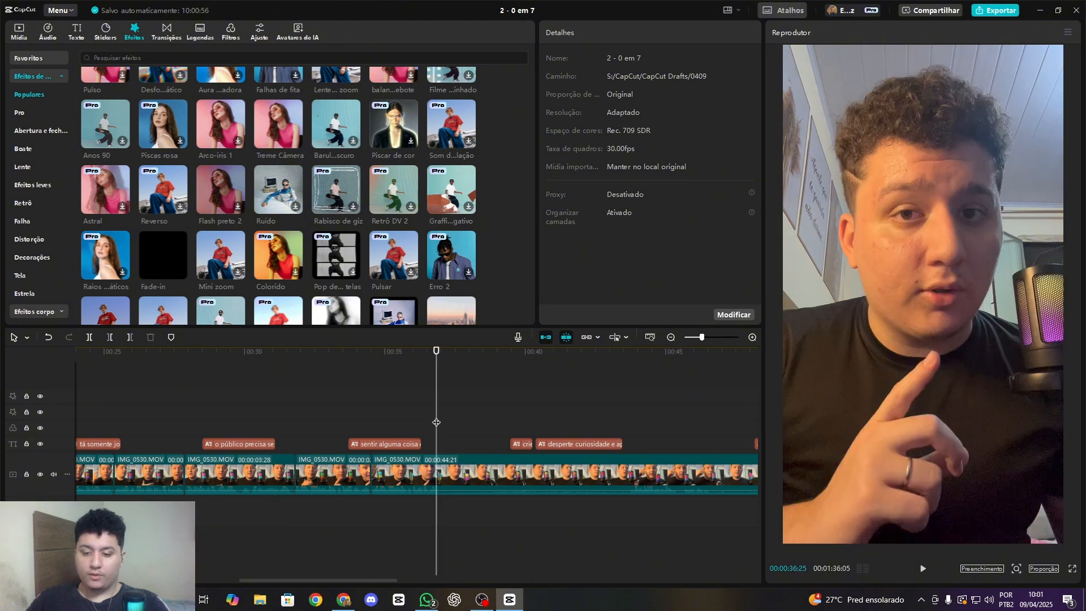
key("ctrl+b")
left_click(575, 423)
left_click_drag(577, 423, 629, 418)
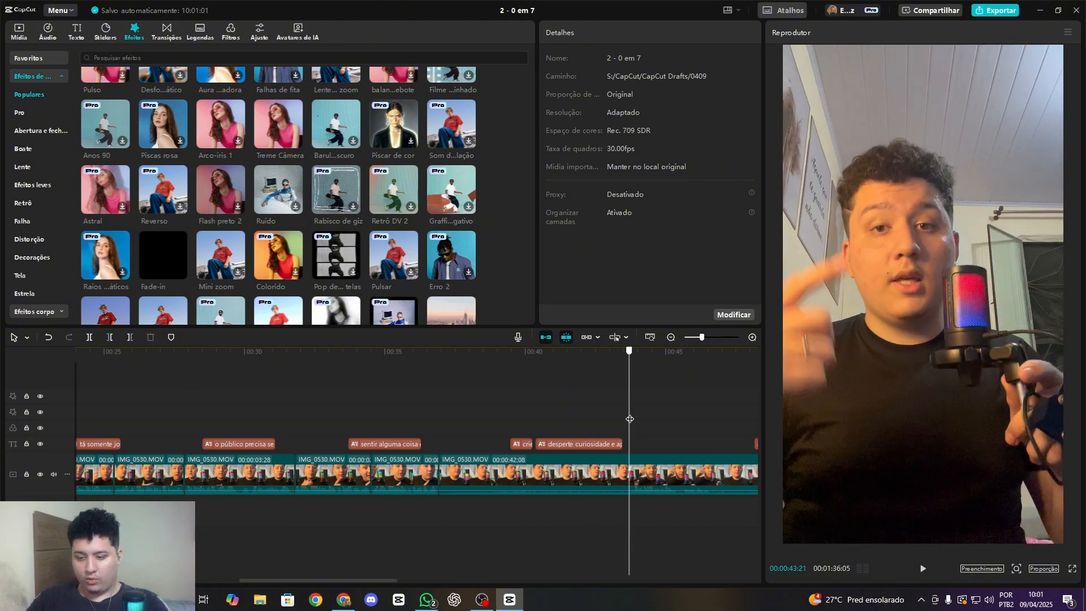